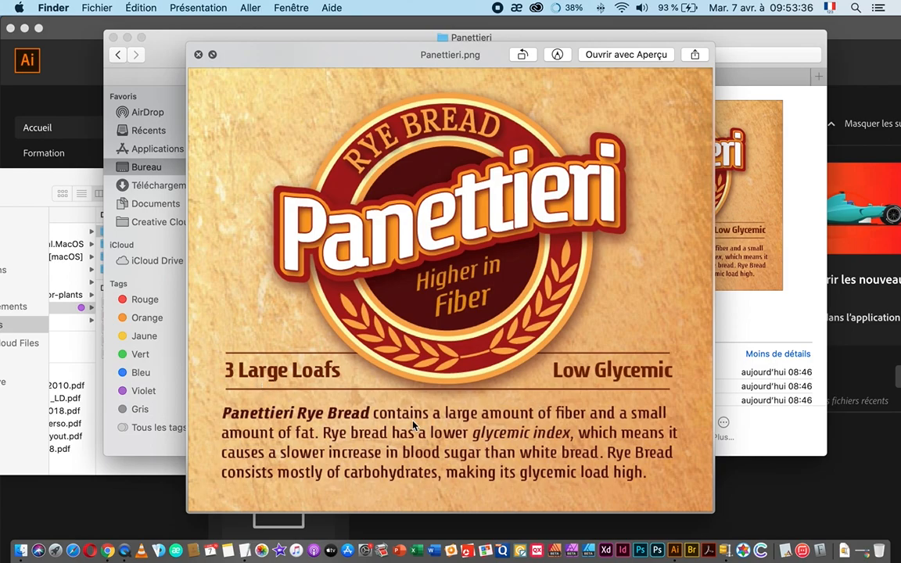
Switch to Illustrator and create a new A4 portrait print document named "Logo Vintage"
key("space")
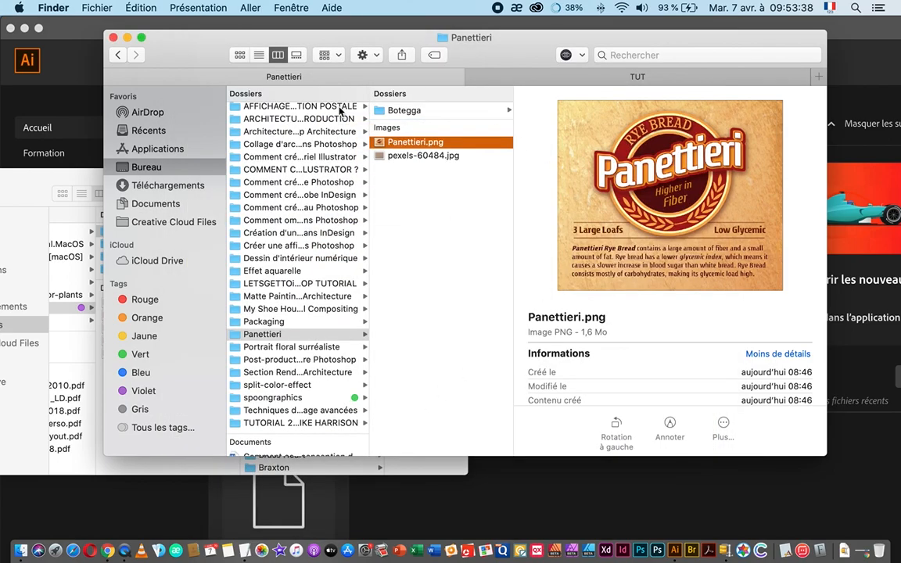
key("super+Tab")
key("super+Tab")
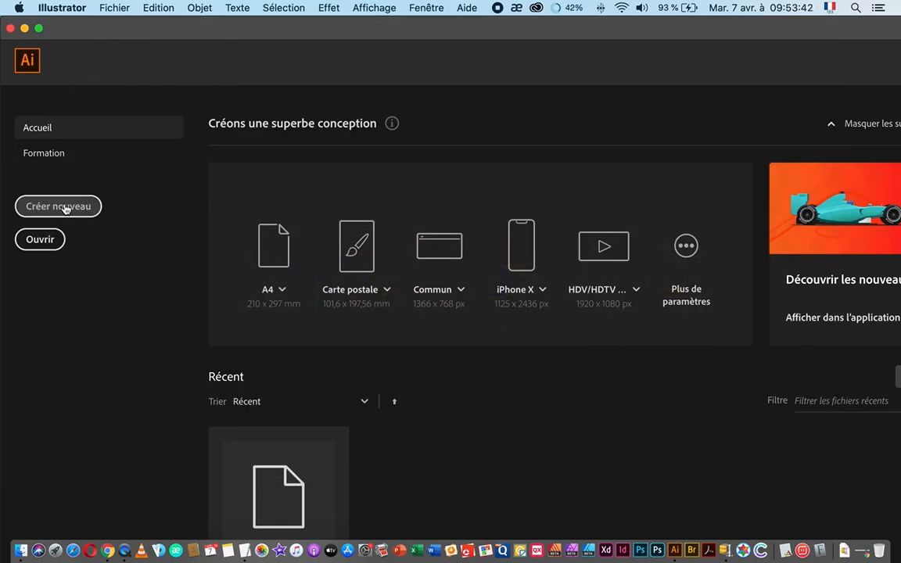
left_click(338, 254)
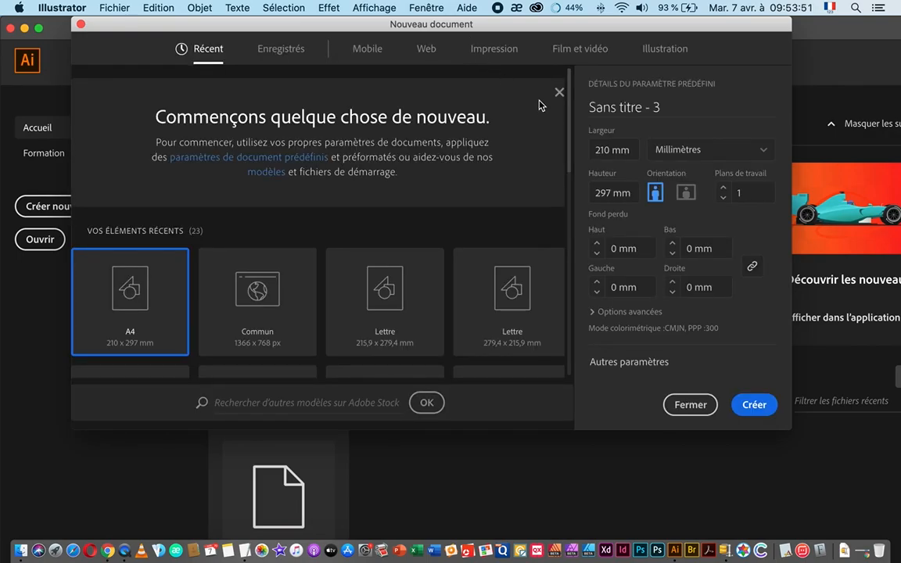
left_click(481, 50)
left_click(257, 142)
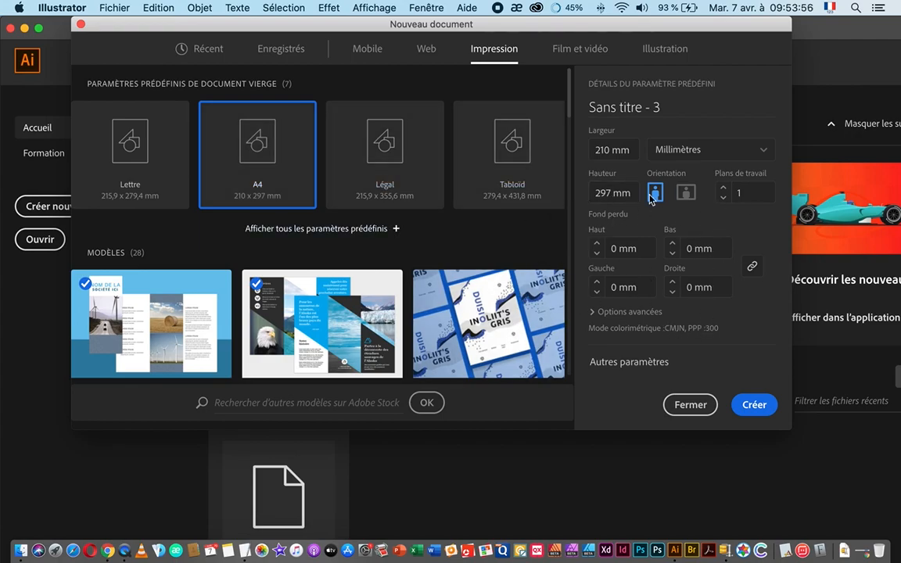
left_click_drag(664, 106, 581, 119)
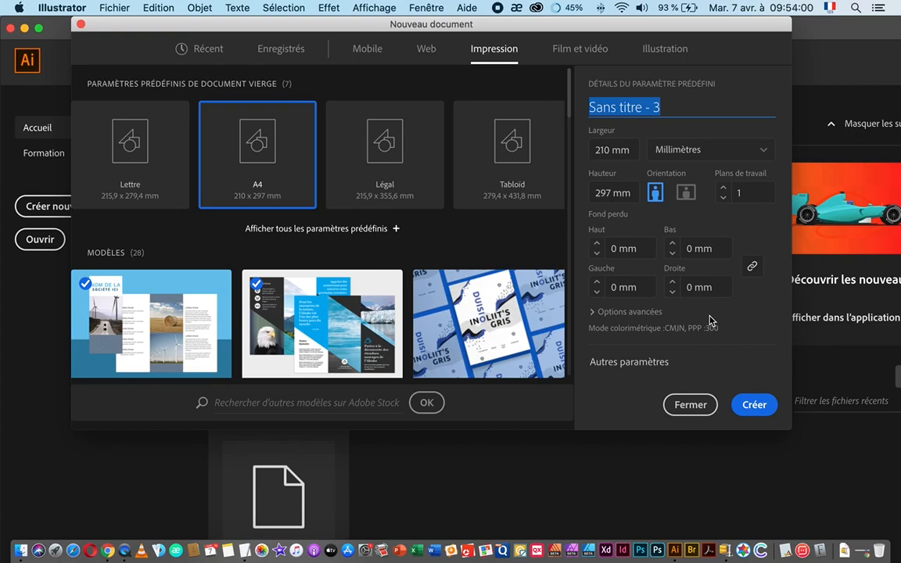
type("Logo ")
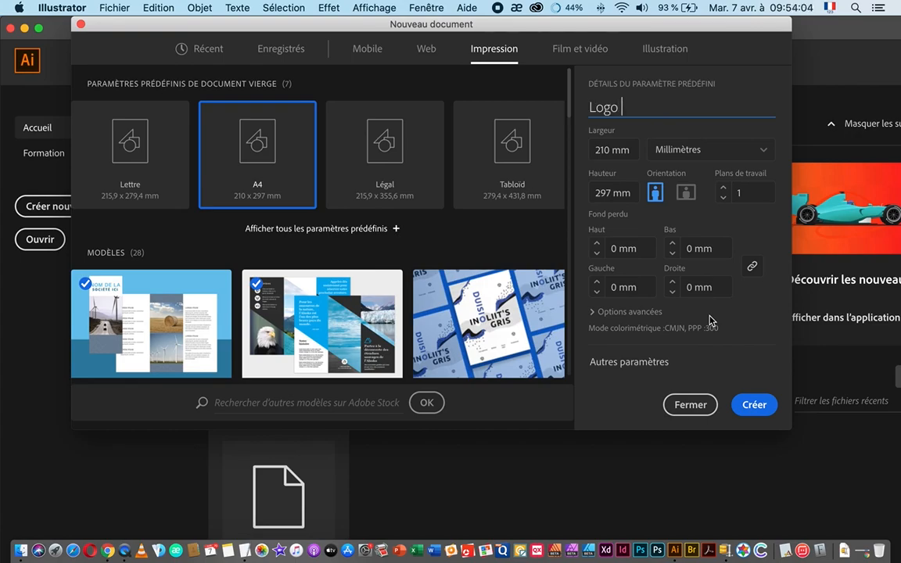
type("Vintage")
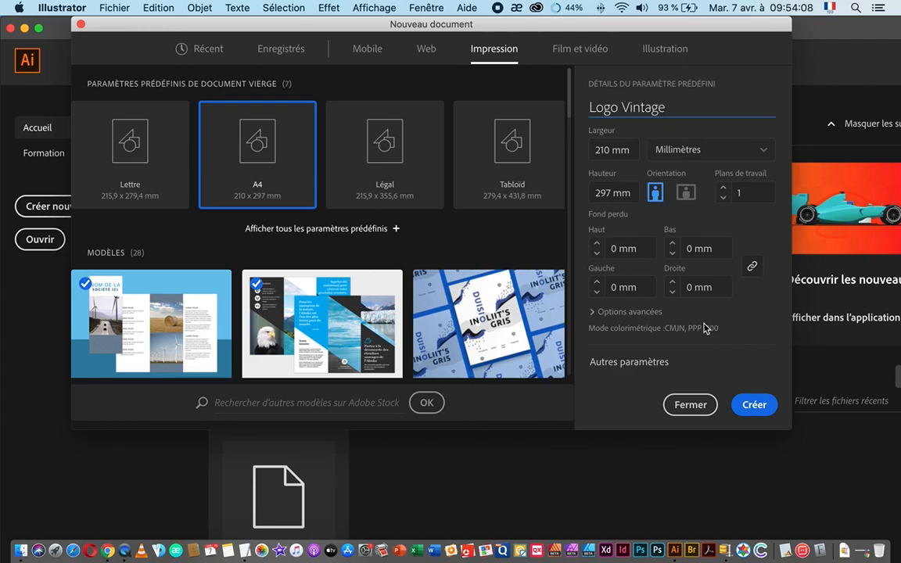
left_click(764, 409)
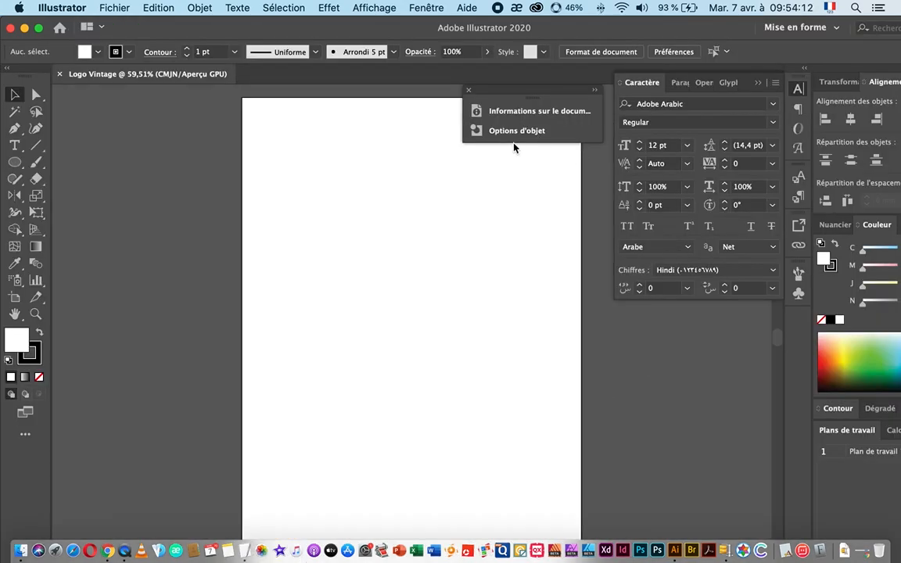
Dock the floating document information and object options panels with the collapsed panels, and collapse the Character panel
left_click(595, 91)
double_click(564, 88)
left_click_drag(518, 94, 796, 321)
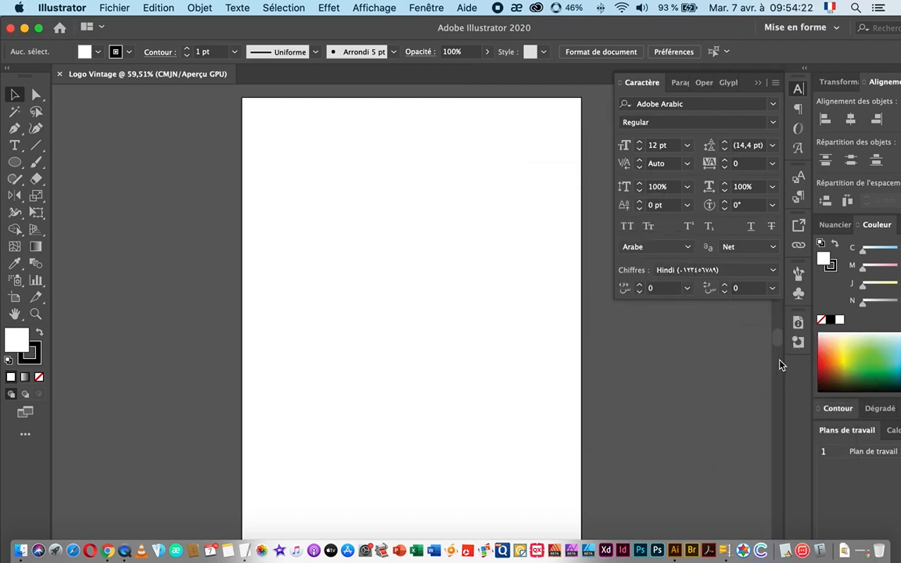
left_click(757, 83)
mouse_move(433, 316)
left_mouse_down()
mouse_move(446, 279)
mouse_move(443, 307)
left_mouse_up()
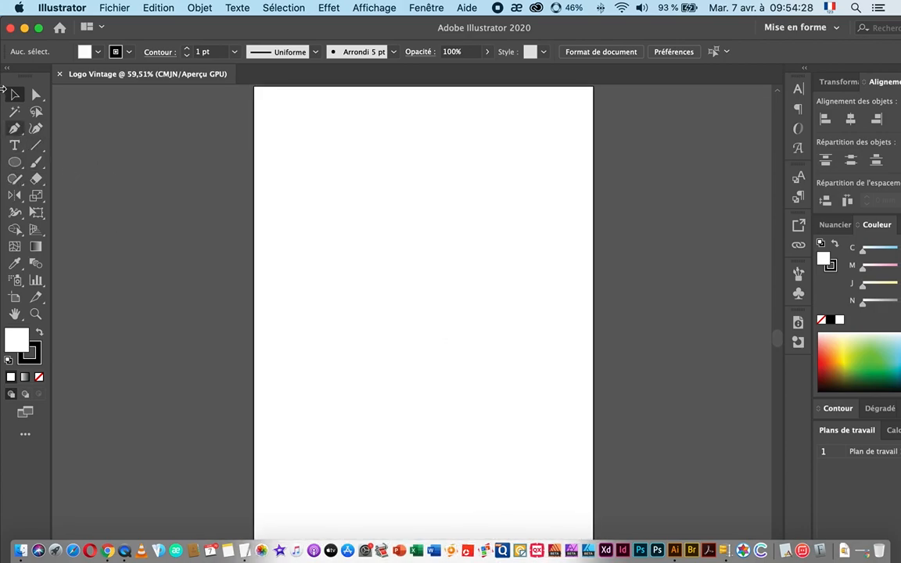
Import Panettieri.png from the Panettieri folder as a linked image and position it beside the artboard, on its left
left_click(108, 9)
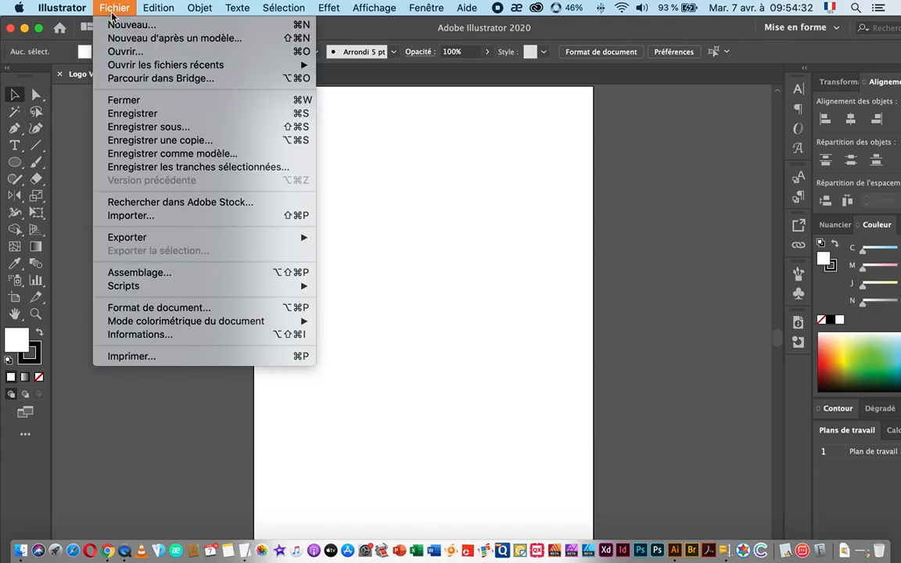
left_click(130, 216)
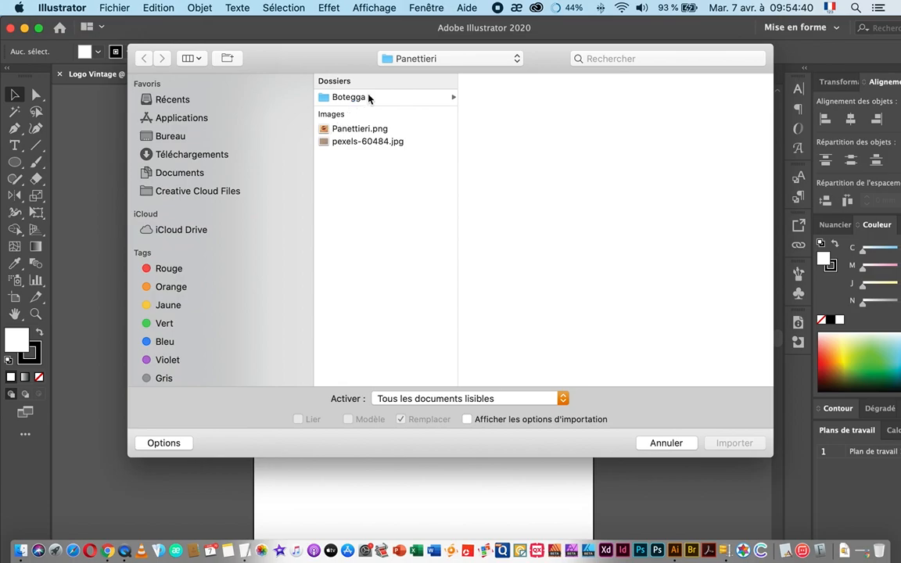
left_click(348, 128)
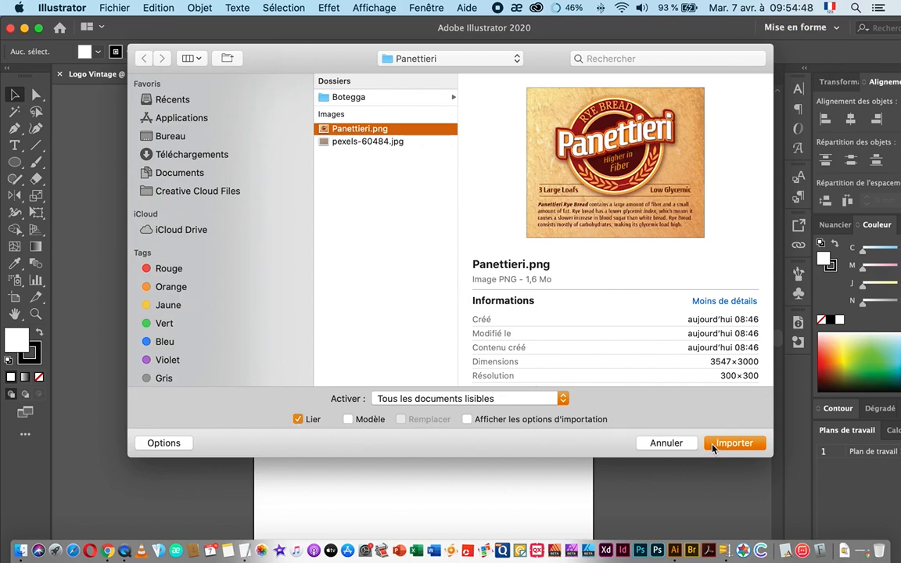
left_click(749, 444)
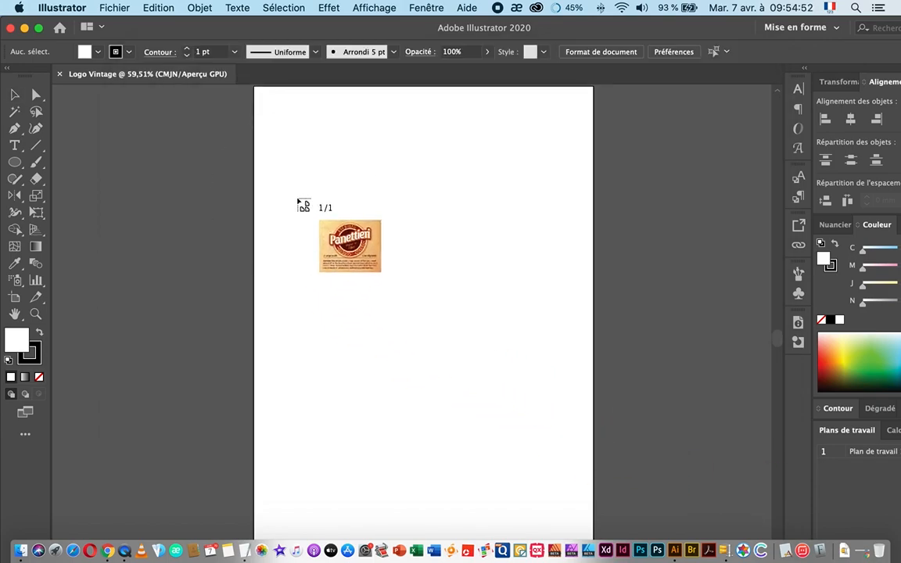
left_click(297, 198)
left_click_drag(728, 327, 180, 300)
left_click_drag(372, 300, 384, 366)
left_click_drag(319, 374, 323, 354)
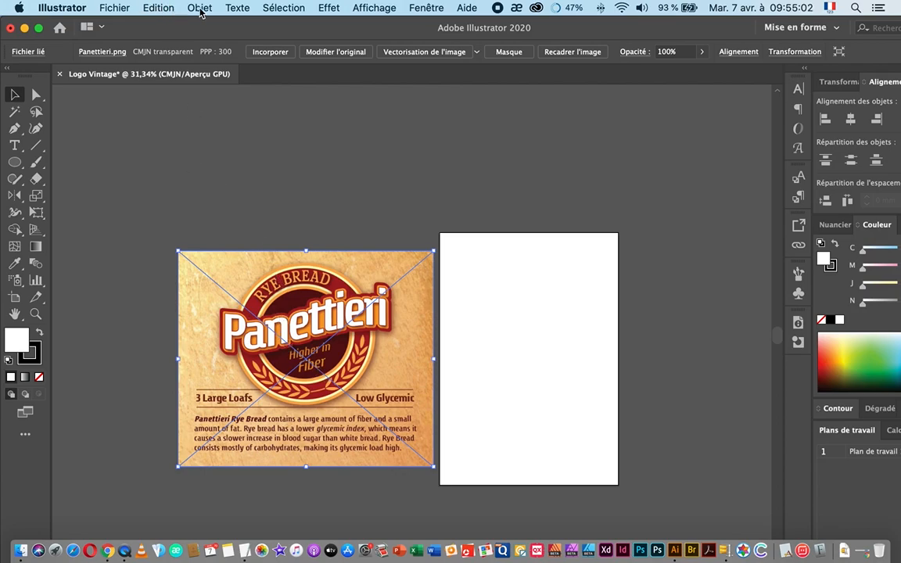
Lock the imported Panettieri image
left_click(156, 9)
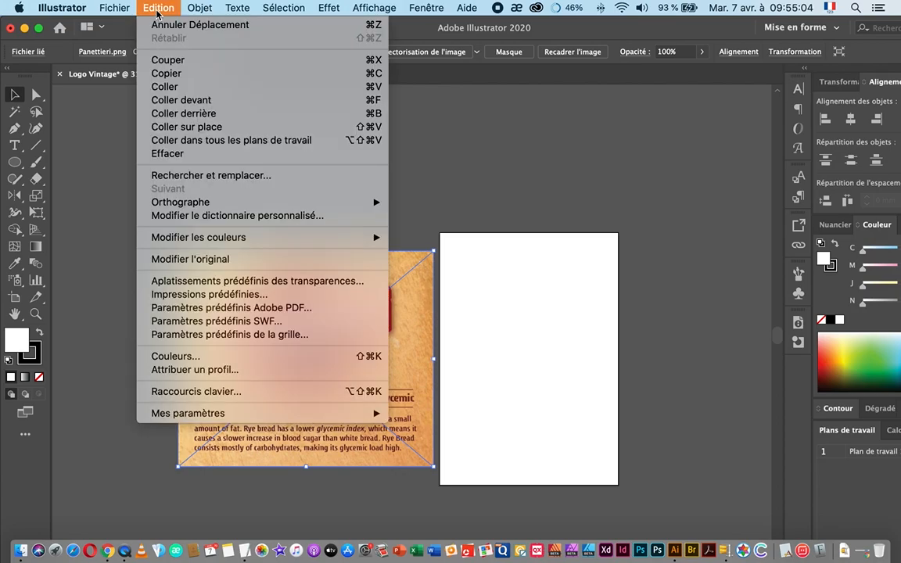
mouse_move(201, 7)
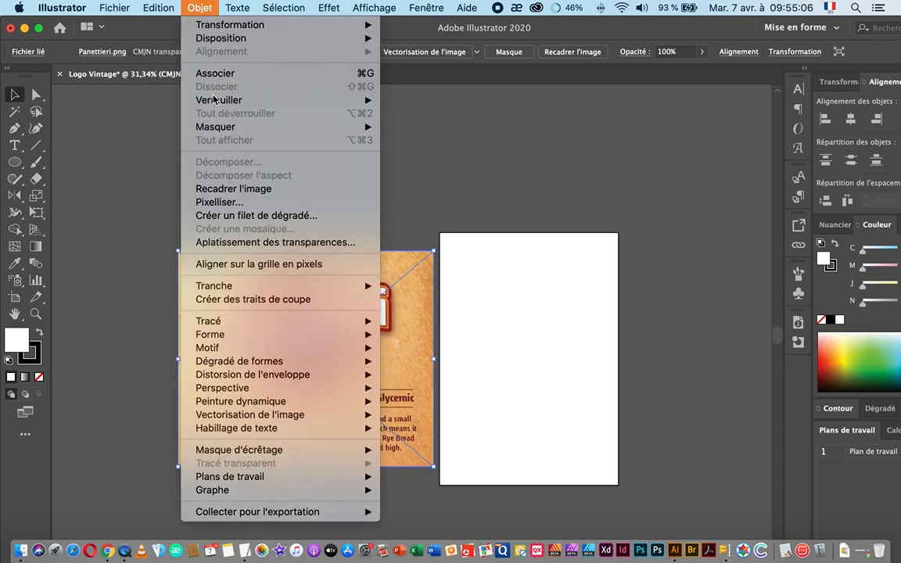
mouse_move(203, 98)
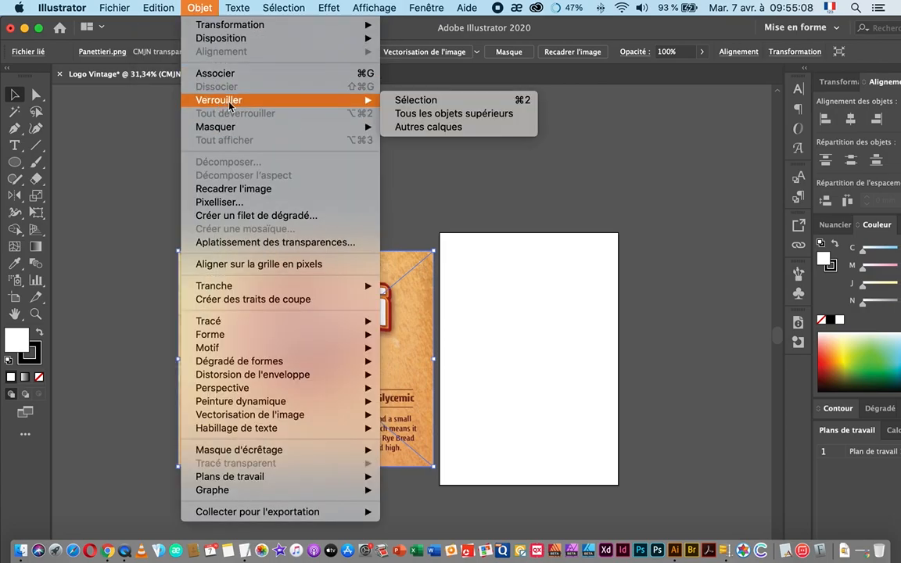
left_click(408, 100)
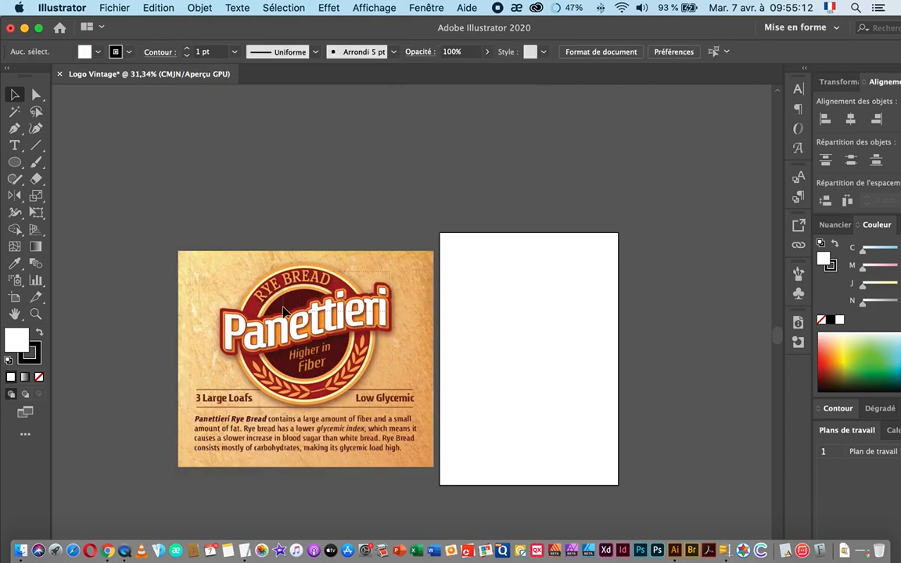
Create an ellipse 13 mm wide and 40 mm high in the upper part of the artboard
left_click_drag(453, 346, 349, 285)
left_click_drag(252, 298, 318, 305)
mouse_move(410, 316)
left_mouse_down()
mouse_move(420, 313)
mouse_move(416, 303)
left_mouse_up()
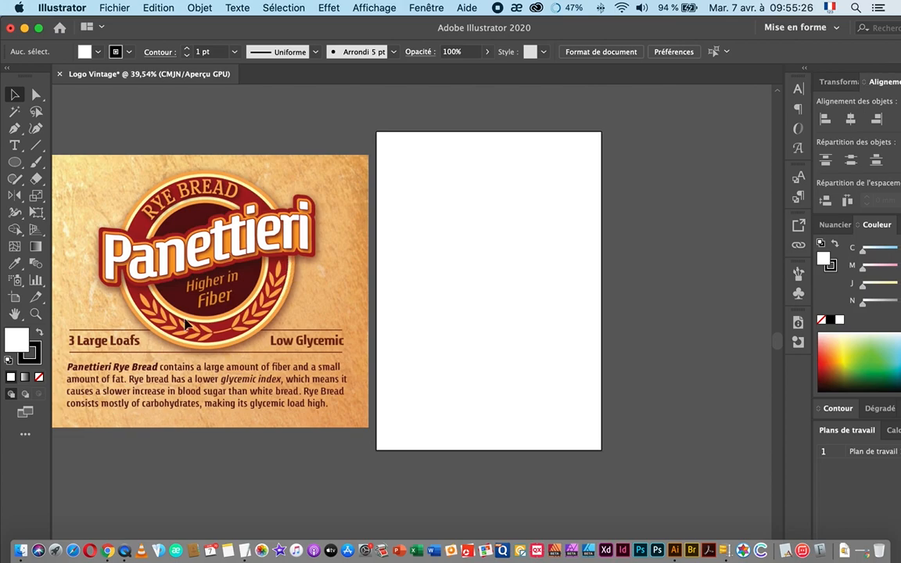
left_click(14, 161)
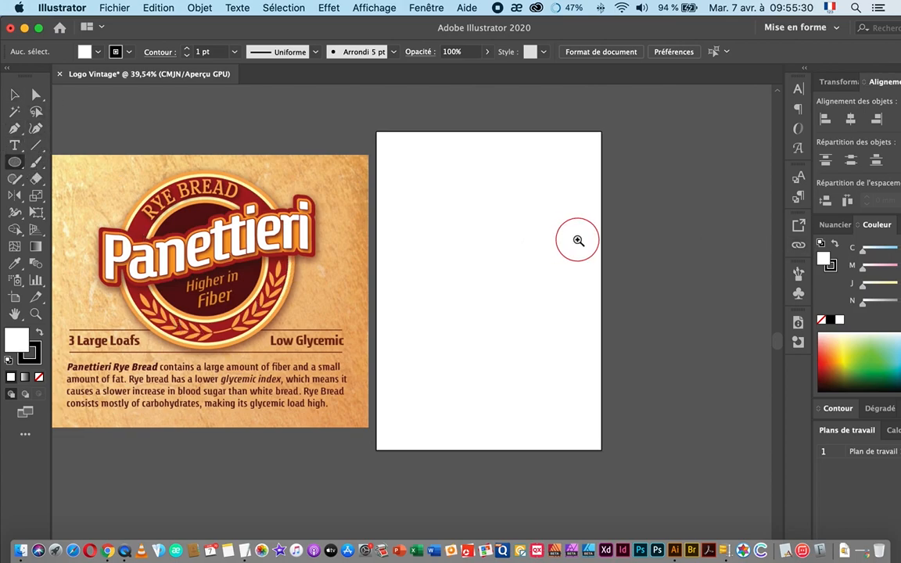
left_click(565, 239)
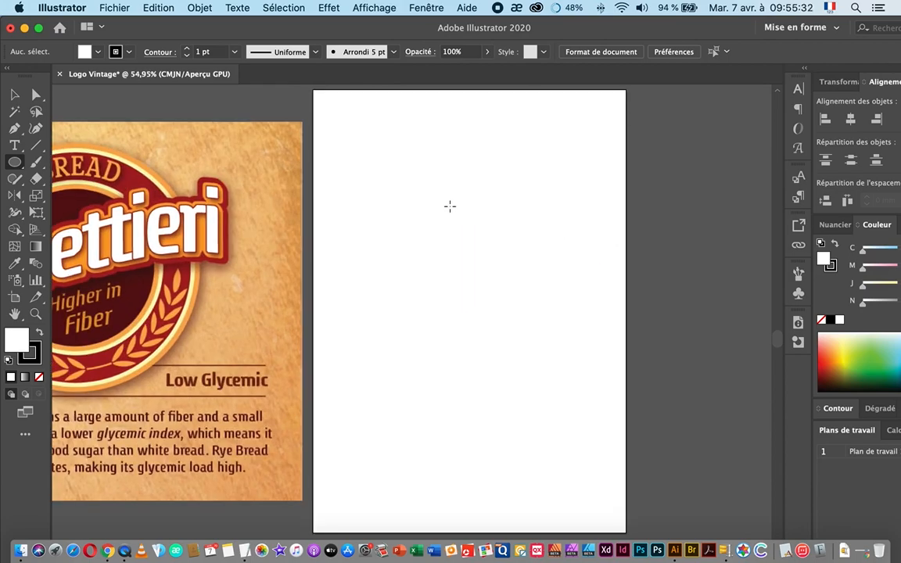
left_click(450, 206)
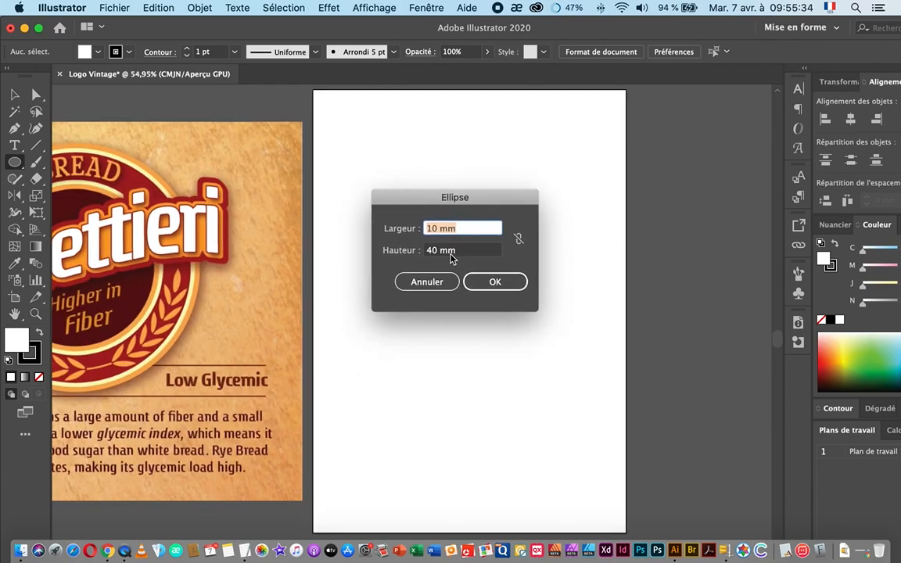
type("13")
left_click(493, 282)
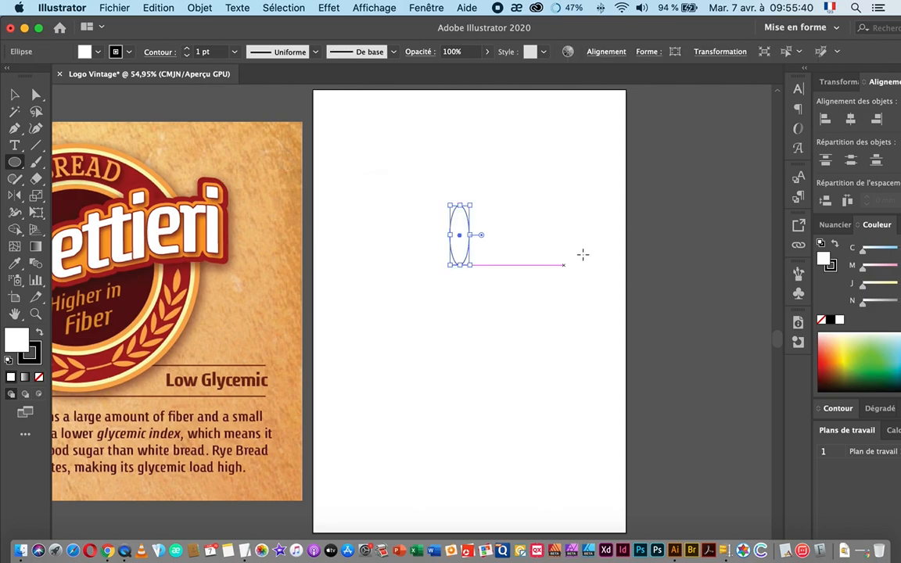
Convert the ellipse's top anchor point into a sharp corner with the Anchor Point tool to form a leaf
left_click_drag(430, 220, 570, 228)
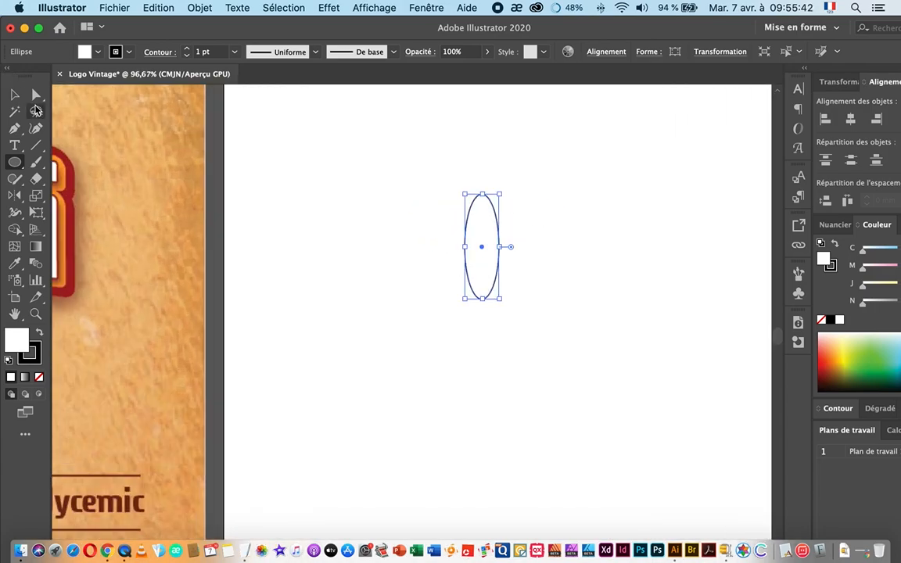
left_click_drag(14, 128, 76, 130)
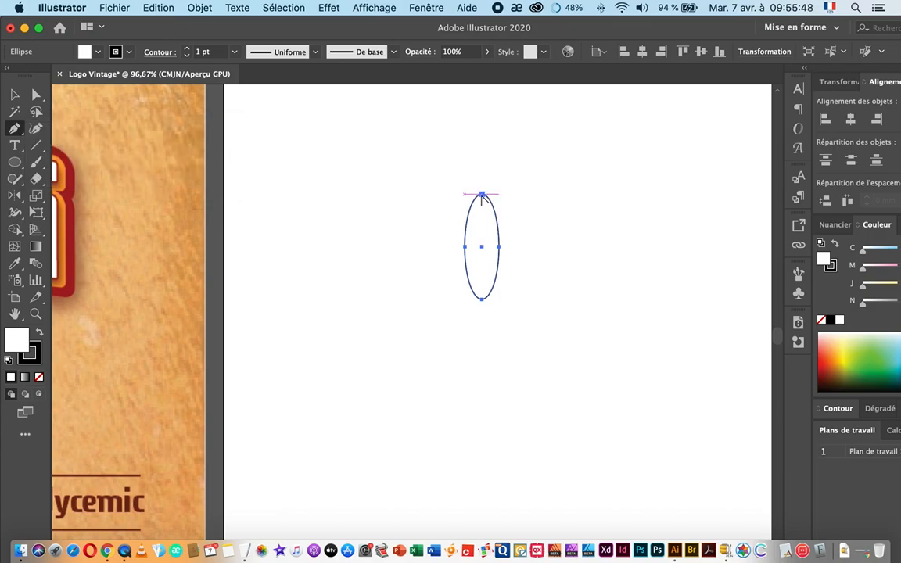
left_click_drag(482, 196, 559, 198)
left_click_drag(15, 129, 128, 210)
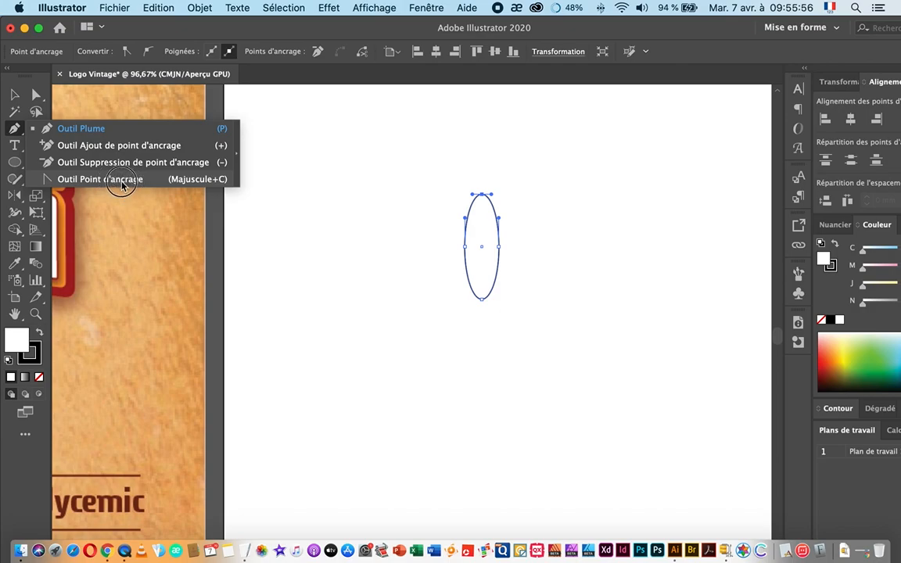
left_click(121, 179)
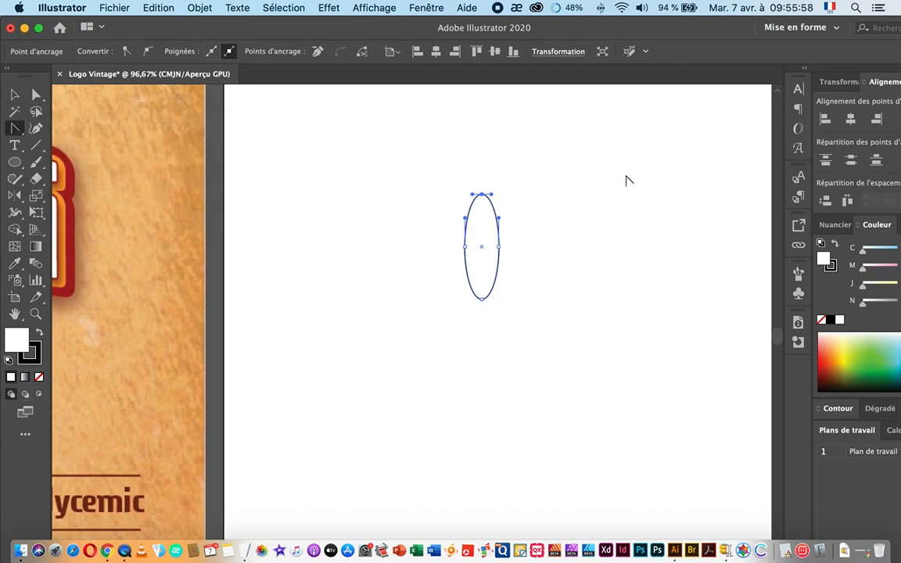
left_click(481, 194)
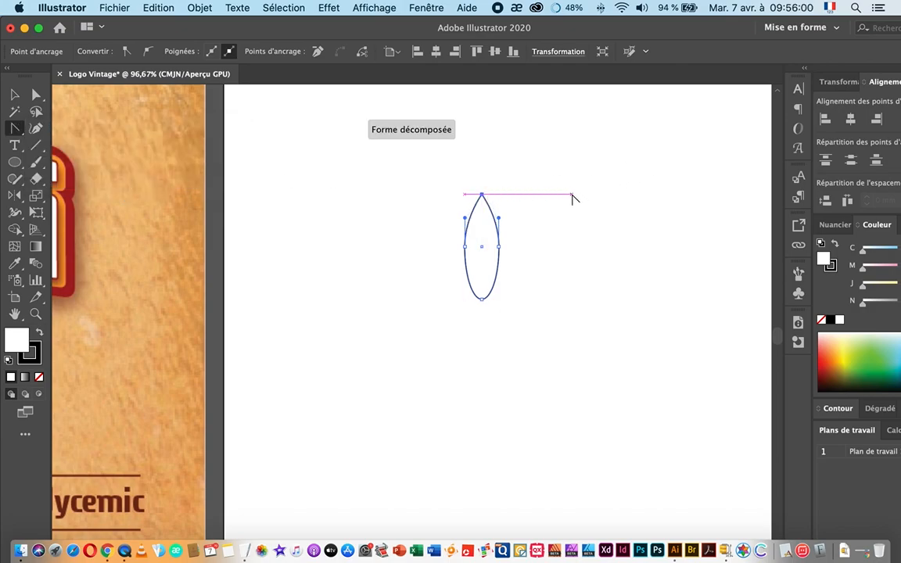
Duplicate the leaf shape, offsetting the copy down and to the right so it overlaps the original's lower half
left_click(15, 94)
left_click(436, 217)
left_click(507, 248)
scroll(504, 226, "down", 3)
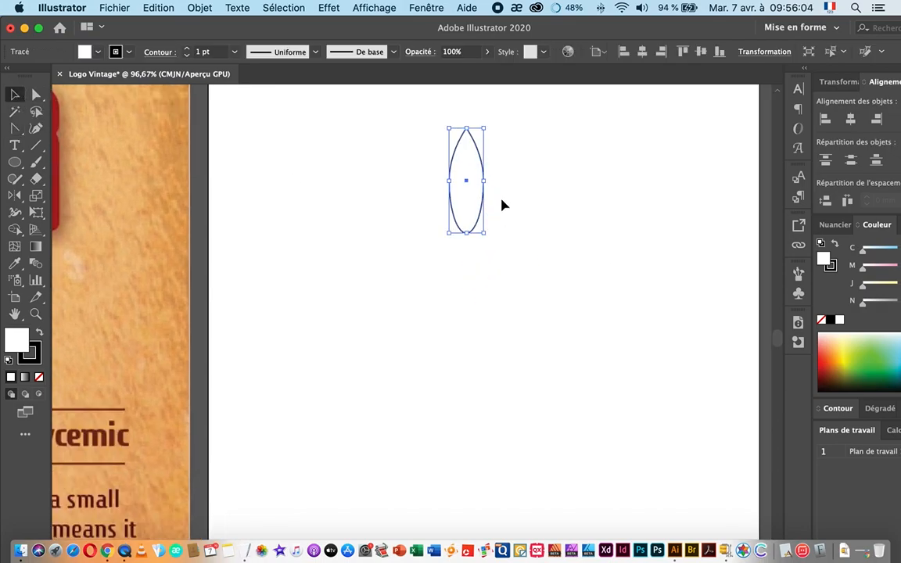
left_click(477, 193)
left_click_drag(467, 183, 485, 236)
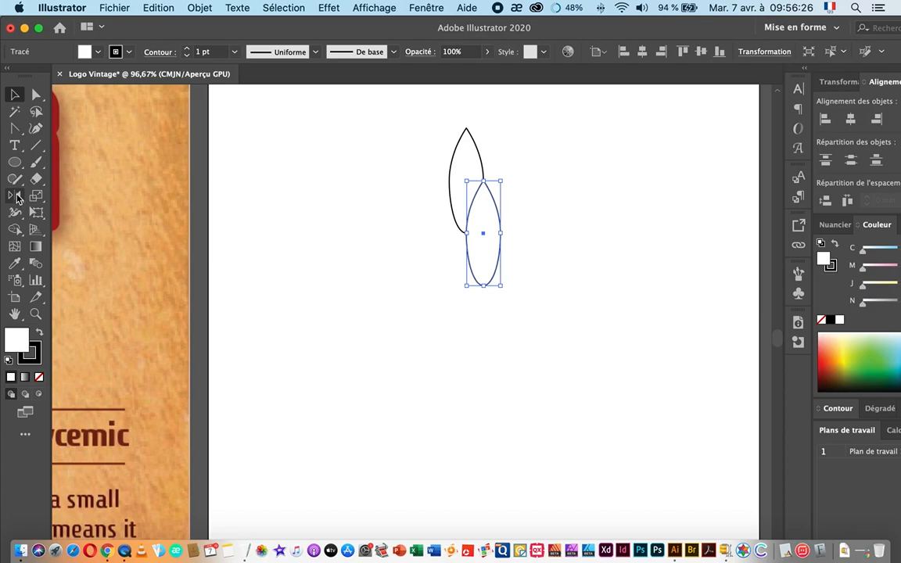
Rotate the leaf copy about -15° around its bottom anchor point so its tip leans outward to the right
left_click_drag(14, 195, 66, 193)
left_click(513, 342, "super")
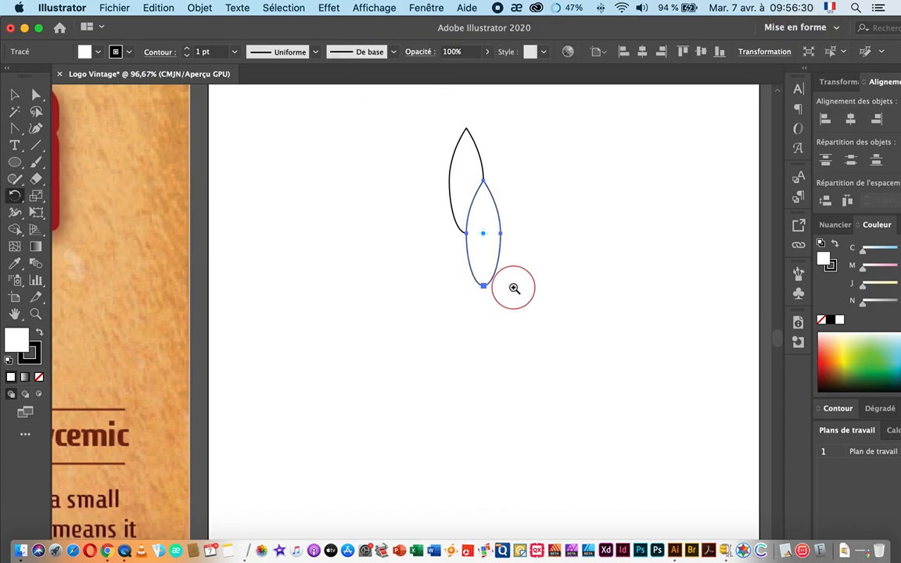
left_click_drag(521, 260, 508, 302)
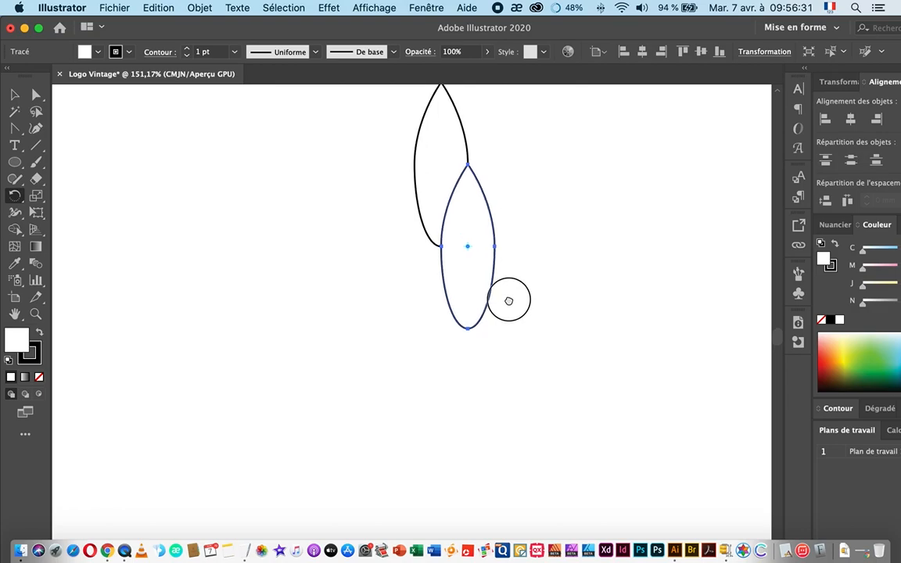
left_click(468, 329)
left_click_drag(481, 201, 505, 193)
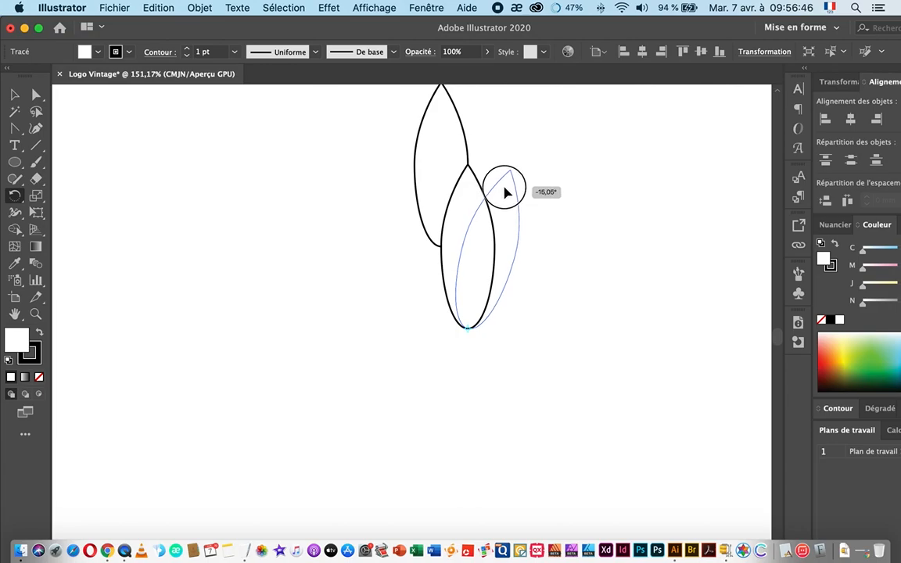
left_click_drag(505, 193, 505, 192)
scroll(486, 273, "left", 2)
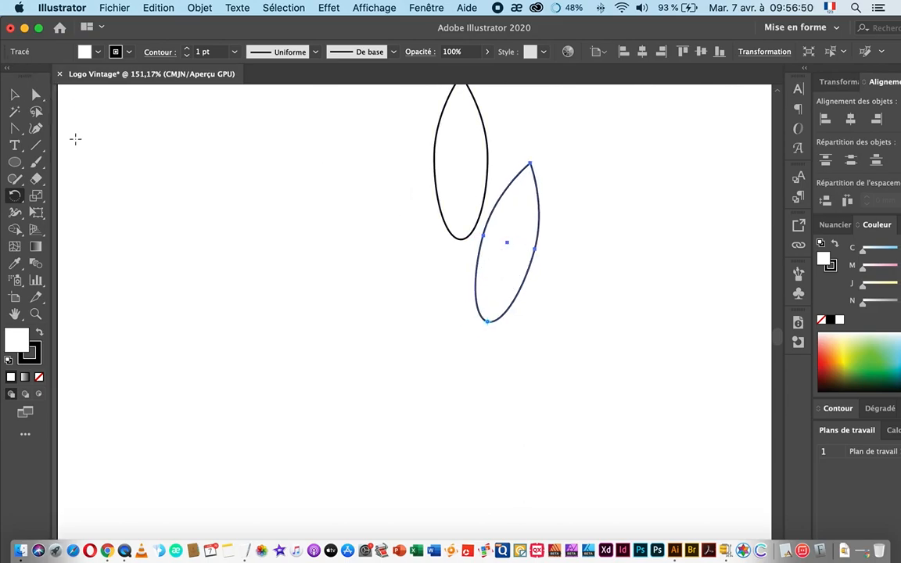
Try to reflect a copy of the tilted leaf across the vertical axis through the upright leaf's tip
left_click(14, 94)
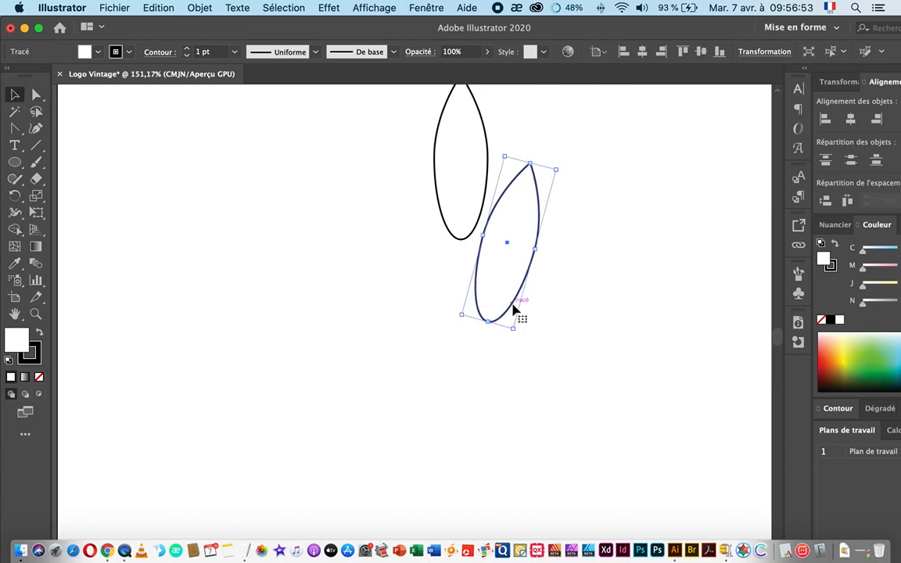
left_click(16, 195)
left_click_drag(16, 196, 84, 211)
left_click_drag(472, 168, 439, 209)
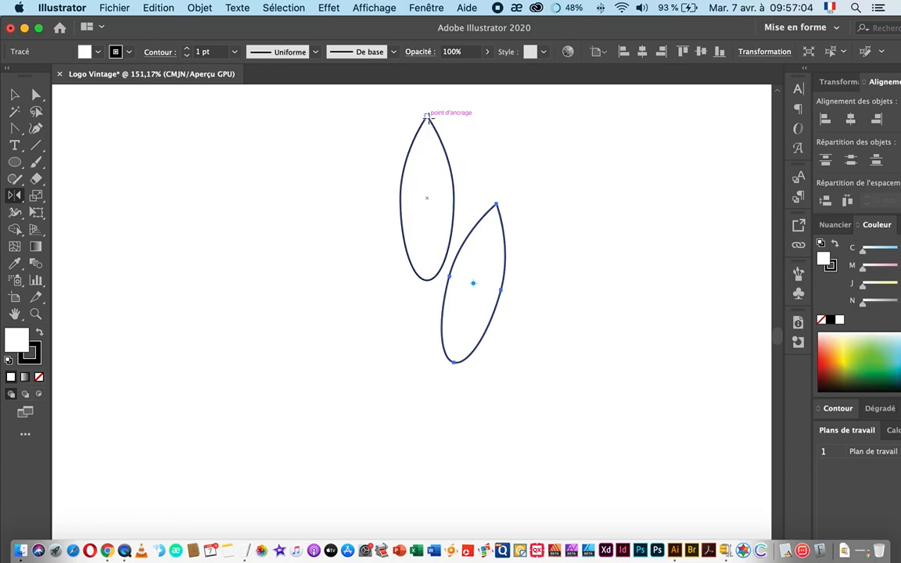
left_click(426, 115)
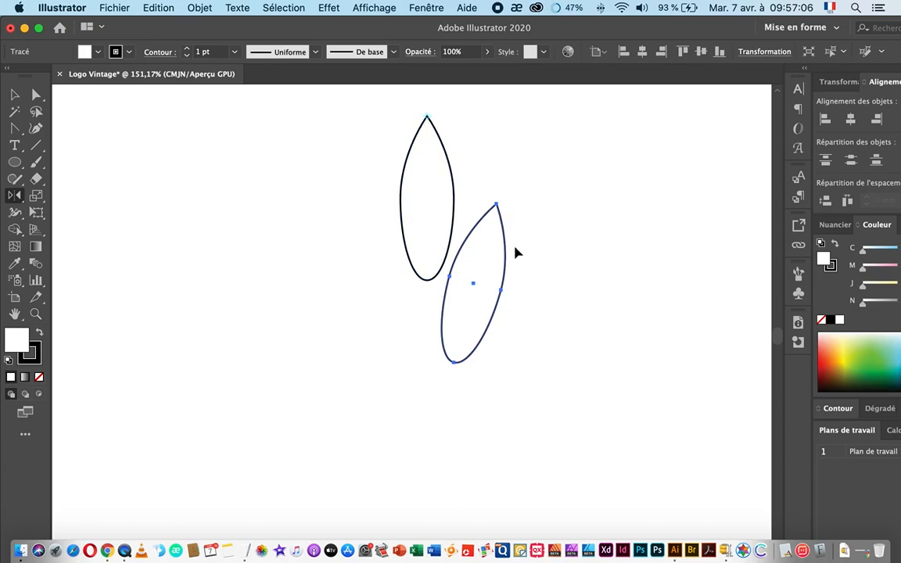
left_click_drag(507, 257, 355, 253)
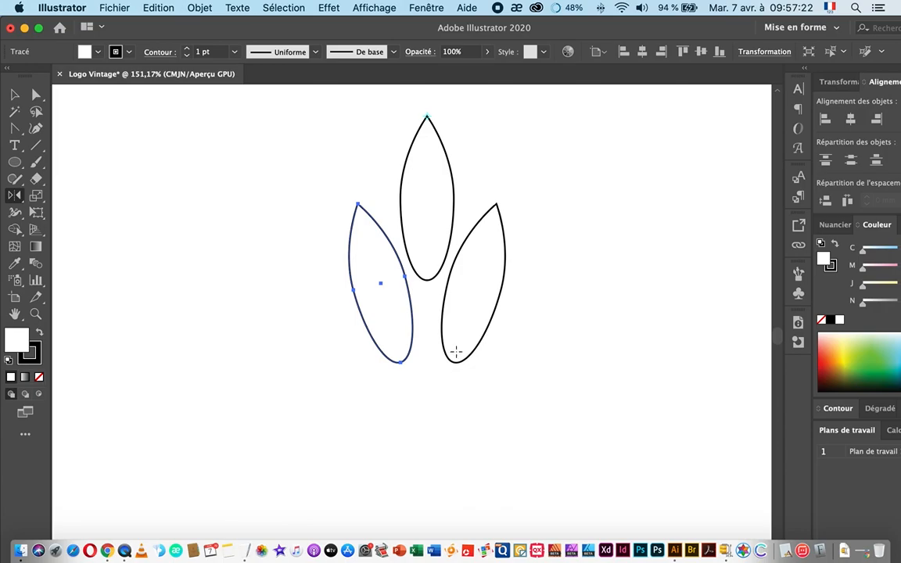
Undo the leaf copy's reflection and rotation, and centre it horizontally on the original leaf as the key object
key("super+z")
key("super+z")
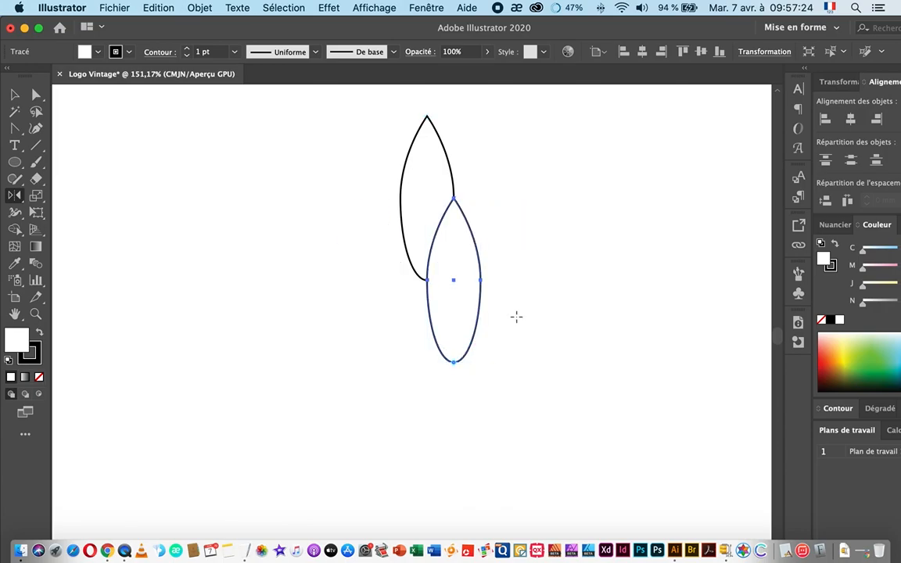
left_click(14, 94)
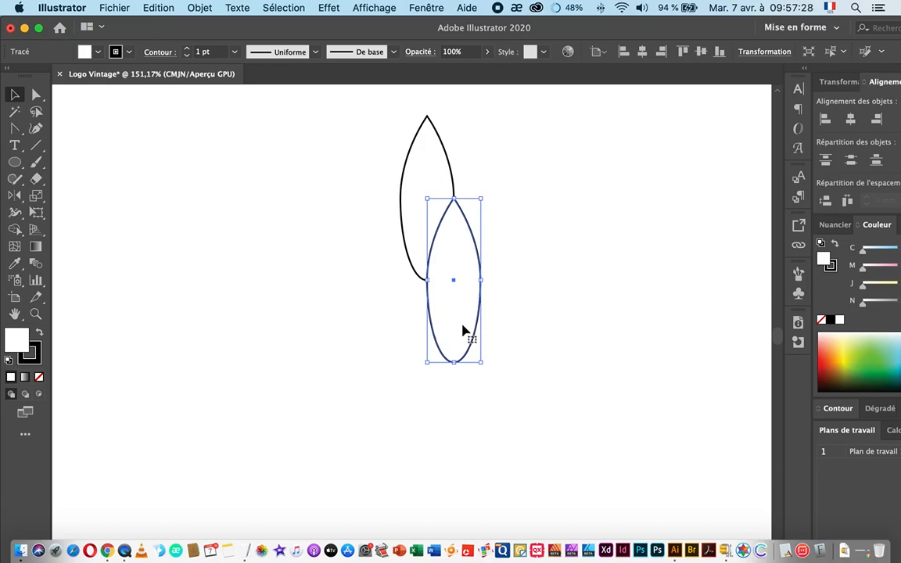
left_click_drag(375, 245, 476, 272)
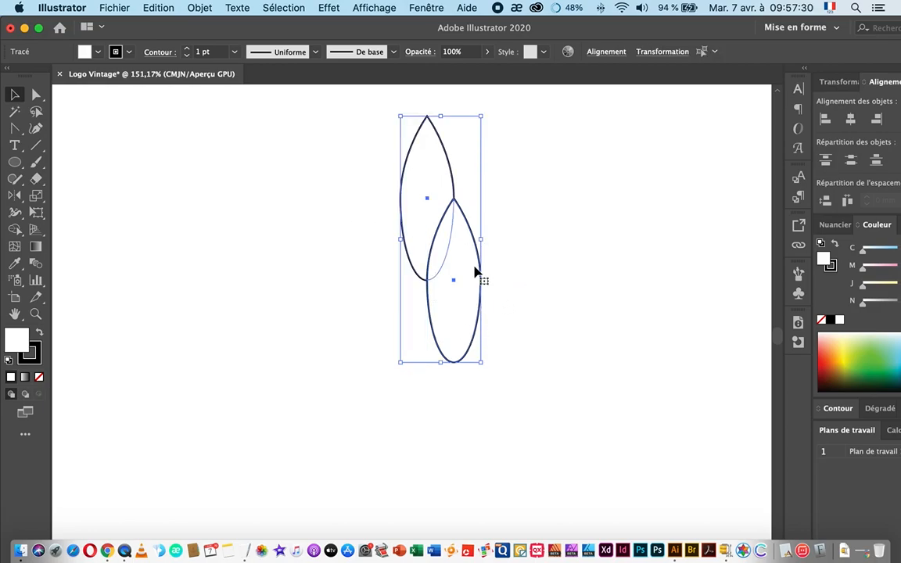
left_click(428, 169)
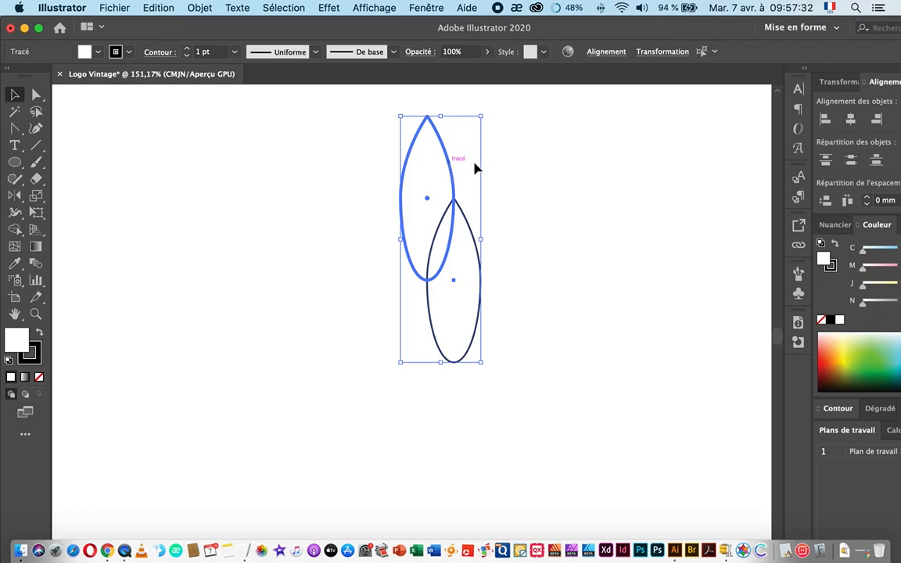
left_click(850, 118)
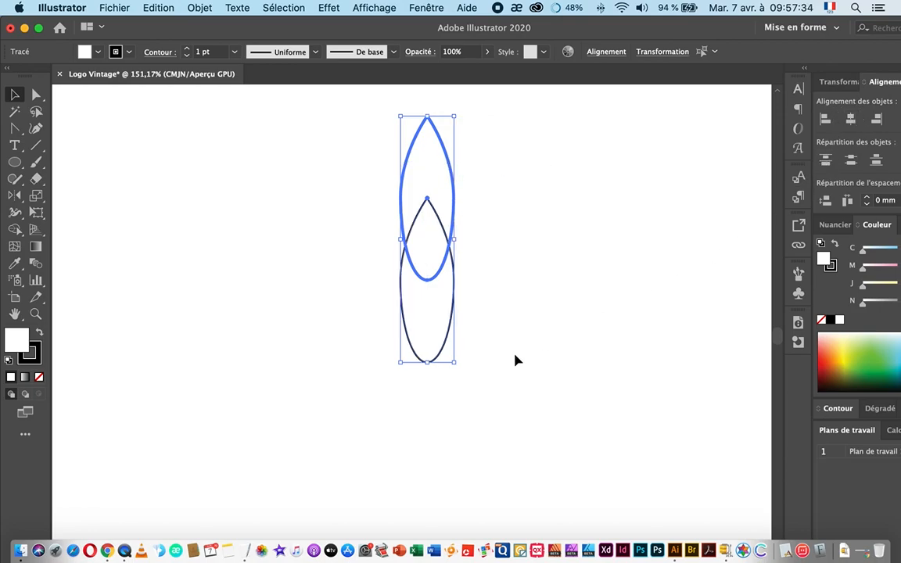
Set up a rotation of the lower leaf around its bottom anchor point, entering an angle of -15°
left_click(402, 314)
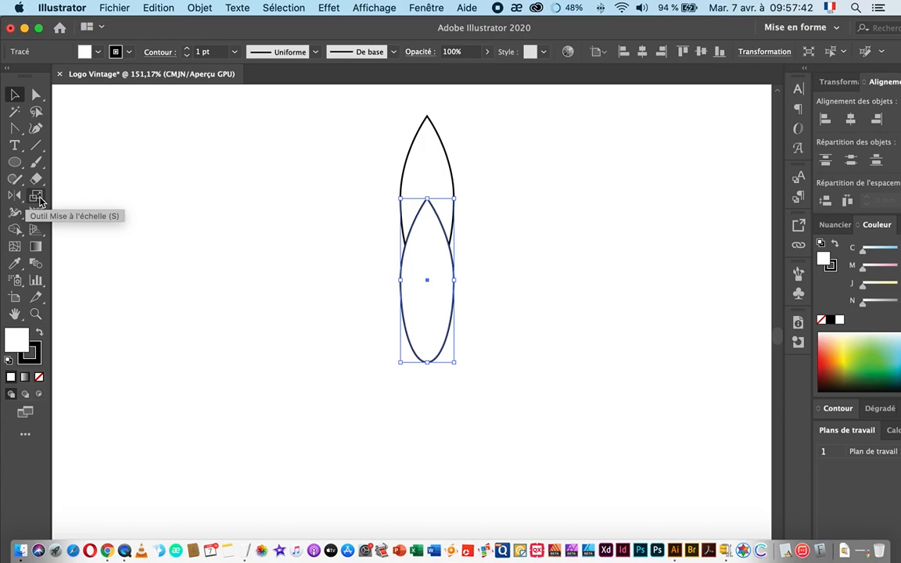
key("r")
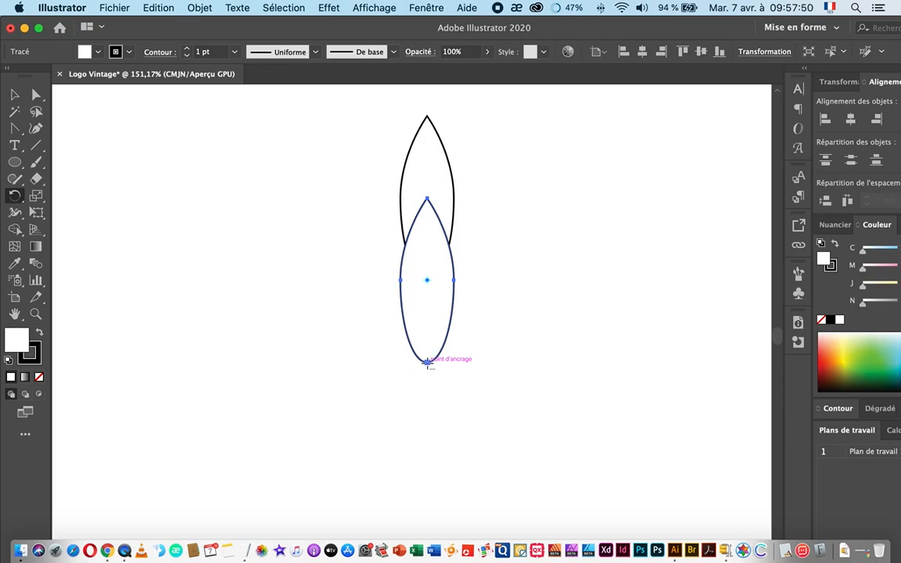
left_click(427, 361, "alt")
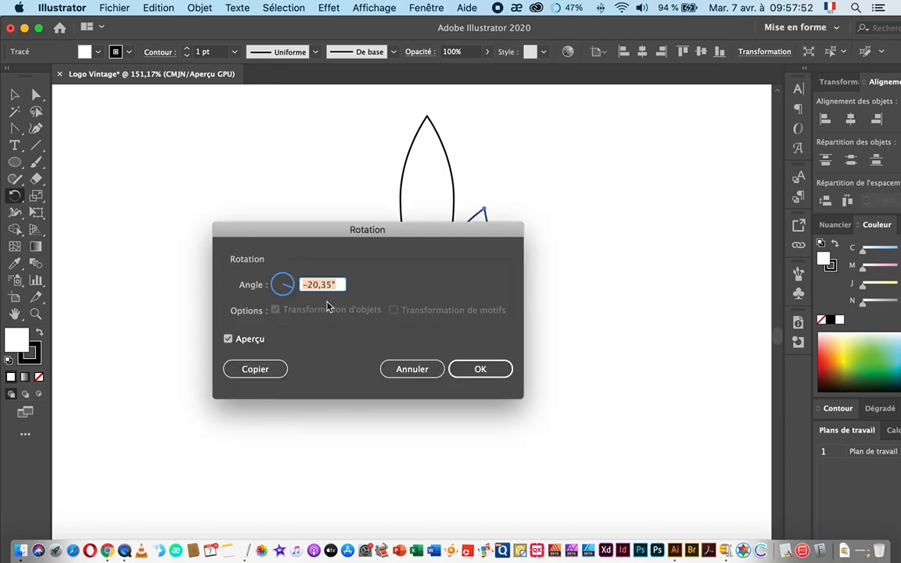
type("-15")
left_click_drag(286, 234, 655, 219)
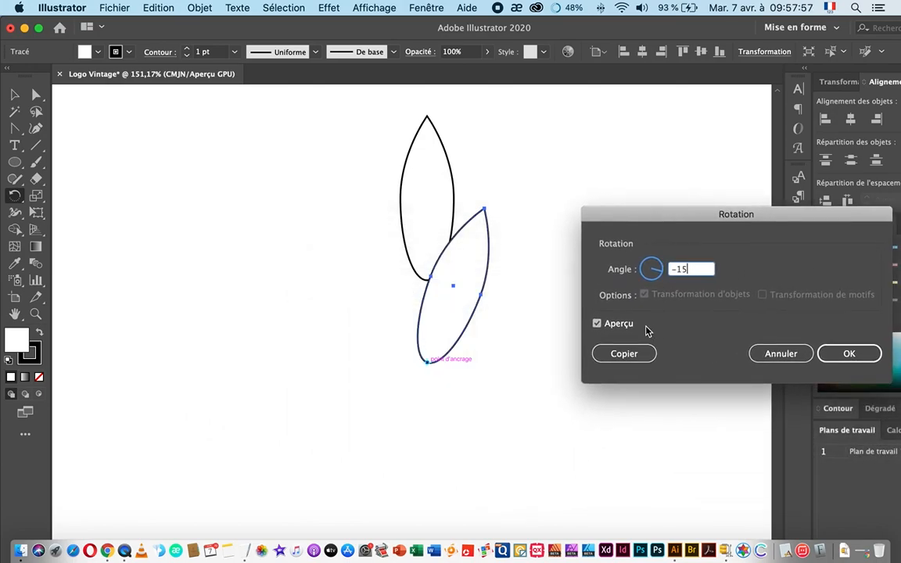
Preview the lower leaf's rotation at -20°, 324°, -45° and -40° to compare how it sits against the upright leaf
double_click(679, 269)
type("-20")
key("Tab")
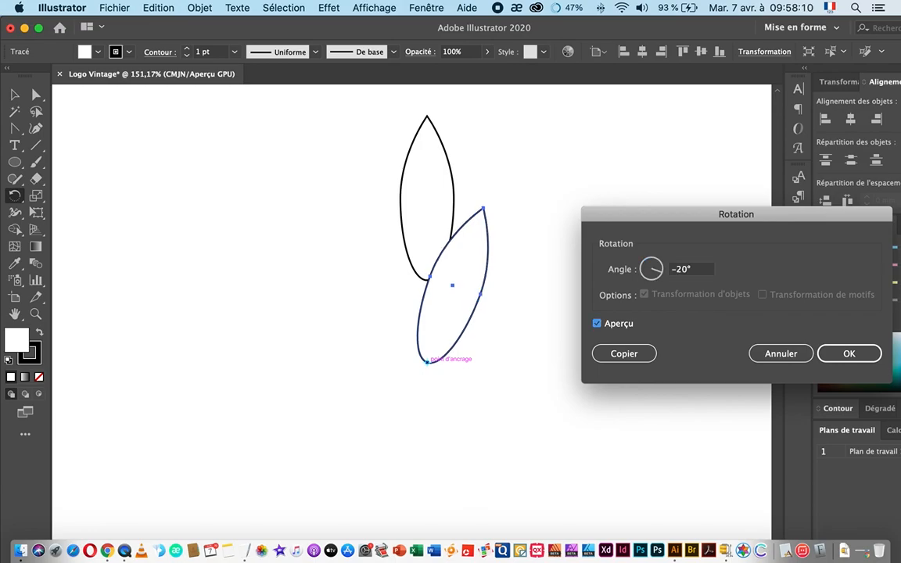
left_click(691, 270)
left_click_drag(659, 278, 662, 274)
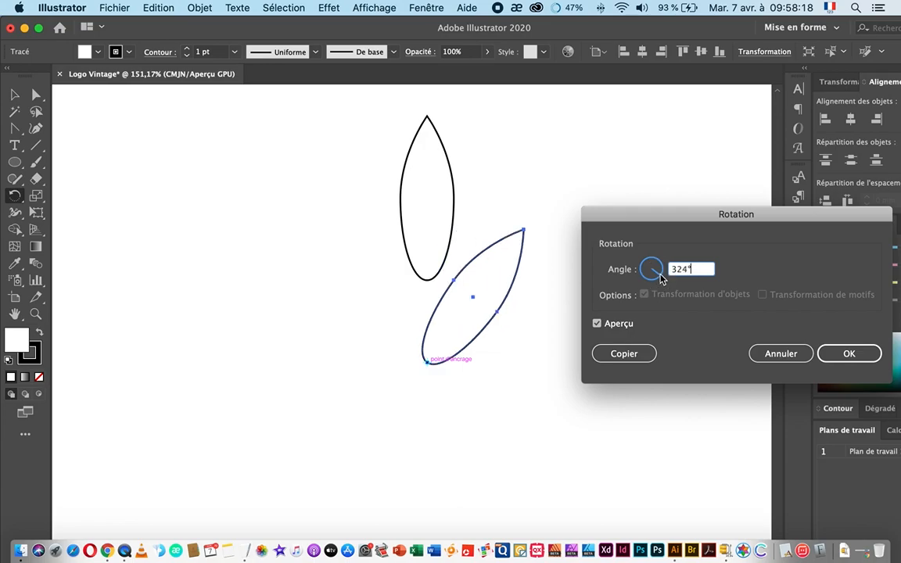
left_click(706, 268)
key("BackSpace")
type("-20")
key("Tab")
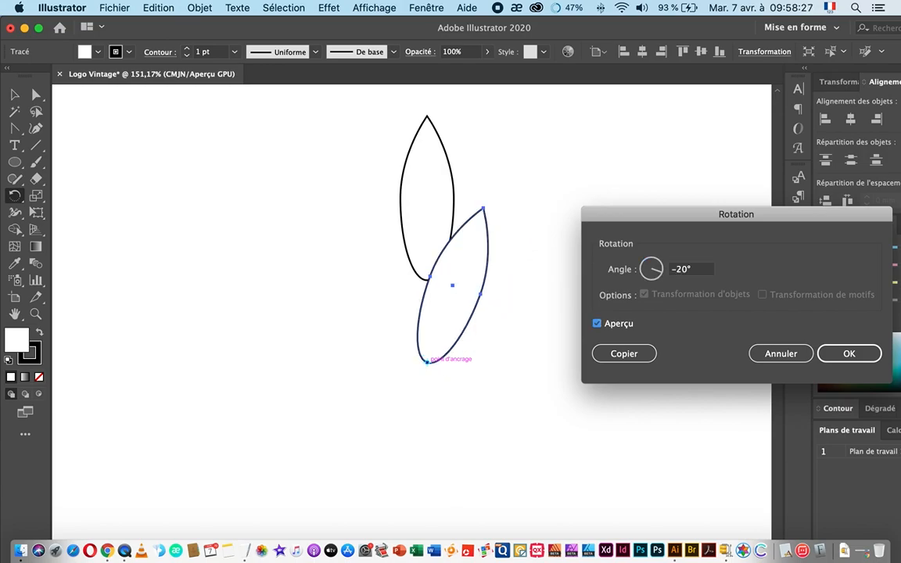
left_click(707, 269)
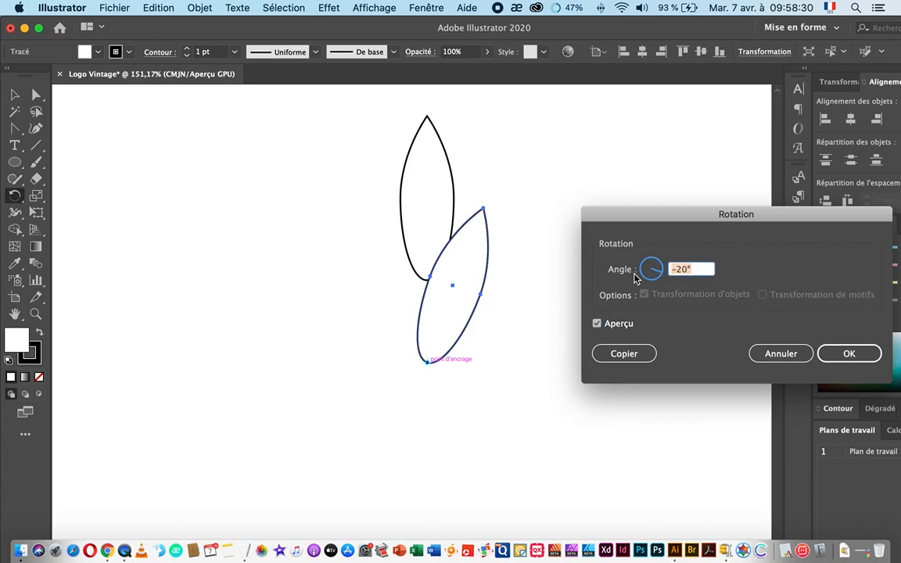
type("-45")
key("Tab")
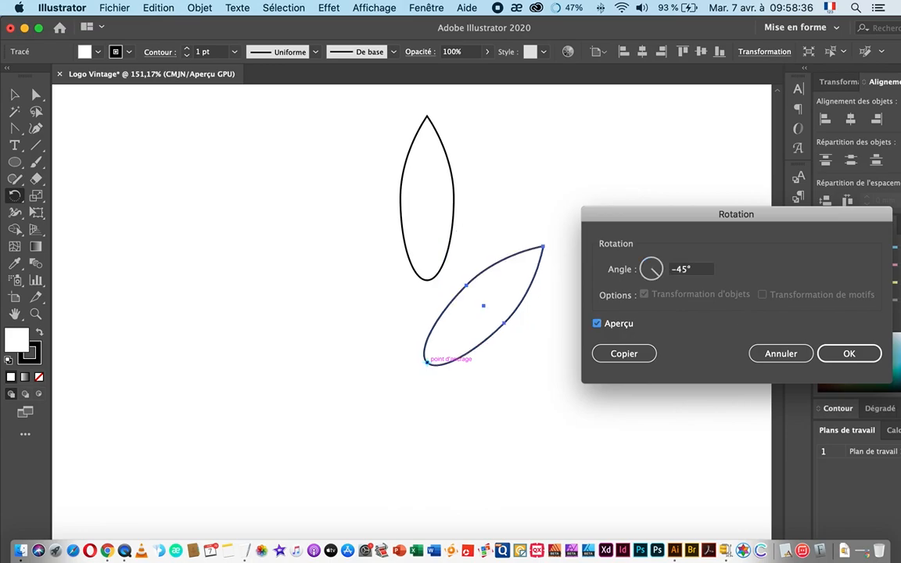
left_click(712, 271)
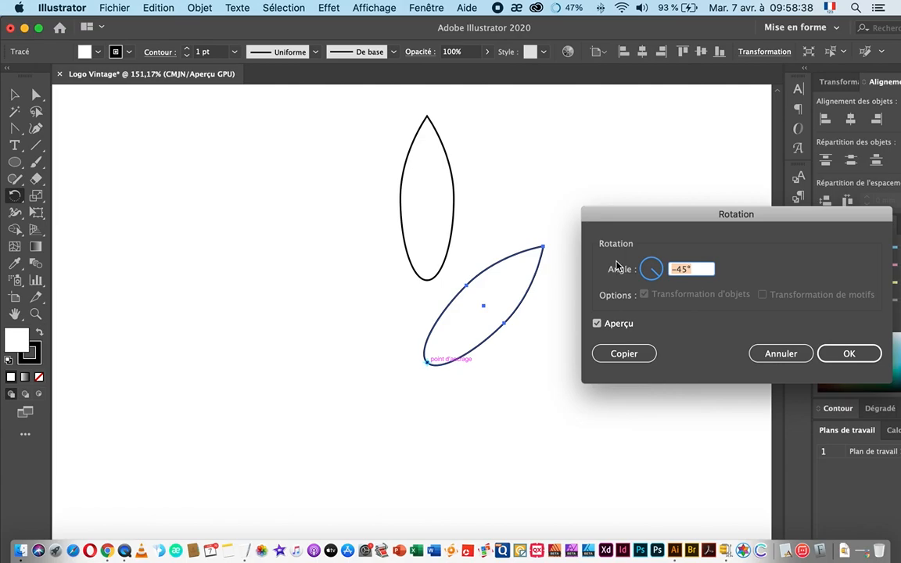
type("-40")
key("Tab")
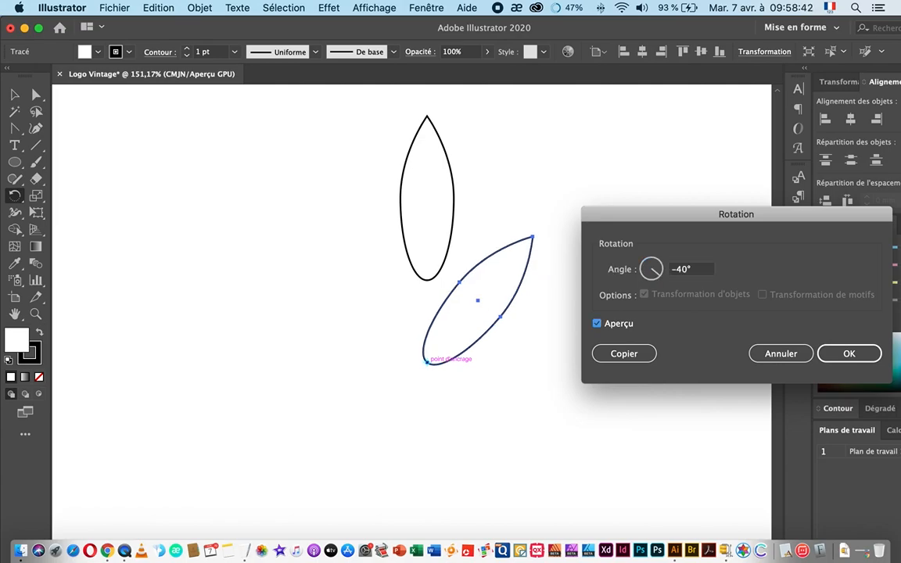
left_click(655, 270)
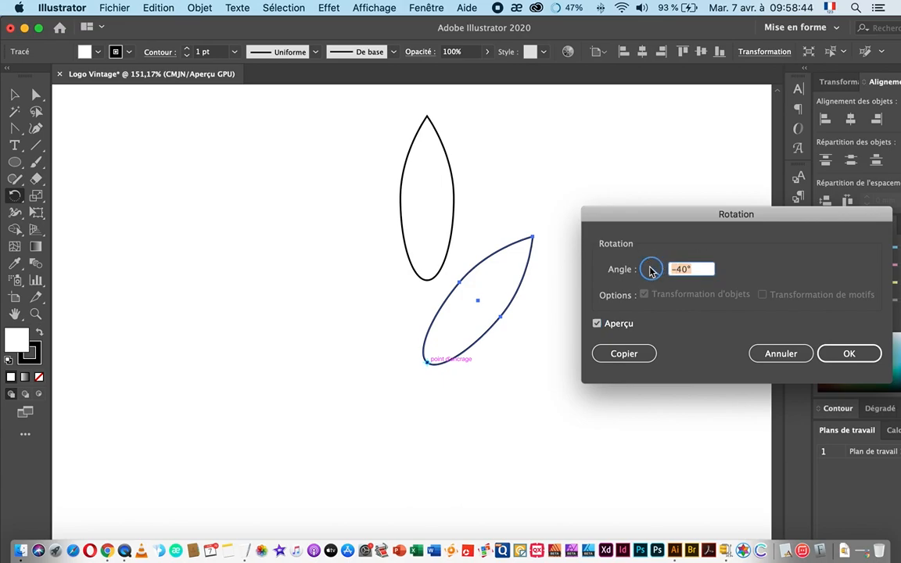
type("-3")
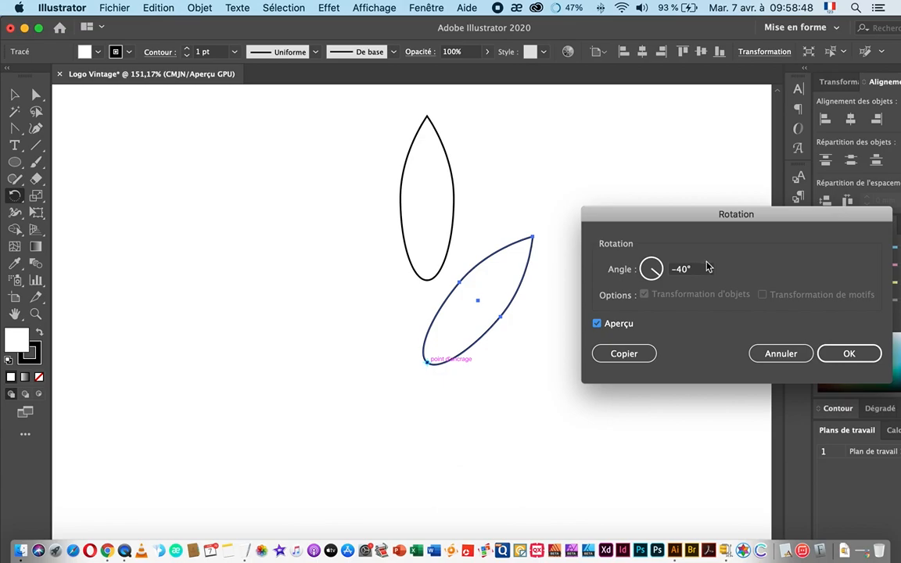
Set the lower leaf's rotation angle to -27° and apply it
left_click(640, 264)
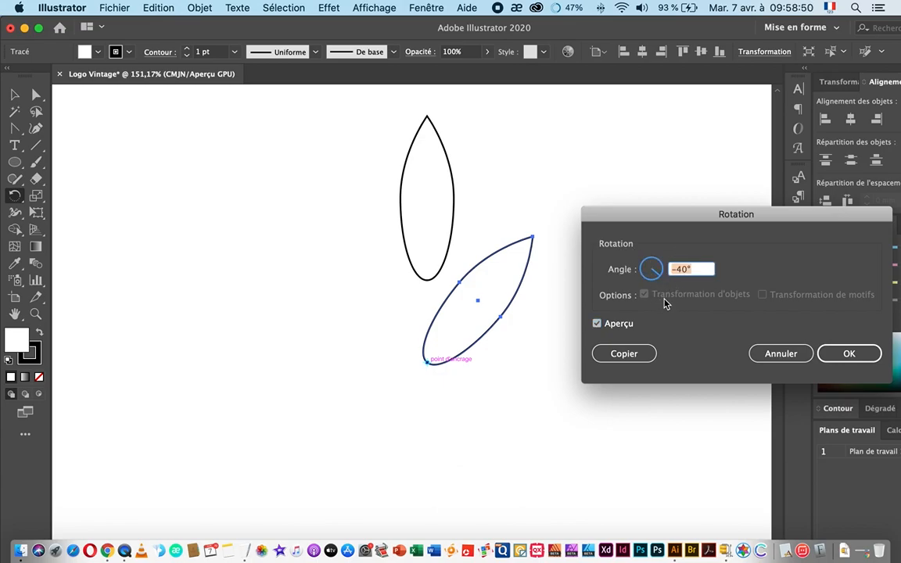
key("Up")
key("Up")
key("Up")
key("Up")
key("Up")
key("Up")
key("Up")
key("Up")
key("Up")
key("Up")
key("Up")
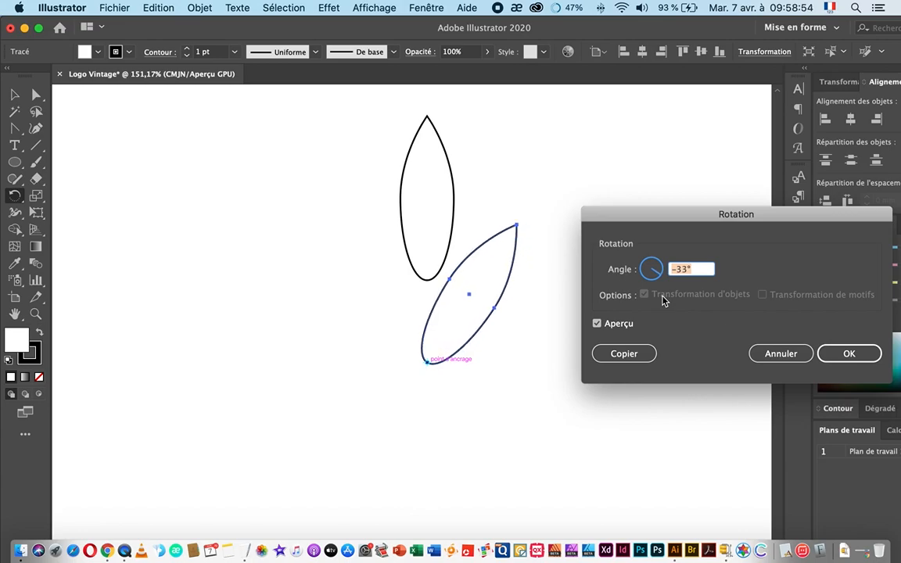
key("Up")
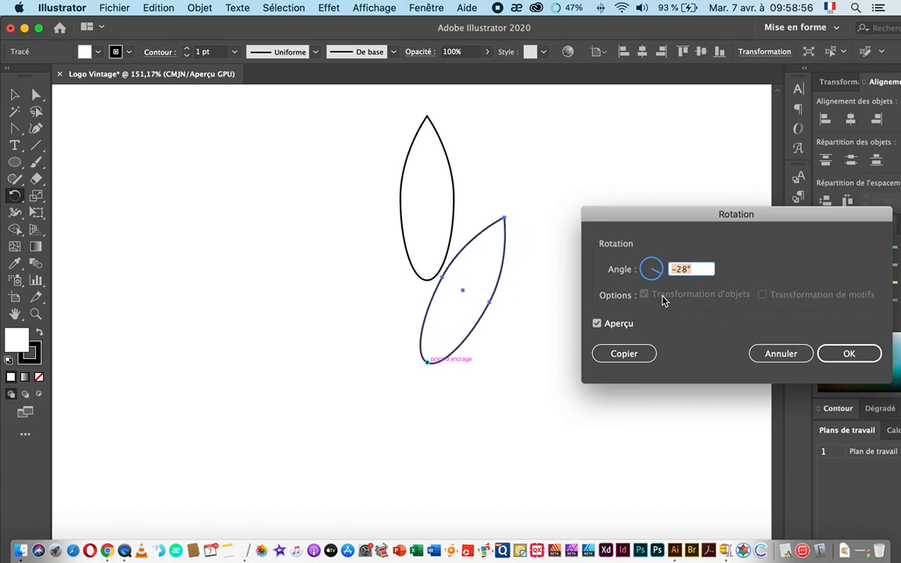
key("Up")
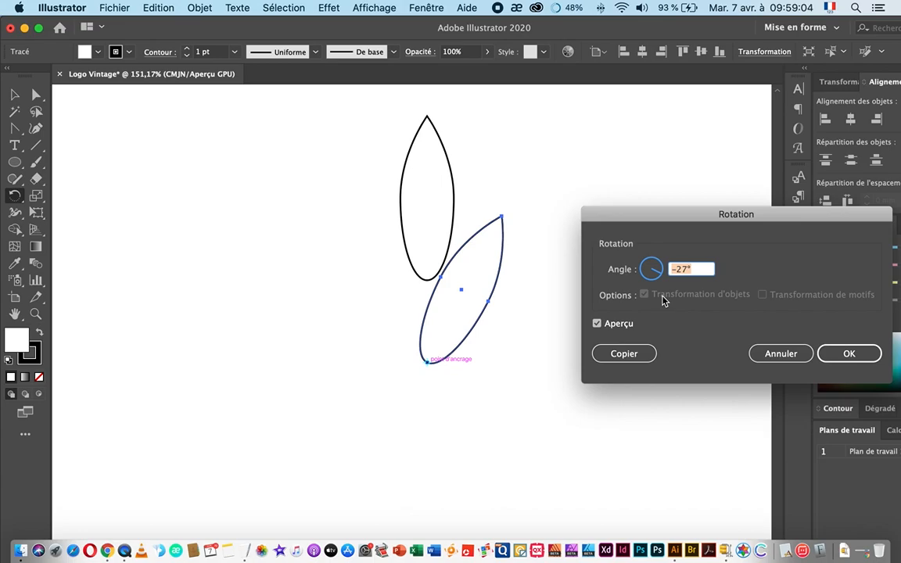
left_click(848, 354)
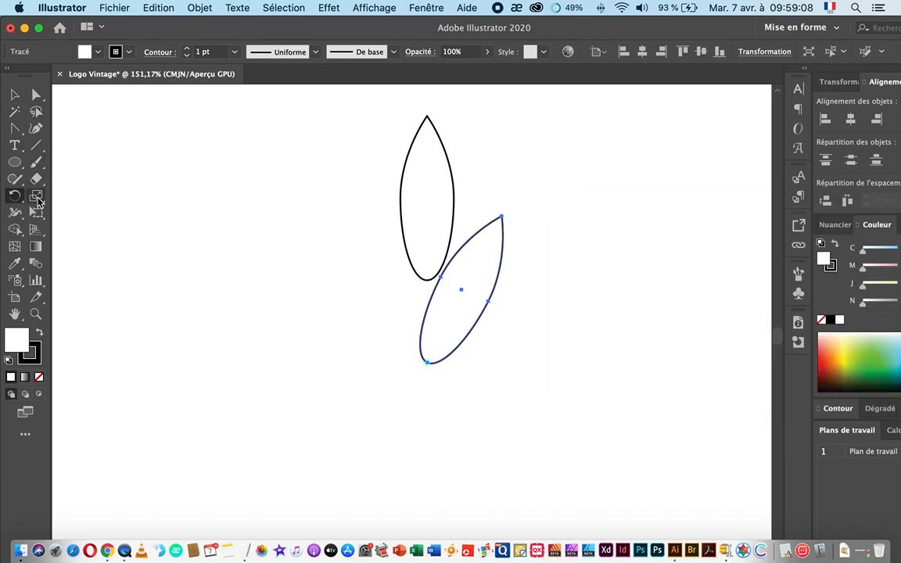
Reflect a copy of the tilted leaf across the vertical axis through its bottom anchor point
left_click_drag(15, 195, 82, 212)
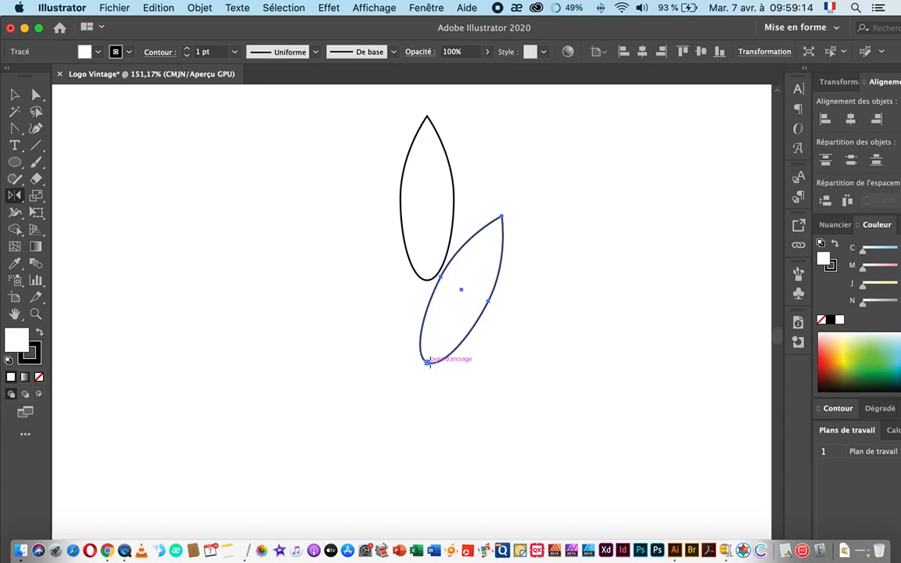
left_click_drag(464, 264, 378, 278)
key("v")
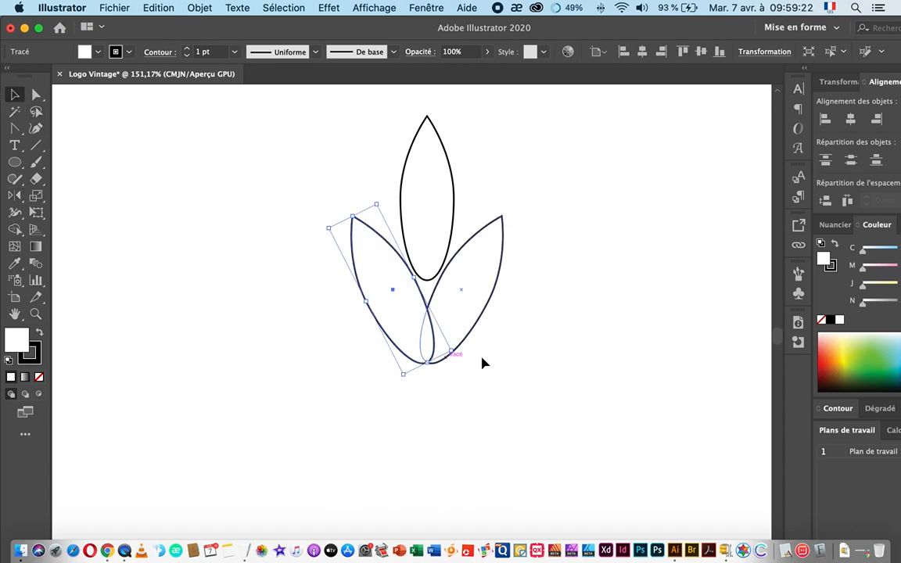
Nudge the two tilted leaves outward by one large increment each, leaving a small gap between their bases
left_click(369, 329)
left_click(395, 319)
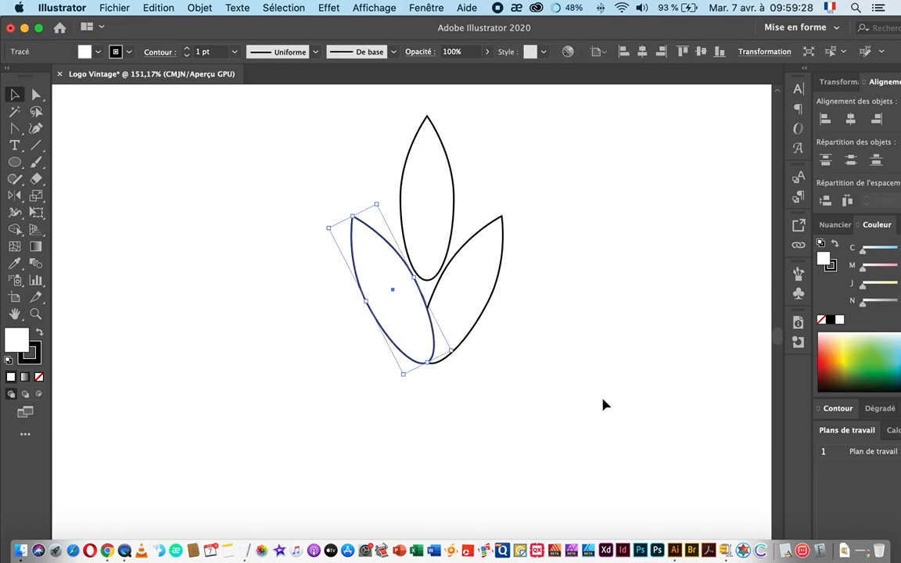
key("shift+Left")
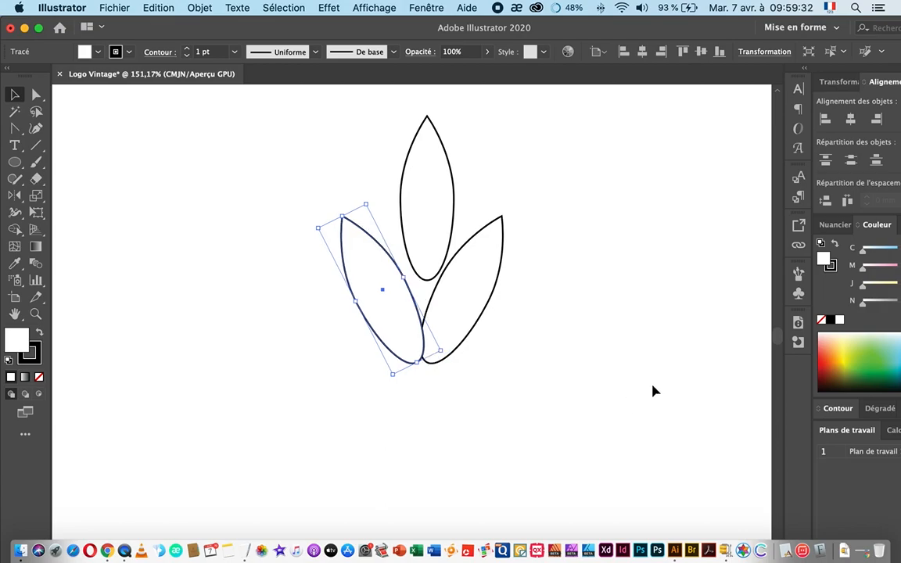
left_click(442, 327)
key("shift+Right")
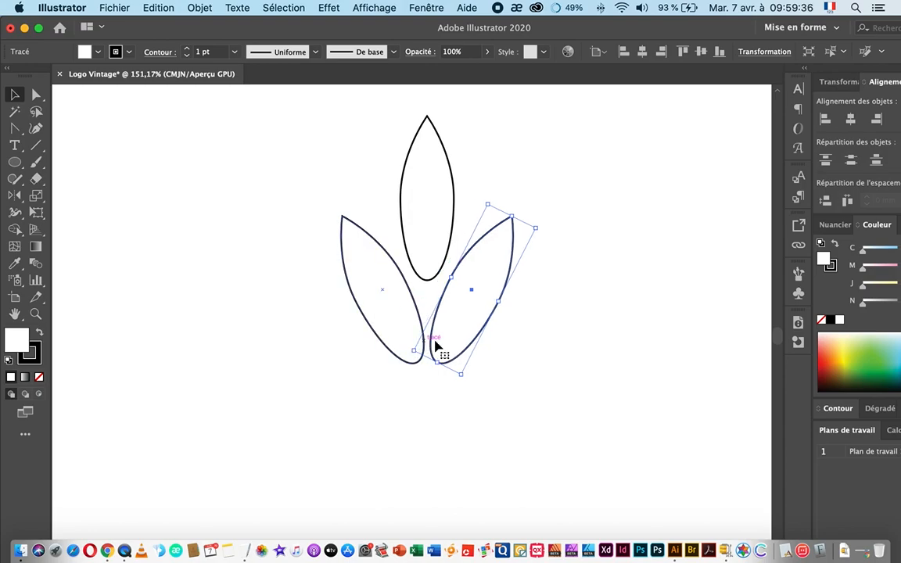
Duplicate the pair of tilted leaves straight down and repeat the duplication three times to form an ear with five pairs
left_click_drag(346, 373, 434, 324)
key("super+space")
left_click_drag(490, 365, 443, 285)
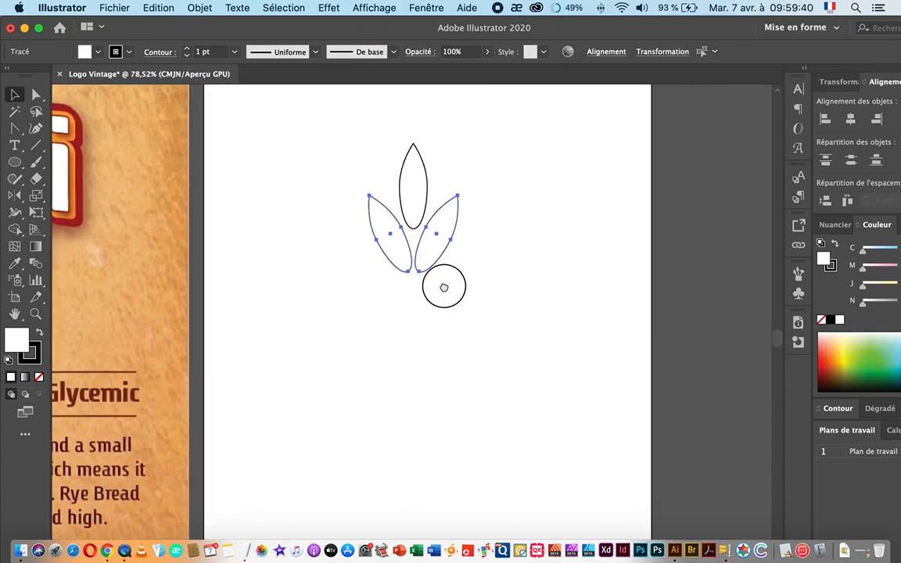
left_click_drag(446, 227, 439, 286)
key("super+d")
key("super+d")
key("super+d")
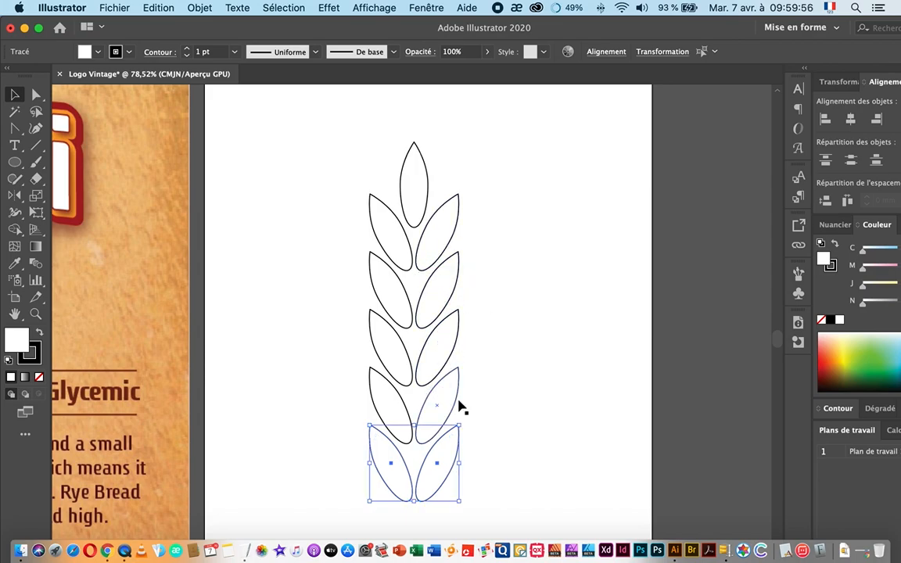
key("a")
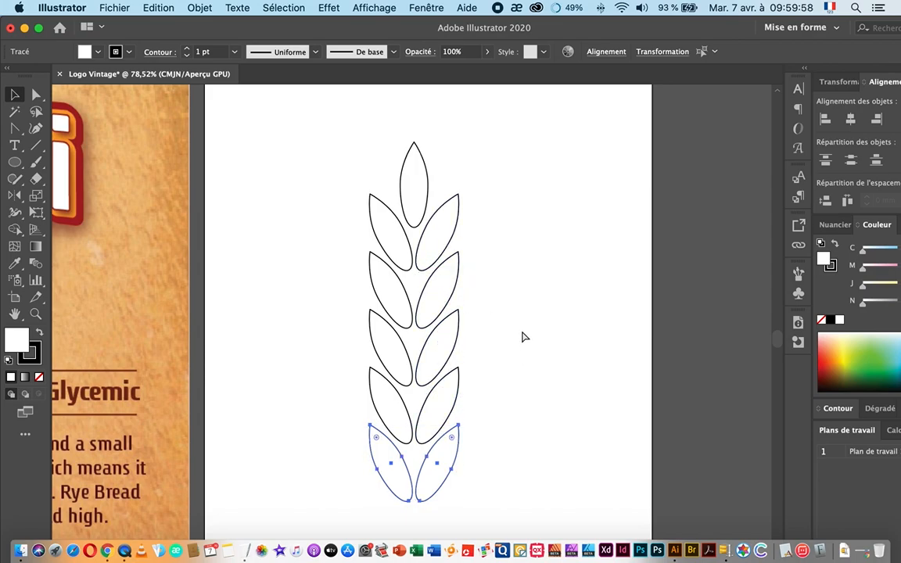
Duplicate the tilted leaf pair downward once more as a sixth pair, and group all the leaves of the ear
left_click_drag(503, 319, 463, 336)
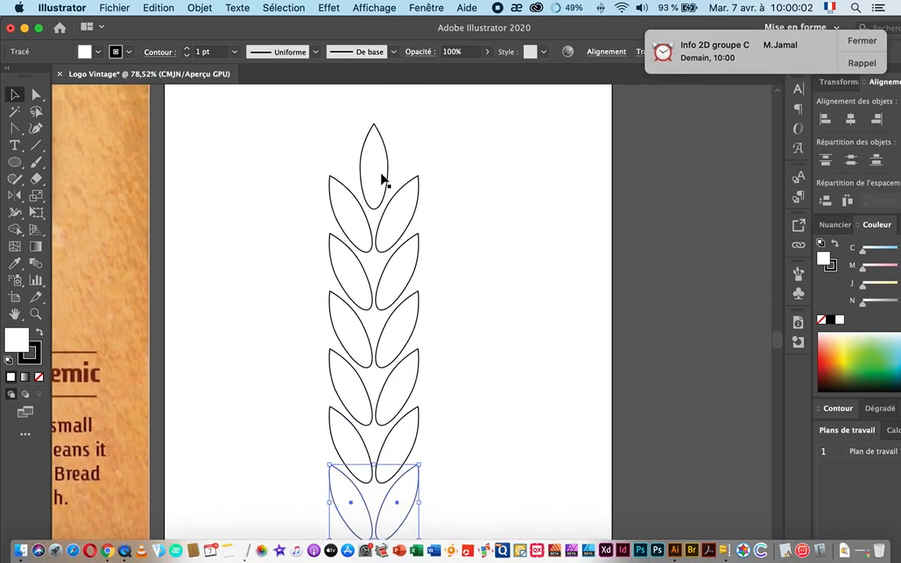
left_click_drag(294, 144, 489, 529)
left_click_drag(468, 433, 461, 412)
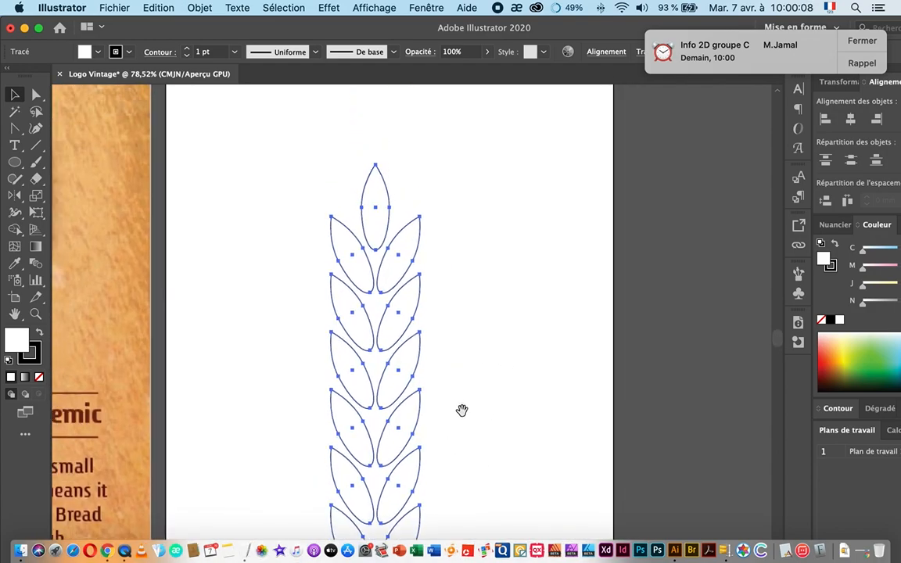
left_click(200, 8)
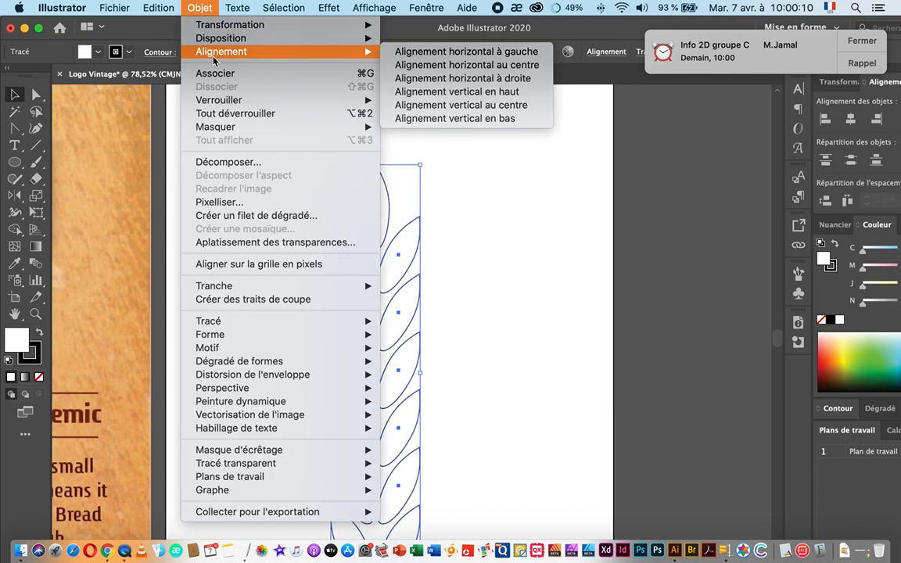
left_click(226, 78)
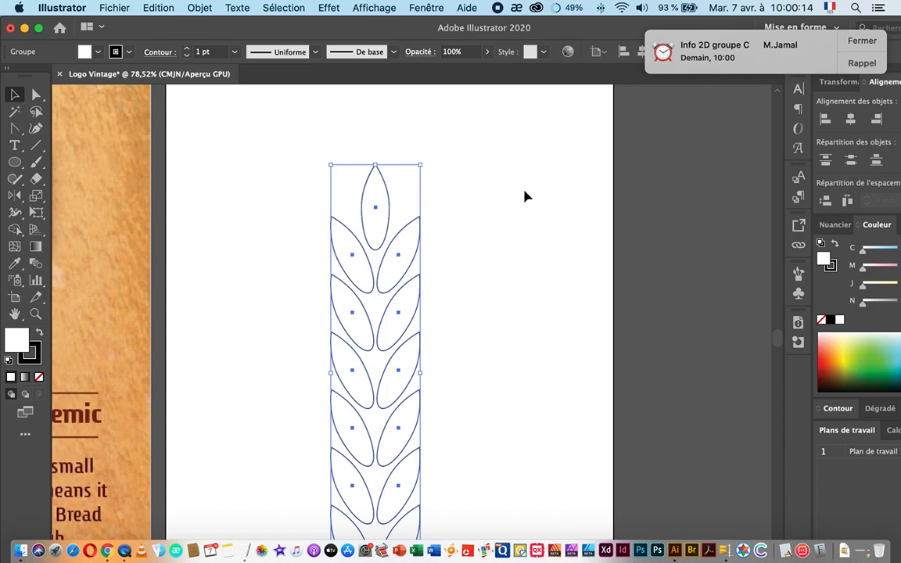
Scale the grouped ear uniformly to 30% and move it up and to the left on the page
key("s")
key("Return")
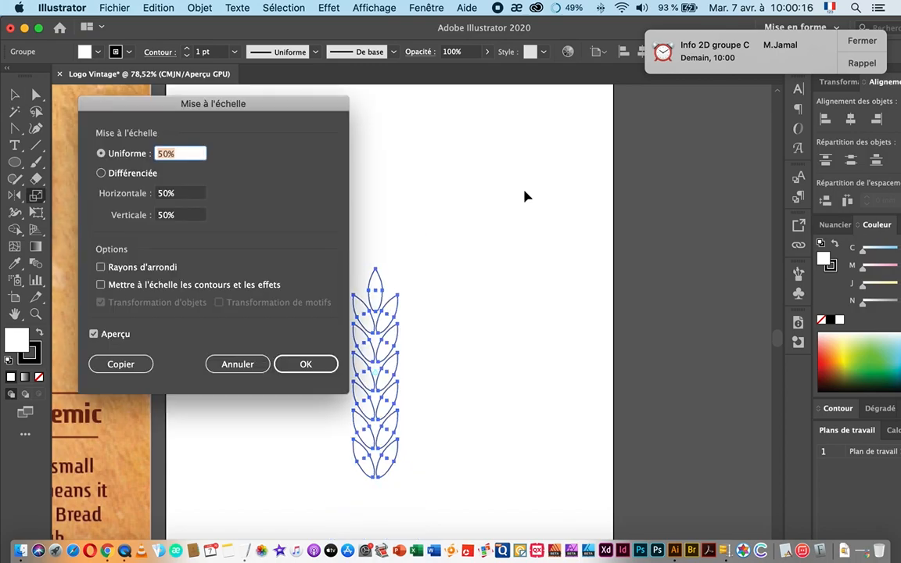
type("30")
key("Return")
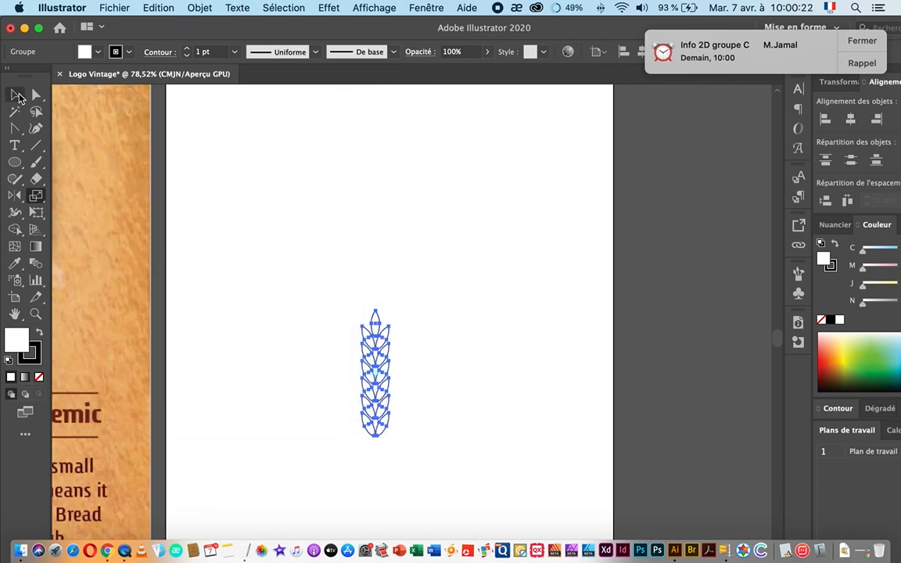
left_click(14, 93)
left_click_drag(381, 352, 344, 239)
key("super+space")
left_click_drag(321, 270, 402, 278)
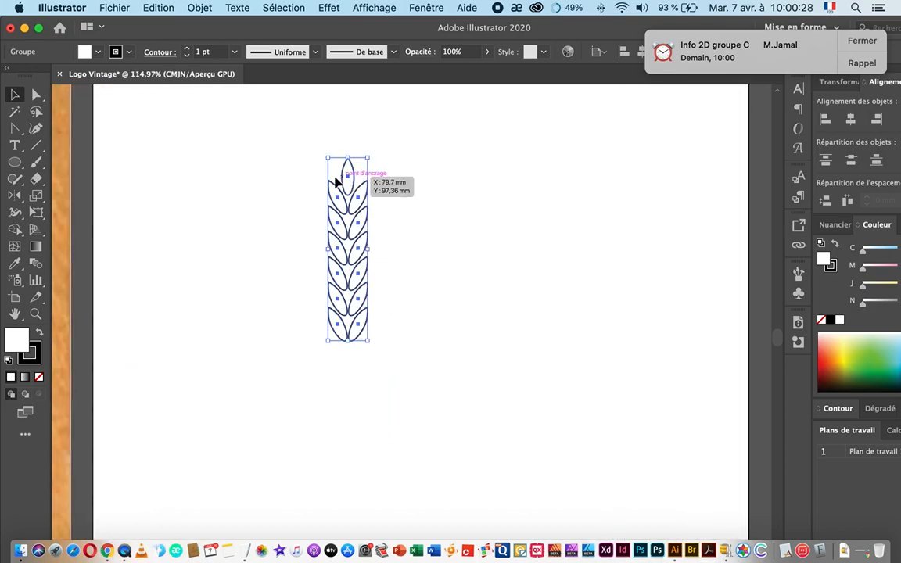
Rotate the ear 90° counterclockwise so its tip points left, dismiss the calendar notifications, and deselect it
key("r")
left_click_drag(306, 172, 228, 275)
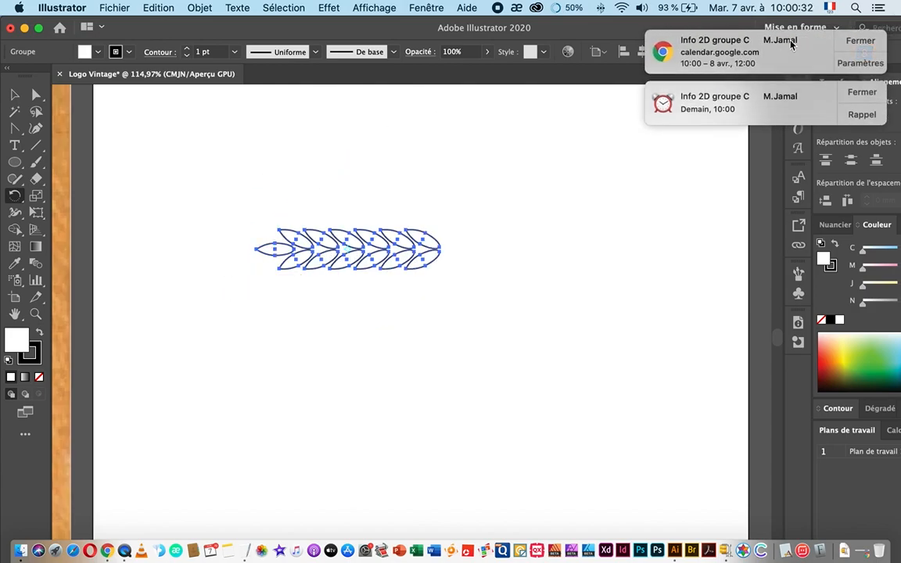
left_click(877, 40)
left_click(868, 40)
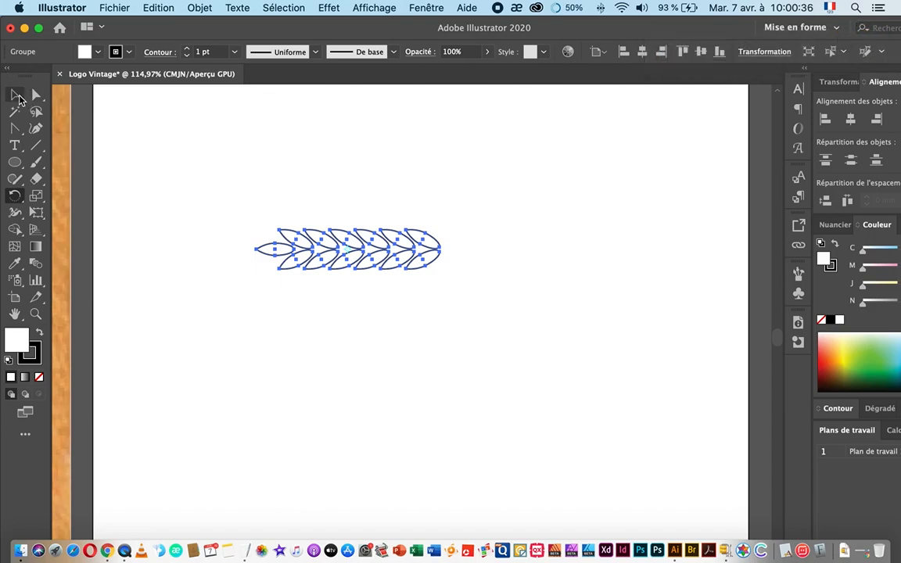
left_click(14, 94)
left_click_drag(326, 272, 275, 262)
left_click(297, 313)
Draw a short horizontal stem line on the ear's central axis, starting just beyond its base
left_click(395, 277, "super")
left_click_drag(438, 261, 393, 323)
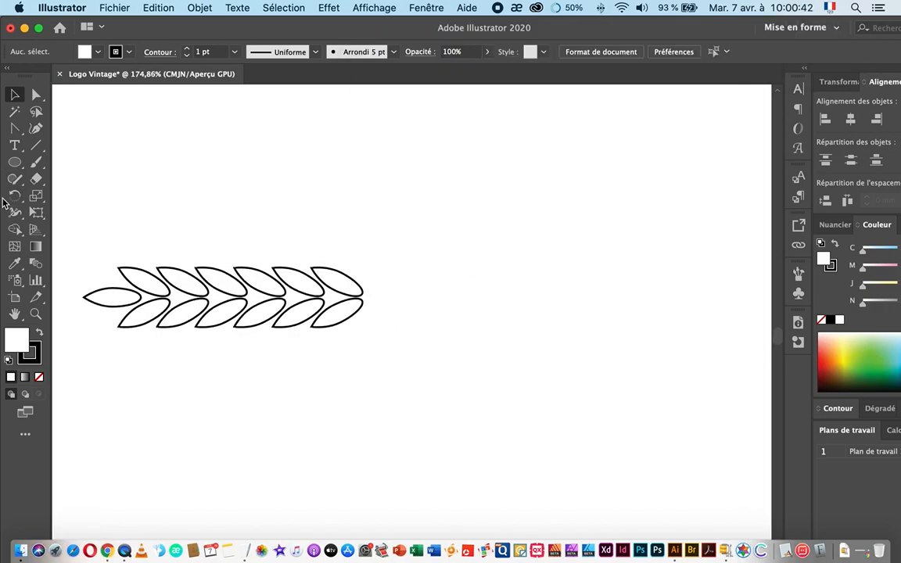
left_click(36, 145)
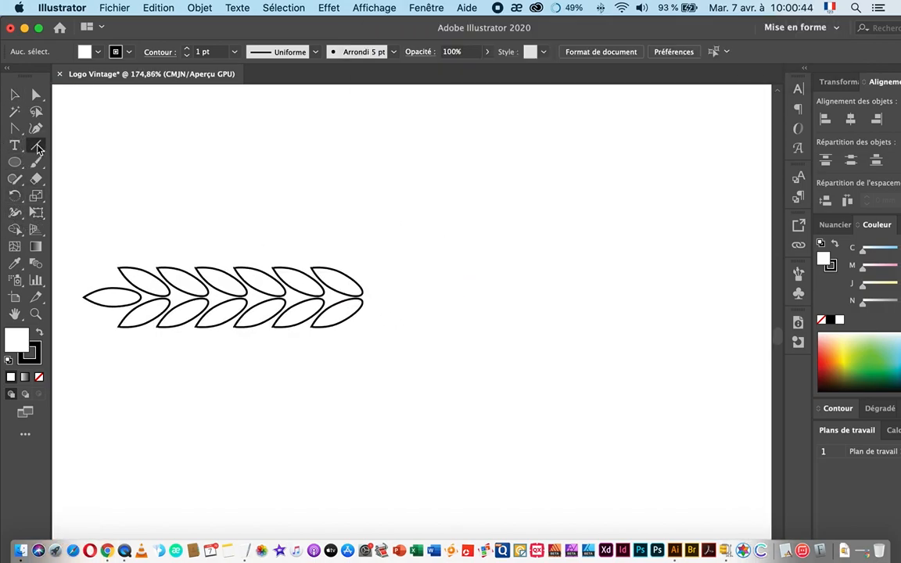
left_click_drag(367, 297, 433, 297)
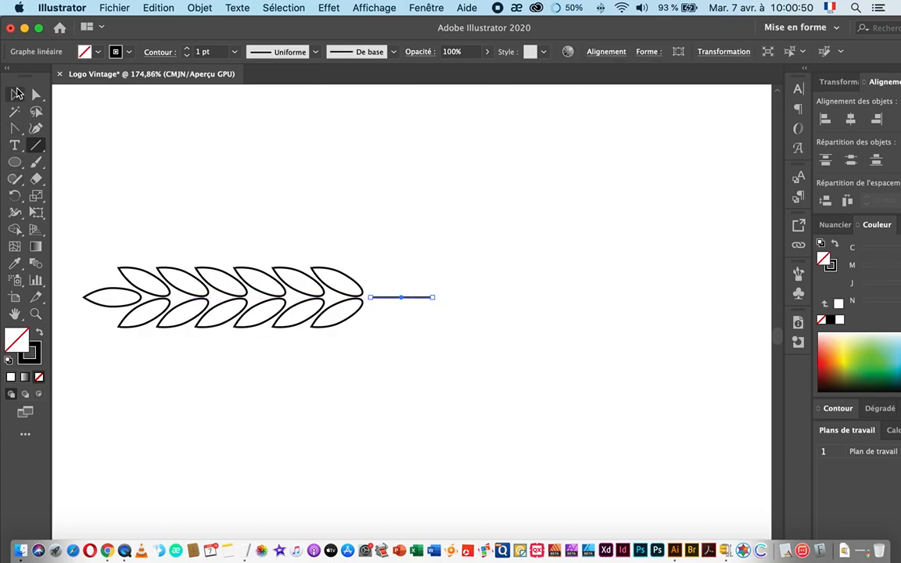
Select the ear and stem with the ear as key object, enlarge the window to reveal the full alignment options, and deselect
left_click(15, 94)
left_click_drag(314, 247, 397, 316)
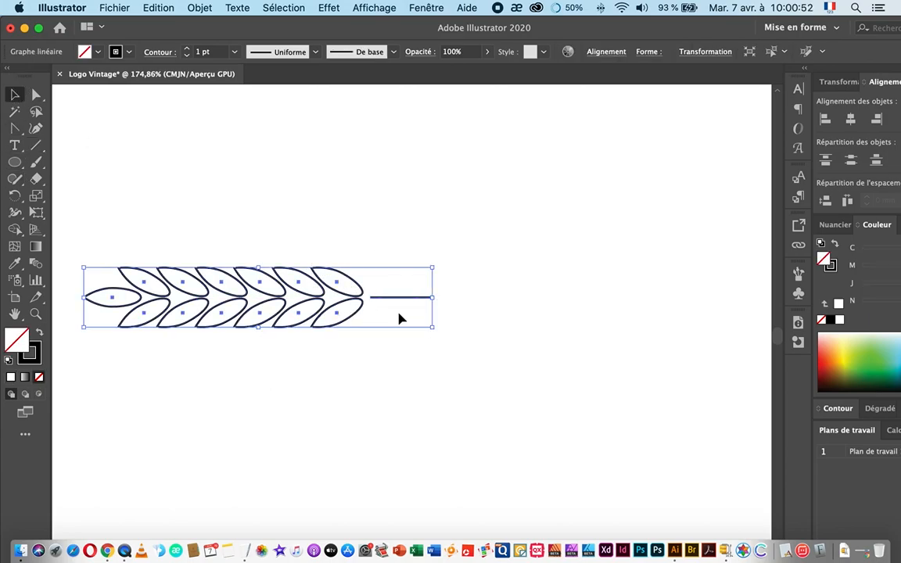
left_click_drag(319, 235, 425, 332)
left_click(349, 286)
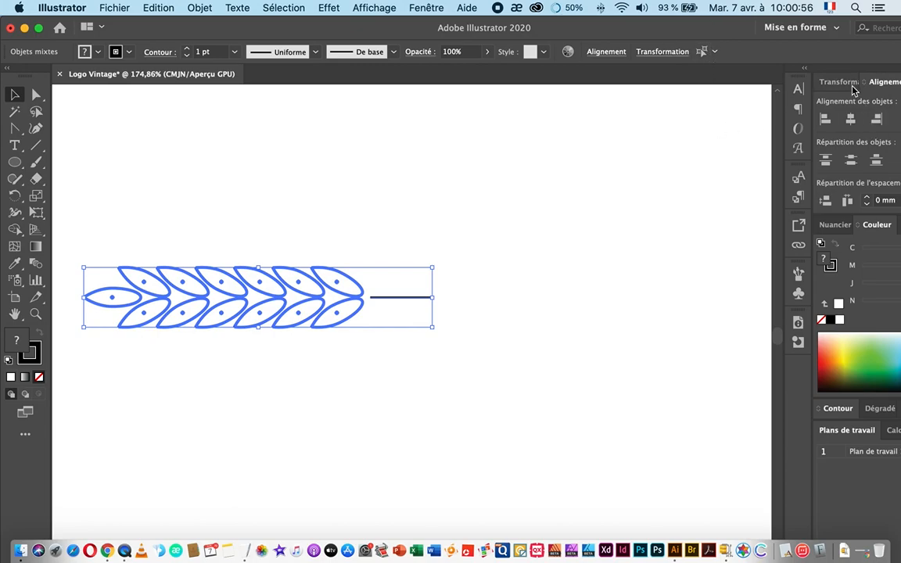
left_click(39, 28)
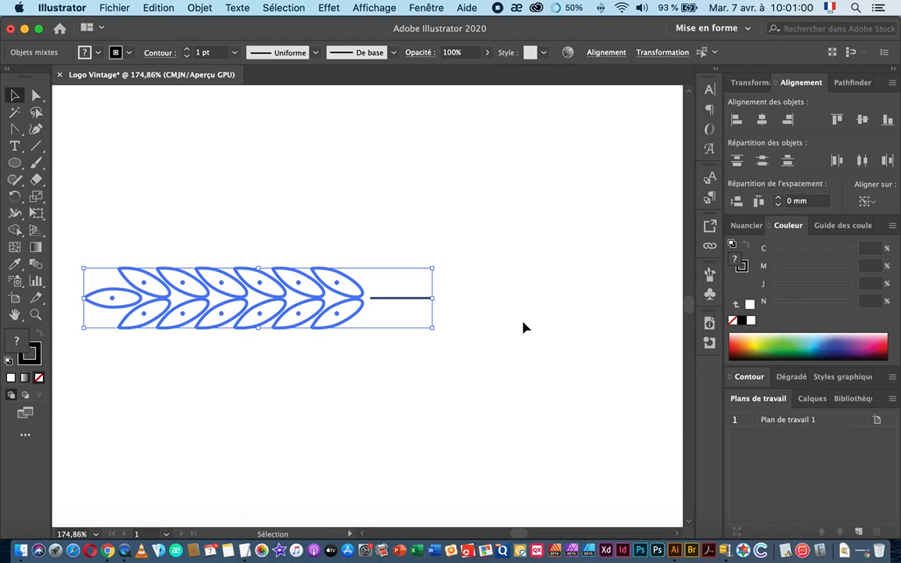
left_click(456, 357)
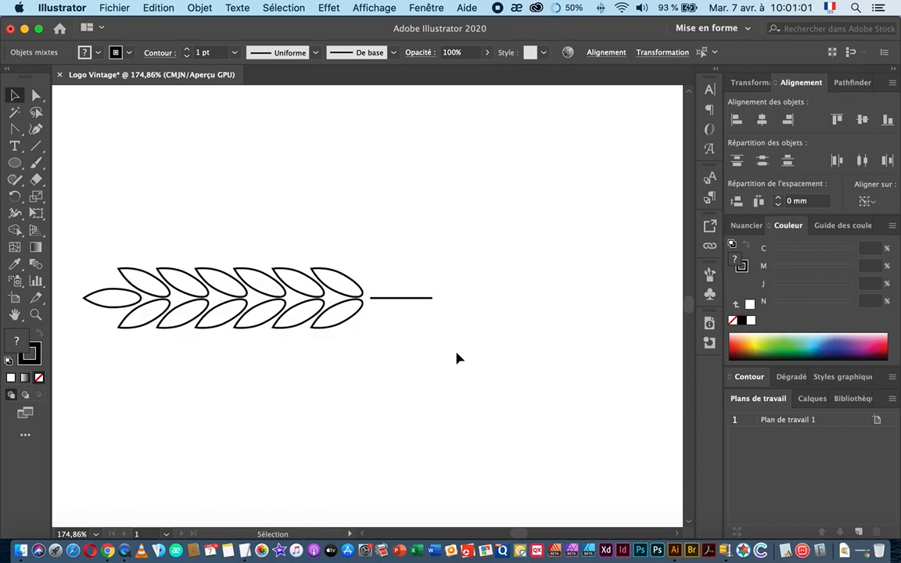
Set the stem line's stroke weight to 3 pt and deselect it
left_click(403, 299)
left_click(186, 51)
left_click(186, 51)
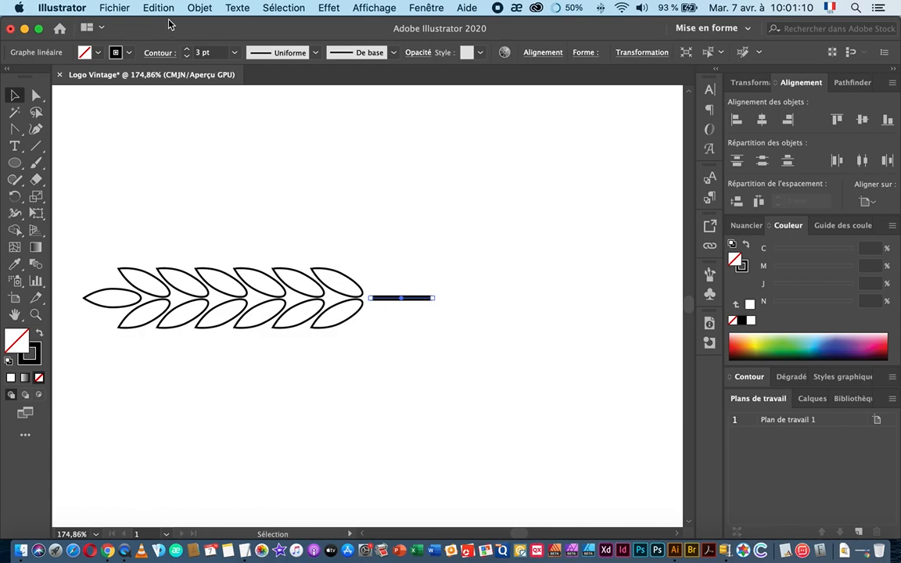
left_click(427, 324)
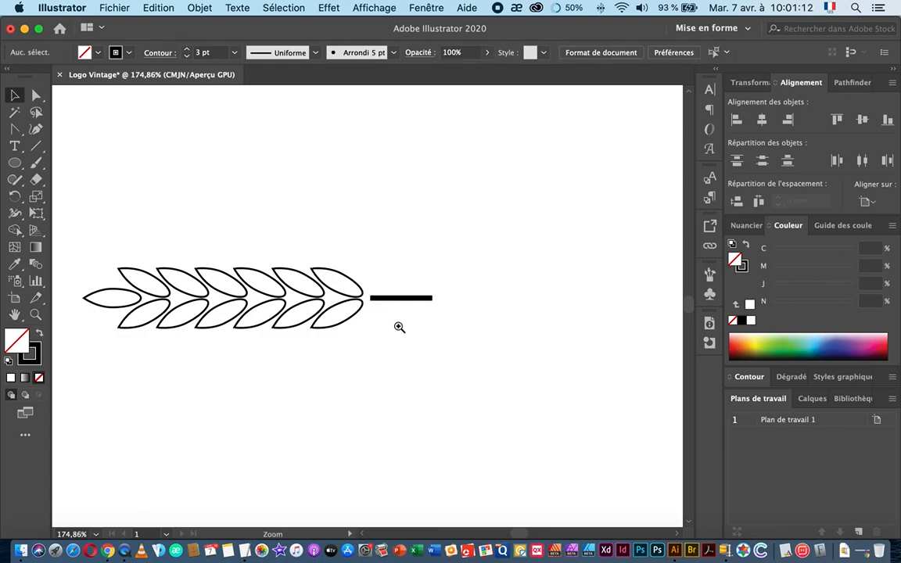
left_click_drag(400, 325, 493, 321)
left_click_drag(224, 209, 272, 268)
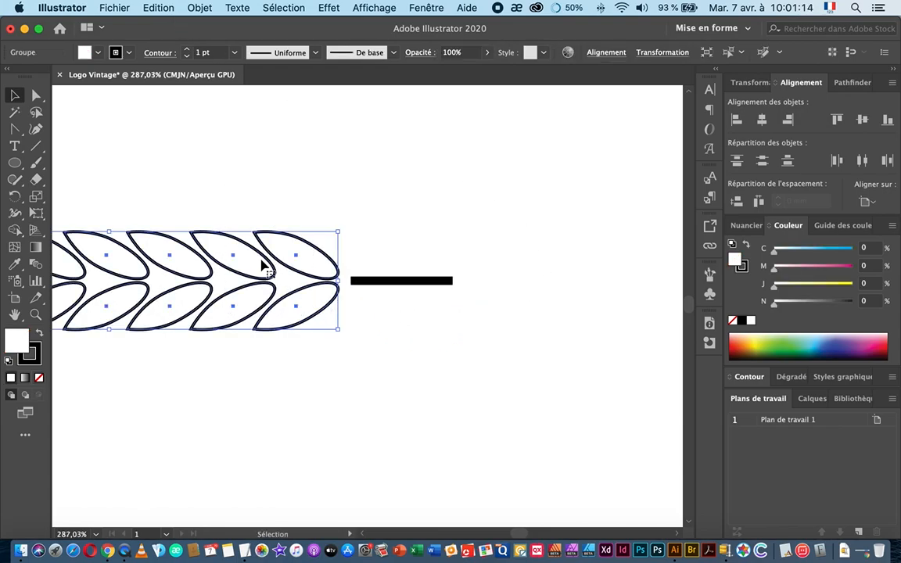
key("a")
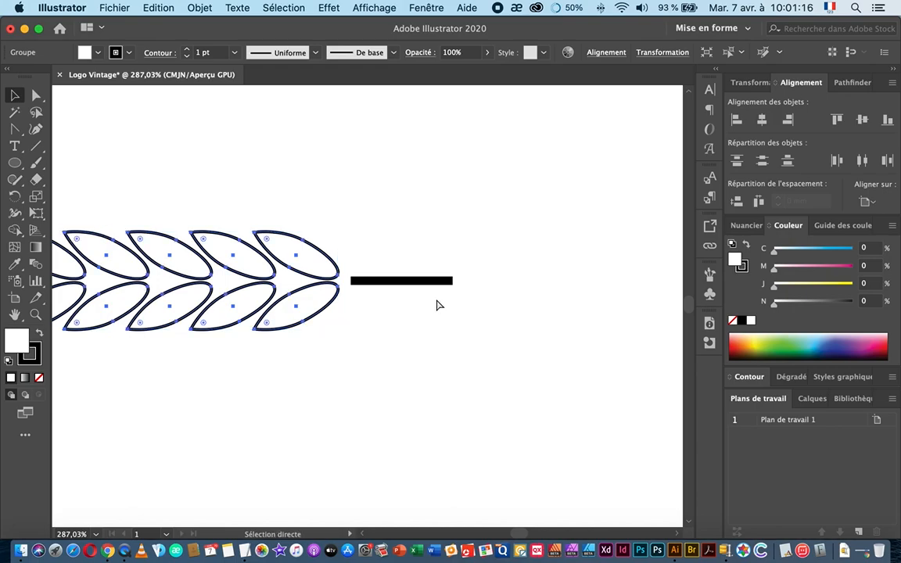
key("super+y")
key("super+y")
key("v")
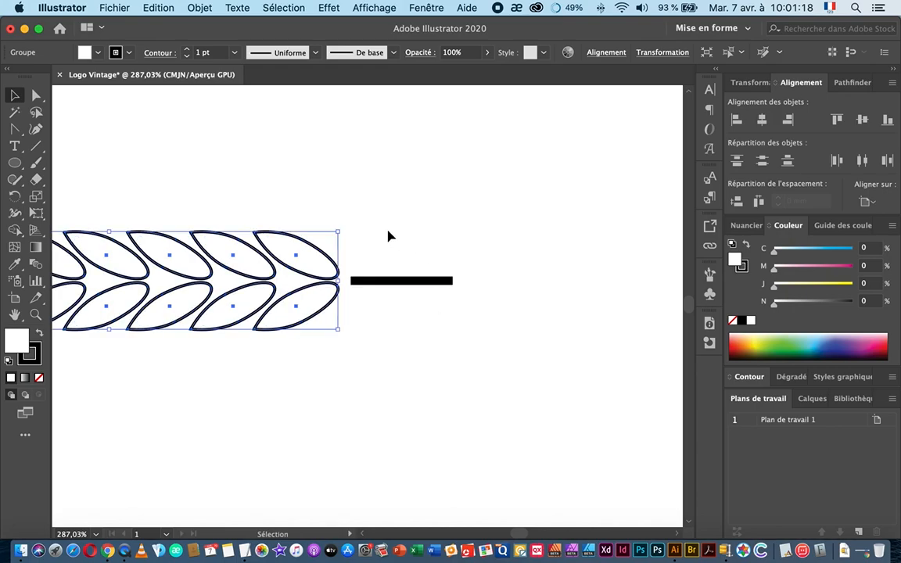
Convert the stem line's stroke into a filled shape with Outline Stroke
left_click(402, 280)
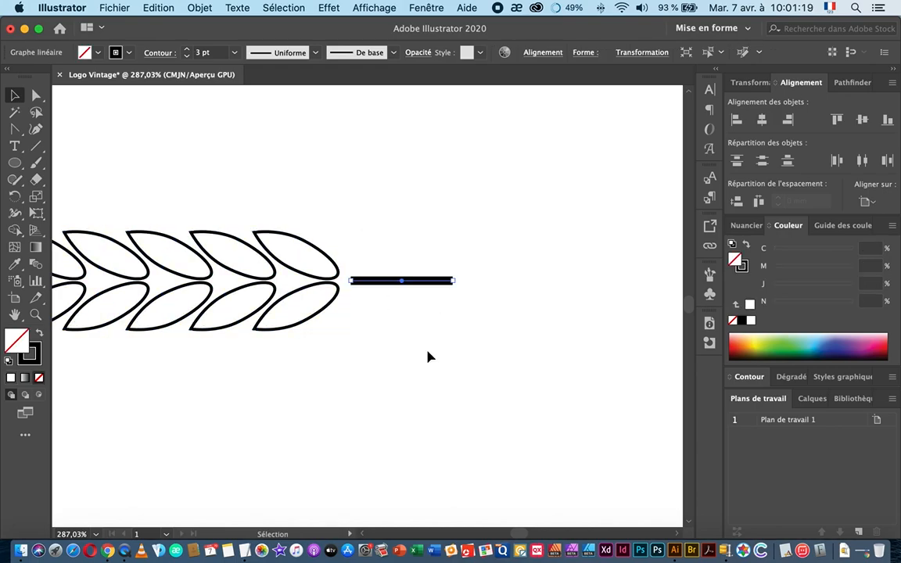
left_click(201, 8)
mouse_move(249, 322)
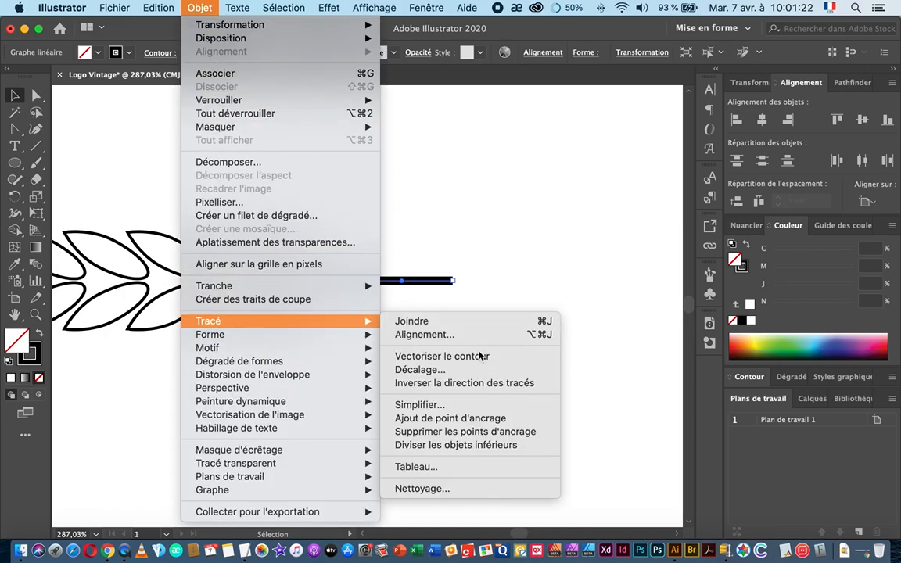
left_click(445, 360)
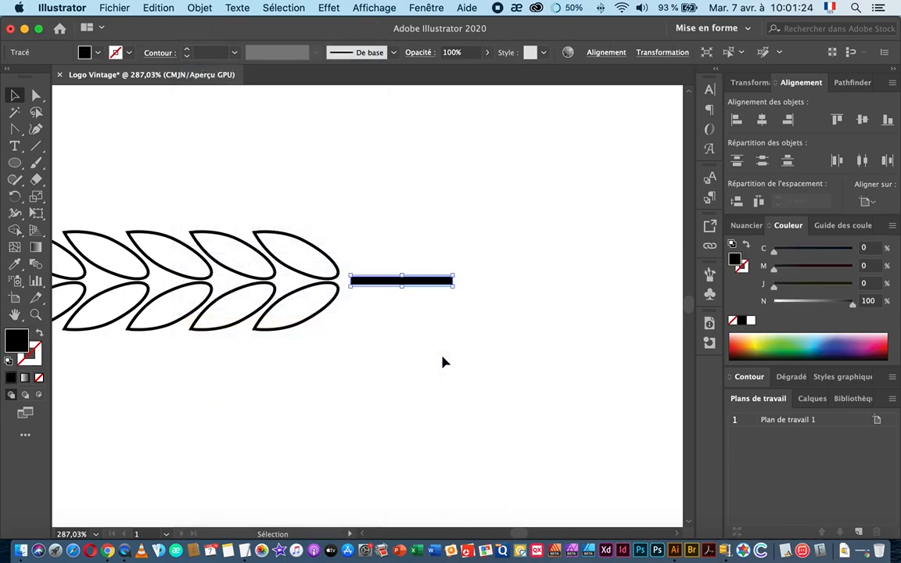
Select the ear and switch the document to outline view, focusing on the gap between its base and the stem
left_click_drag(241, 195, 310, 327)
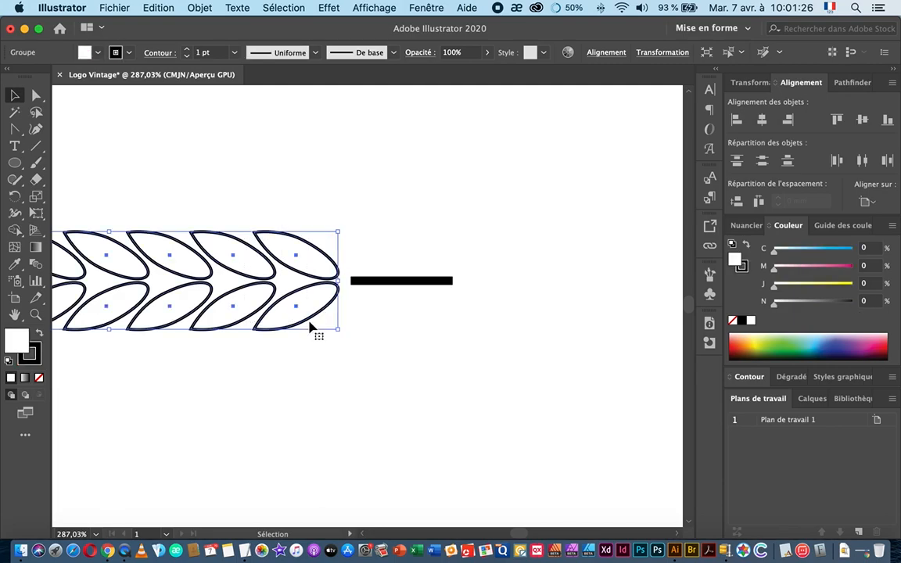
key("a")
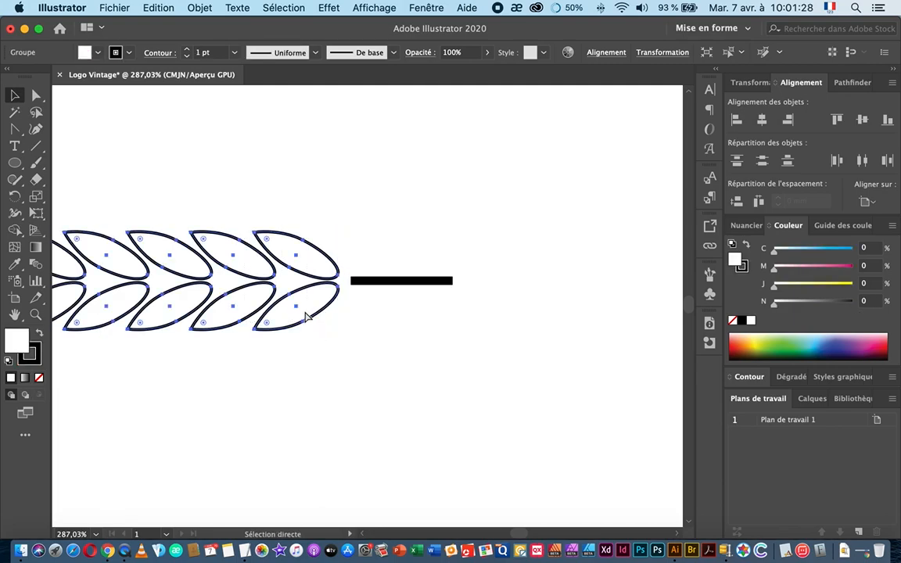
key("super+y")
key("v")
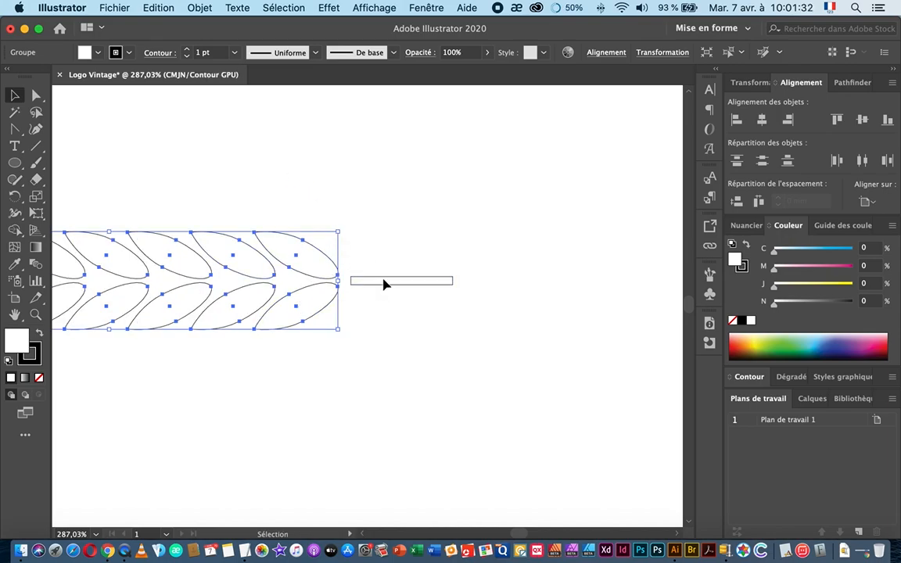
key("super+space")
left_click_drag(388, 290, 473, 277)
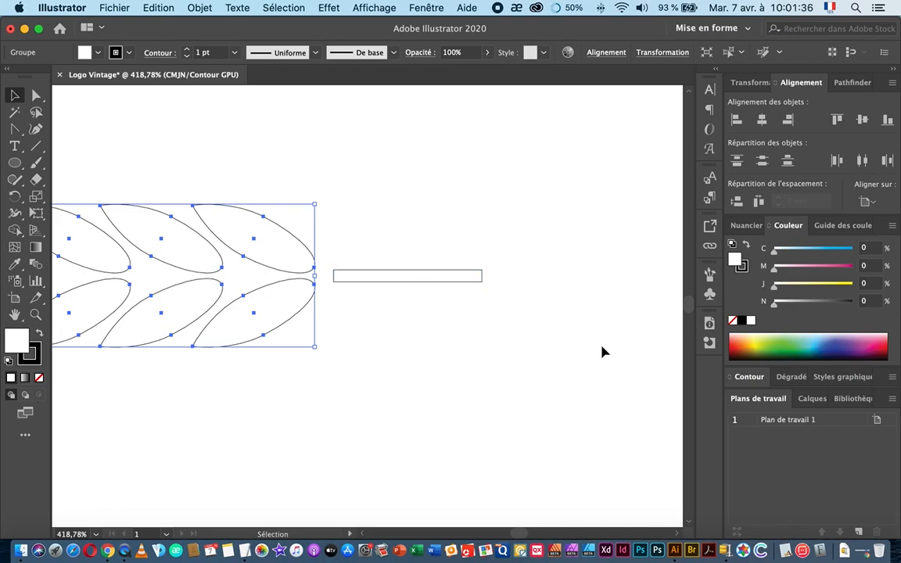
Open the object attributes with all options displayed, and turn on the centre point for the stem rectangle
left_click(418, 8)
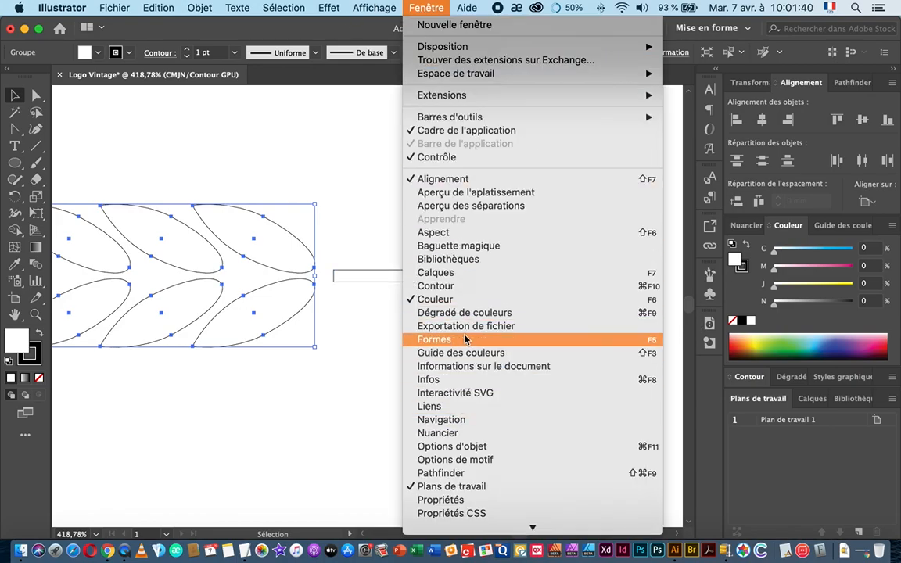
left_click(474, 447)
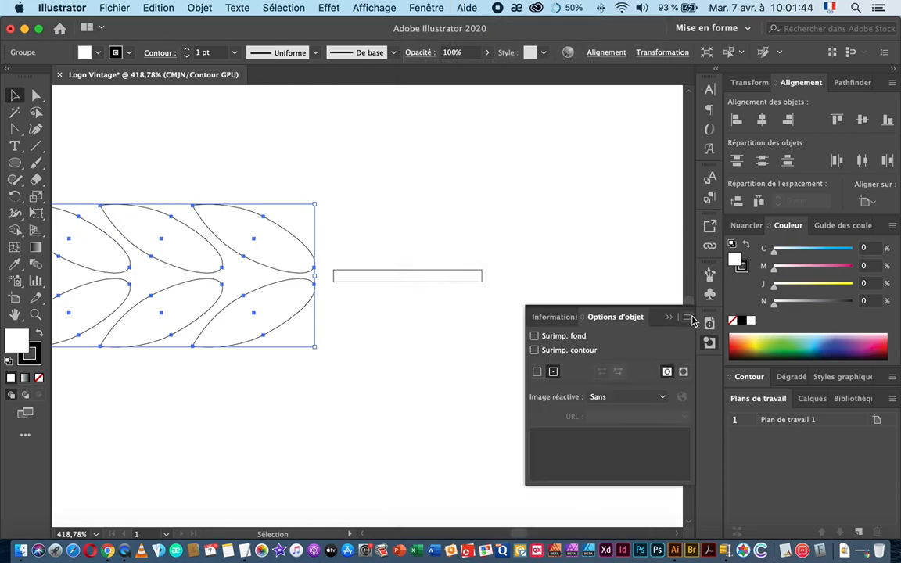
left_click(687, 317)
left_click(720, 320)
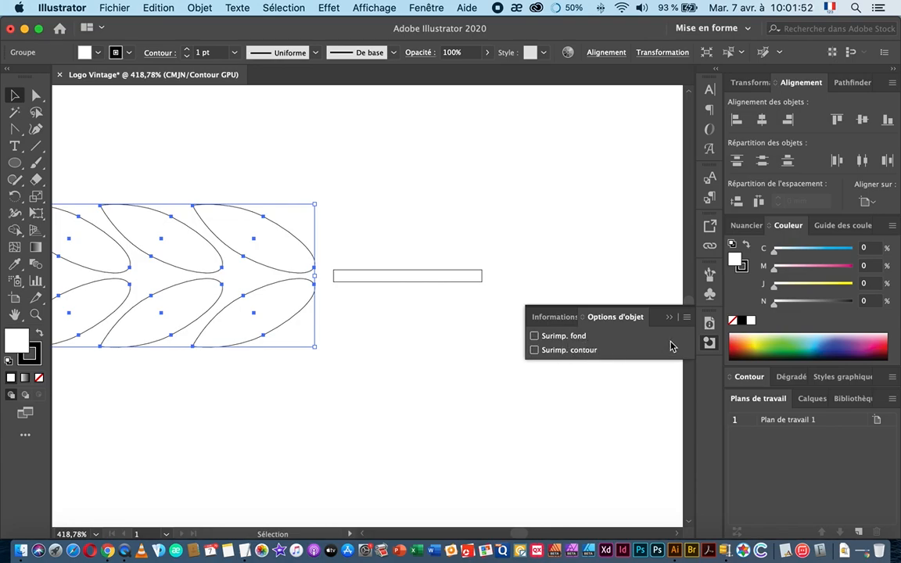
left_click(687, 319)
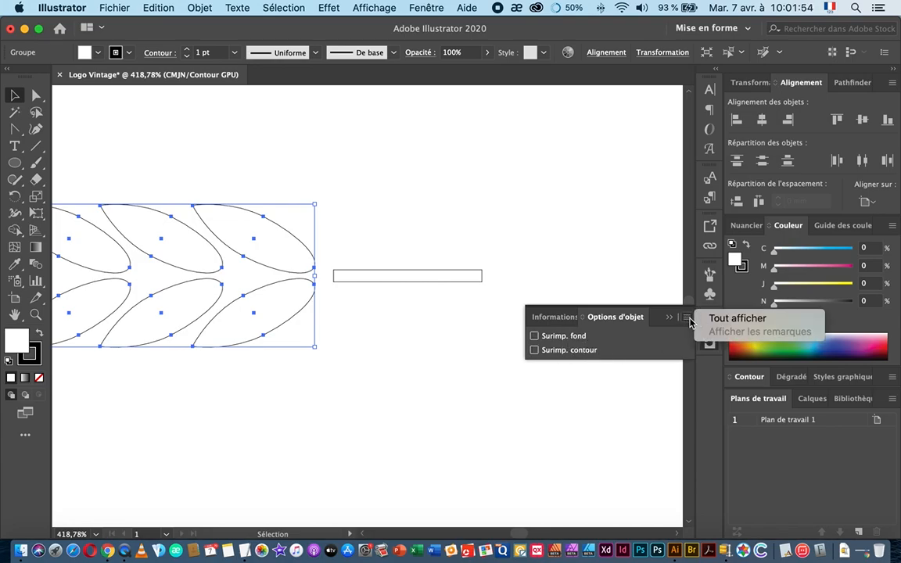
left_click(734, 322)
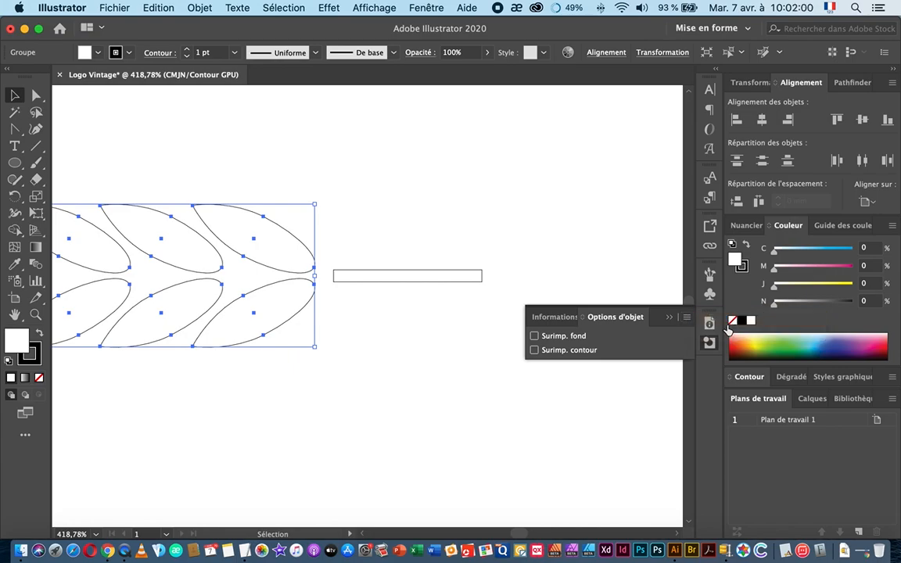
left_click_drag(396, 253, 435, 321)
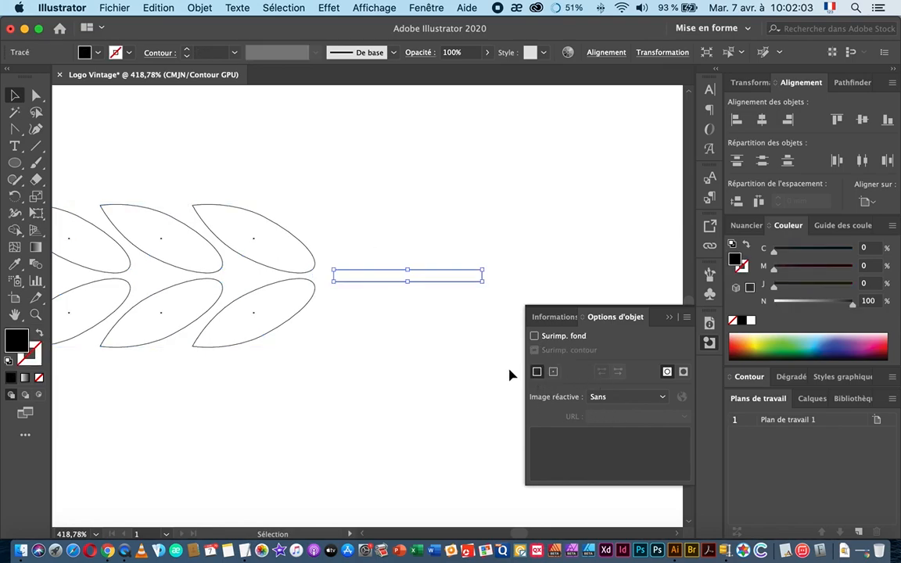
left_click(553, 373)
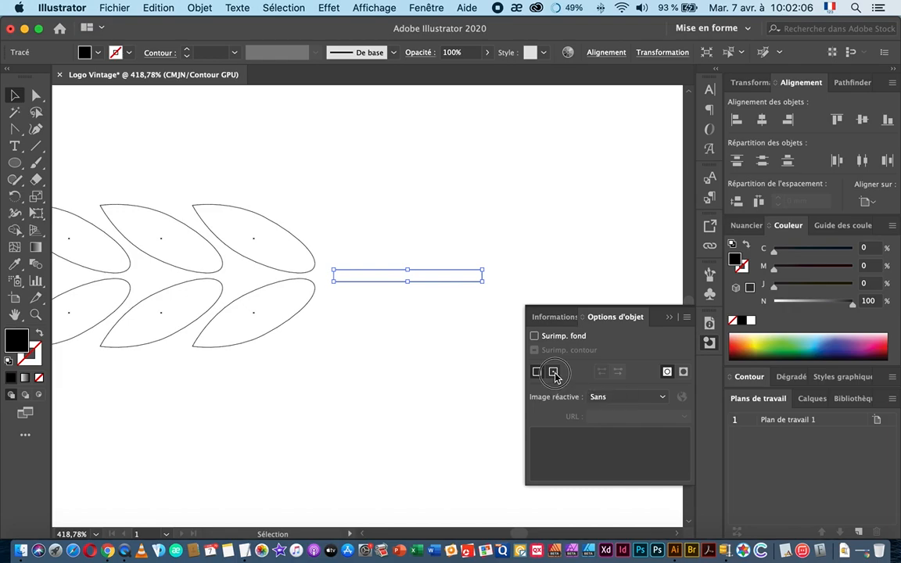
Create a mirrored copy of the wheat ear on the other side of the stem, using the stem's centre as the reflection point
left_click(669, 319)
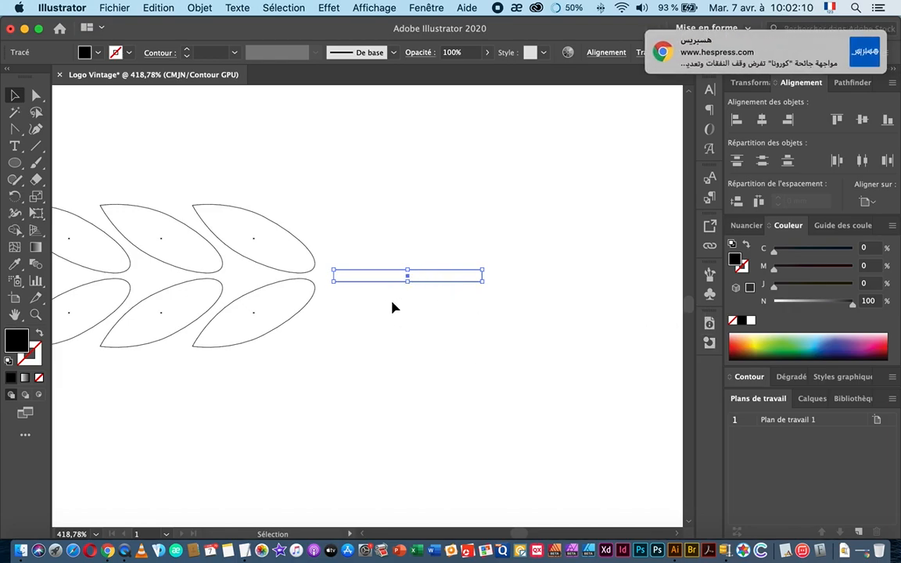
left_click_drag(392, 306, 491, 301)
left_click_drag(370, 191, 411, 316)
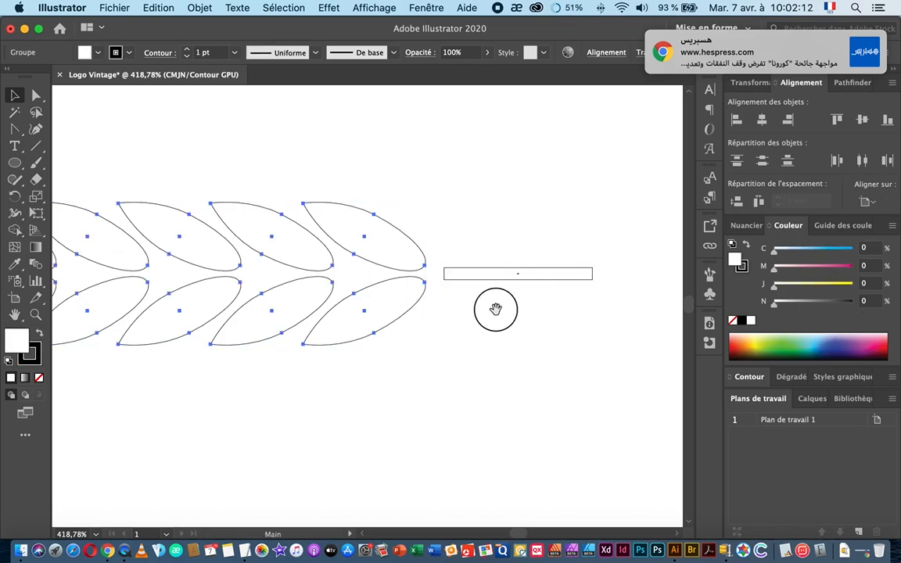
left_click_drag(499, 308, 342, 322)
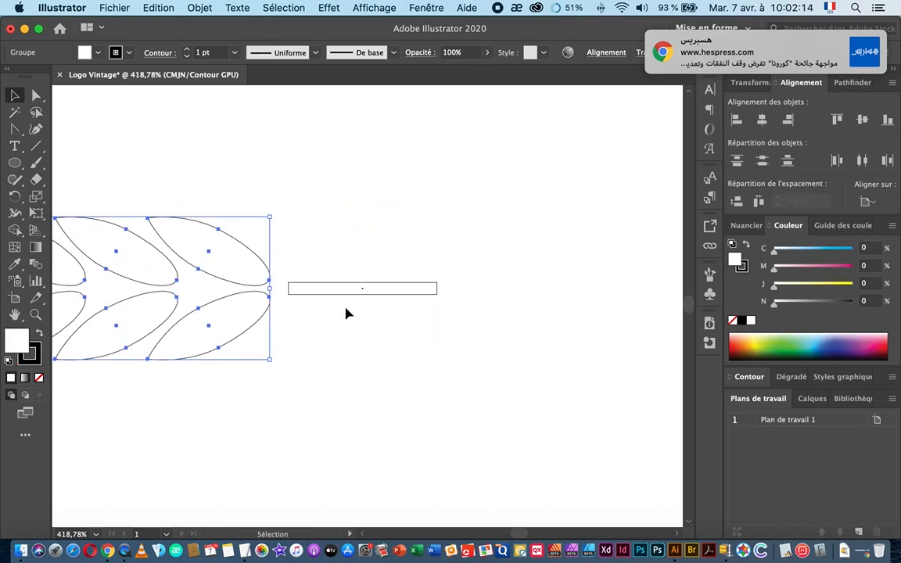
key("o")
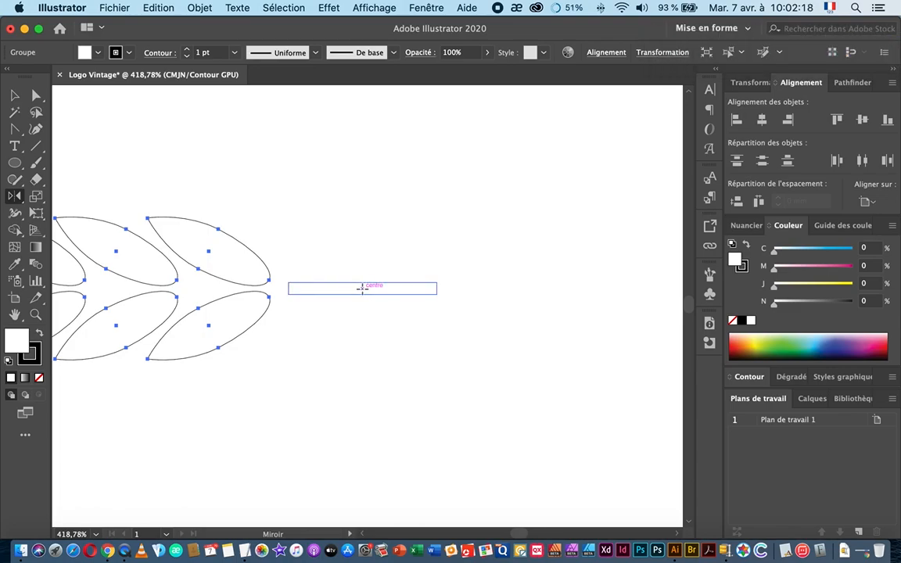
left_click(362, 289)
left_click_drag(167, 264, 579, 252)
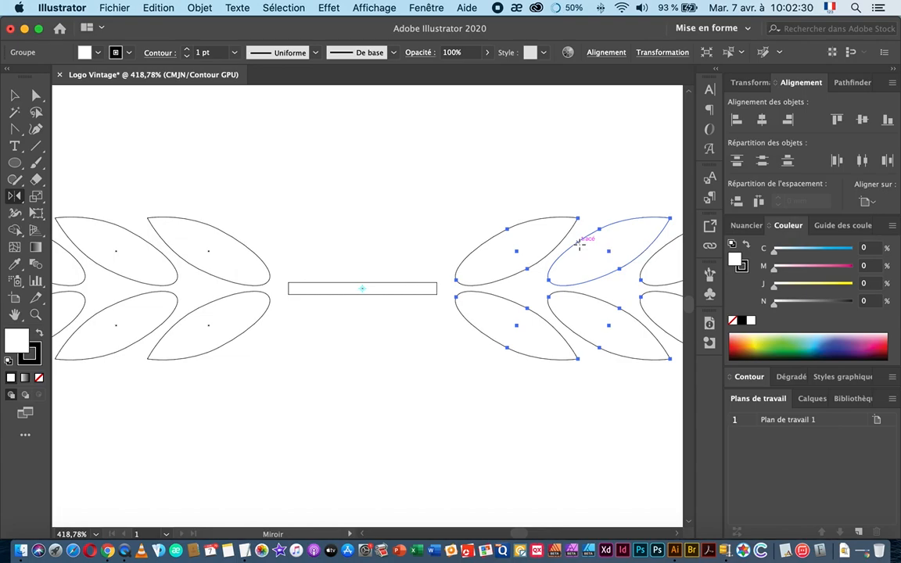
Group both wheat ears with the stem and return the document to preview view
key("super+minus")
key("super+minus")
key("super+minus")
key("super+minus")
left_click_drag(566, 262, 430, 293)
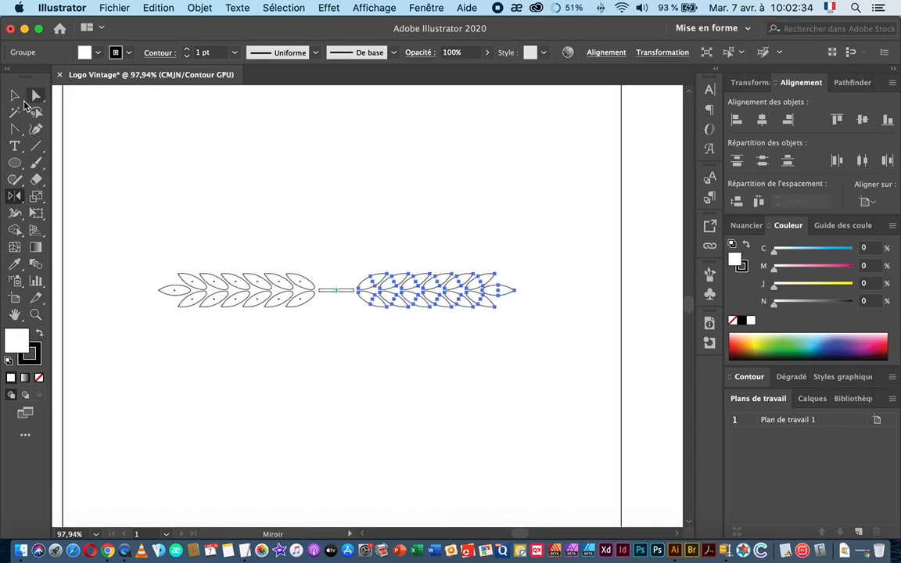
left_click(14, 94)
left_click_drag(153, 236, 543, 346)
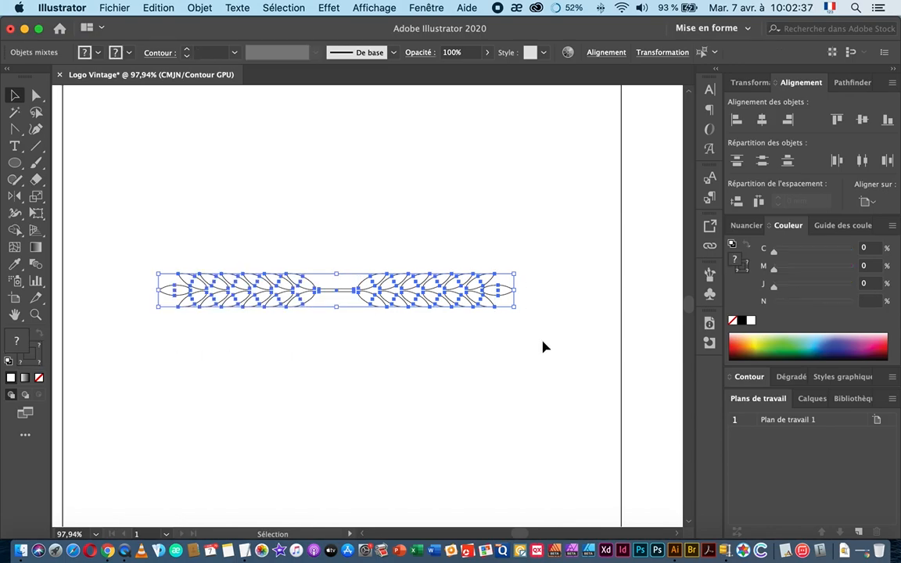
left_click(200, 8)
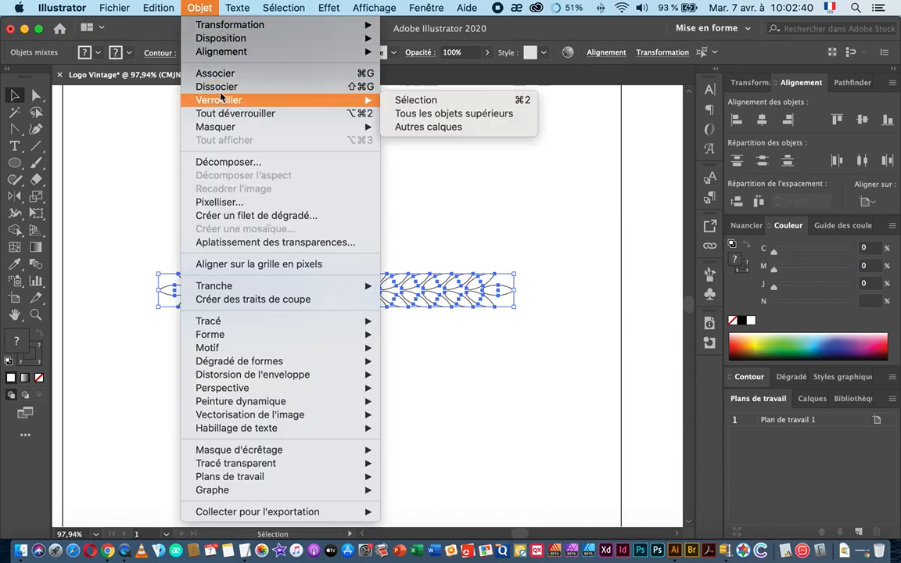
left_click_drag(397, 241, 364, 250)
key("super+y")
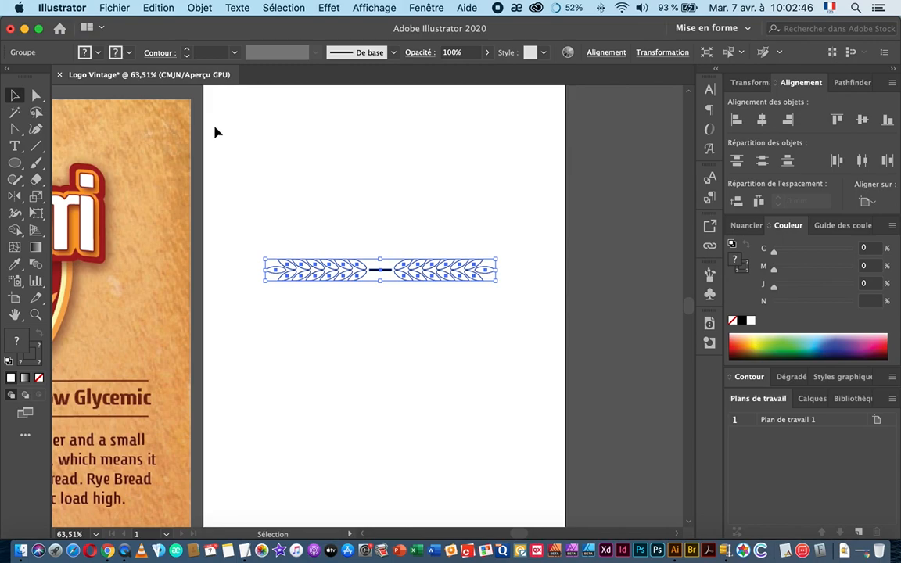
Scale the wheat ornament group uniformly to 50%
key("s")
key("Return")
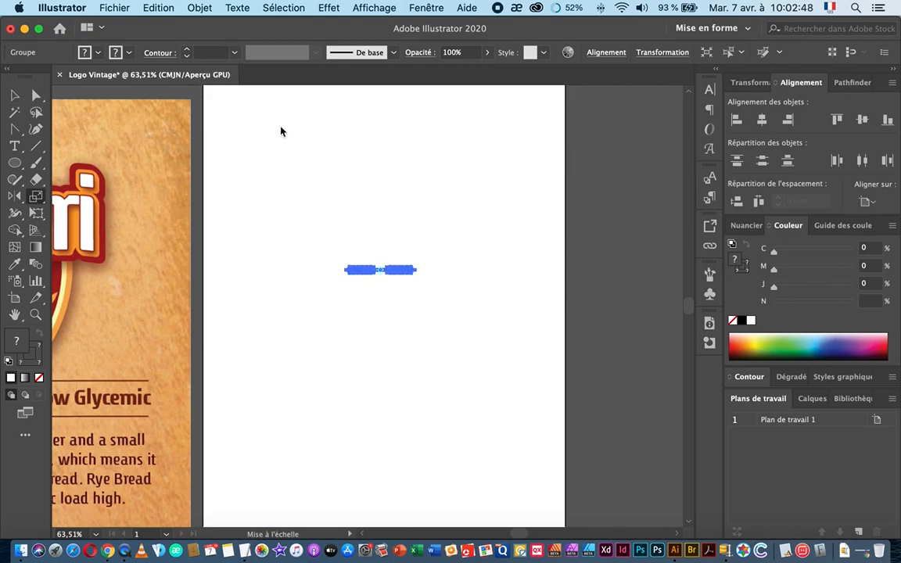
left_click_drag(180, 102, 235, 244)
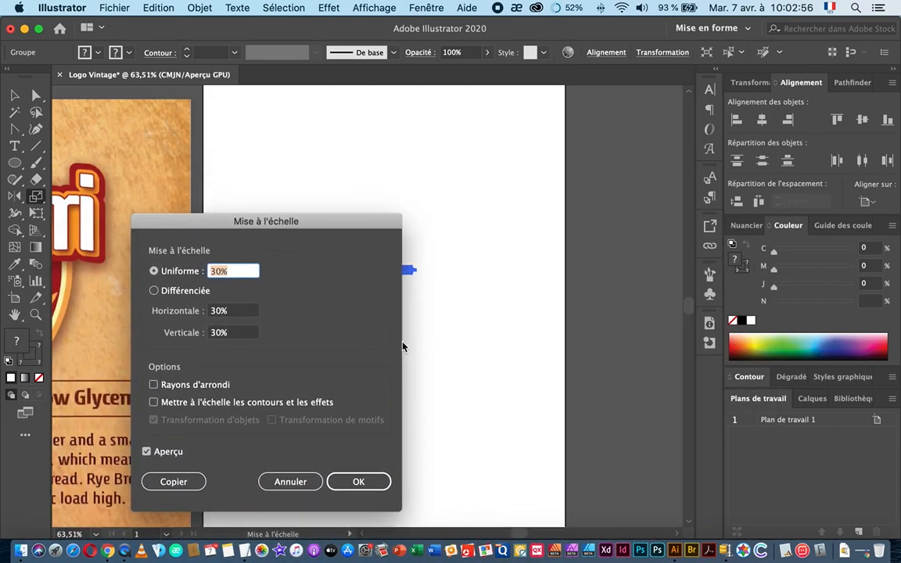
type("50")
left_click(358, 481)
Move the ornament off the artboard onto the dark canvas beside it, and give it a white fill with no stroke
left_click(14, 95)
left_click_drag(325, 270, 216, 300)
left_click_drag(238, 295, 356, 295)
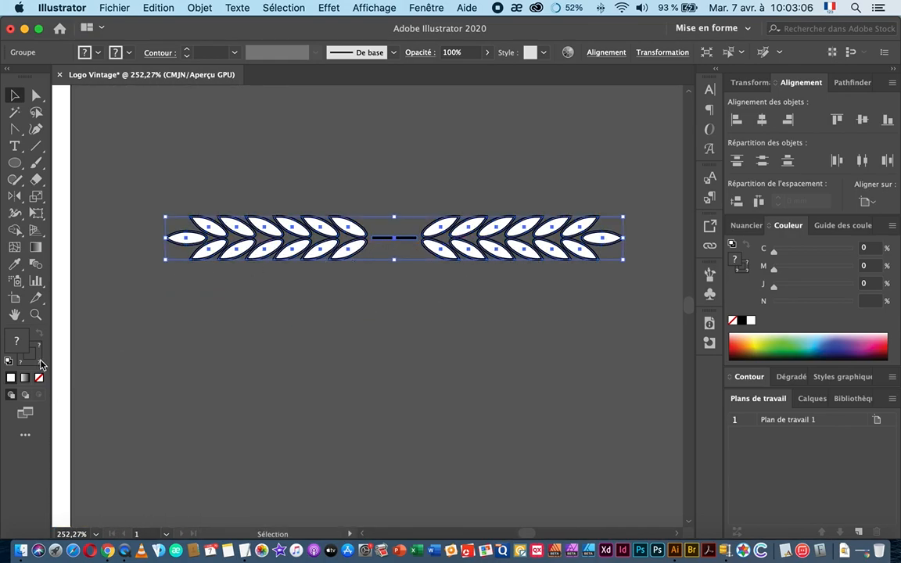
left_click(8, 363)
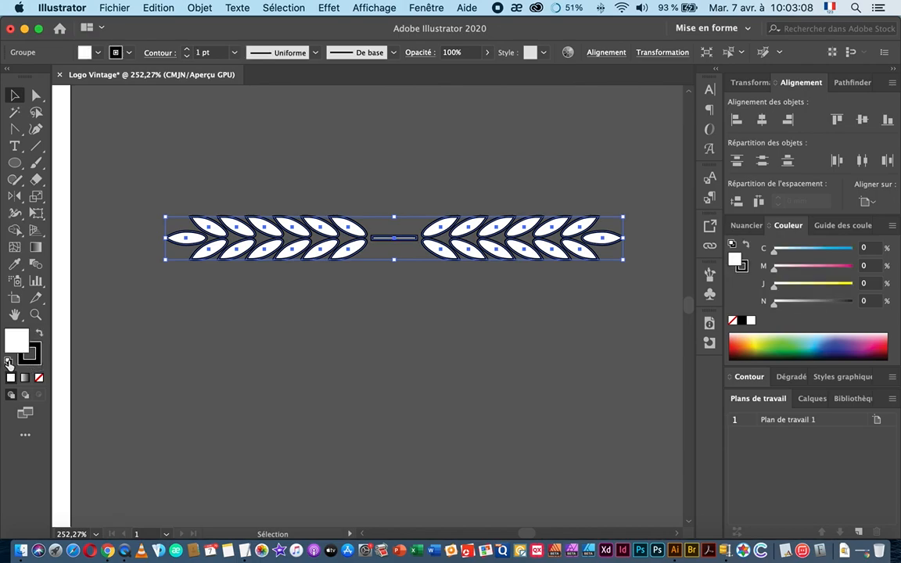
left_click(36, 360)
left_click(39, 377)
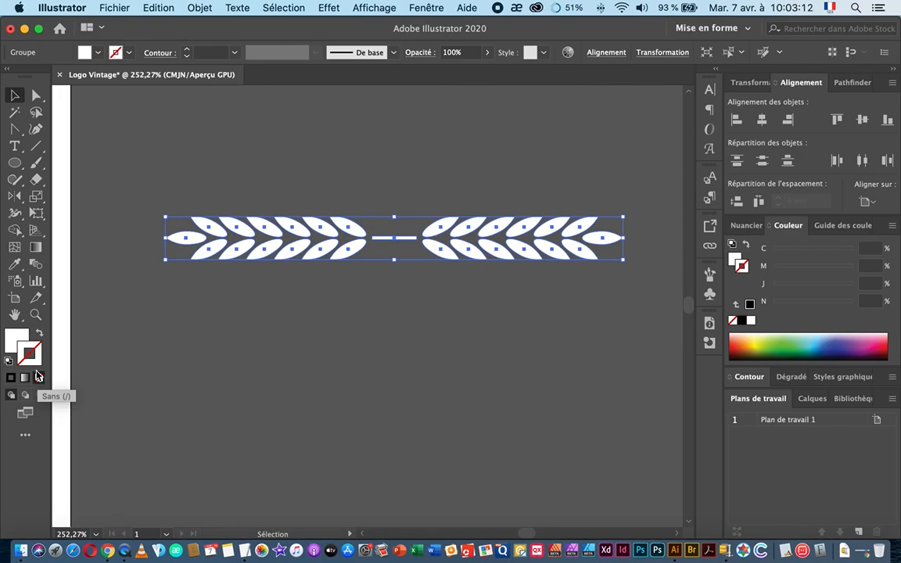
Save the ornament as a new art brush with the default options, and deselect it
left_click(712, 278)
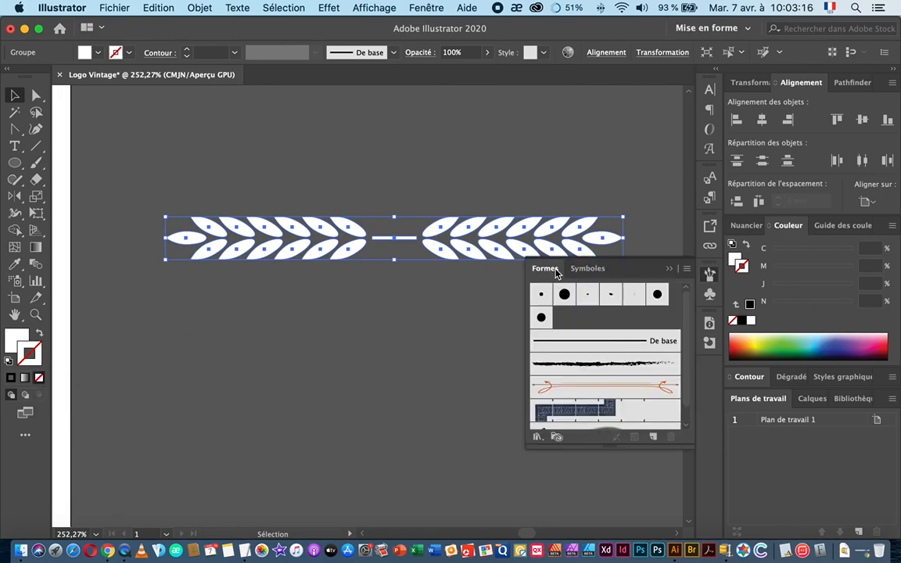
left_click(709, 274)
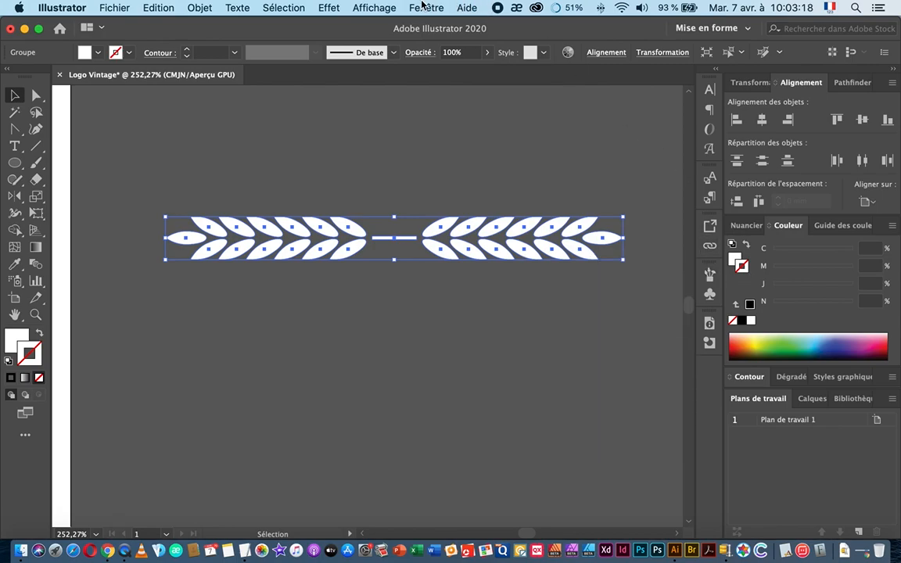
left_click(423, 7)
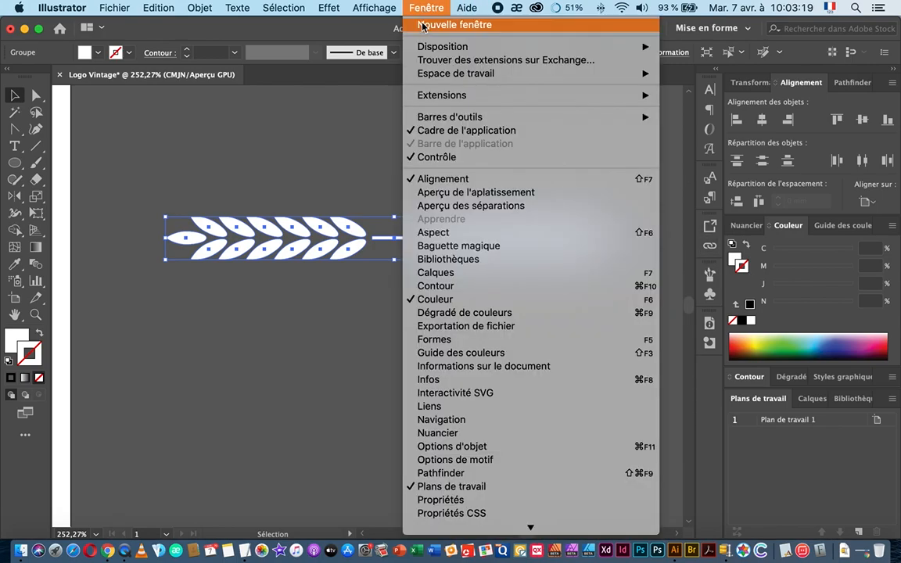
left_click(445, 345)
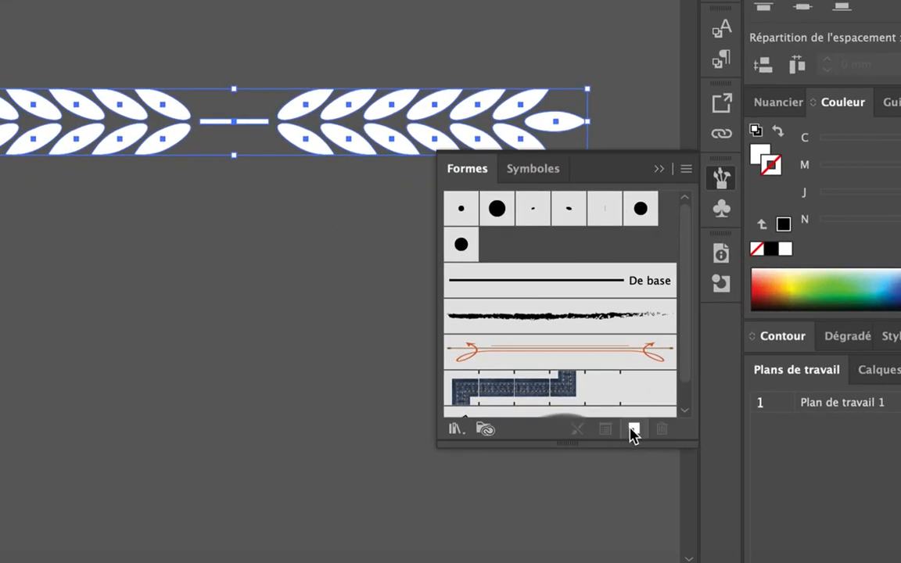
left_click(634, 430)
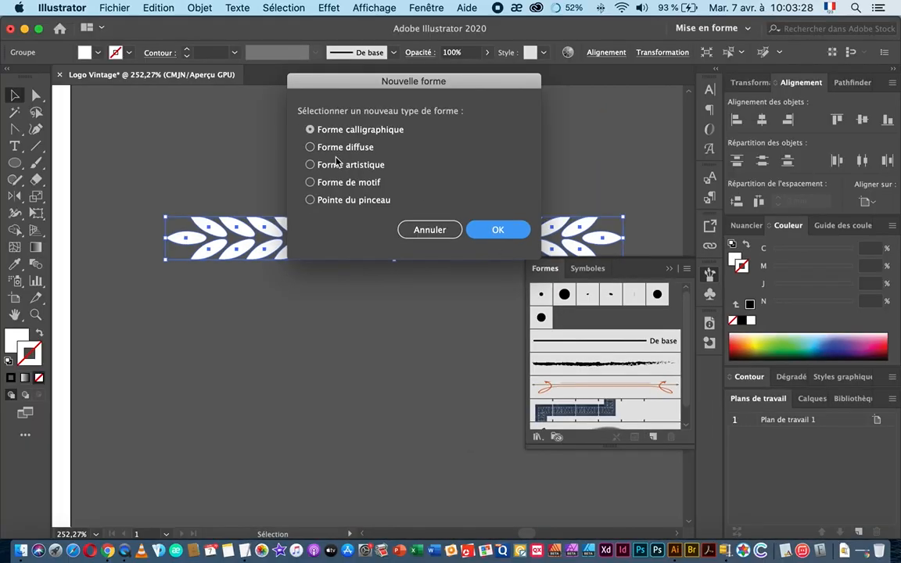
left_click(354, 165)
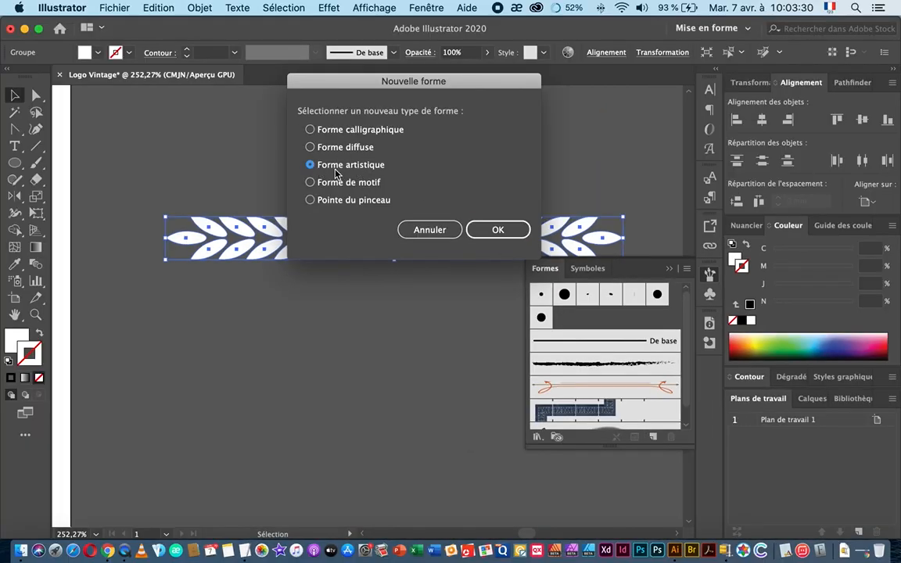
left_click(494, 228)
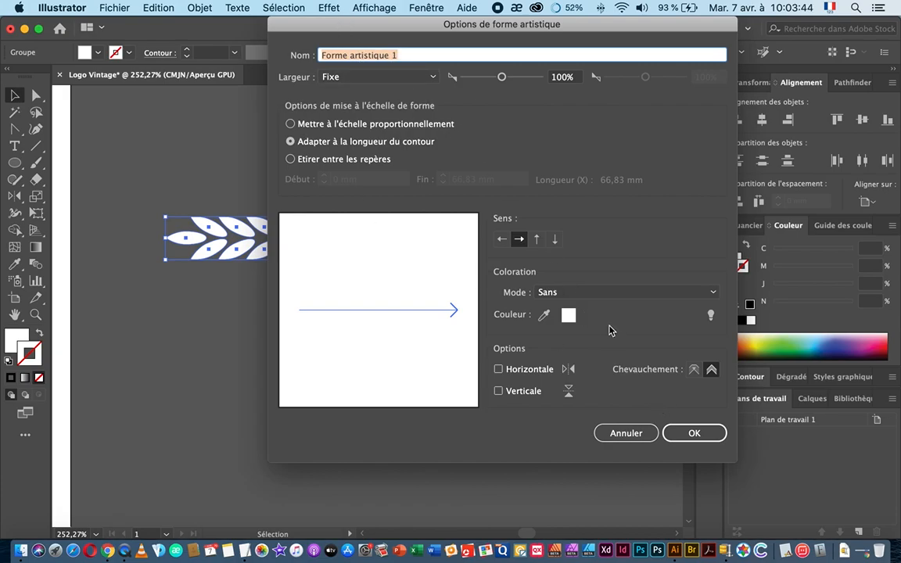
left_click(703, 437)
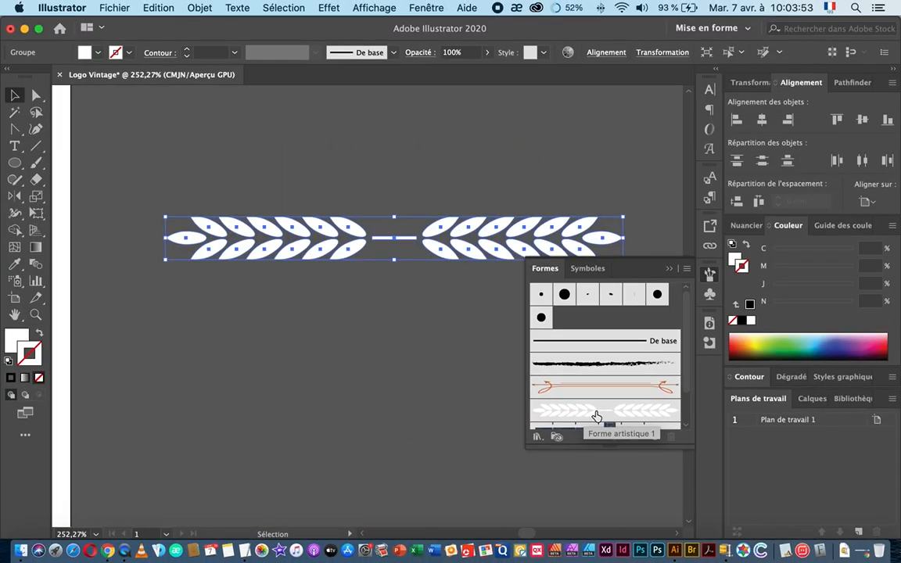
left_click(449, 372)
Add the point text "Panettieri" in the upper part of the artboard
key("super+space")
left_click_drag(397, 365, 261, 305)
key("space")
key("super+space")
key("space")
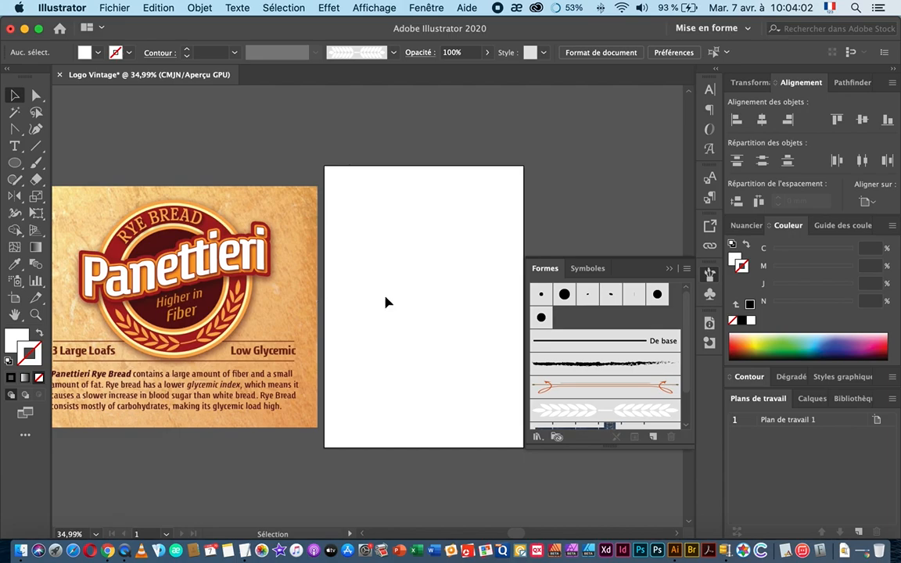
left_click_drag(395, 310, 346, 342)
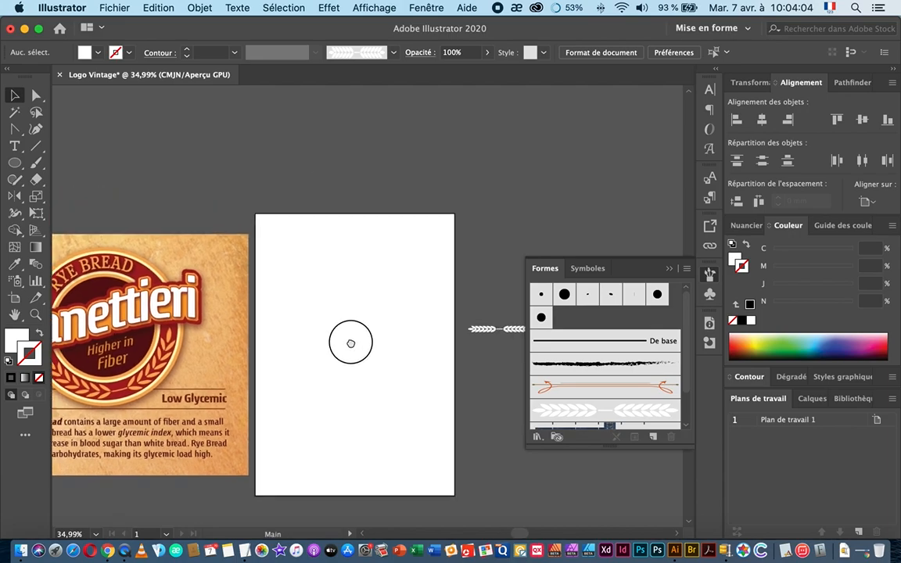
left_click(14, 145)
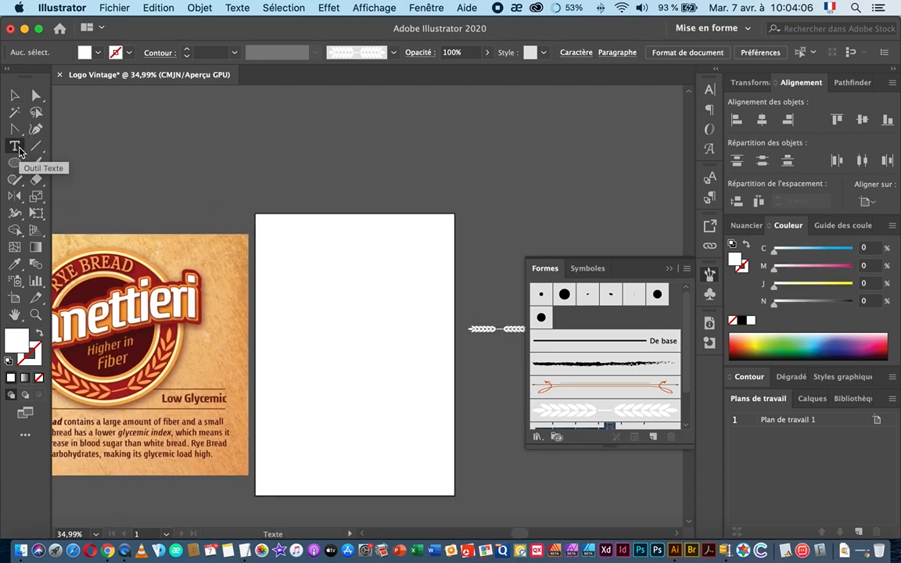
left_click_drag(321, 302, 365, 290)
left_click(367, 286)
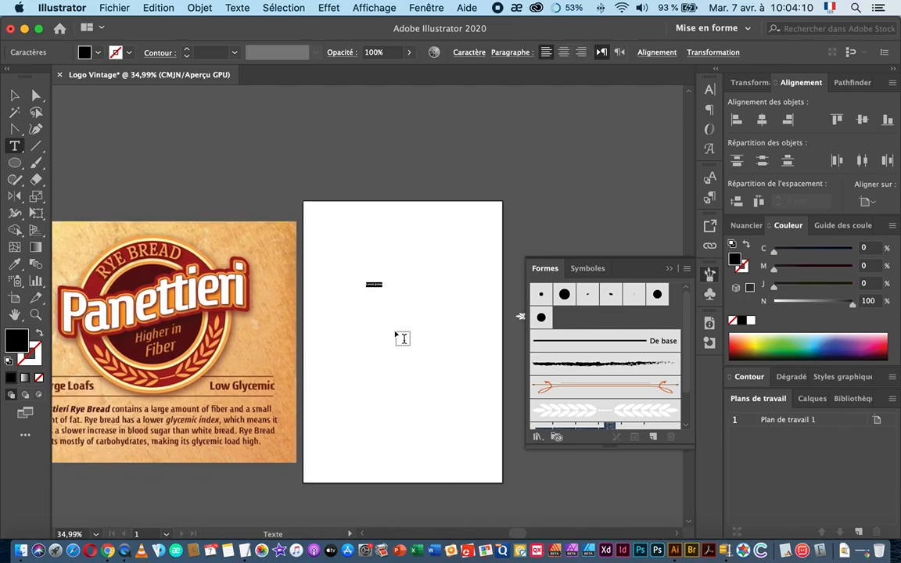
key("BackSpace")
left_click(14, 95)
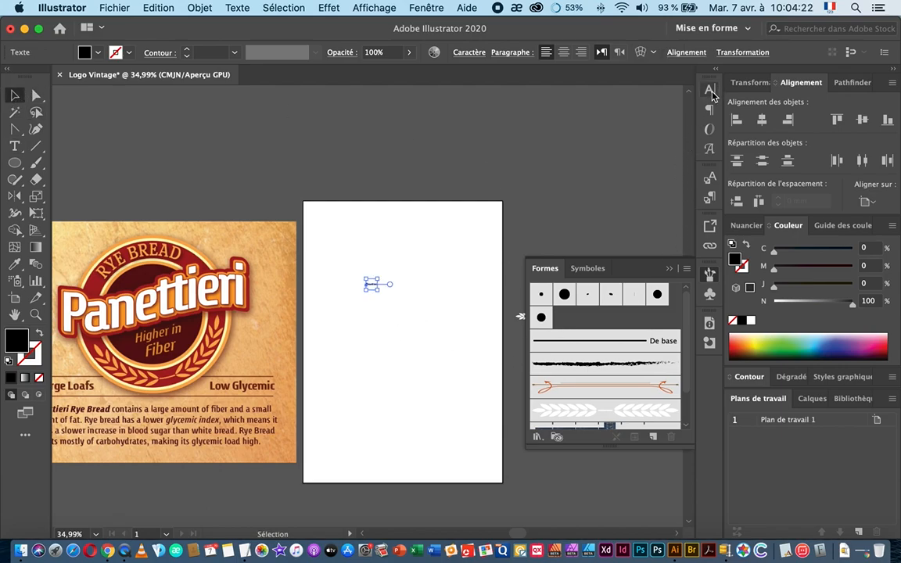
Search the character fonts for "bog", and check the font folder's name in Finder before returning to Illustrator
left_click(710, 92)
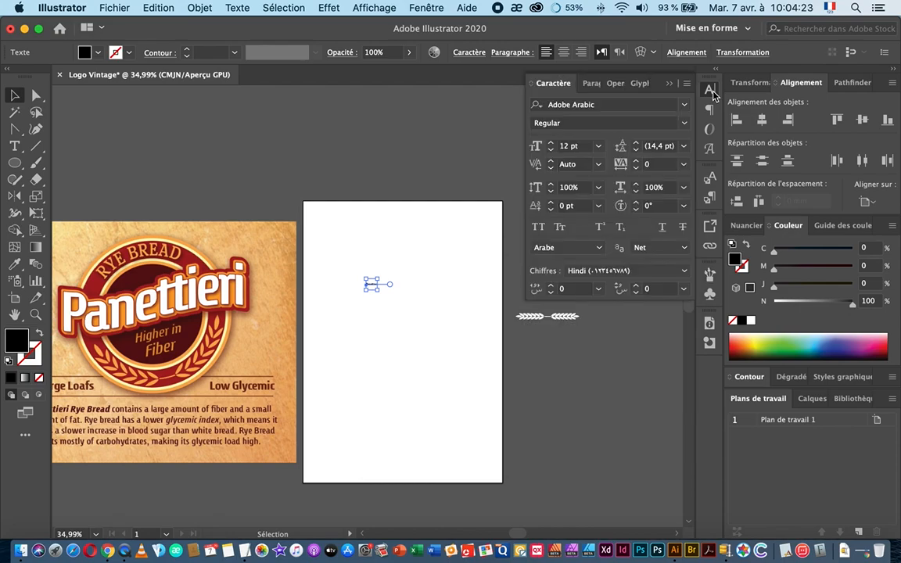
left_click(603, 104)
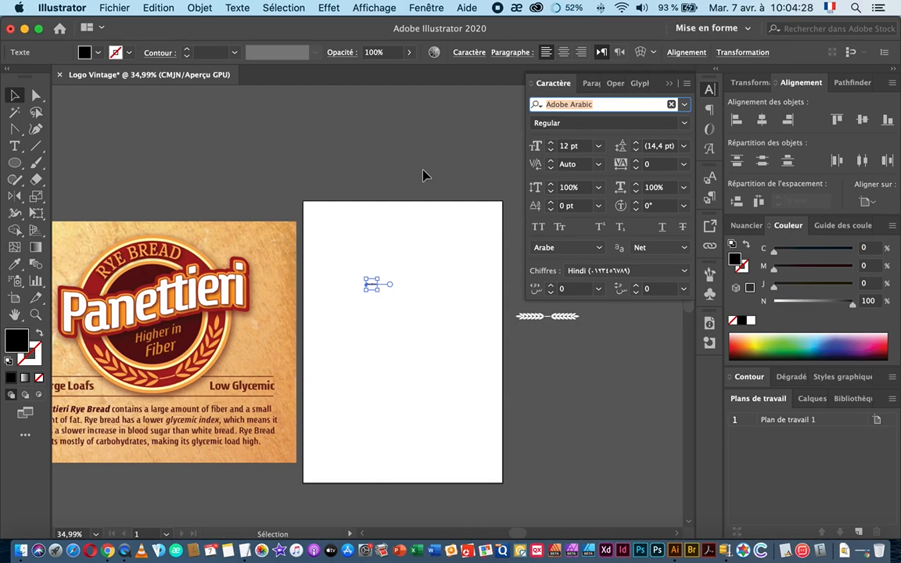
type("bo")
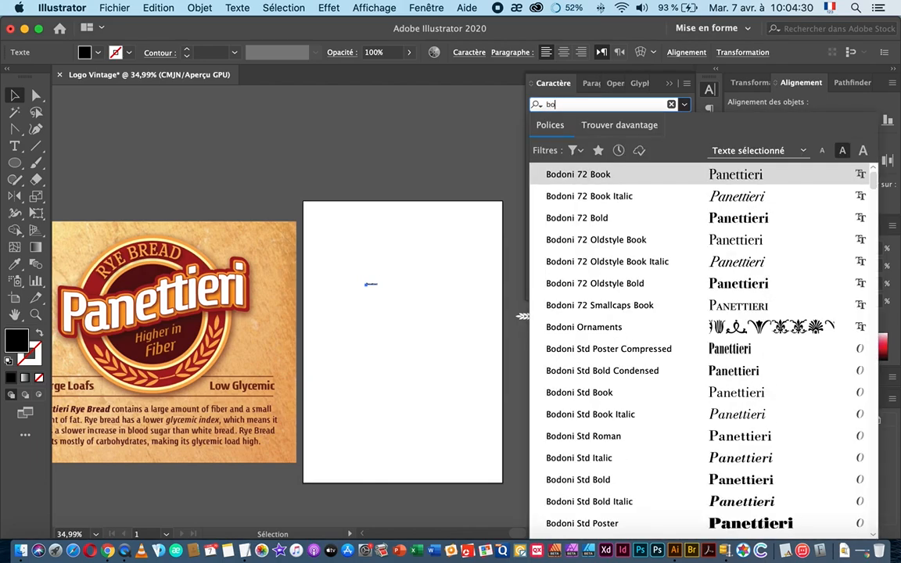
type("g")
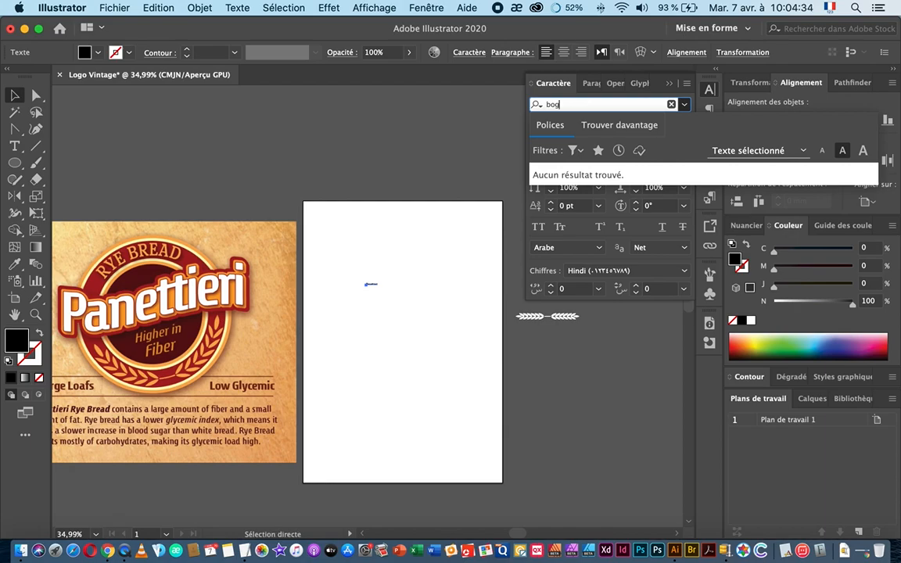
key("super+Tab")
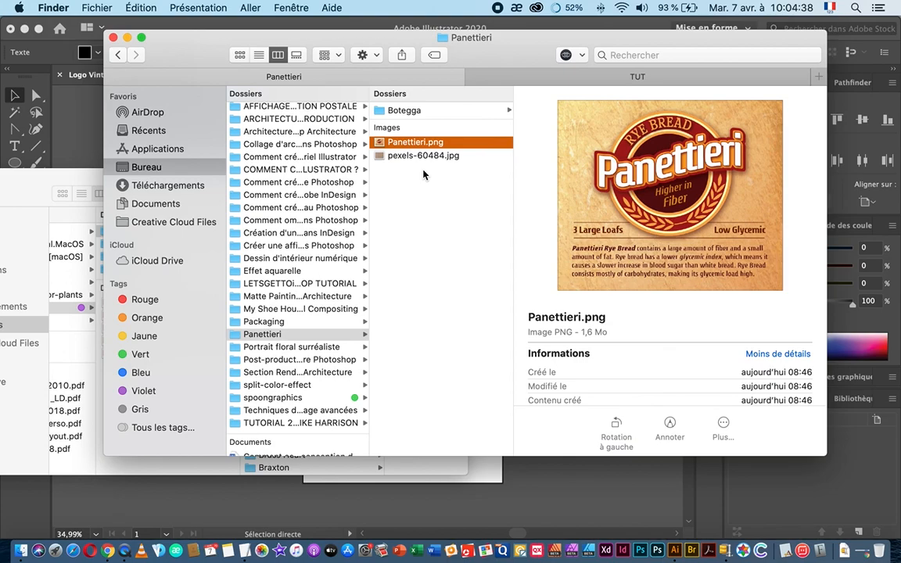
key("super+Tab")
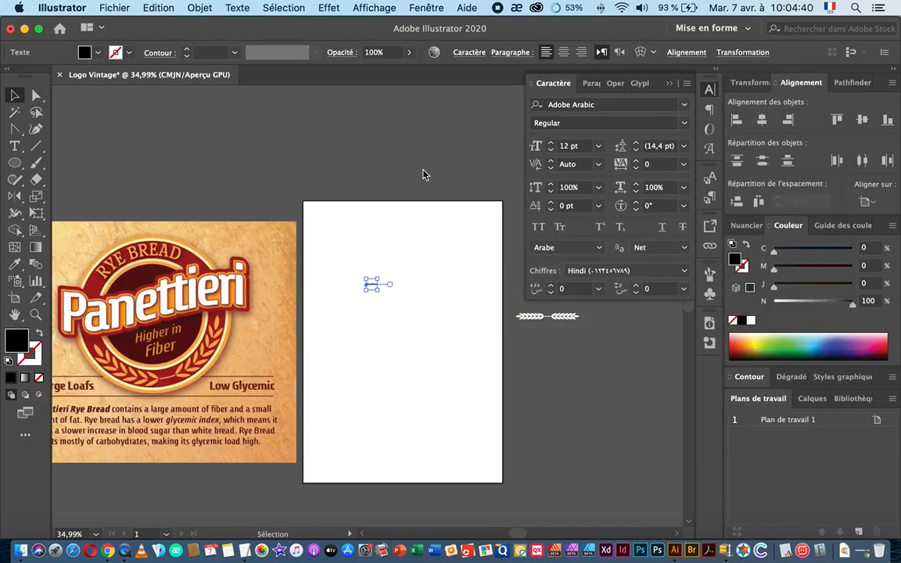
Set the "Panettieri" text in Botegga Bold at 70 pt
left_click(547, 104)
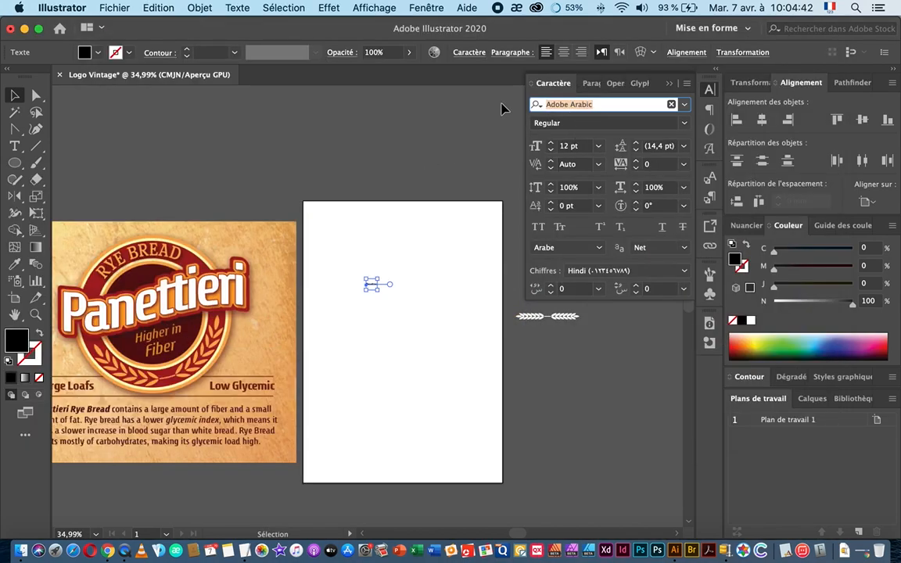
type("bot")
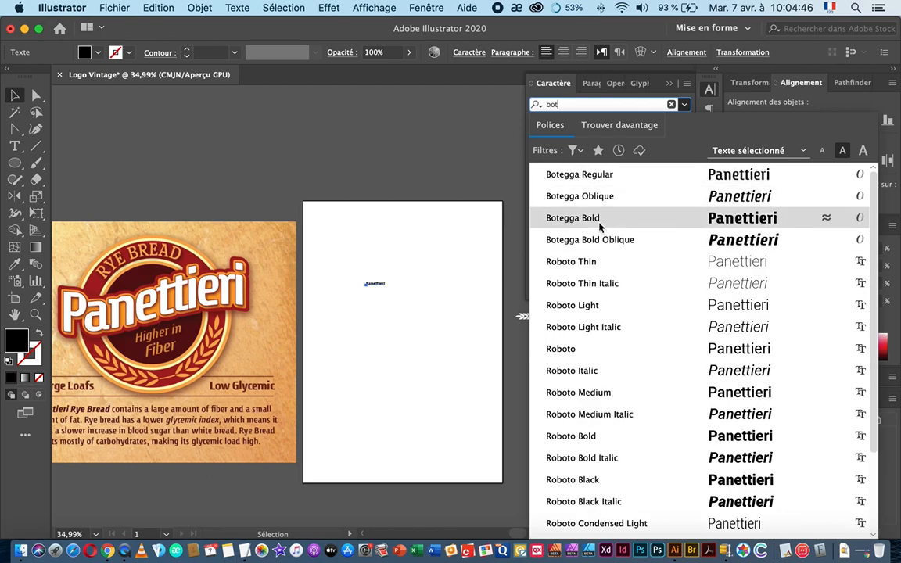
left_click(586, 225)
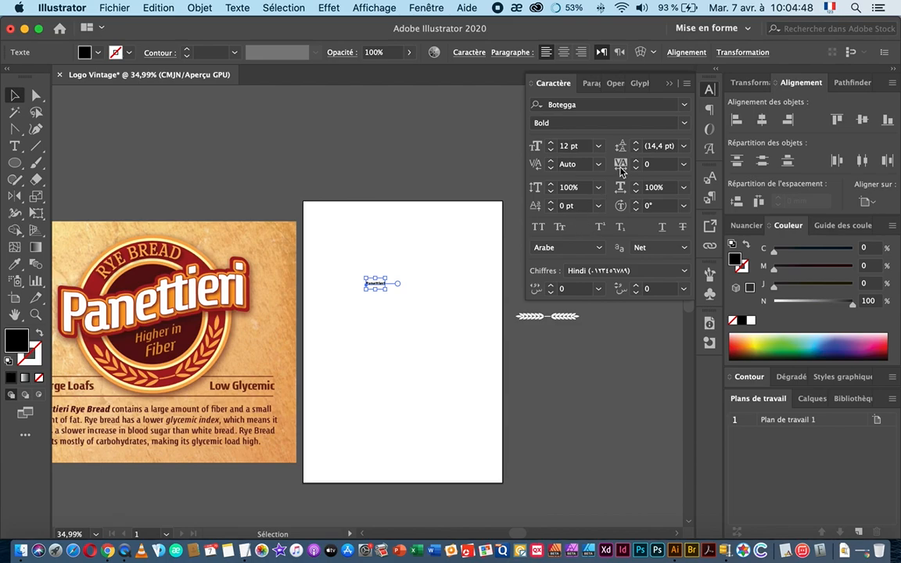
left_click(538, 149)
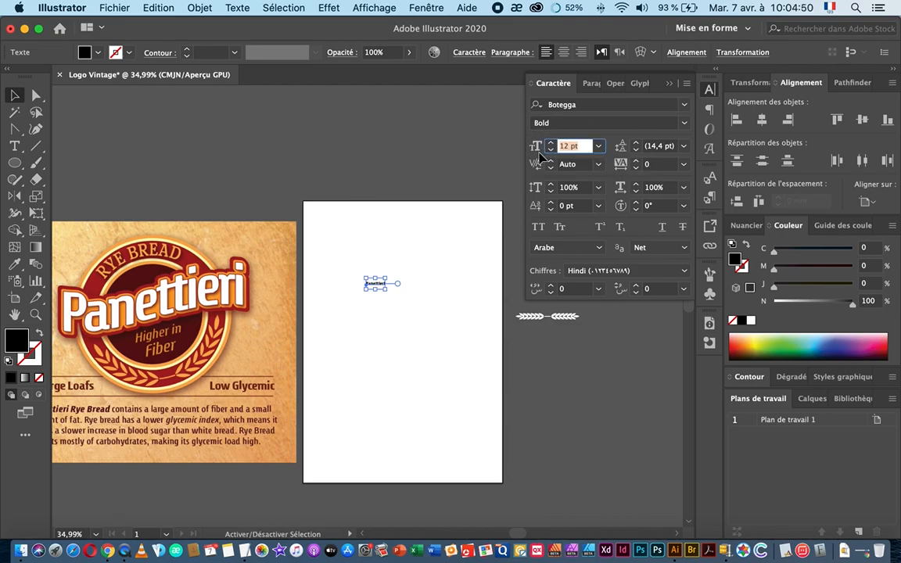
type("70")
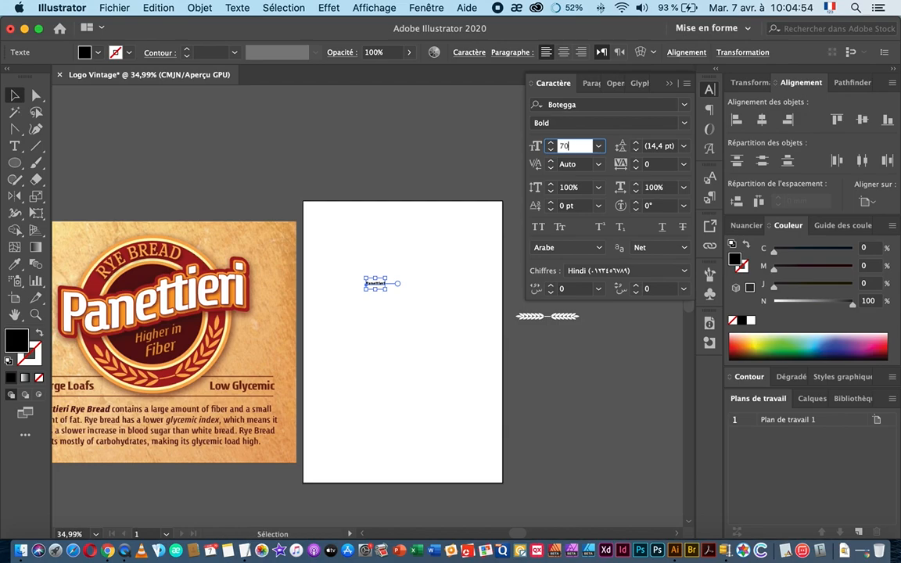
key("Return")
Tighten the tracking of the "Panettieri" text to -60
left_click_drag(408, 275, 427, 321)
key("super+space")
left_click_drag(352, 323, 396, 317)
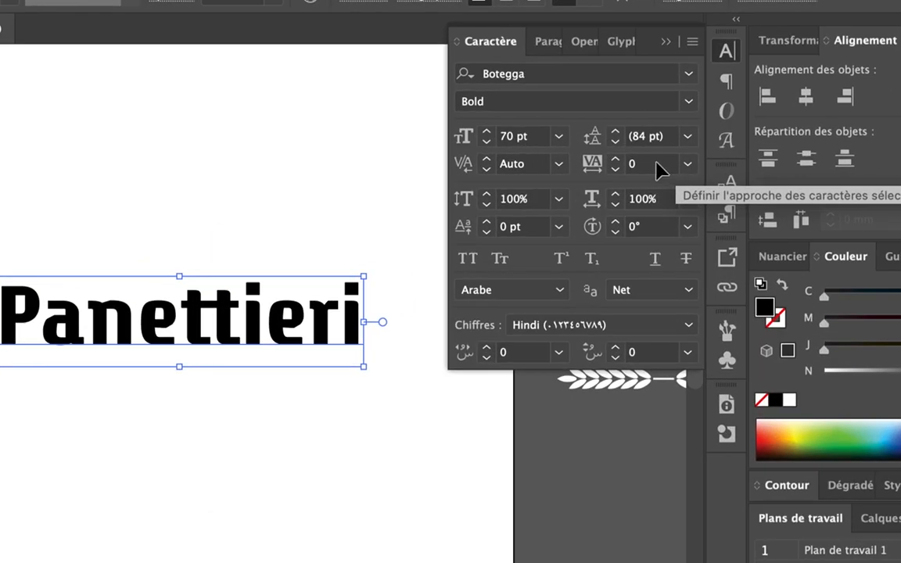
left_click(637, 166)
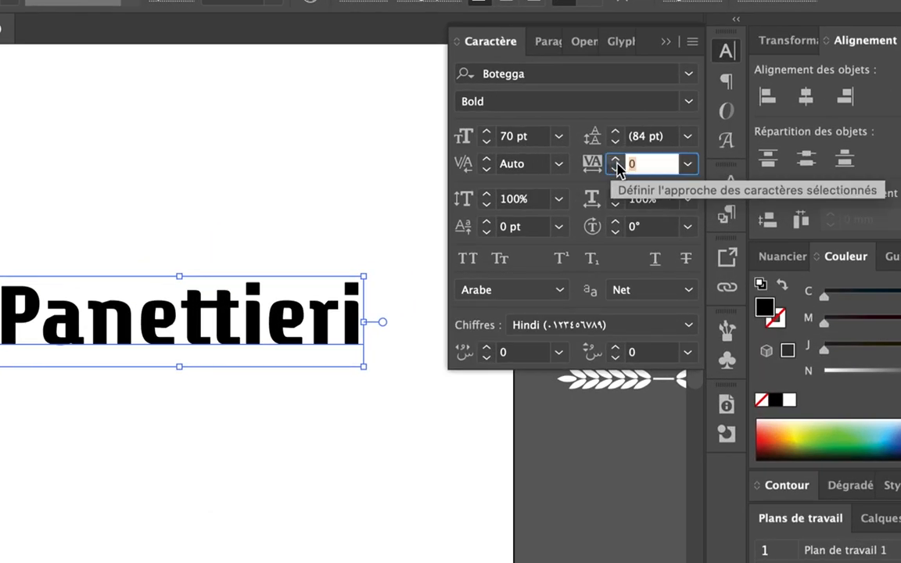
type("-60")
key("Return")
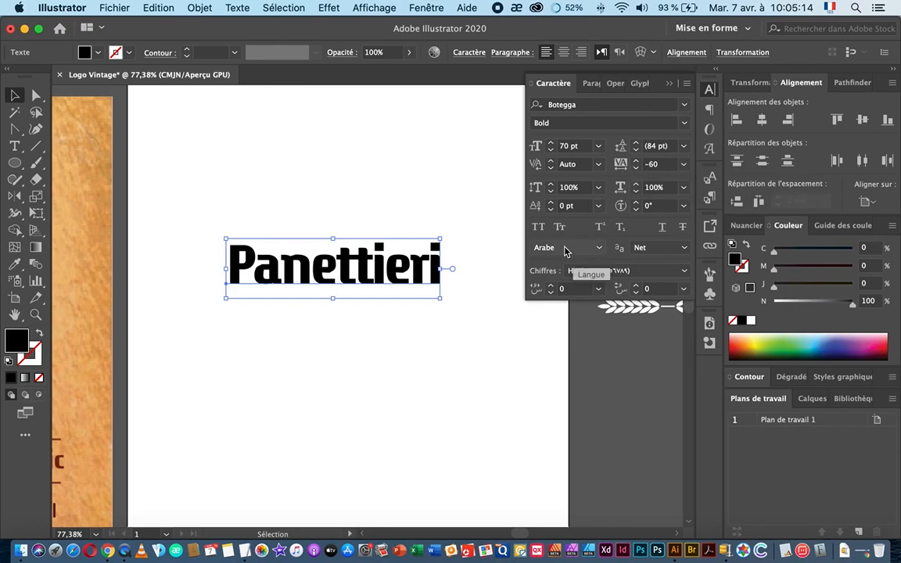
left_click(572, 248)
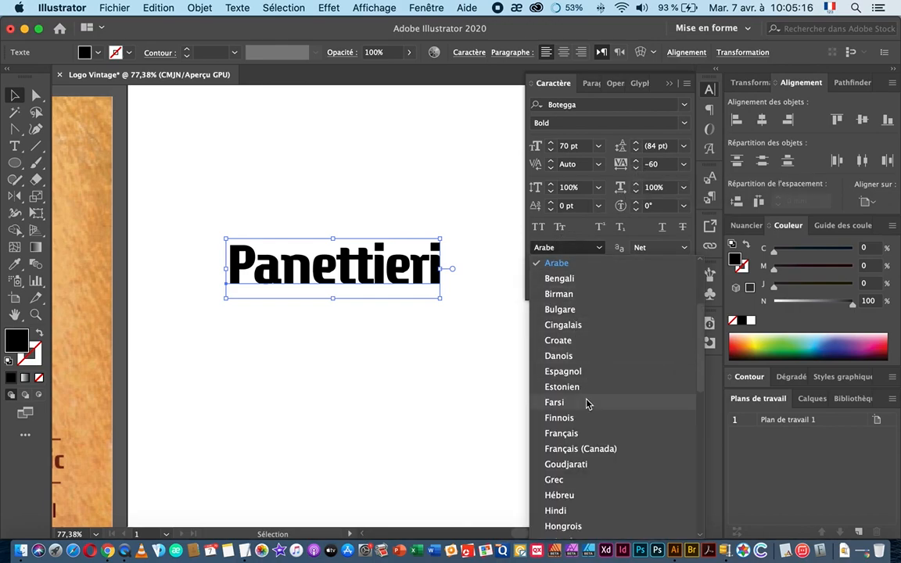
left_click(583, 435)
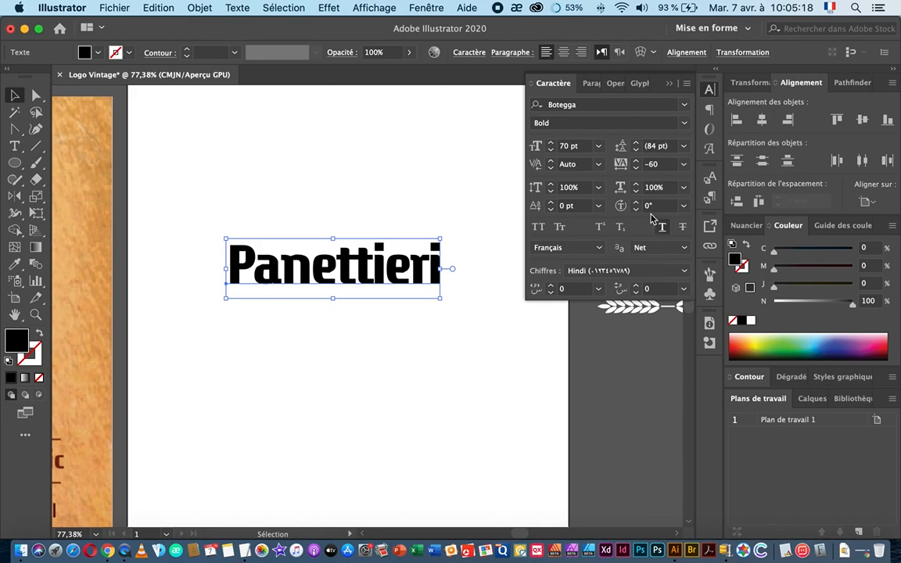
left_click(614, 271)
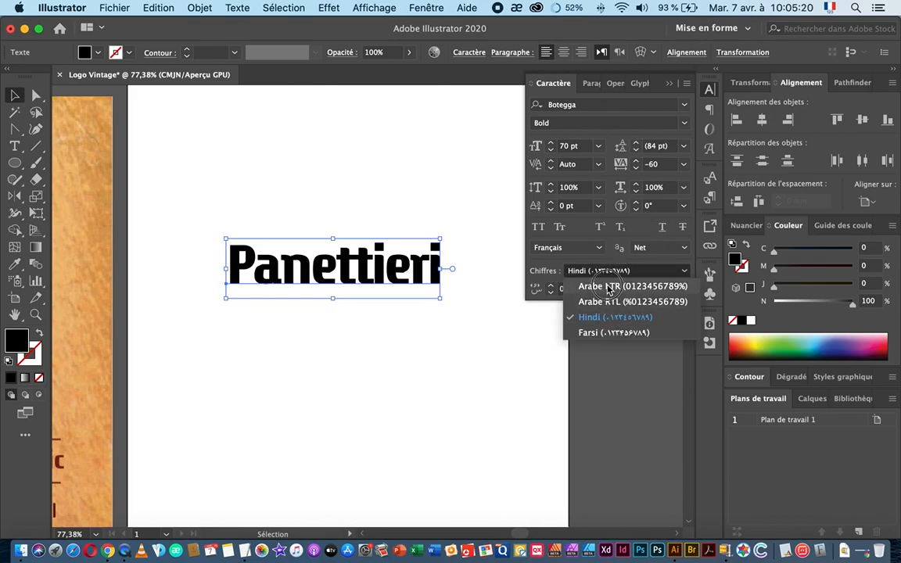
left_click(618, 286)
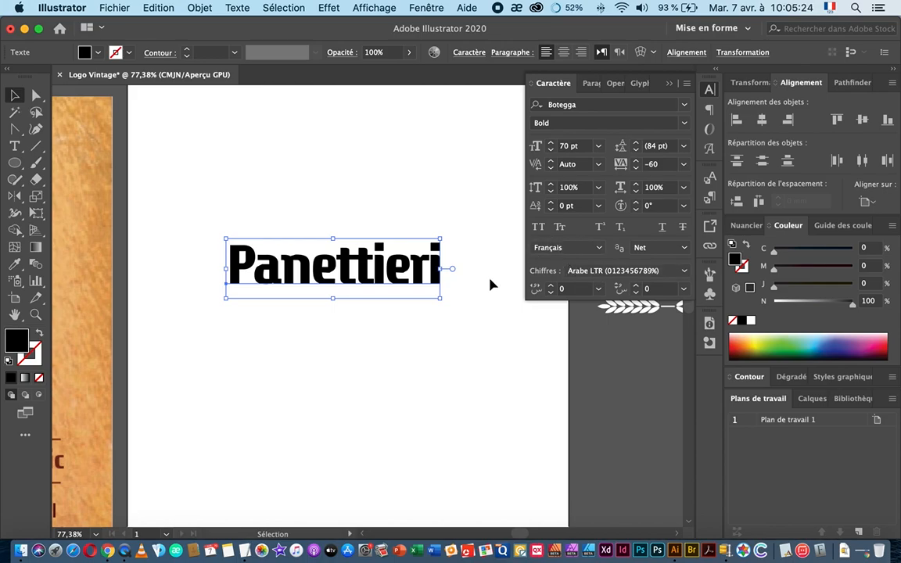
Place a spare copy of the "Panettieri" text above the artboard
left_click_drag(394, 318, 347, 321)
mouse_move(346, 321)
left_mouse_down()
mouse_move(311, 307)
mouse_move(355, 318)
left_mouse_up()
key("Escape")
left_click_drag(419, 293, 391, 137)
Convert the "Panettieri" text on the artboard to outlines and unite its letters with Pathfinder
left_click(426, 297)
left_click(478, 306, "super")
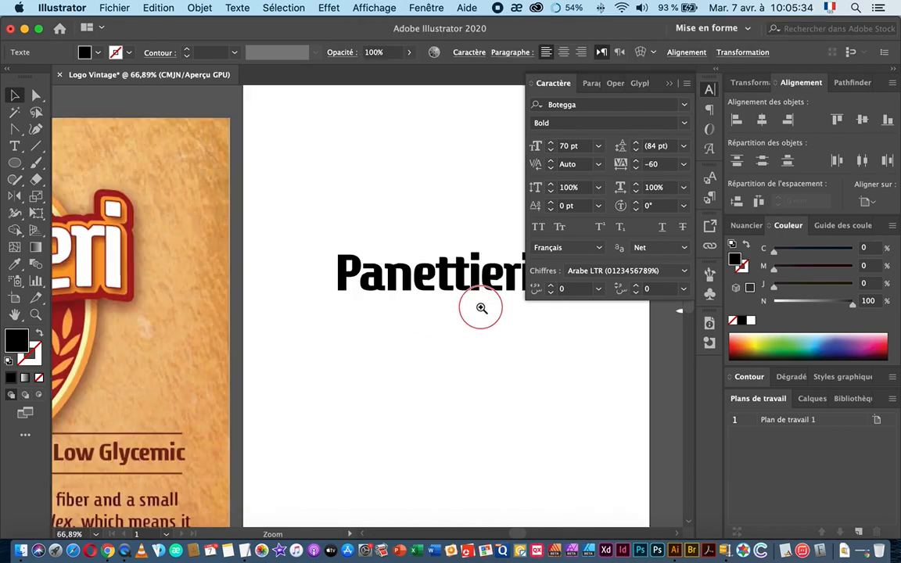
left_click_drag(454, 304, 367, 328)
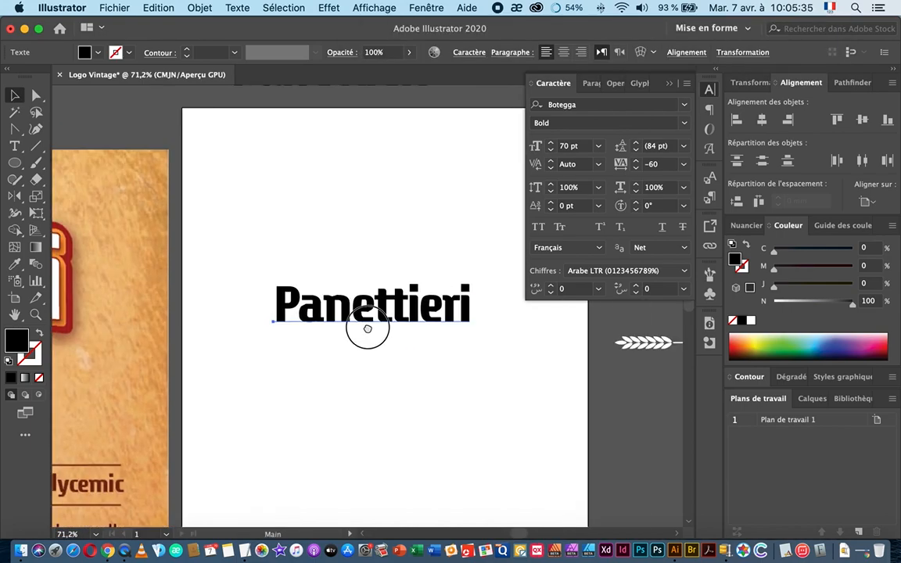
left_click(200, 8)
mouse_move(237, 8)
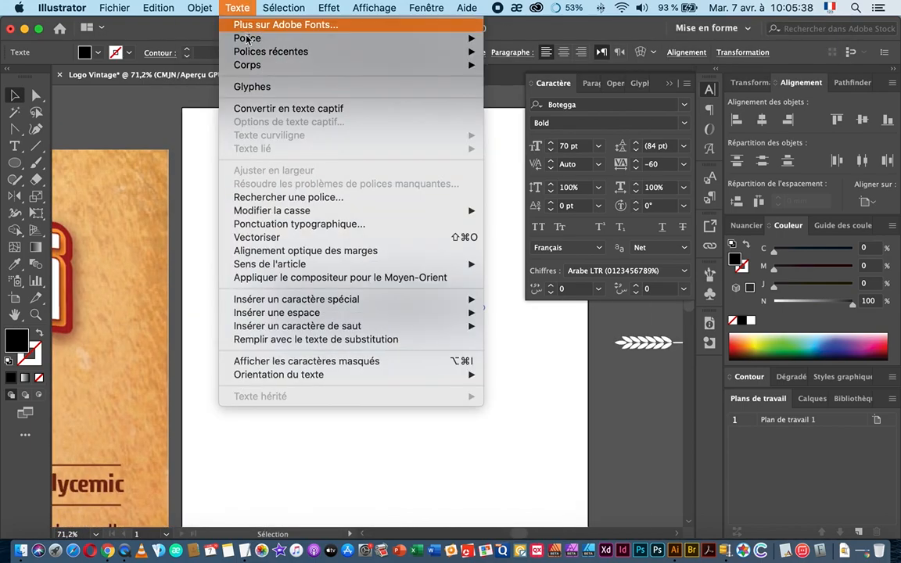
left_click(302, 242)
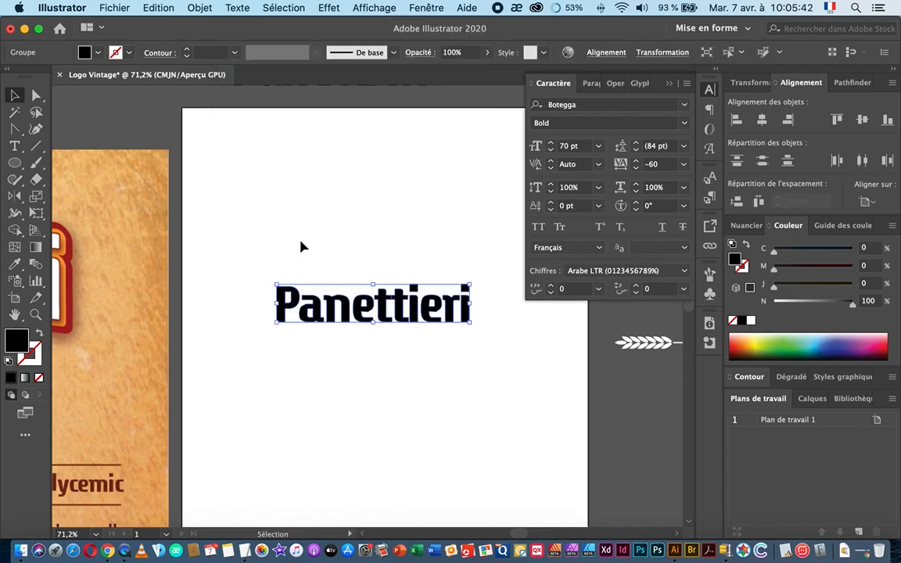
left_click(849, 84)
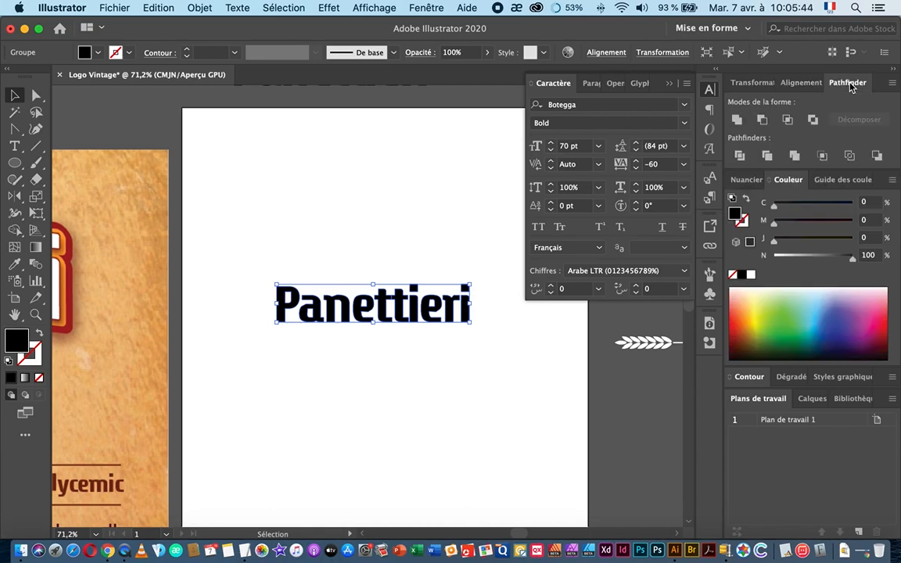
left_click(737, 120)
Turn the united "Panettieri" letters into a compound path
left_click(199, 8)
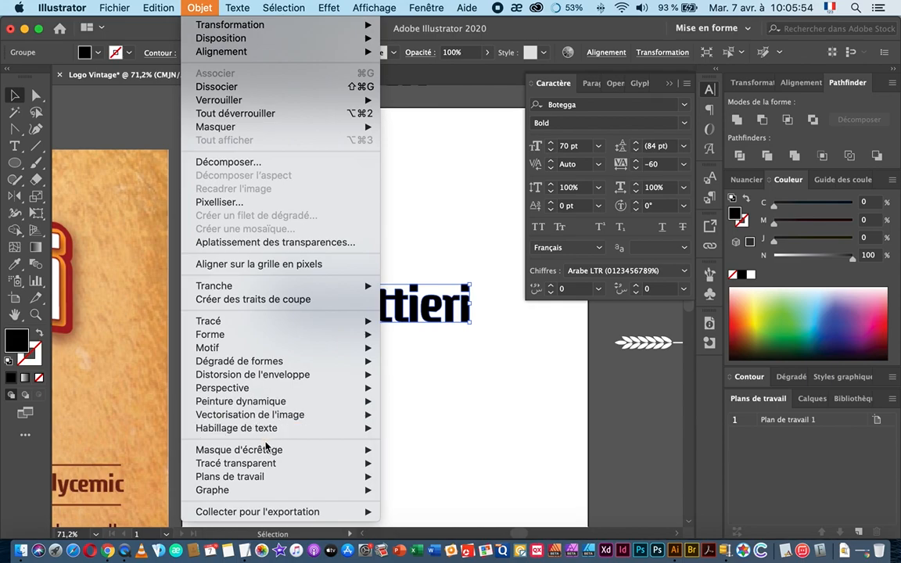
mouse_move(266, 467)
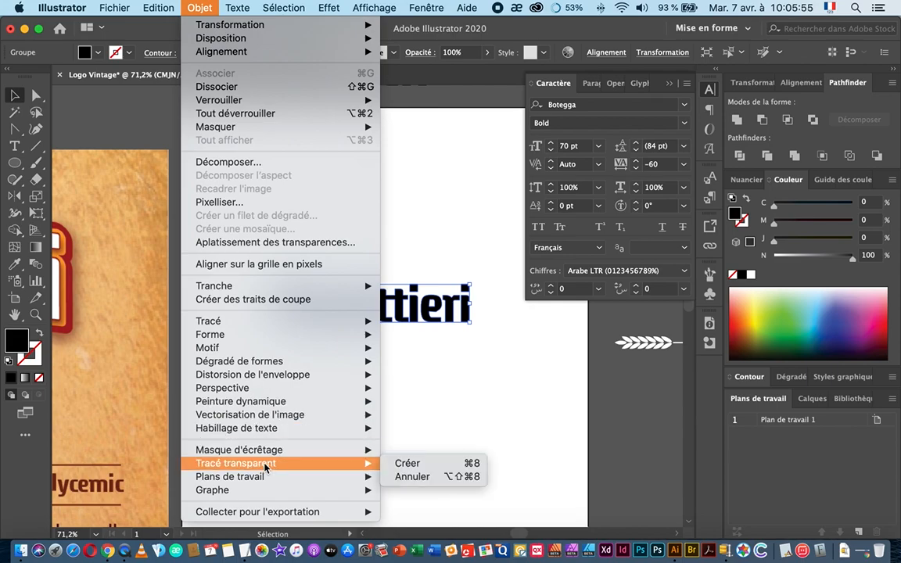
left_click(423, 464)
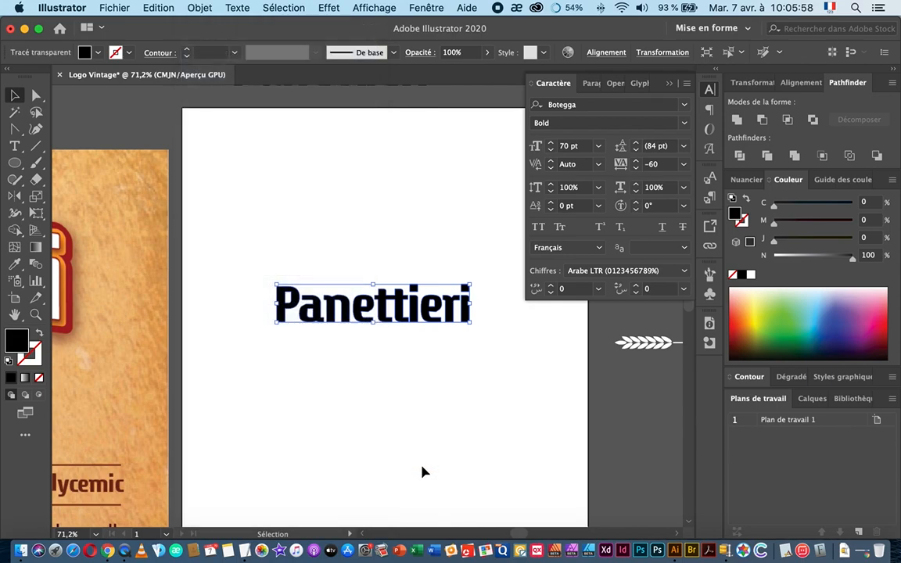
left_click_drag(394, 323, 423, 370)
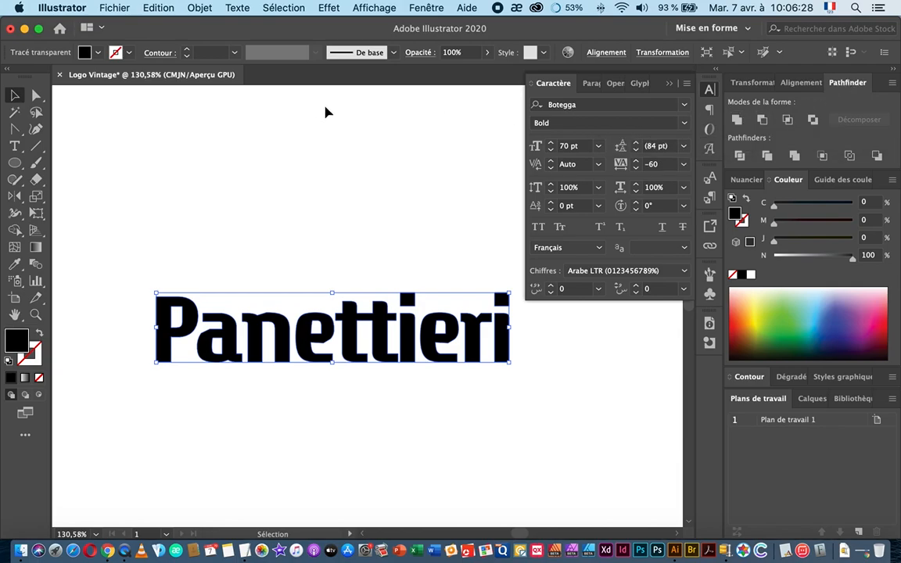
left_click(201, 9)
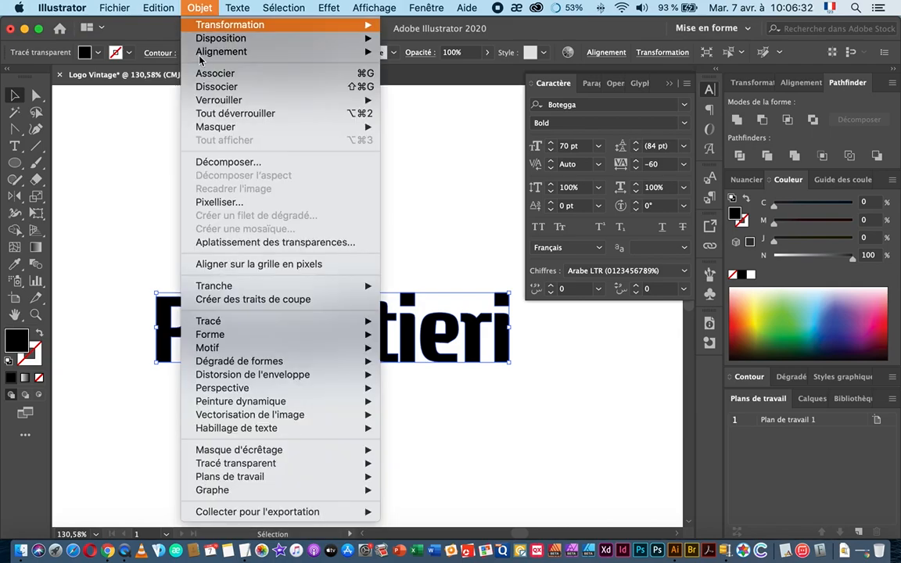
mouse_move(275, 470)
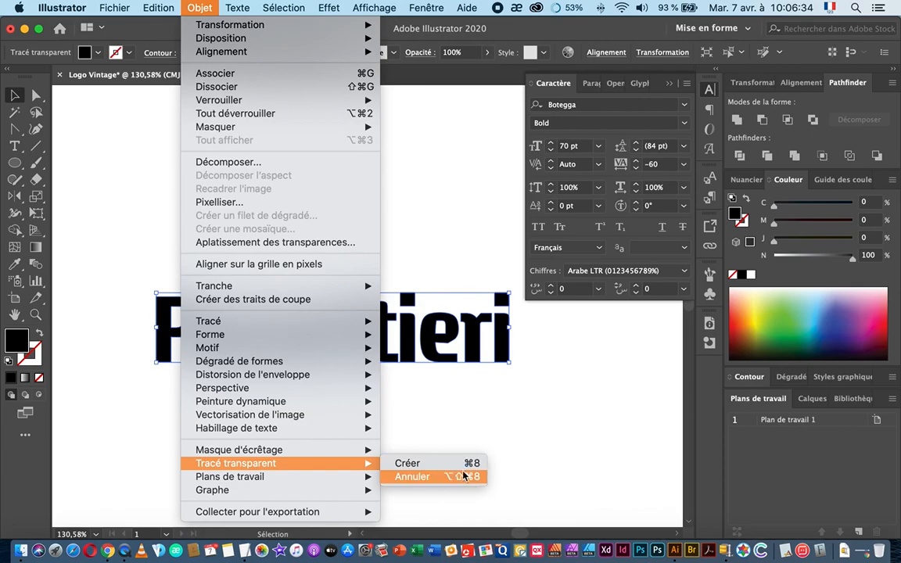
left_click(596, 450)
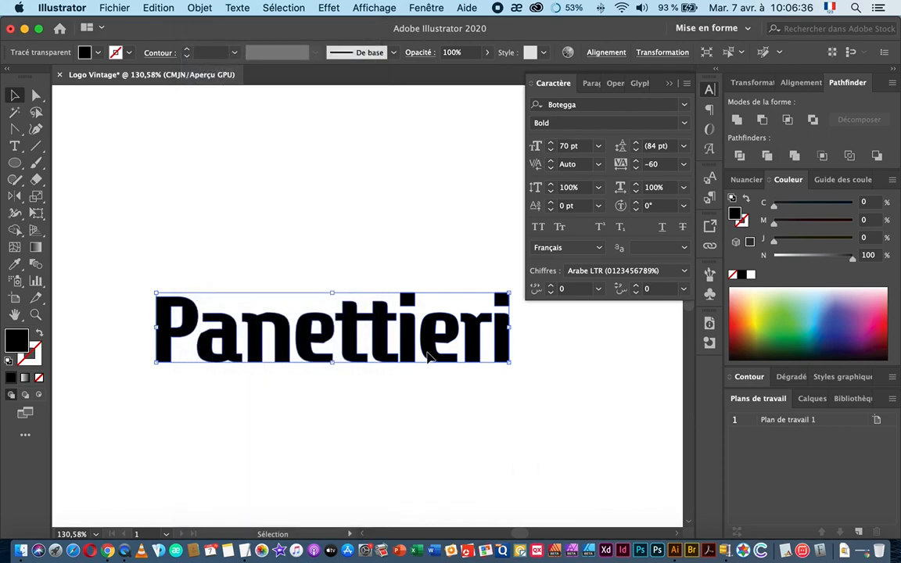
Examine the layered outlines around the brand name in the reference logo, and return to the lettering on the artboard
mouse_move(425, 390)
left_mouse_down()
mouse_move(285, 388)
mouse_move(426, 384)
left_mouse_up()
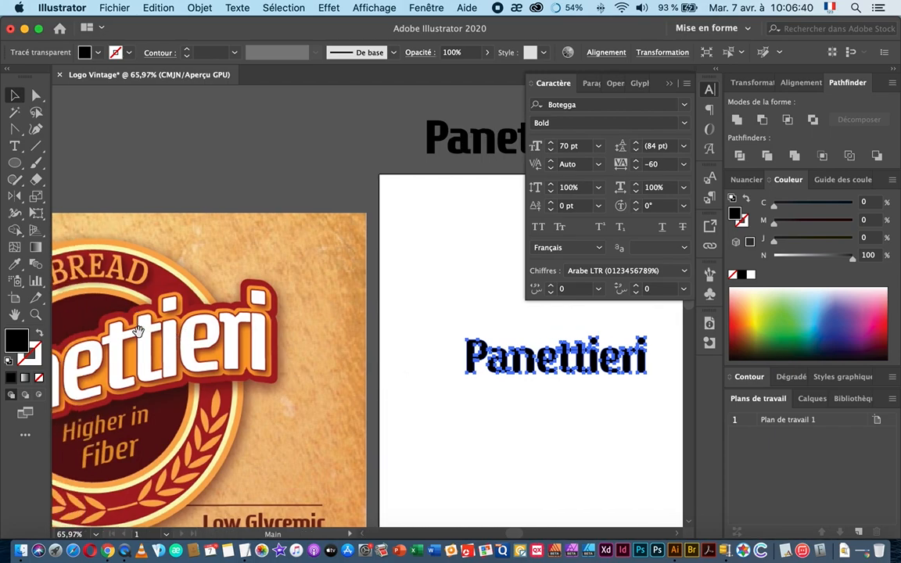
left_click_drag(187, 328, 200, 315)
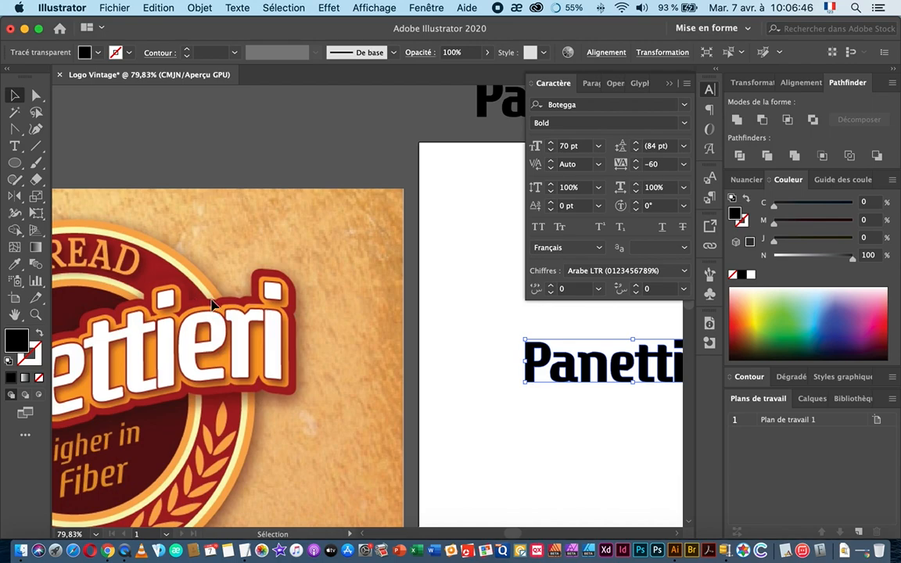
left_click_drag(274, 317, 299, 326)
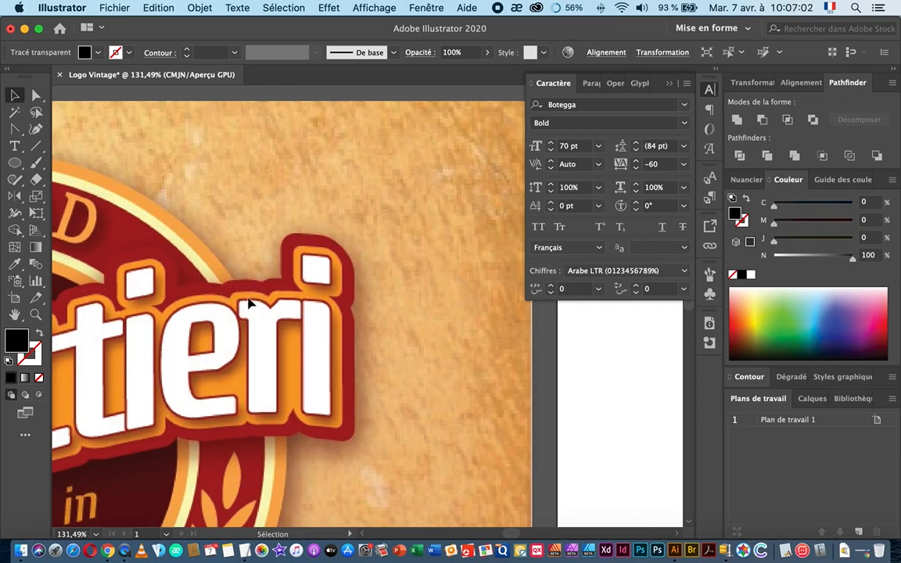
left_click_drag(291, 308, 235, 312)
left_click_drag(547, 366, 416, 355)
key("super+space")
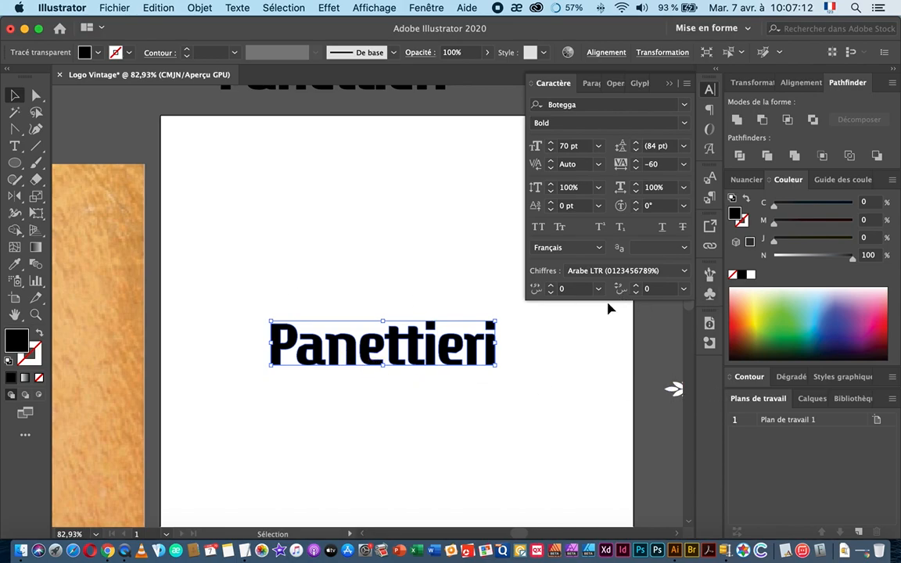
key("space")
left_click_drag(374, 314, 305, 318)
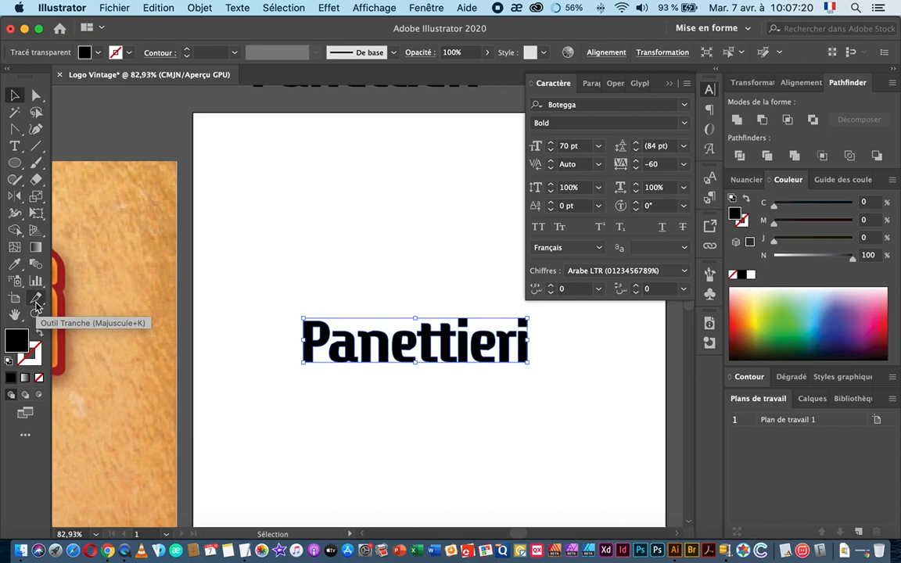
Give the "Panettieri" compound path the default white fill and black 1 pt stroke
key("d")
key("super+space")
left_click_drag(340, 351, 306, 412)
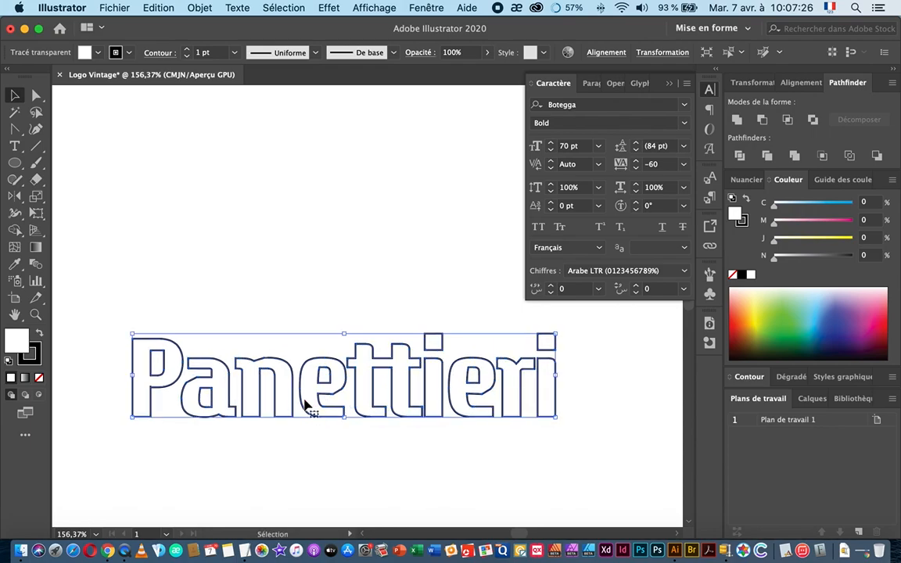
left_click(199, 8)
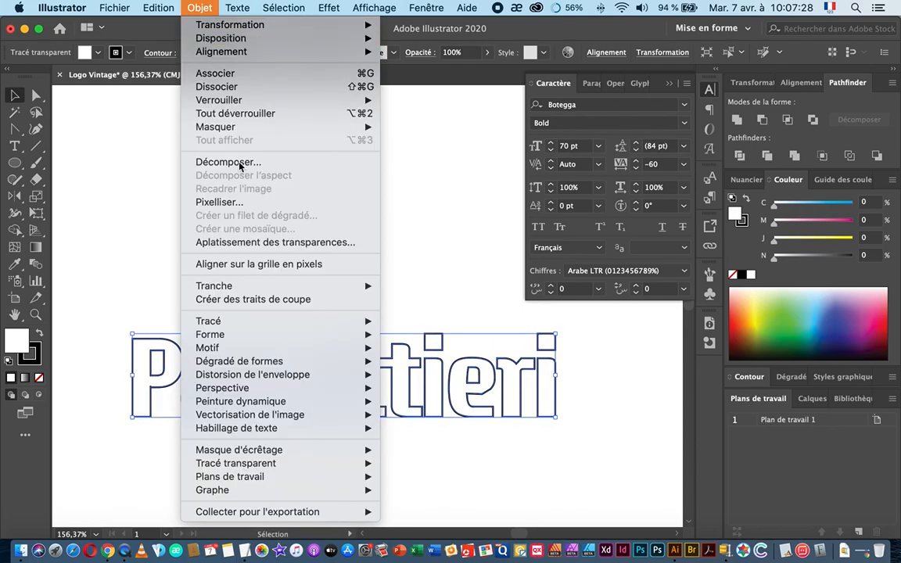
mouse_move(259, 352)
mouse_move(233, 320)
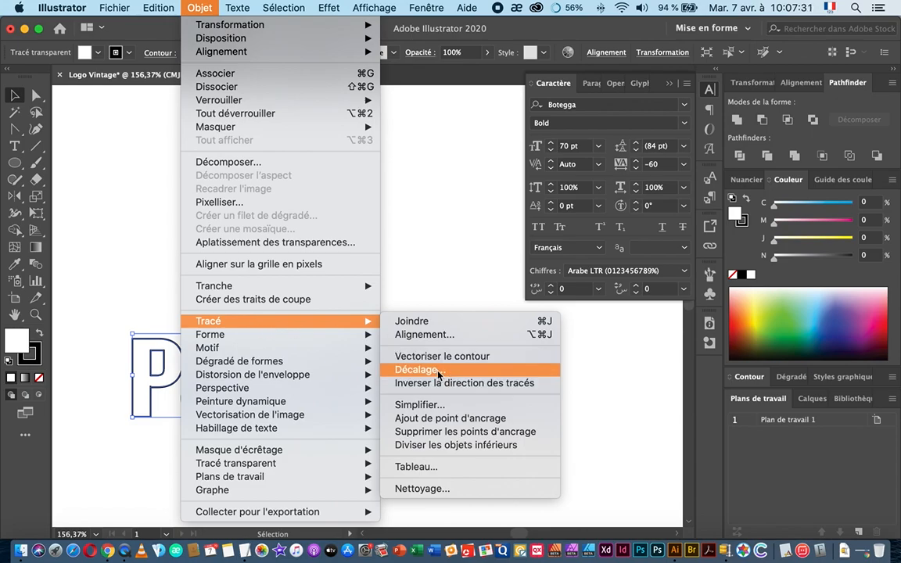
left_click(432, 370)
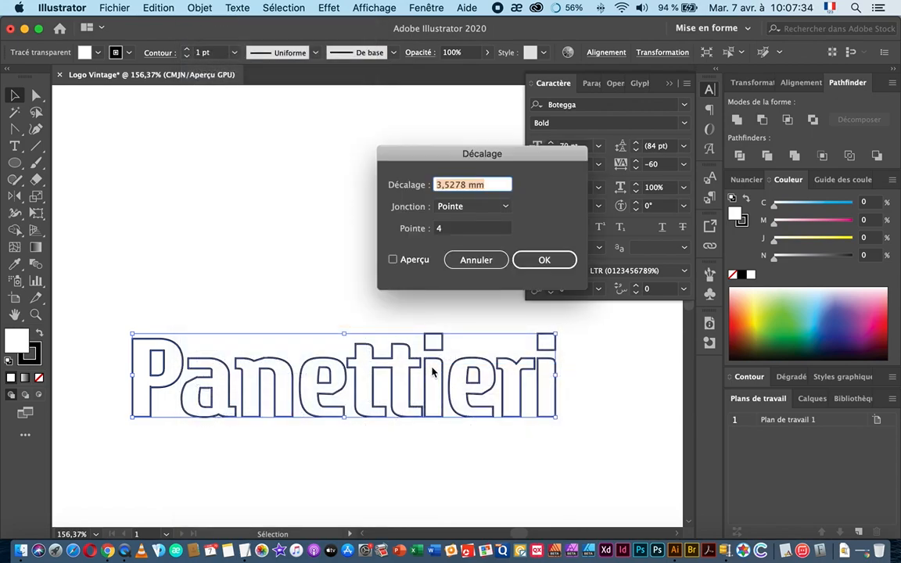
left_click(475, 259)
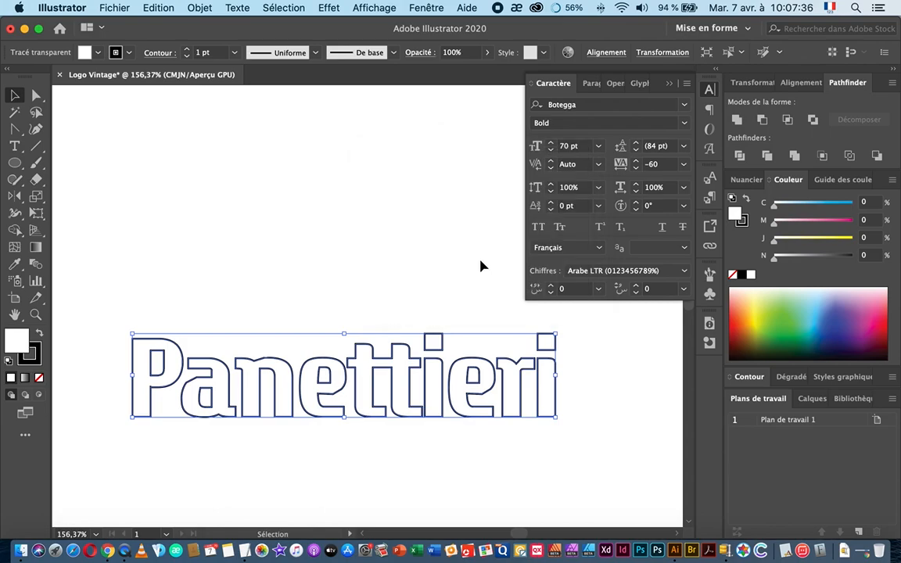
scroll(301, 362, "down", 6)
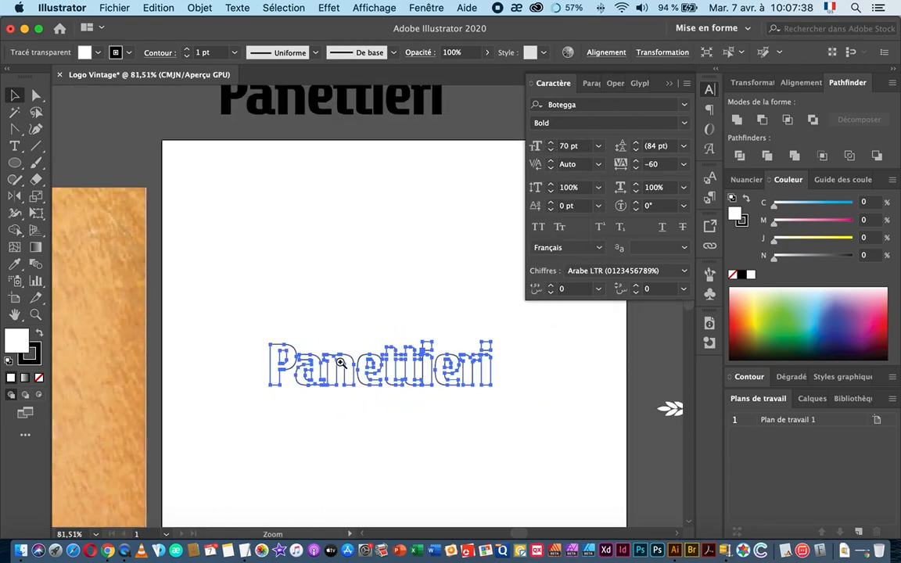
left_click_drag(282, 358, 539, 362)
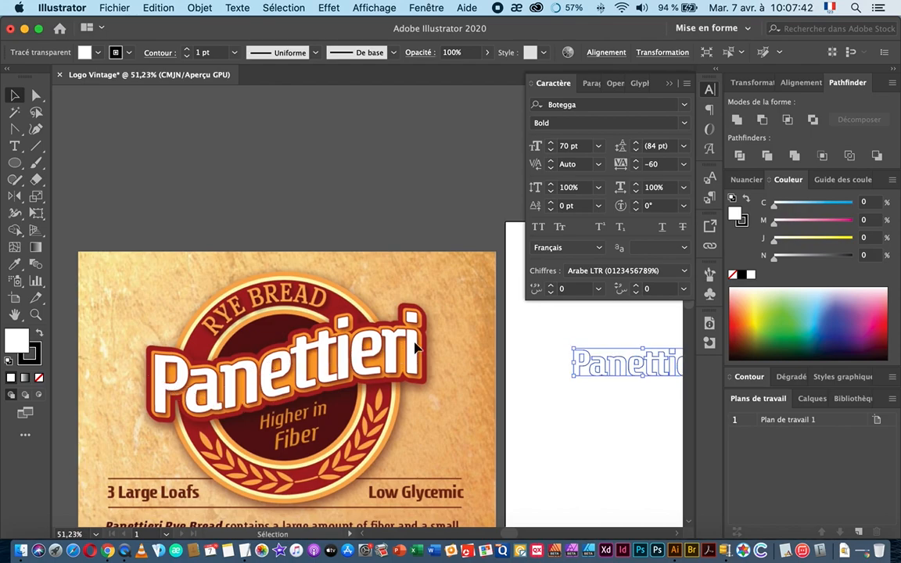
left_click_drag(474, 381, 181, 380)
left_click_drag(340, 373, 339, 415)
left_click(312, 226)
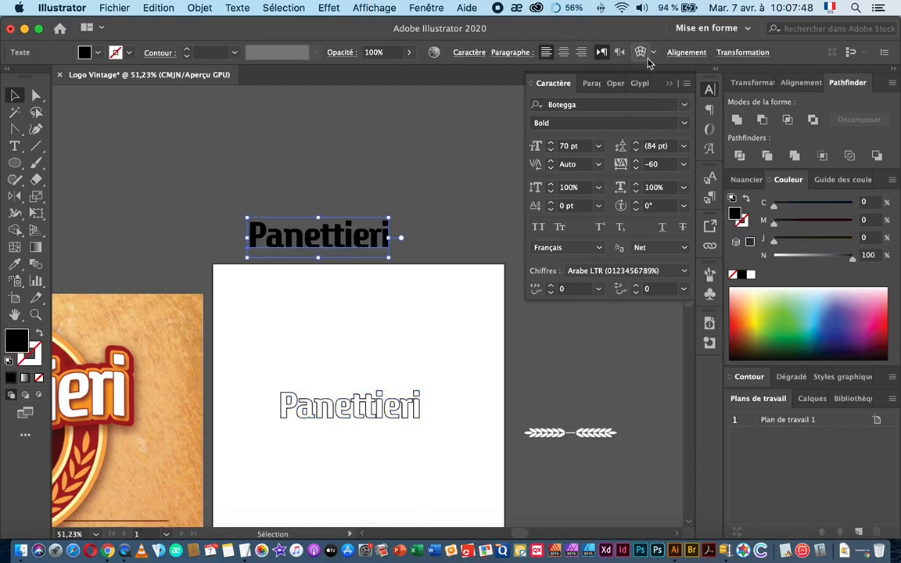
left_click(653, 52)
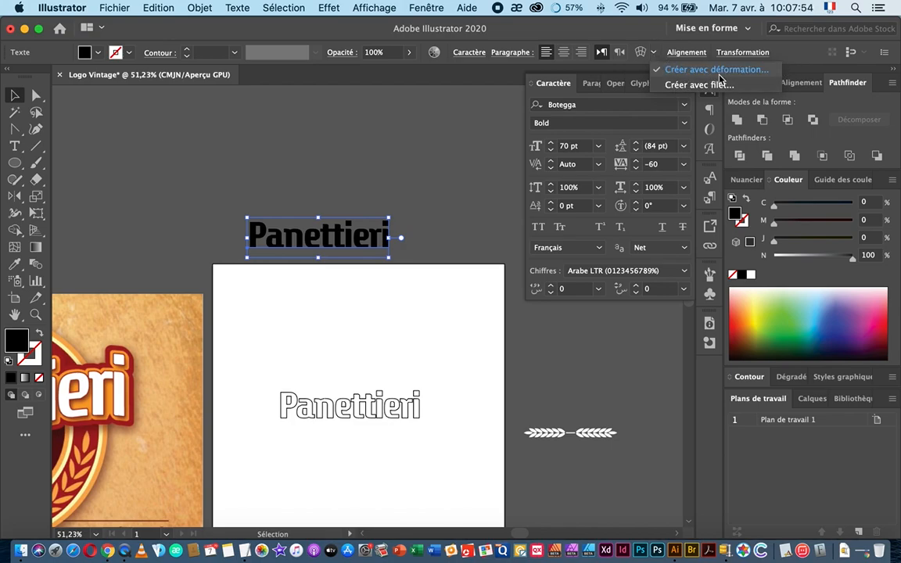
left_click(713, 73)
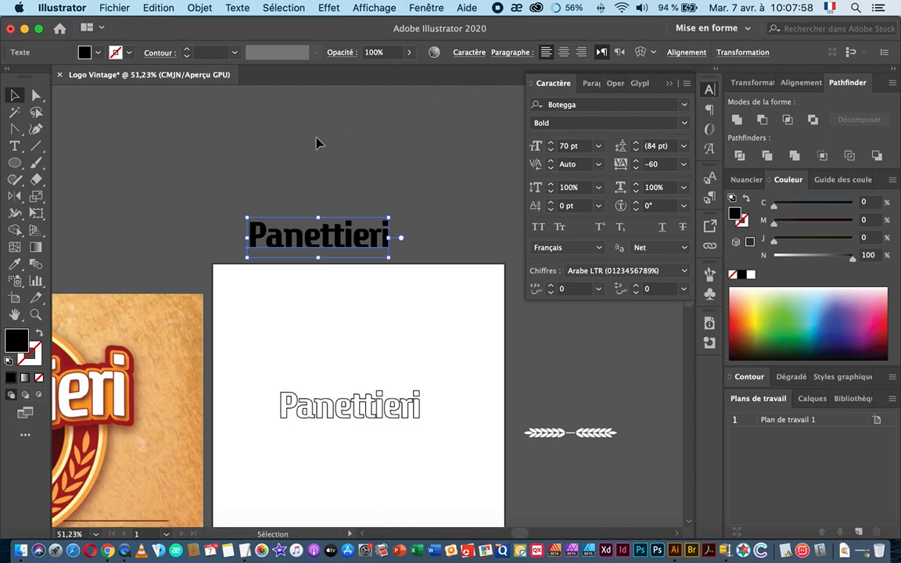
left_click(330, 10)
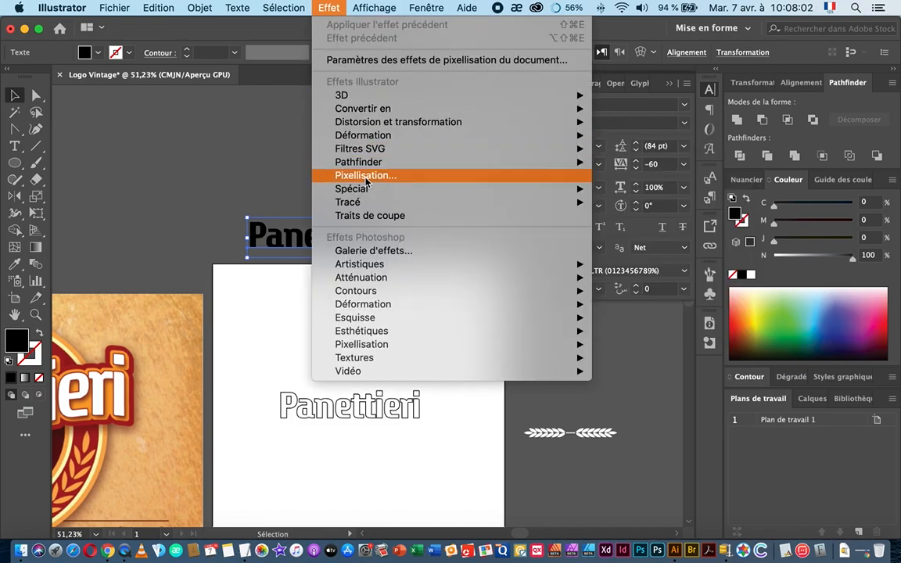
mouse_move(367, 114)
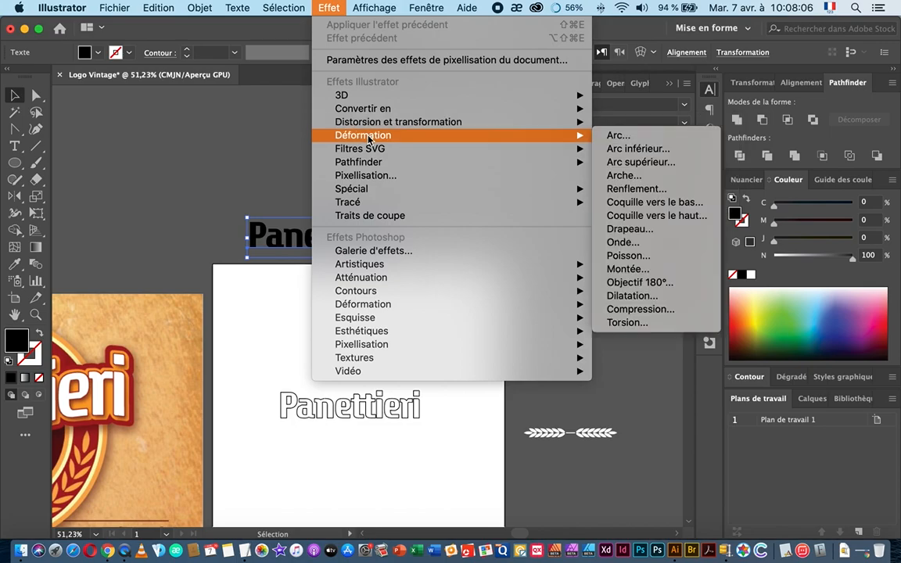
left_click(620, 138)
left_click_drag(238, 53, 571, 93)
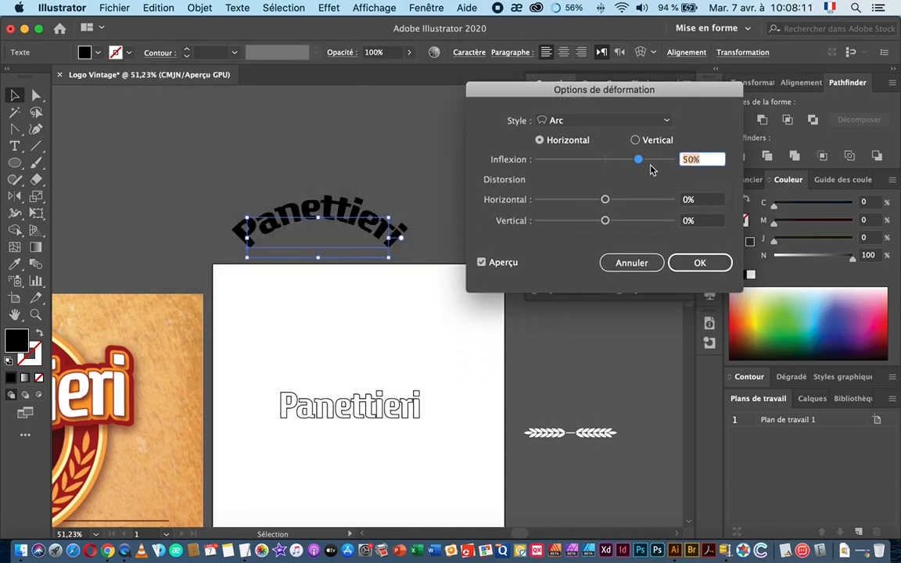
left_click(664, 122)
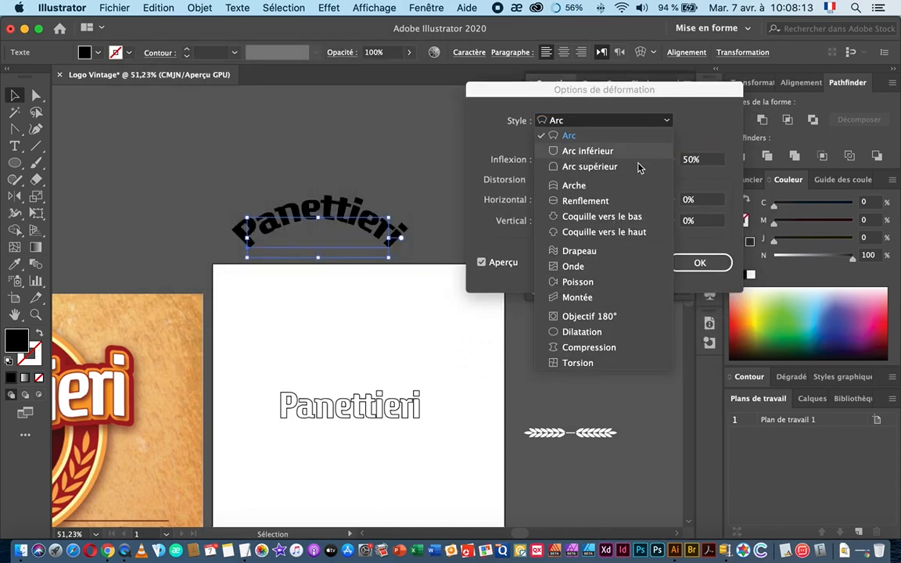
left_click(576, 251)
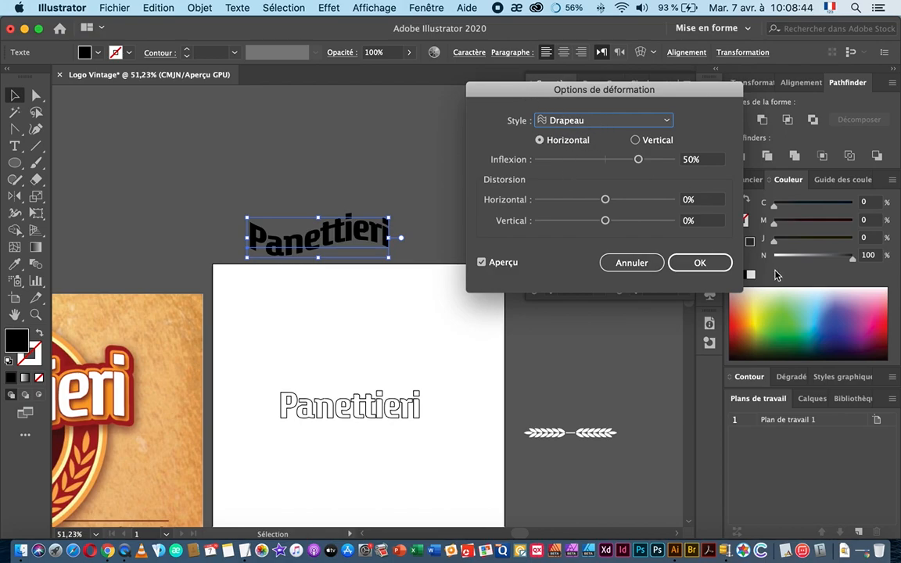
left_click(638, 266)
Check the reference logo's lettering, and start a Drapeau (Flag) warp effect on the outlined "Panettieri" compound path
key("space")
left_click_drag(267, 318, 516, 323)
left_click_drag(513, 313, 494, 303)
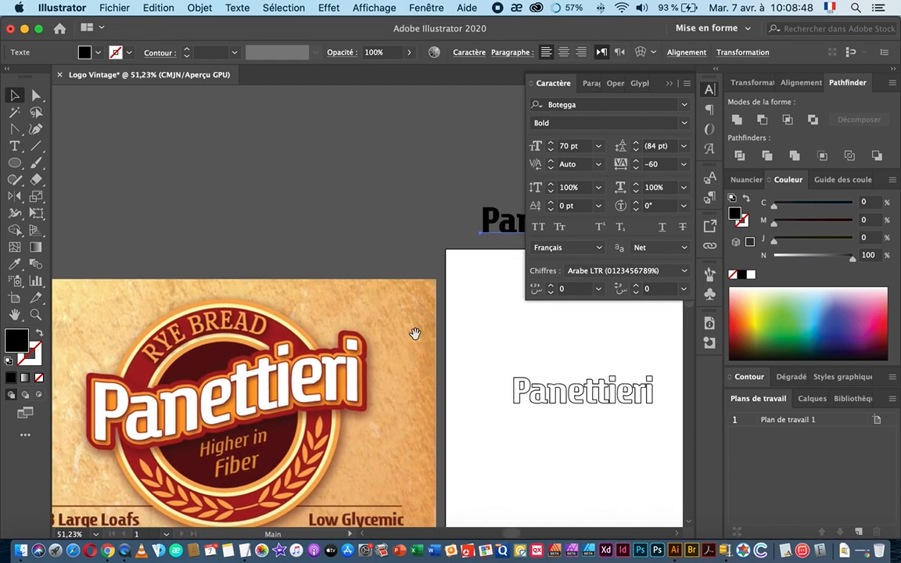
key("space")
left_click_drag(483, 350, 362, 335)
key("super+space")
left_click_drag(389, 369, 480, 358)
left_click(395, 357)
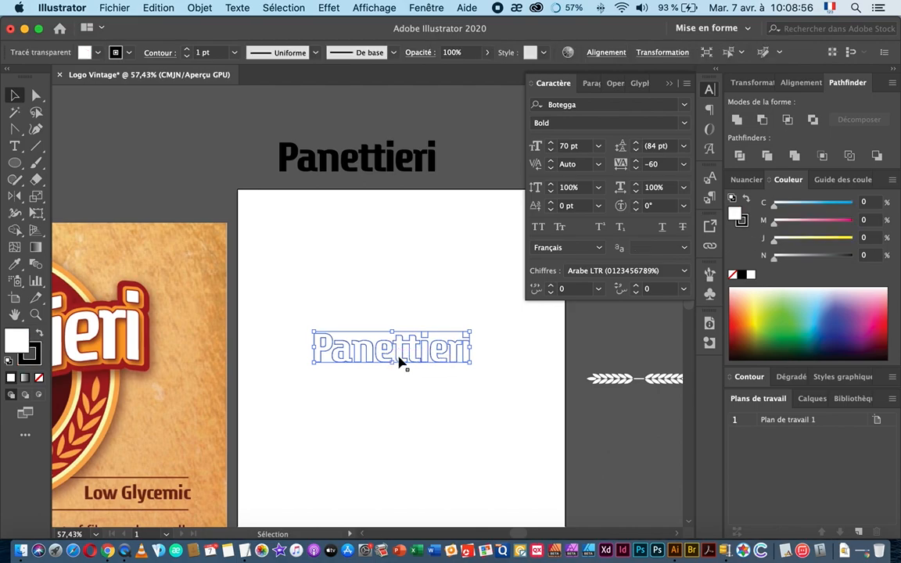
left_click(329, 9)
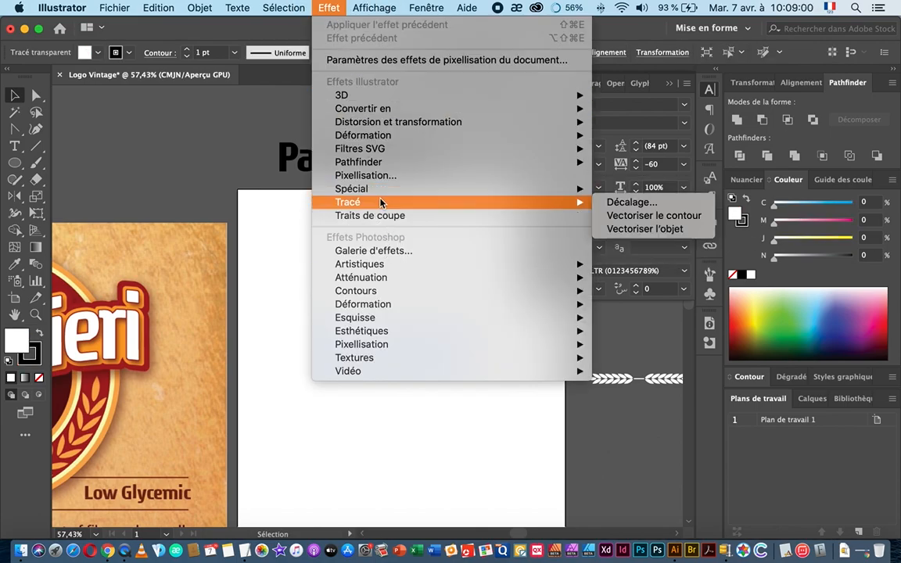
mouse_move(394, 135)
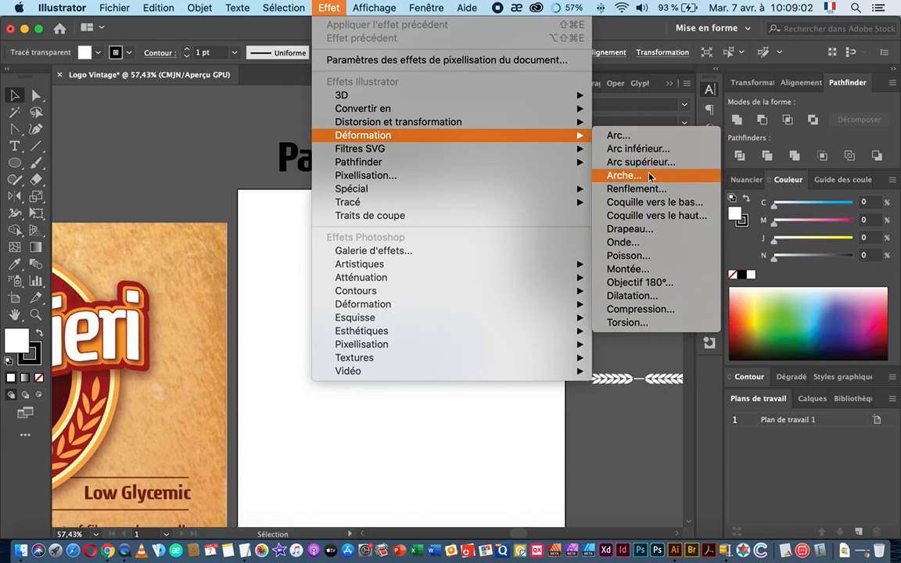
left_click(629, 229)
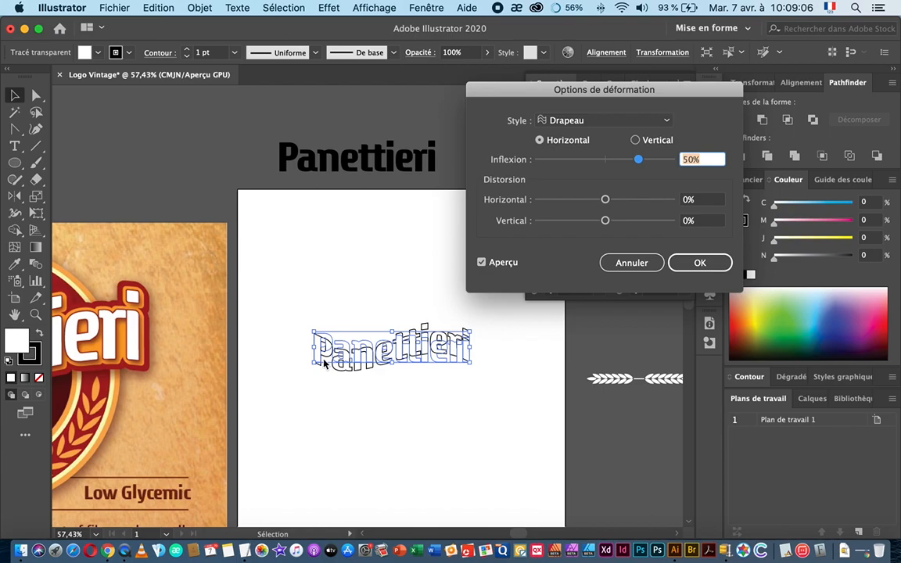
Try other bend and distortion values for the Drapeau warp, and restore 50% bend with 0% horizontal and vertical distortion
mouse_move(639, 161)
left_mouse_down()
mouse_move(566, 161)
mouse_move(641, 162)
left_mouse_up()
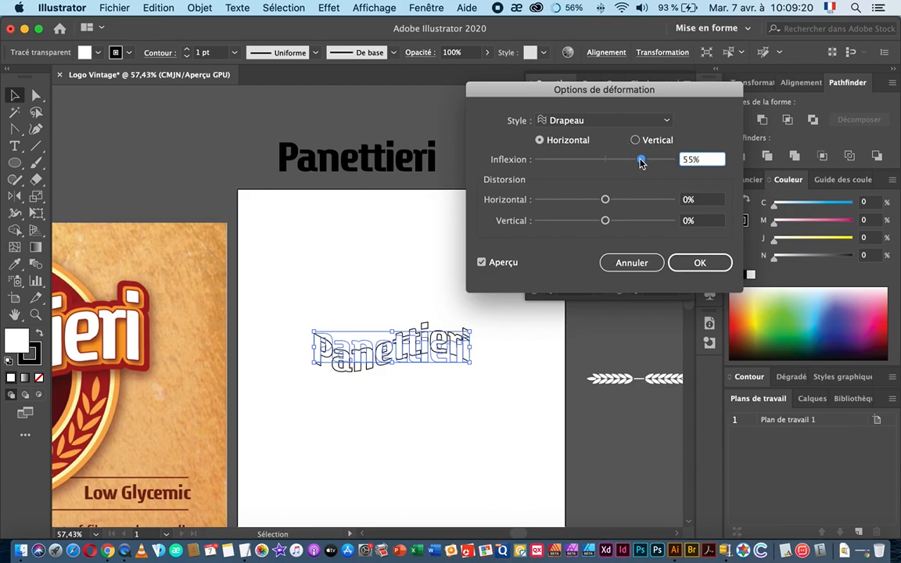
left_click_drag(641, 162, 639, 162)
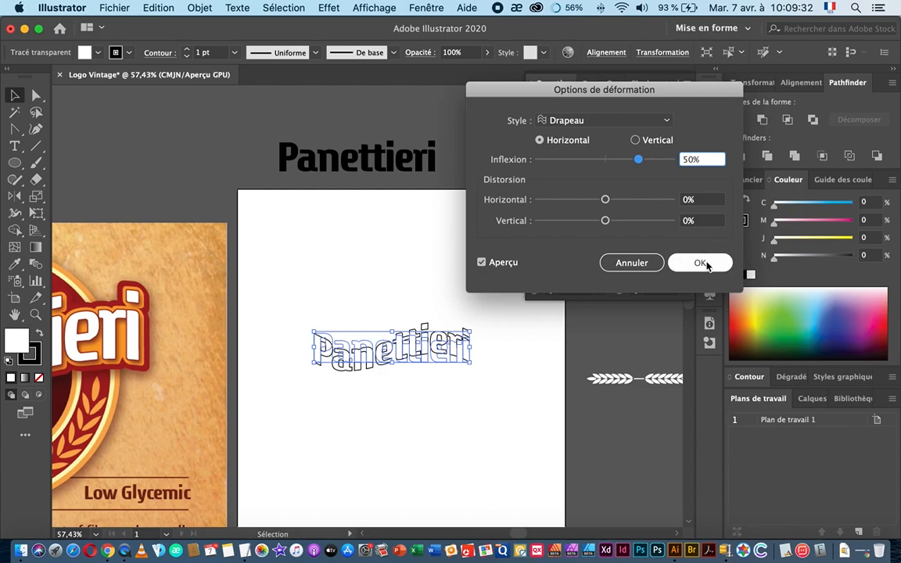
left_click_drag(606, 222, 610, 224)
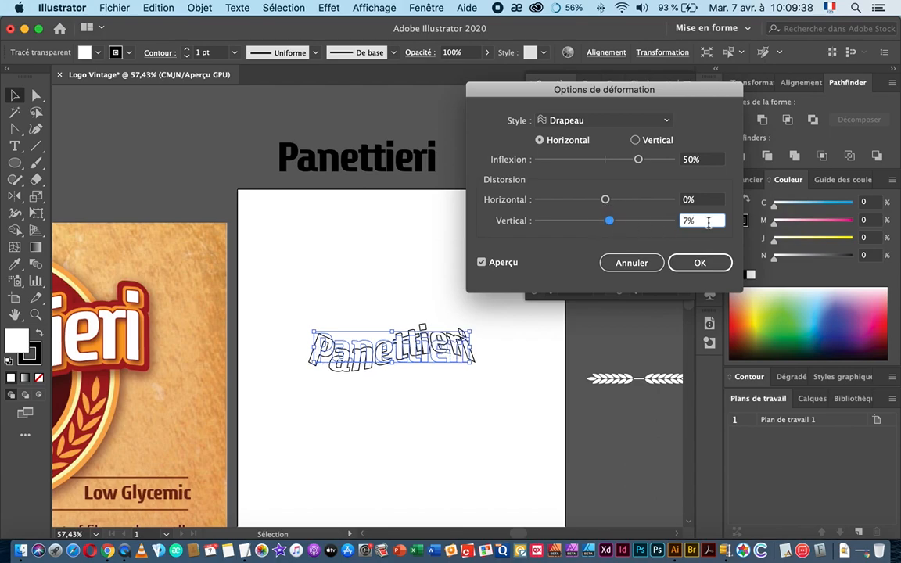
type("0")
mouse_move(603, 198)
left_mouse_down()
mouse_move(582, 199)
mouse_move(597, 201)
left_mouse_up()
left_click(711, 201)
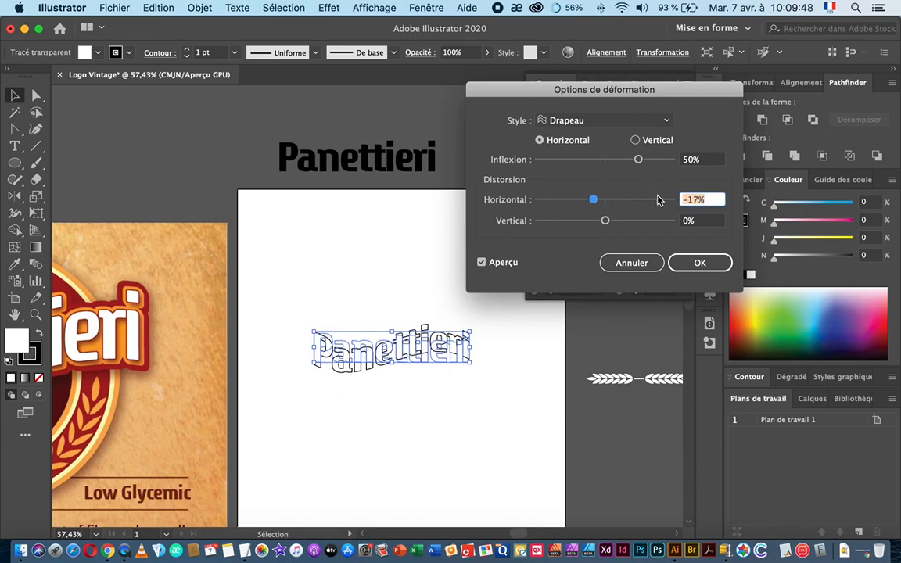
type("1")
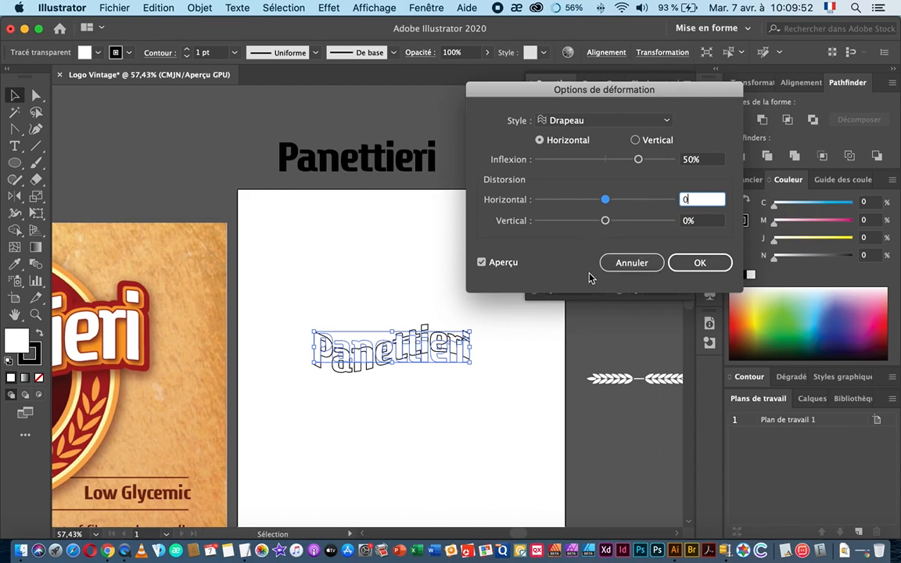
Compare the lettering with and without the preview, and apply the horizontal Drapeau warp with 50% bend and no distortion
left_click(495, 264)
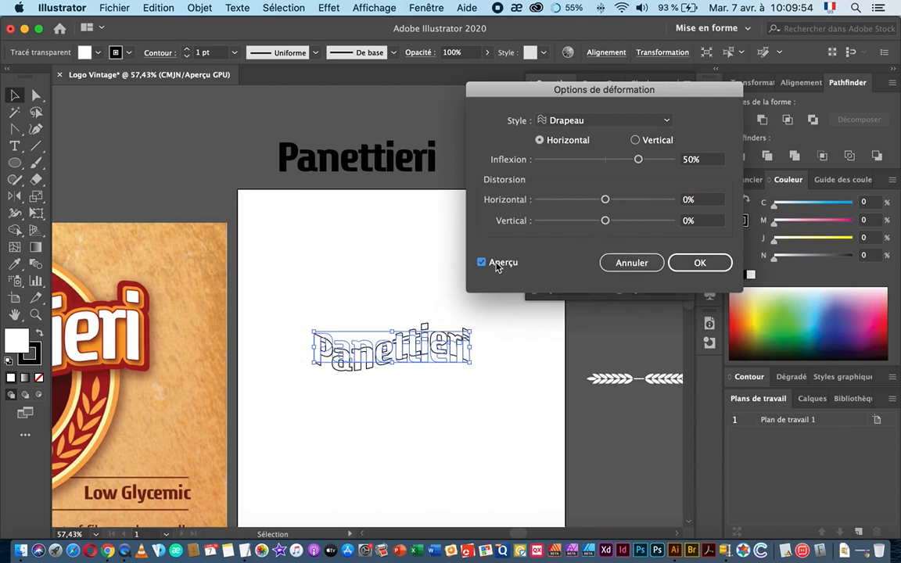
left_click(496, 264)
left_click(701, 264)
Remove the fill from the warped "Panettieri" lettering and expand its appearance
mouse_move(335, 391)
left_mouse_down()
mouse_move(466, 380)
mouse_move(464, 364)
mouse_move(328, 382)
left_mouse_up()
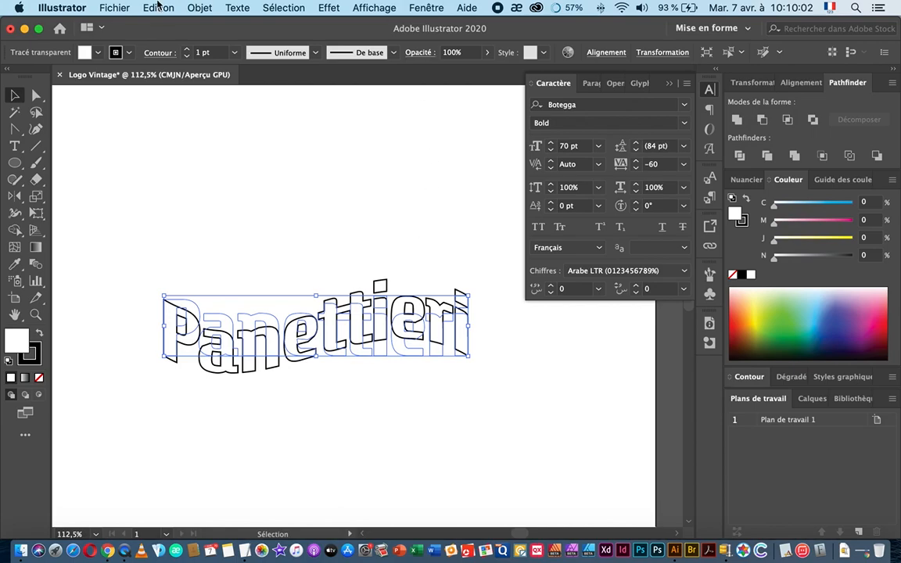
left_click(200, 8)
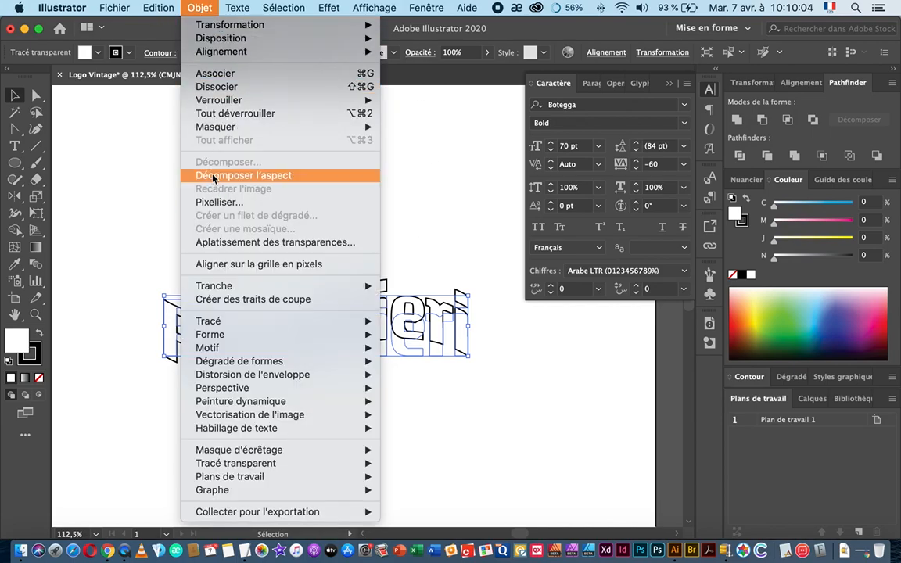
left_click(205, 8)
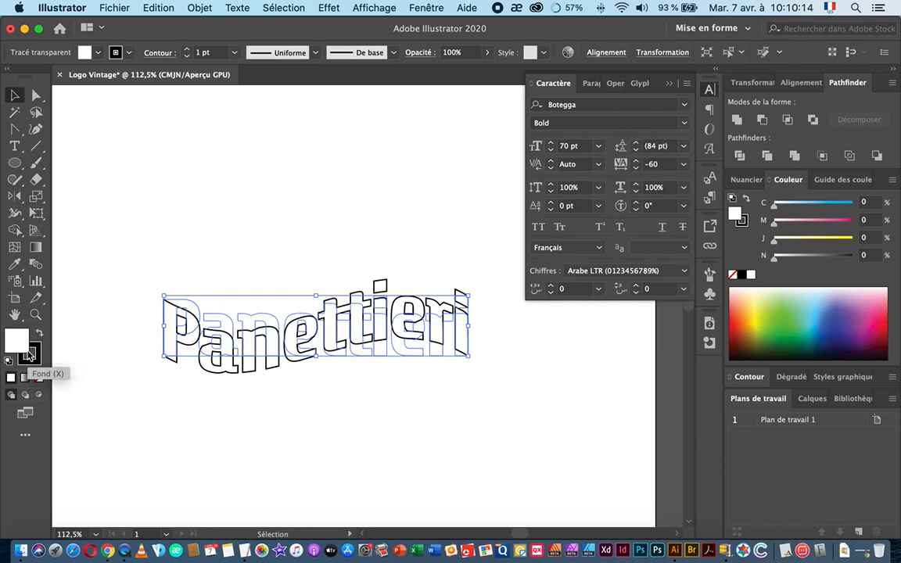
left_click(39, 379)
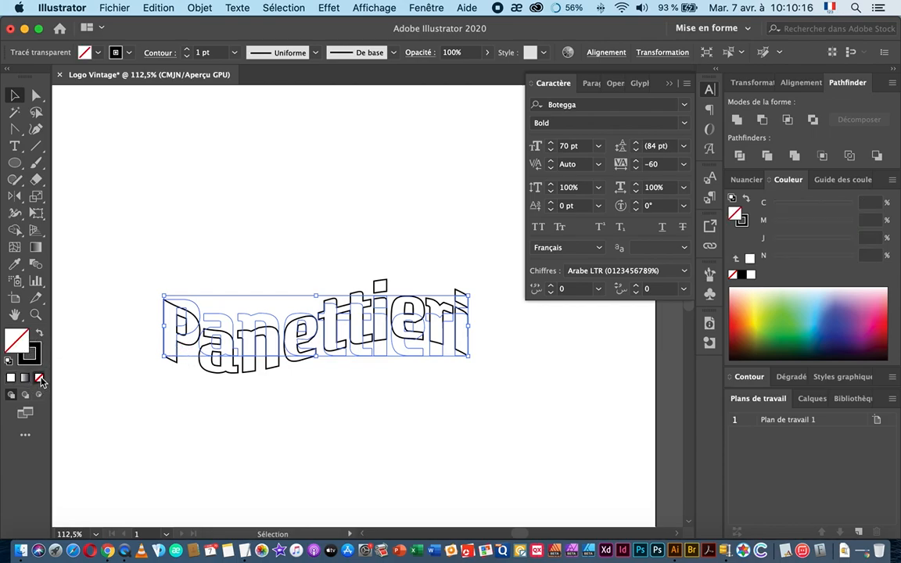
left_click(199, 9)
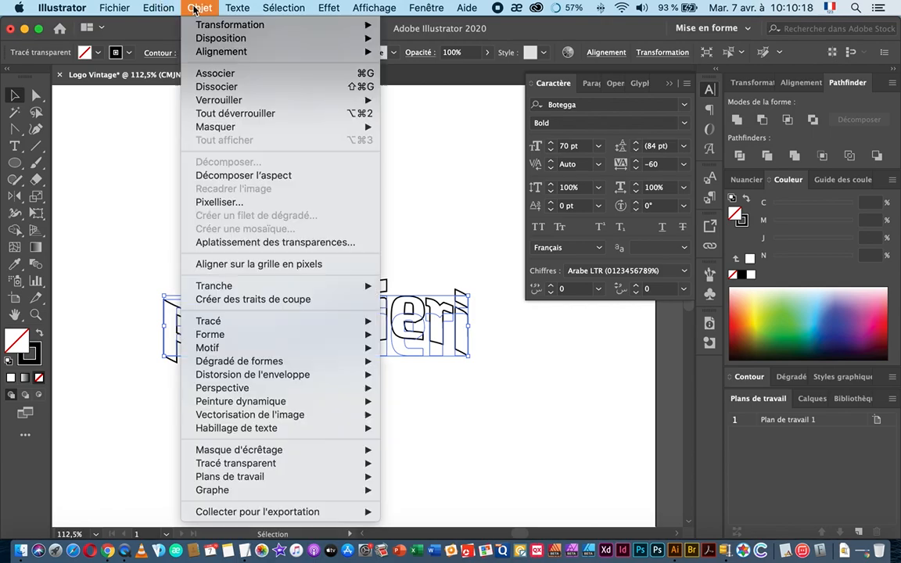
mouse_move(234, 321)
left_click(242, 176)
Examine the expanded letter outlines up close and compare their wave shape with the reference logo
key("super+space")
left_click_drag(159, 408, 235, 388)
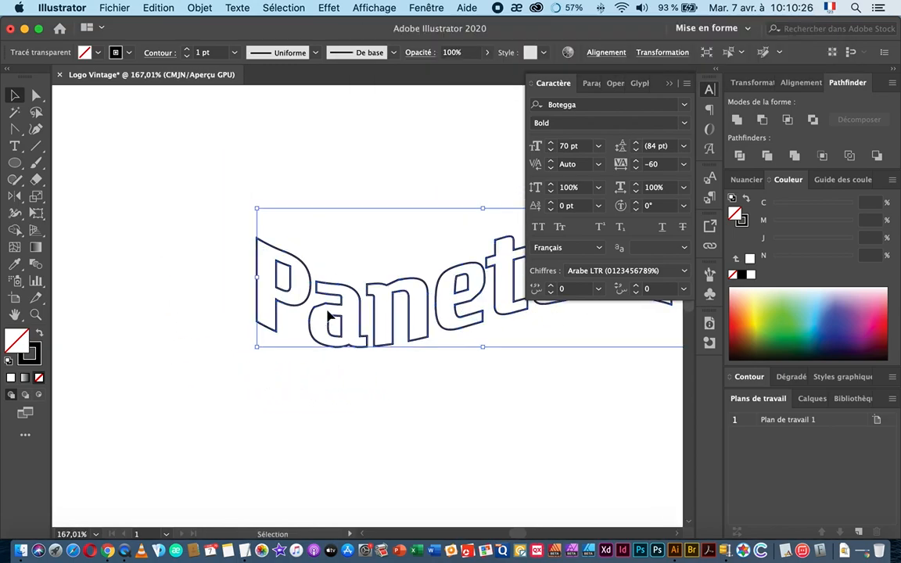
key("super+space")
left_click_drag(371, 344, 334, 381)
left_click_drag(466, 392, 416, 392)
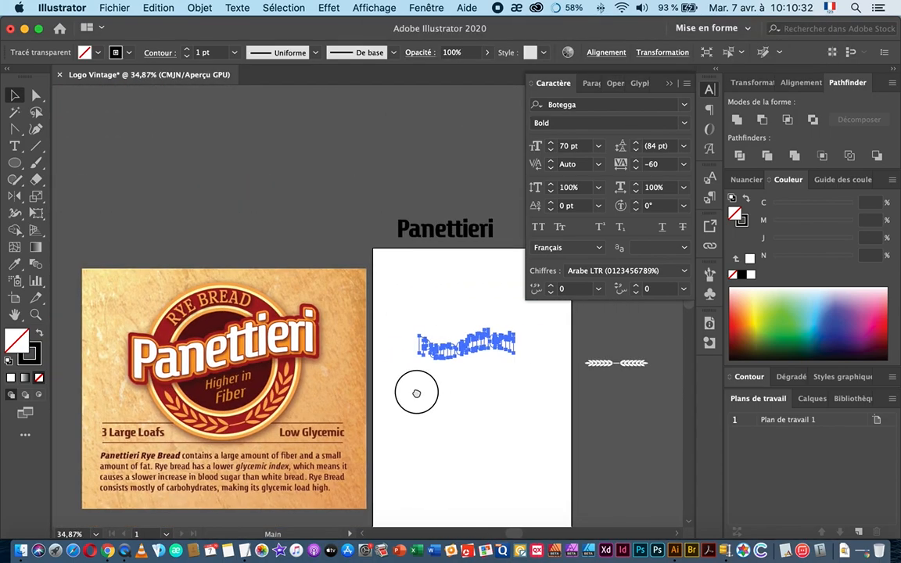
key("super+space")
left_click_drag(474, 373, 587, 371)
left_click_drag(501, 368, 570, 368)
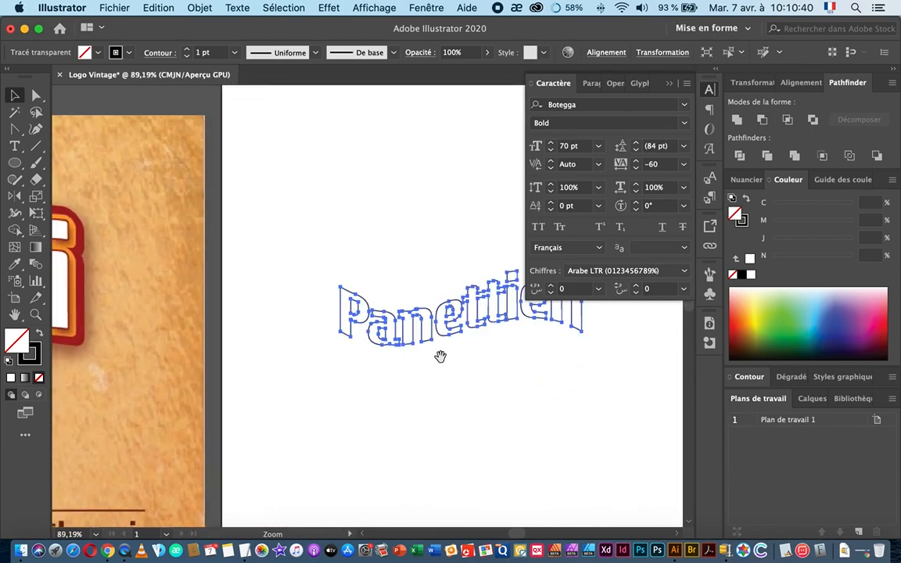
left_click_drag(438, 355, 371, 418)
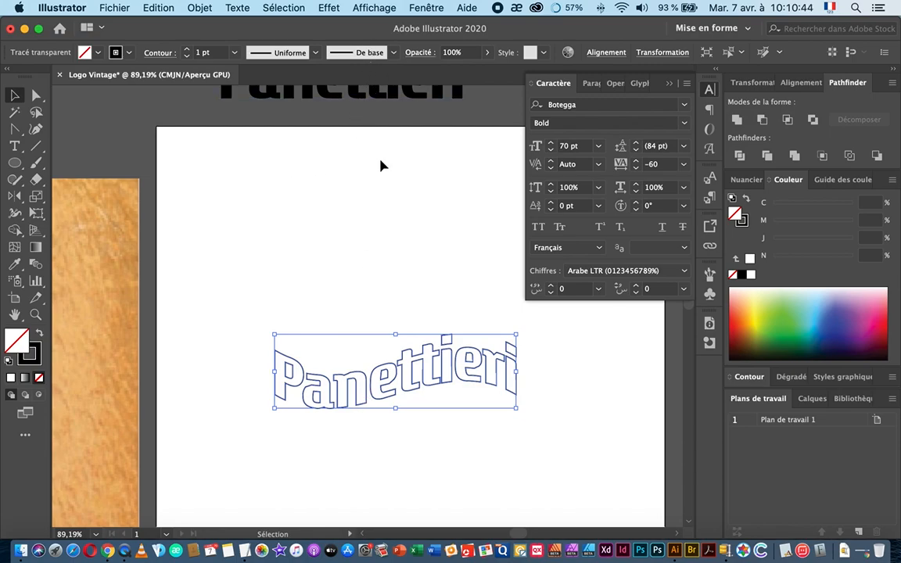
Duplicate the black live "Panettieri" text from above the artboard to just above the warped outlined lettering
left_click_drag(461, 340, 408, 318)
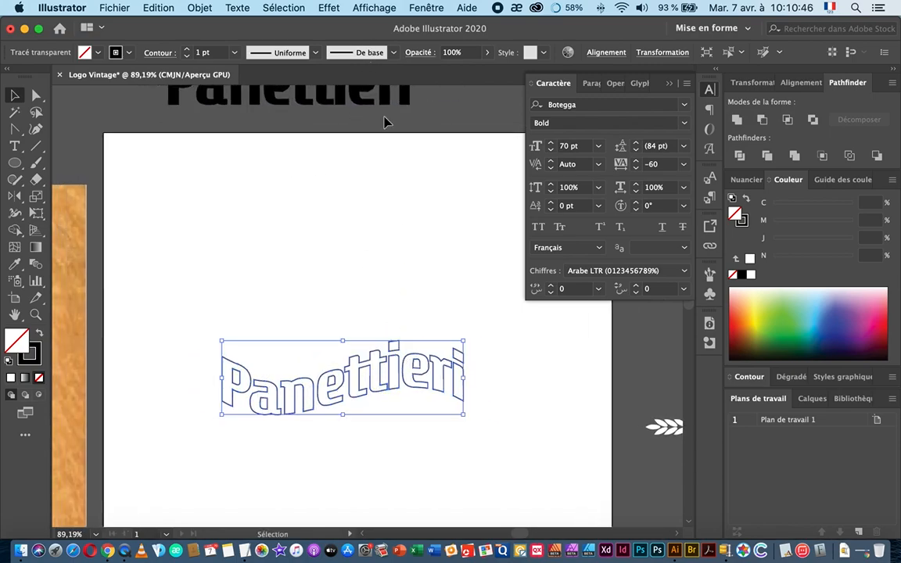
left_click_drag(363, 102, 412, 288)
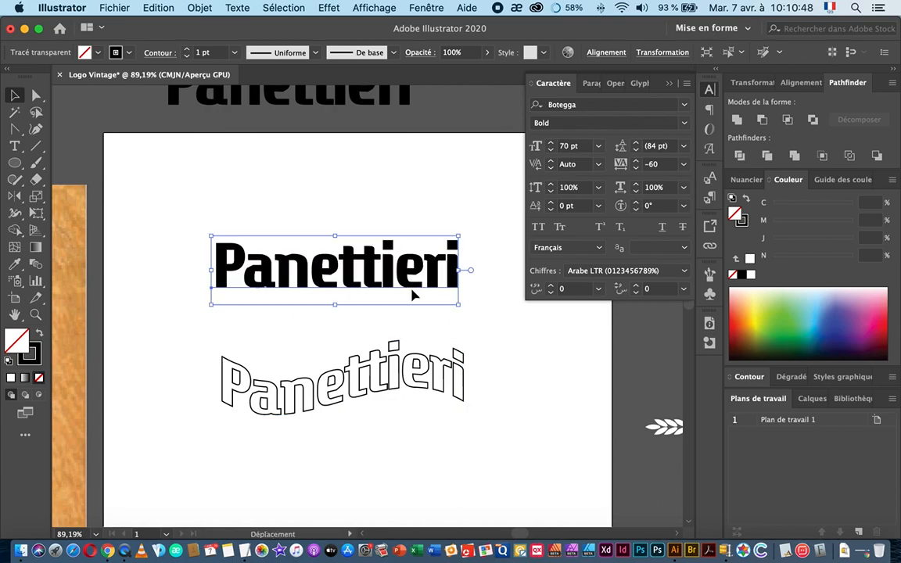
left_click_drag(331, 305, 260, 311)
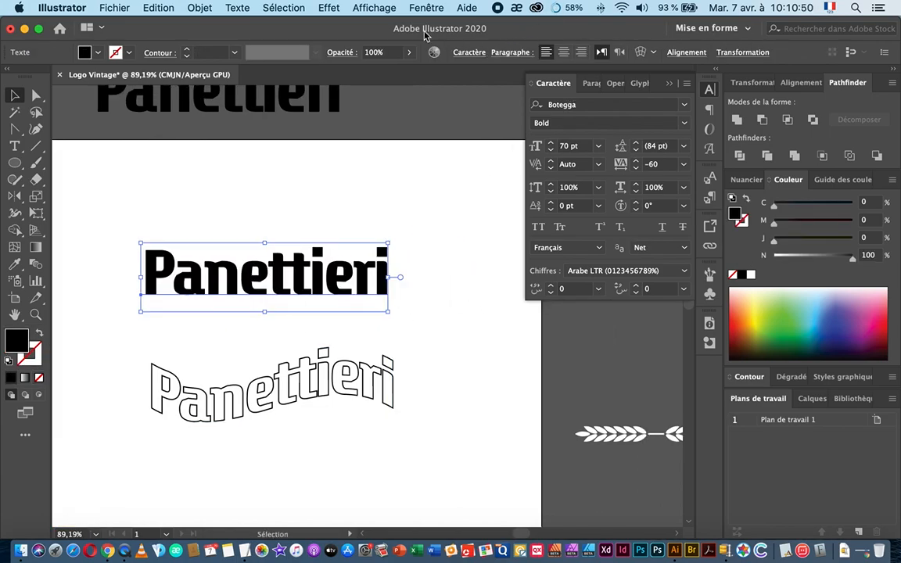
Apply a horizontal Drapeau warp with 60% bend and no distortion to the black "Panettieri" text
left_click(329, 8)
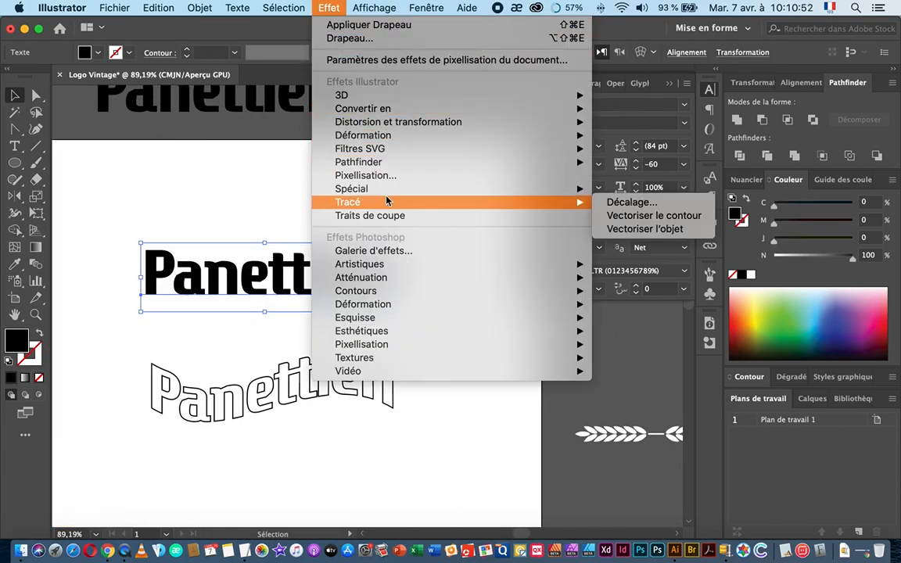
mouse_move(384, 139)
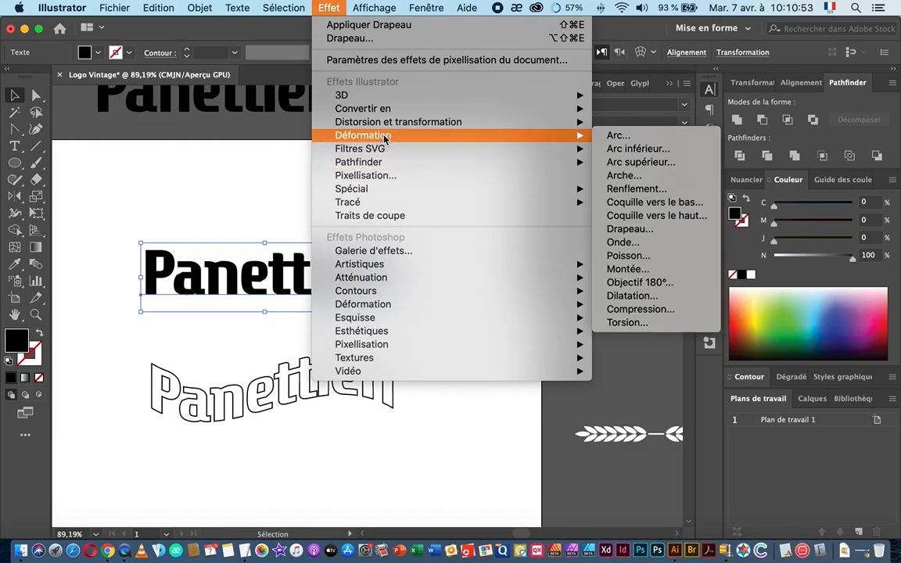
left_click(604, 229)
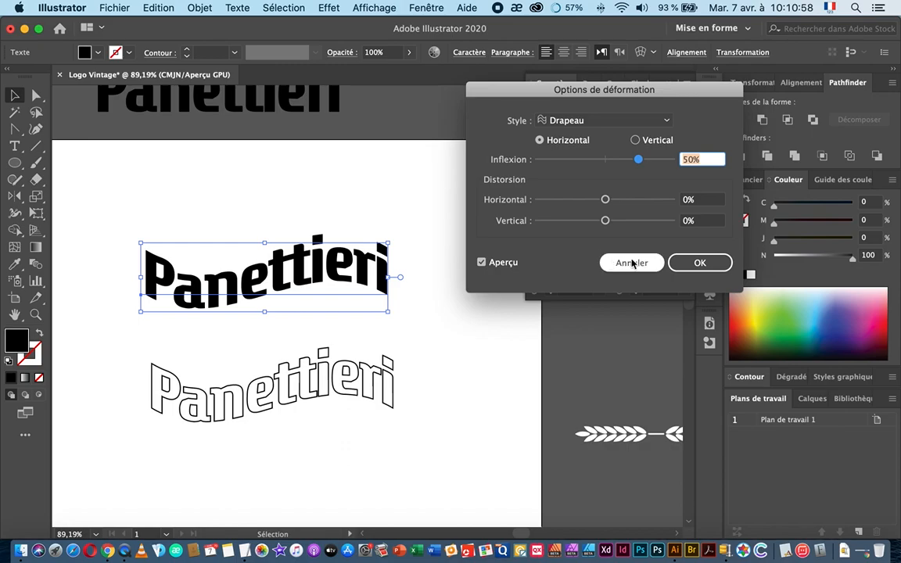
left_click_drag(639, 162, 646, 163)
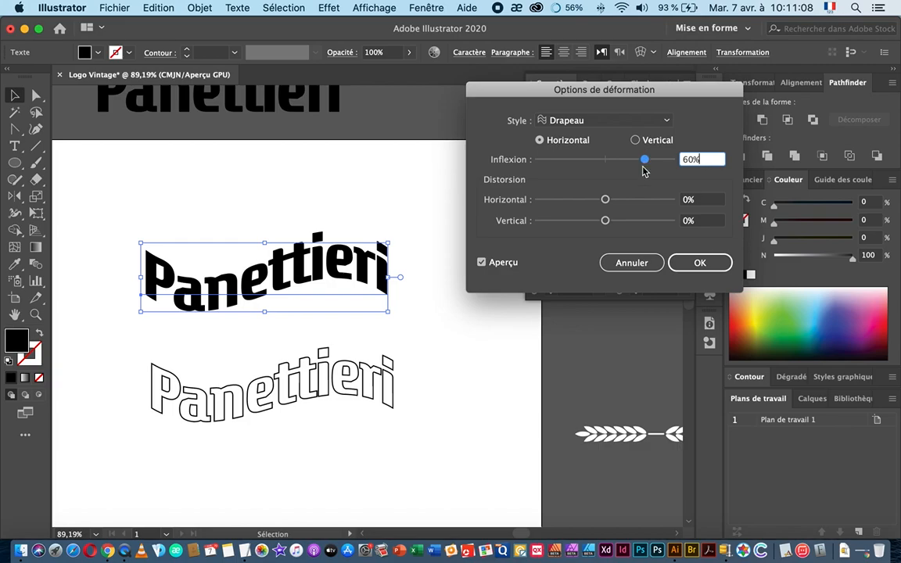
left_click(699, 265)
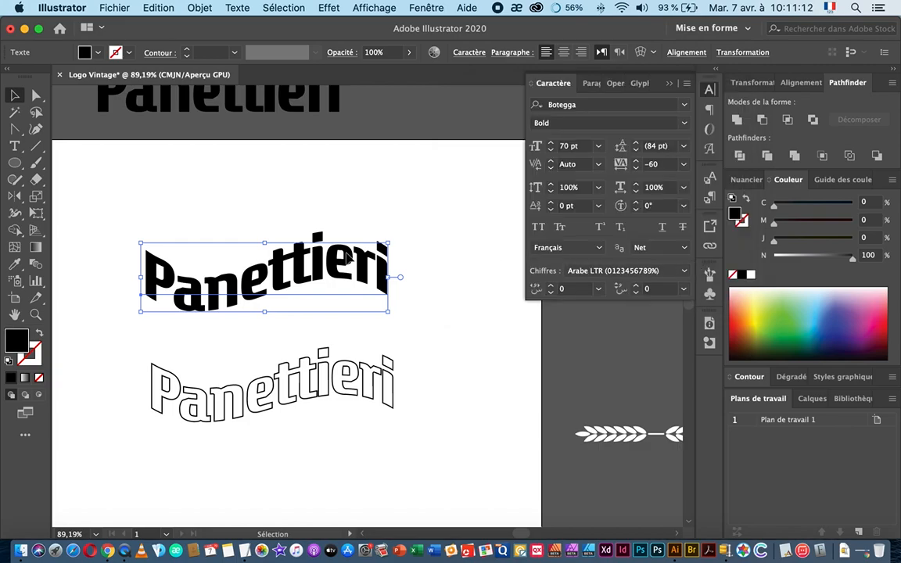
Convert the warped "Panettieri" text to outlines and expand its appearance so the letter shapes follow the wave
left_click(197, 10)
mouse_move(237, 8)
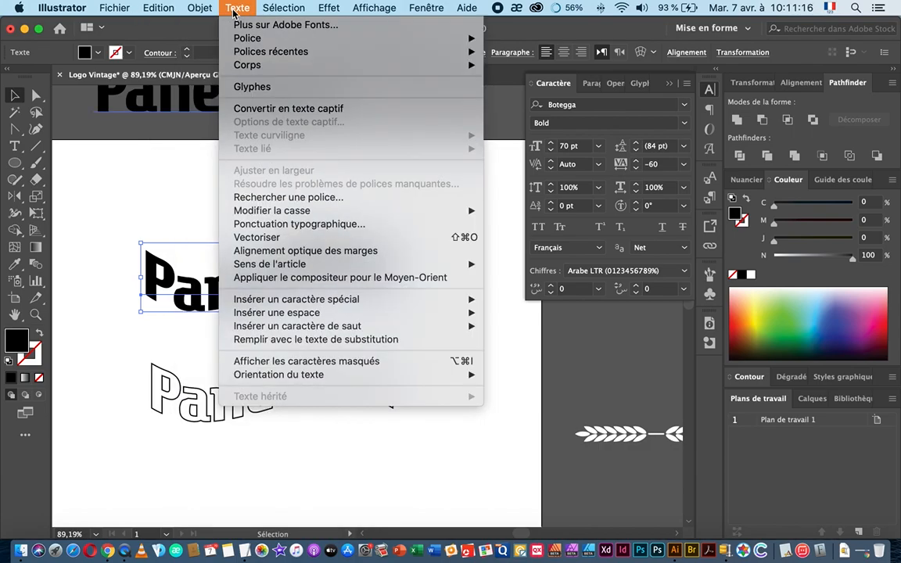
left_click(307, 236)
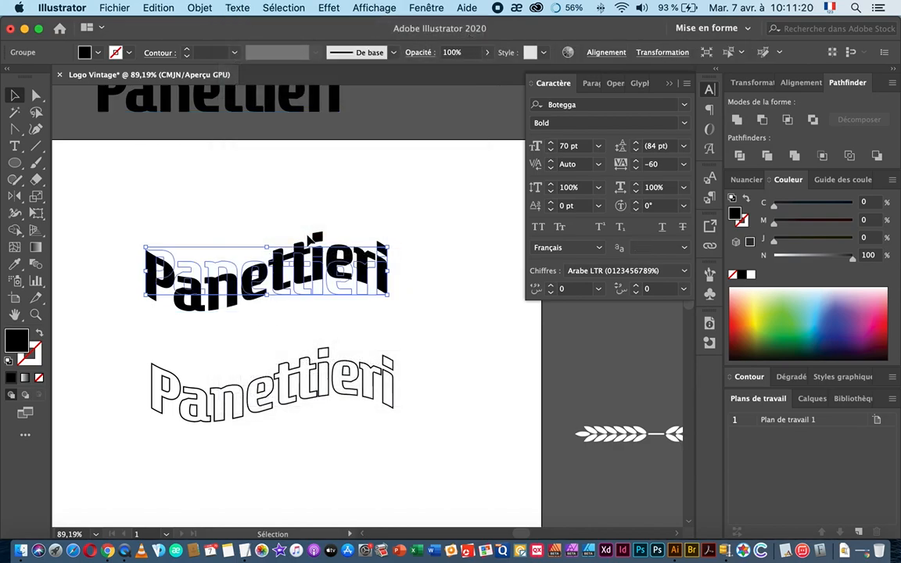
left_click(196, 10)
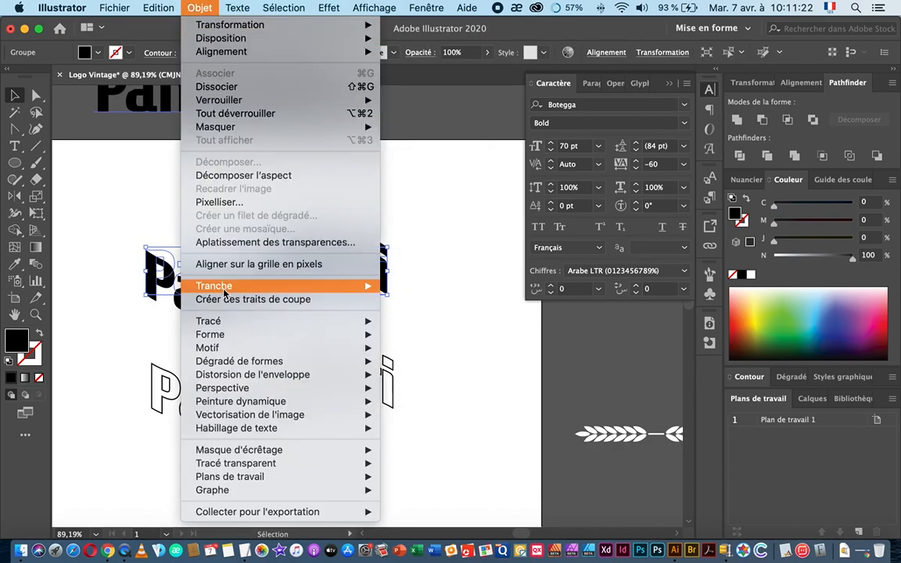
left_click(242, 180)
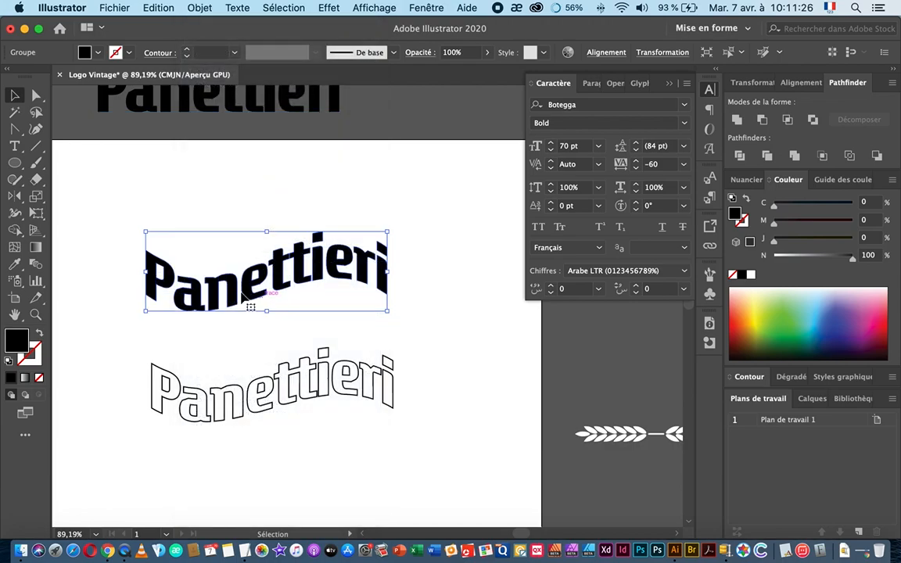
Turn the expanded black "Panettieri" letters into a single compound path
left_click(736, 121)
left_click(198, 10)
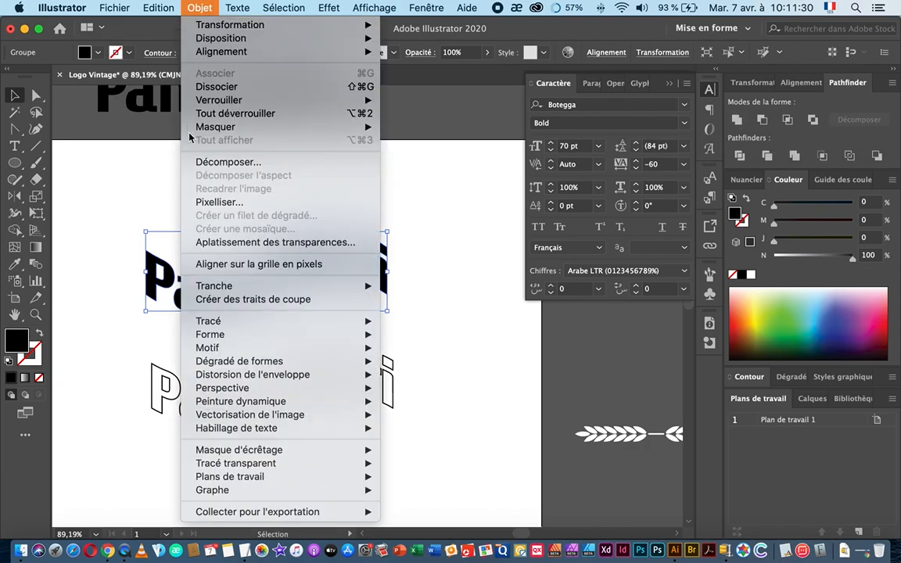
mouse_move(258, 467)
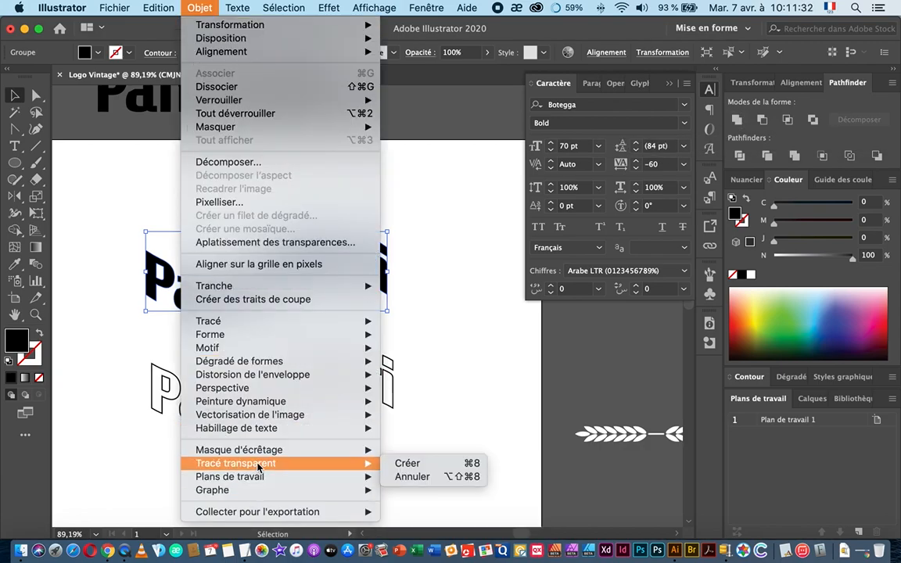
left_click(403, 464)
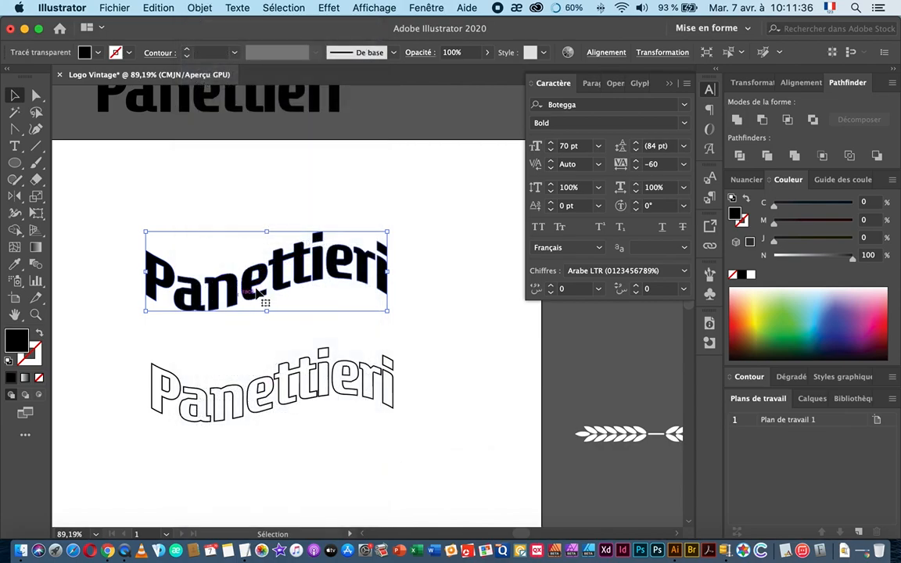
left_click(329, 8)
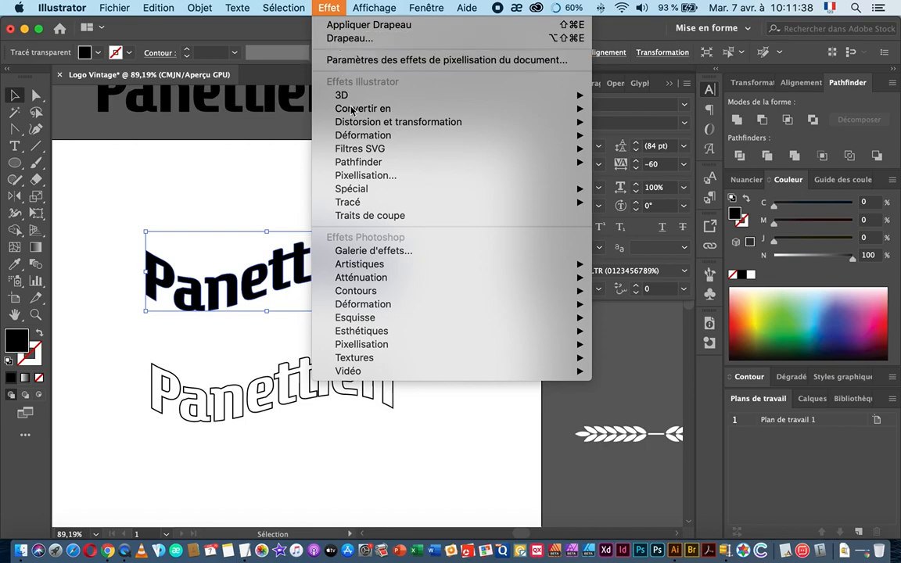
mouse_move(356, 140)
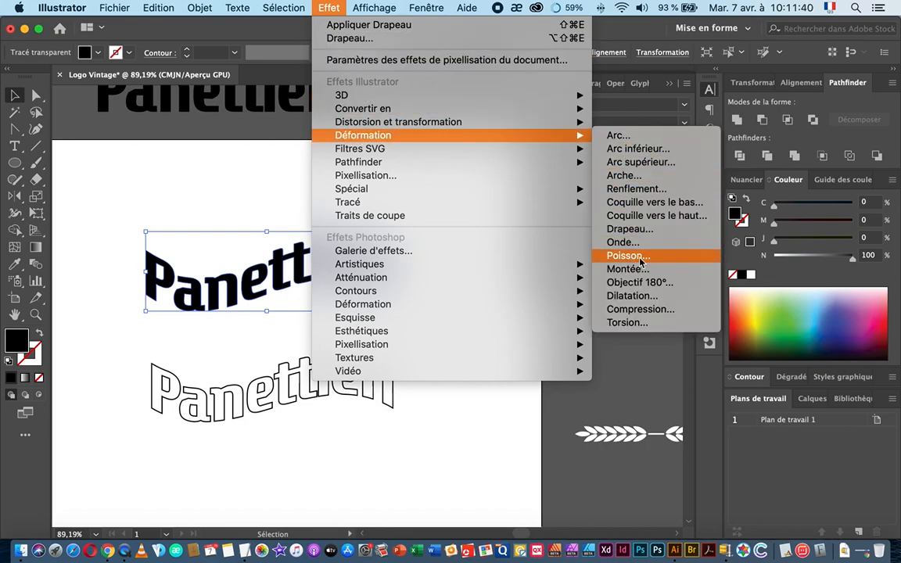
left_click(218, 184)
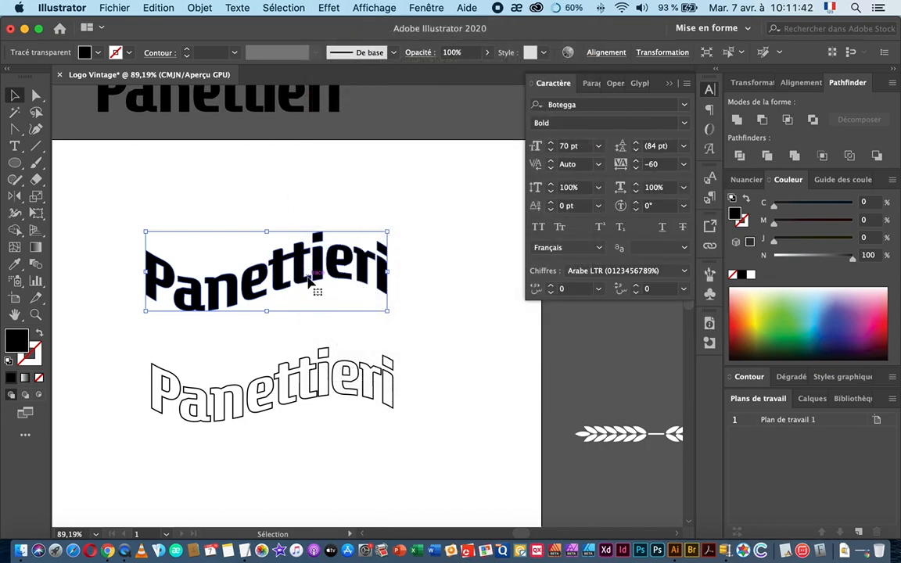
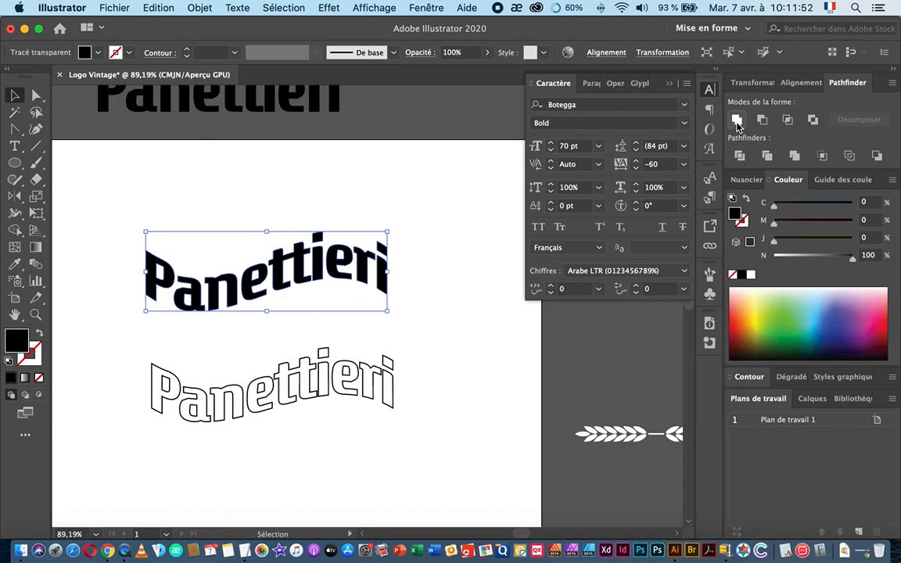
left_click(195, 8)
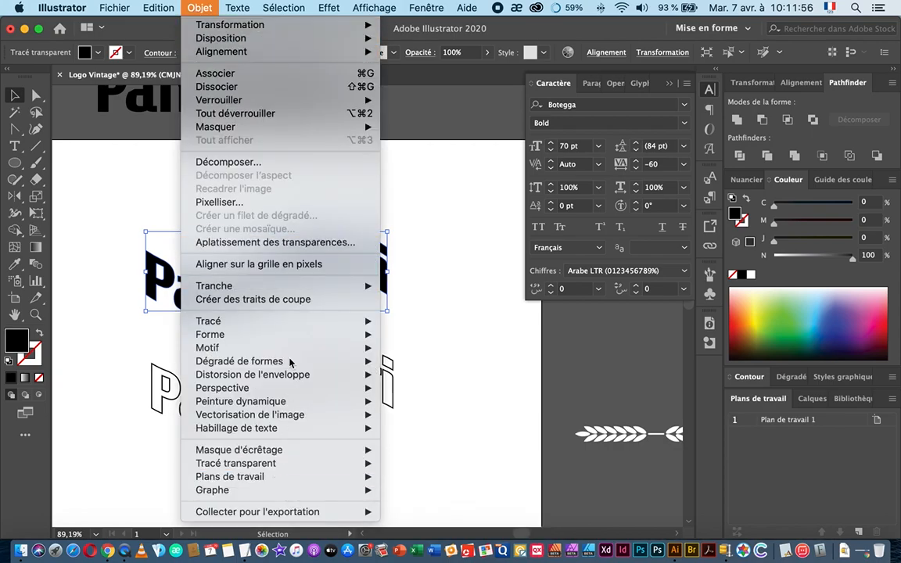
left_click(201, 8)
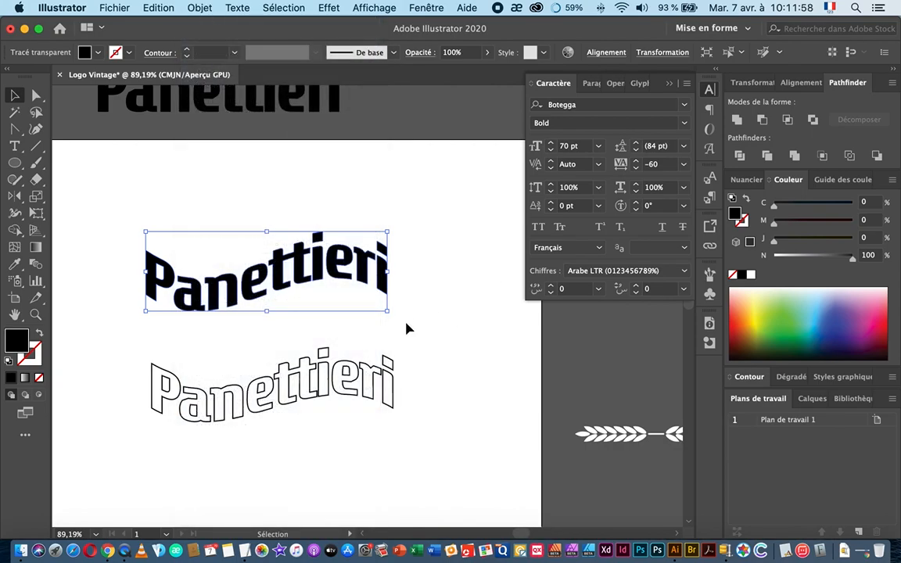
Give the new warped lettering the default white fill and 1 pt black stroke, and delete the older outlined lettering below it
key("d")
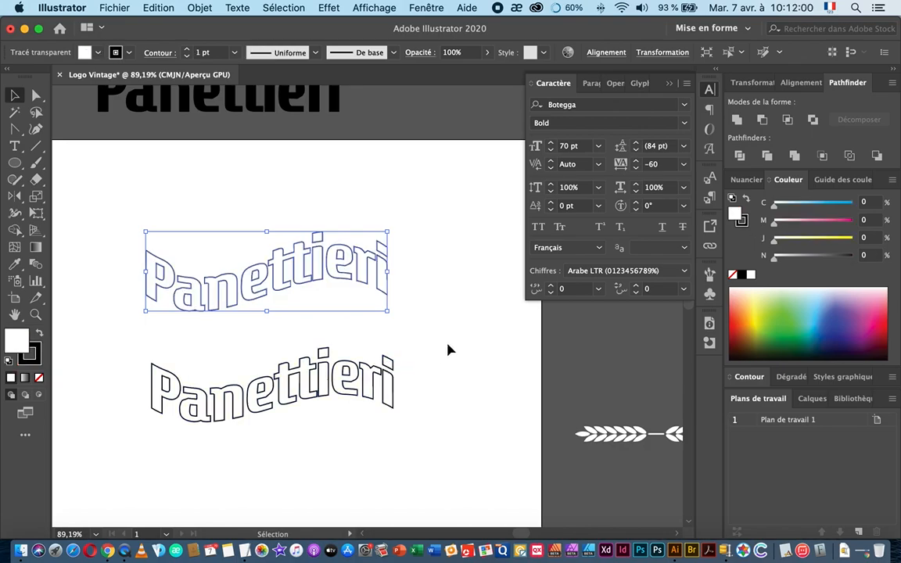
left_click(449, 355)
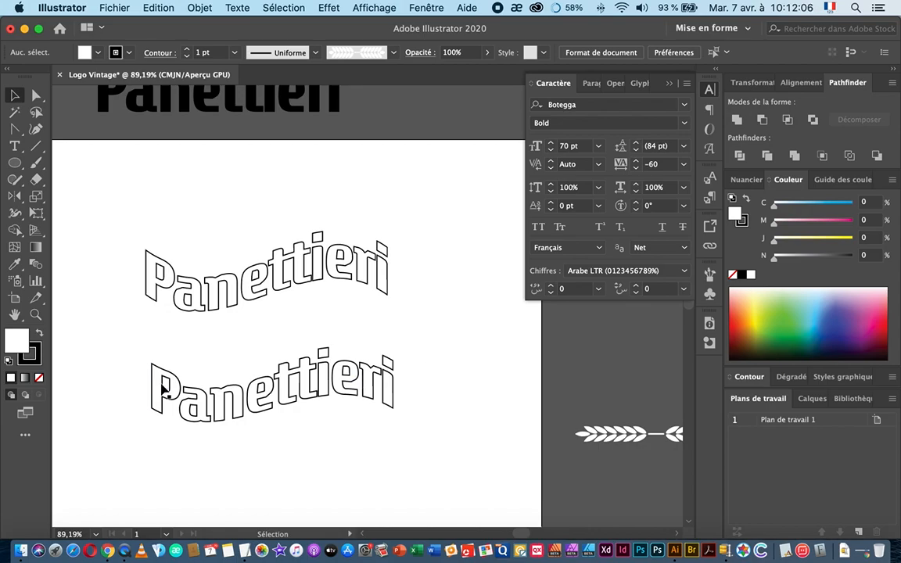
left_click_drag(113, 361, 305, 435)
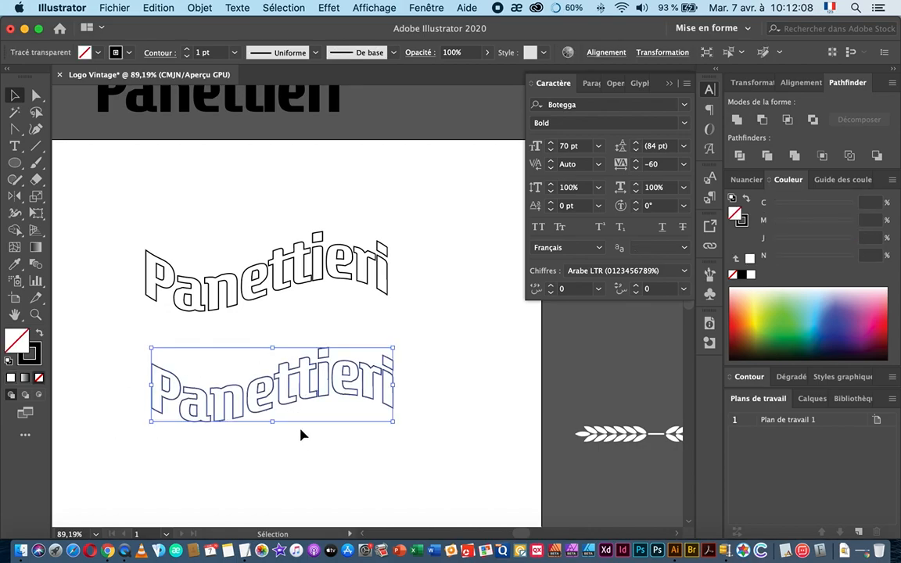
key("Delete")
Shear the remaining "Panettieri" lettering vertically so its start drops slightly and its end rises
left_click_drag(297, 288, 339, 314)
left_click_drag(317, 353, 350, 323)
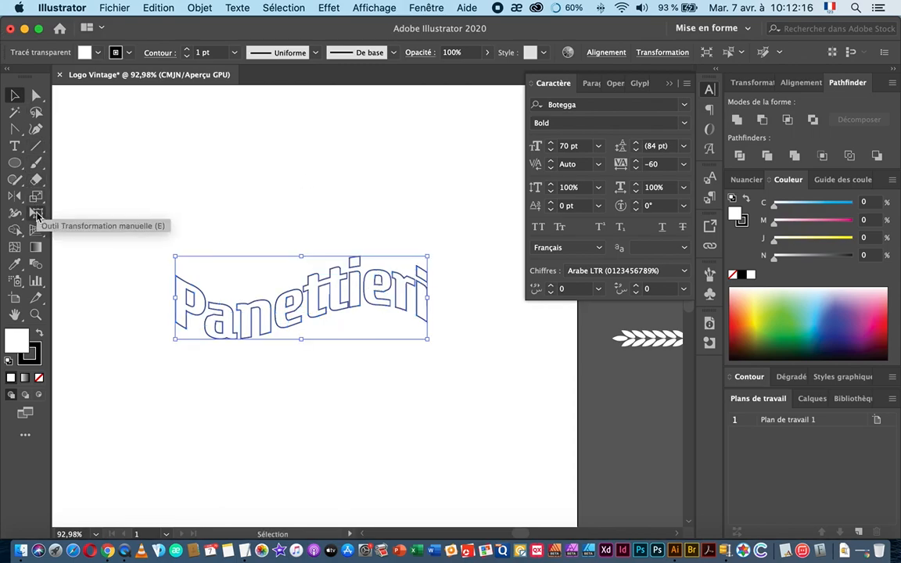
left_click(36, 197)
left_click_drag(36, 197, 92, 215)
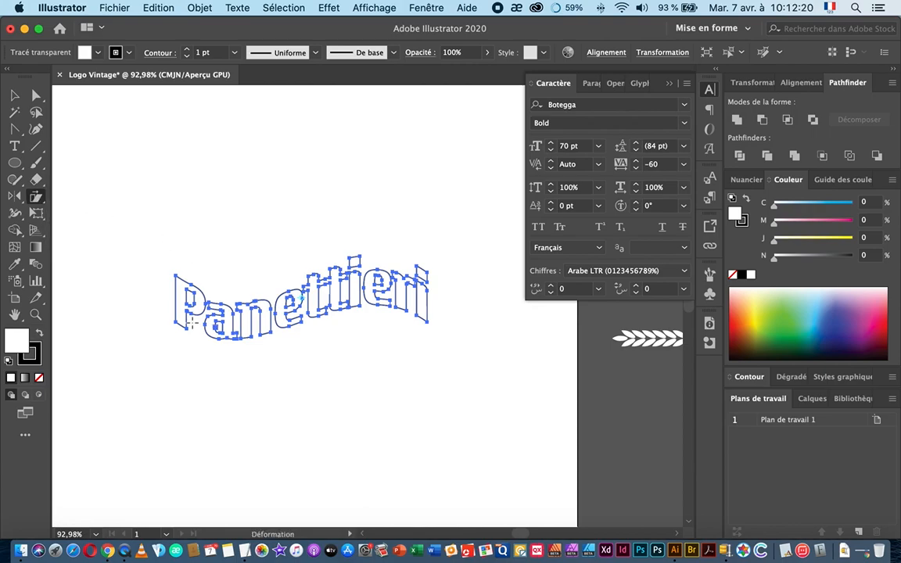
left_click_drag(162, 292, 166, 307)
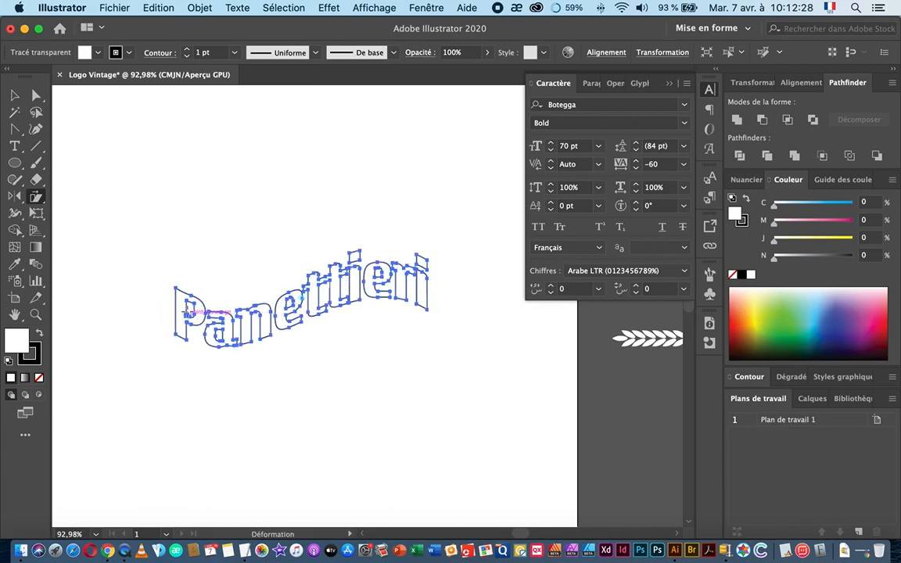
left_click(14, 96)
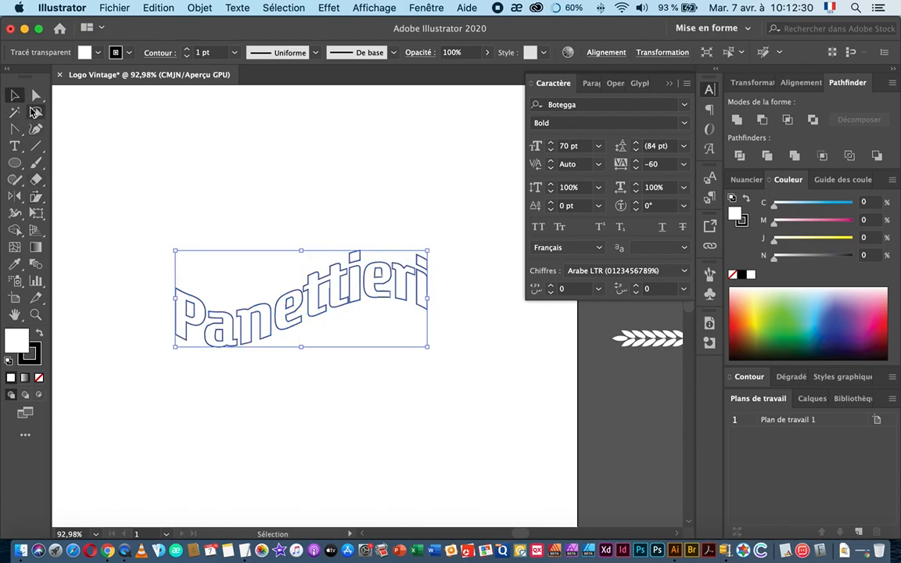
Create an offset path of 0,5 mm around the sheared lettering, with a Pointe join and a limit of 4
left_click(297, 139)
key("space")
left_click_drag(271, 242, 270, 262)
left_click(305, 312)
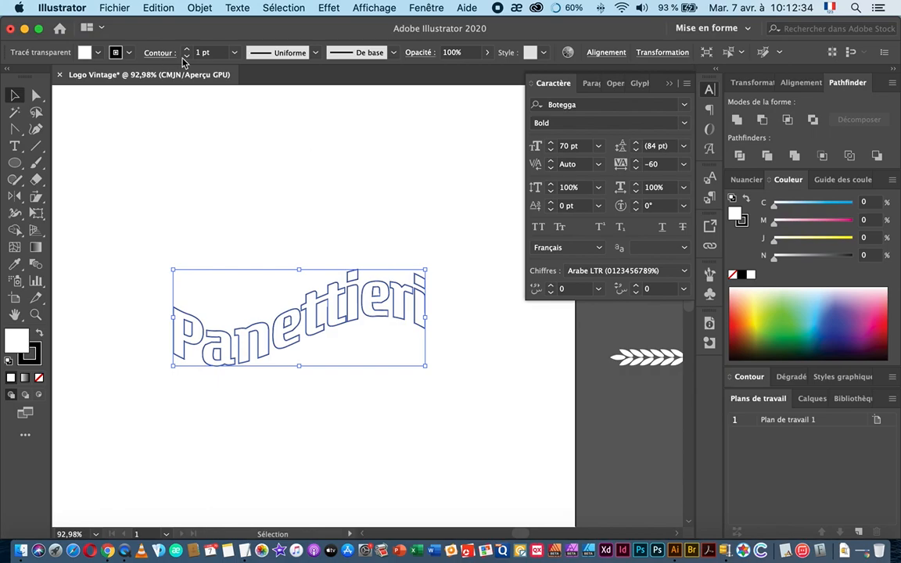
left_click(199, 9)
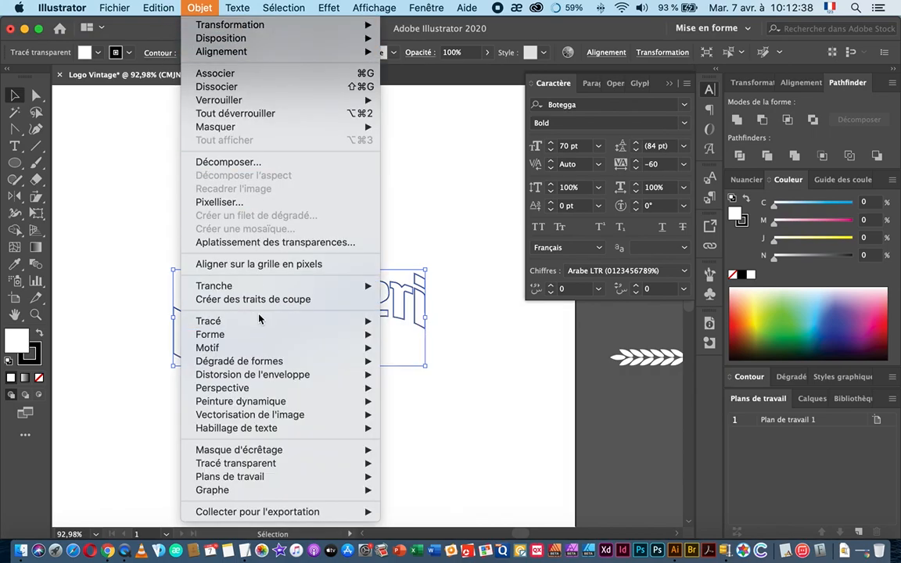
mouse_move(261, 321)
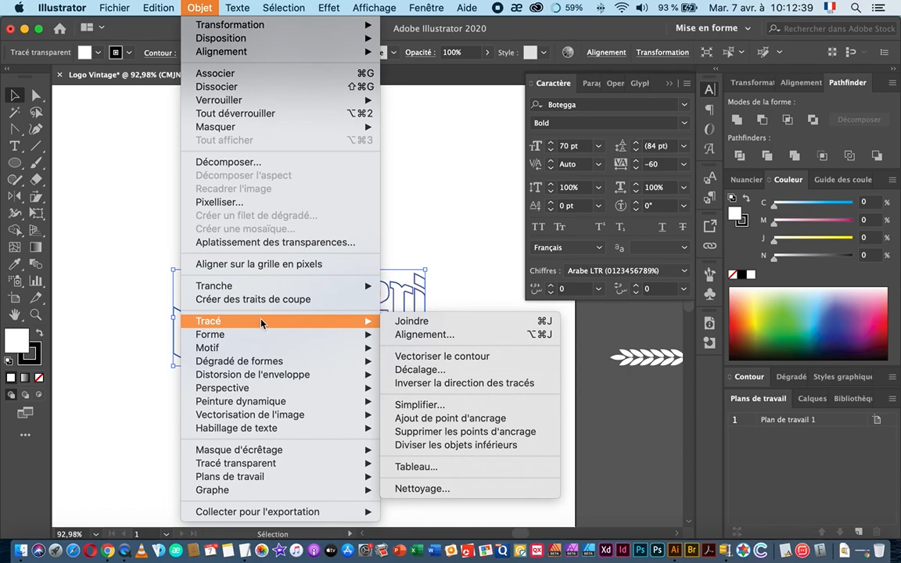
left_click(446, 372)
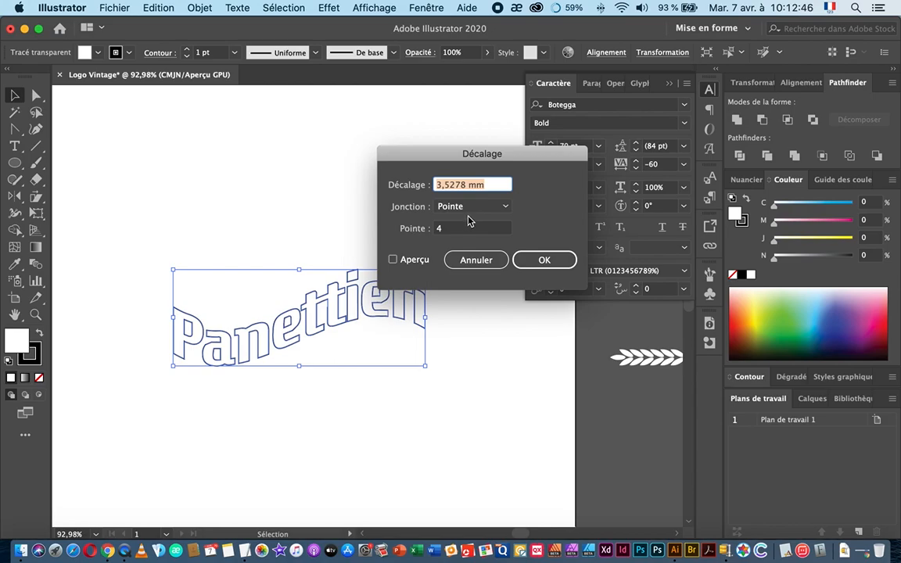
type("0,")
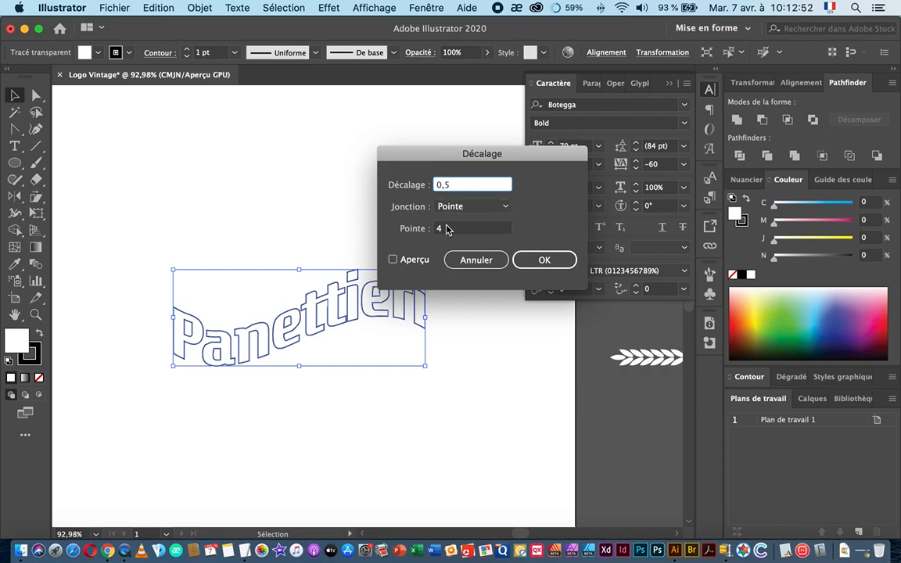
type("5")
left_click(403, 260)
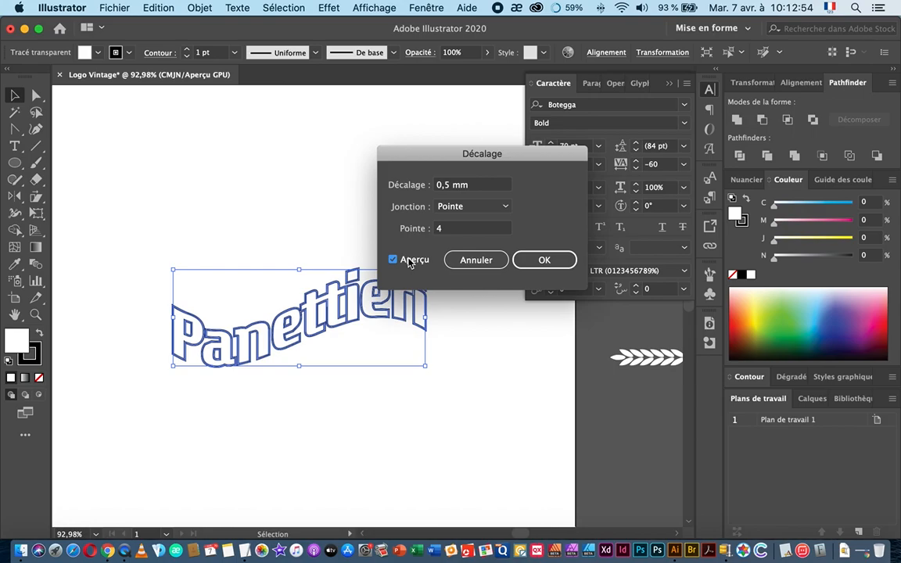
left_click(544, 270)
Remove the stroke from the white front "Panettieri" lettering
left_click_drag(399, 292, 545, 293)
left_click_drag(336, 322, 410, 322)
left_click(15, 96)
left_click_drag(311, 263, 262, 186)
left_click(268, 234)
left_click(265, 215)
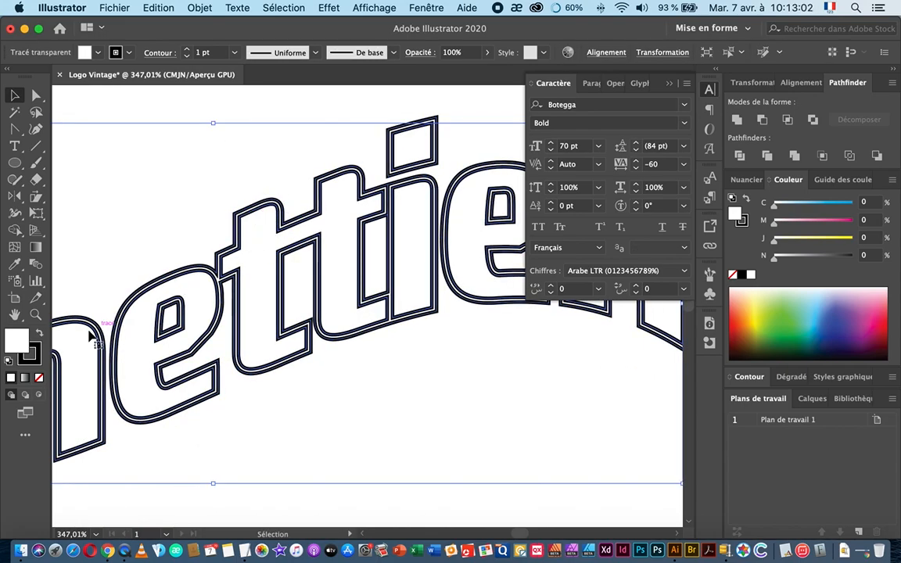
left_click(33, 358)
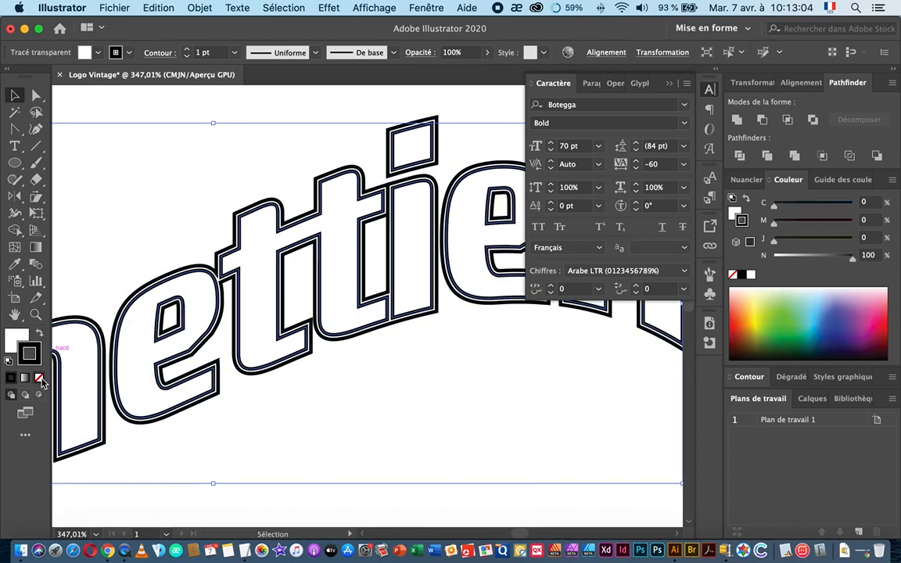
left_click(39, 378)
Remove the stroke from the first offset outline behind the white letters and fill it brown with C 0, M 65, J 77, N 58
left_click(237, 219)
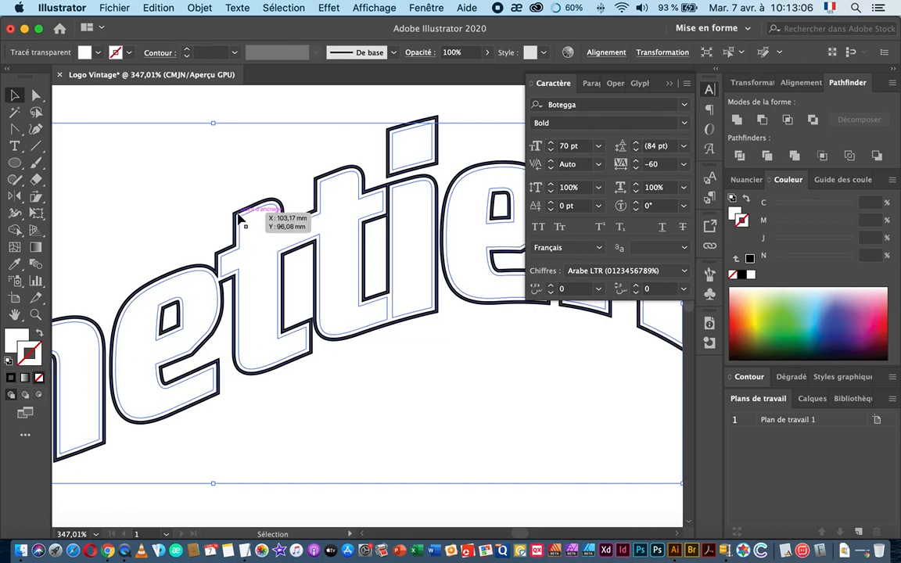
left_click(38, 378)
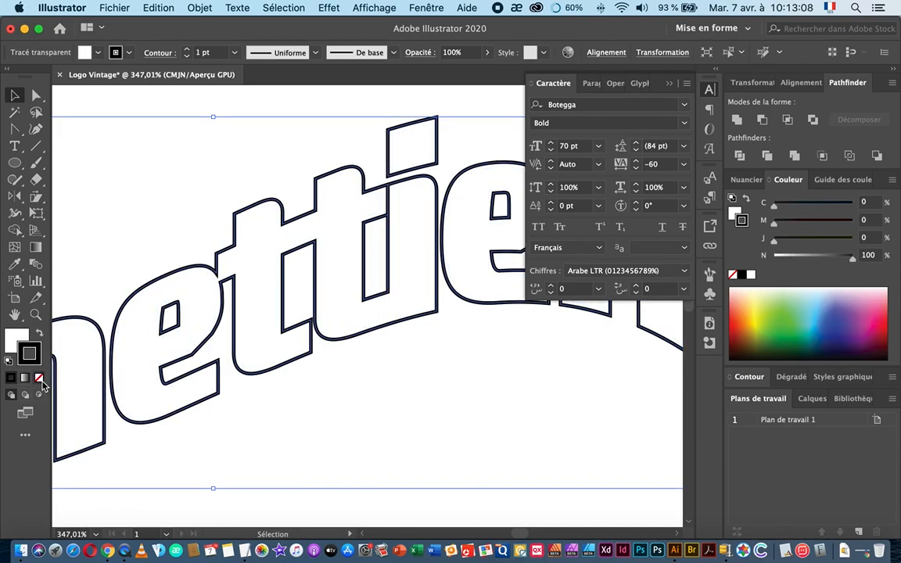
left_click(39, 379)
left_click(16, 341)
key("super+a")
left_click_drag(774, 222, 826, 222)
left_click_drag(774, 256, 796, 256)
left_click_drag(827, 223, 845, 227)
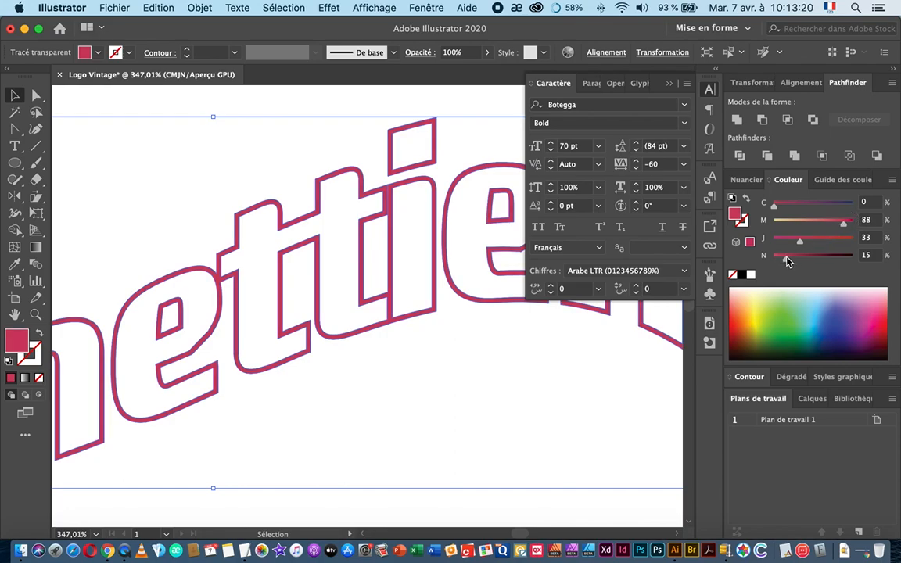
left_click_drag(796, 261, 815, 258)
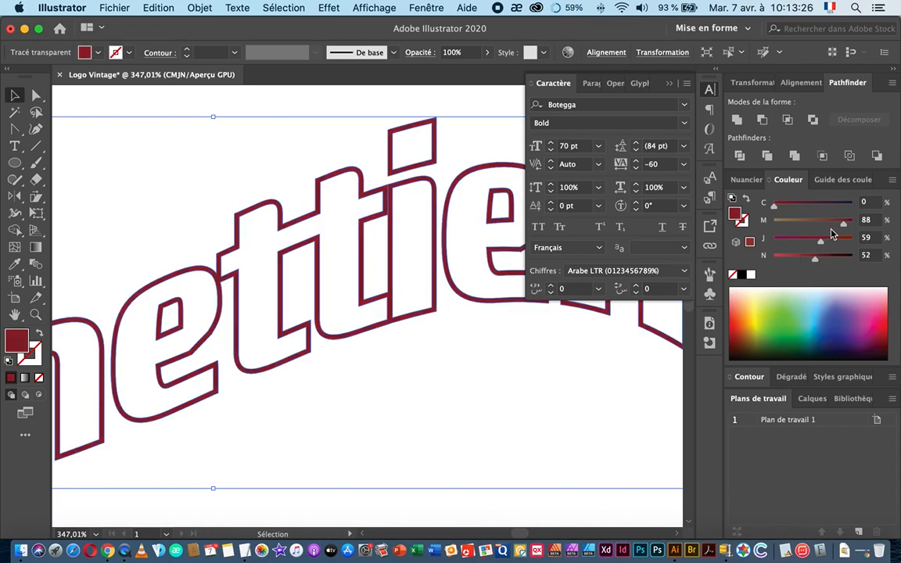
left_click_drag(844, 225, 823, 262)
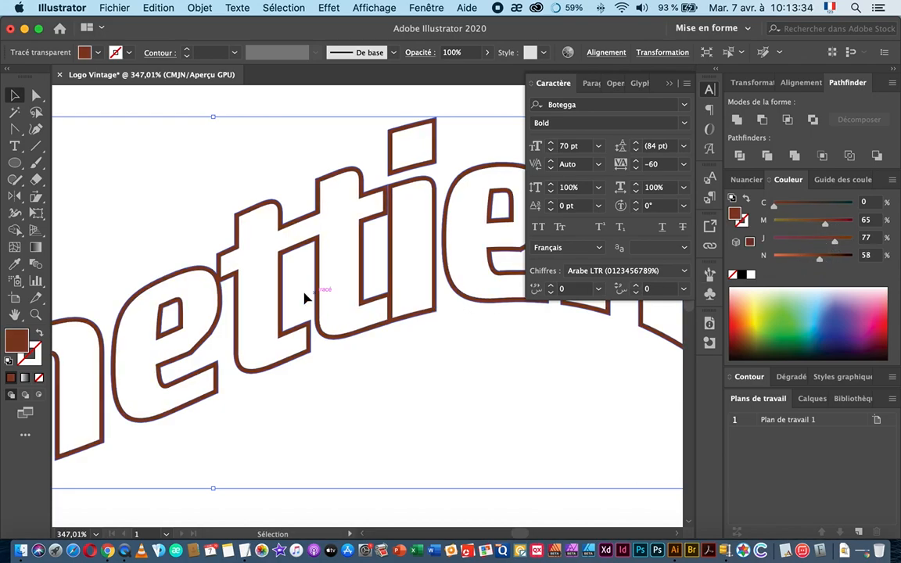
Create a 1 mm offset path around the brown outline with a Pointe join, and fill it orange with C 0, M 54, J 84, N 10
left_click(200, 11)
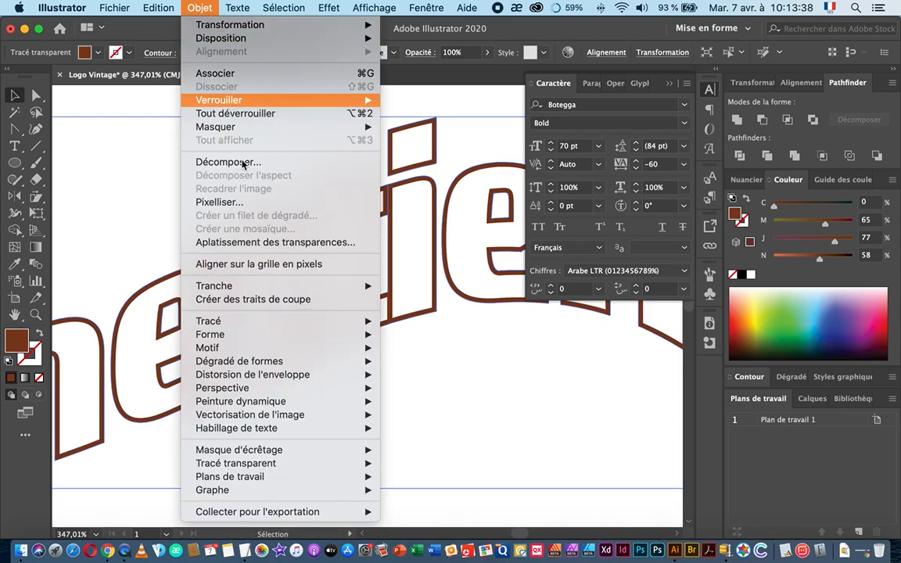
mouse_move(337, 320)
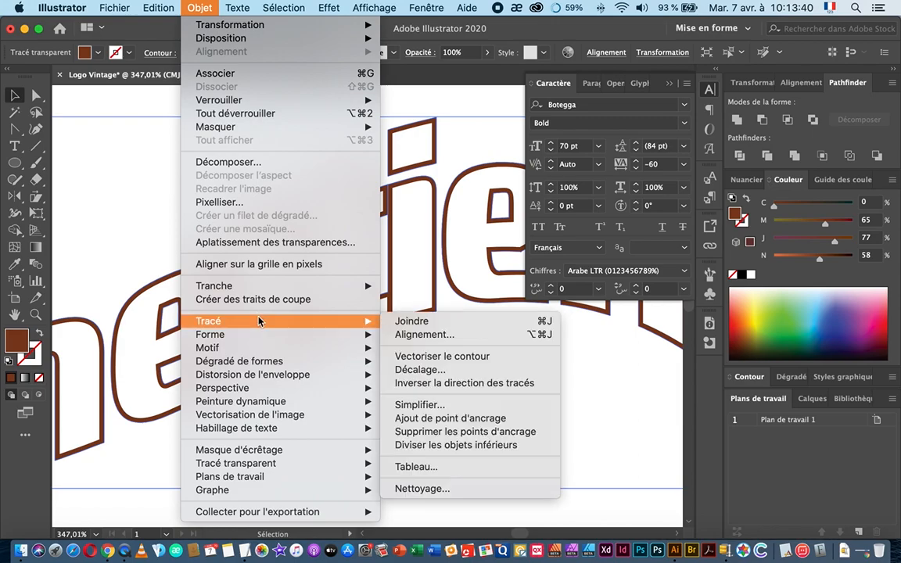
left_click(426, 369)
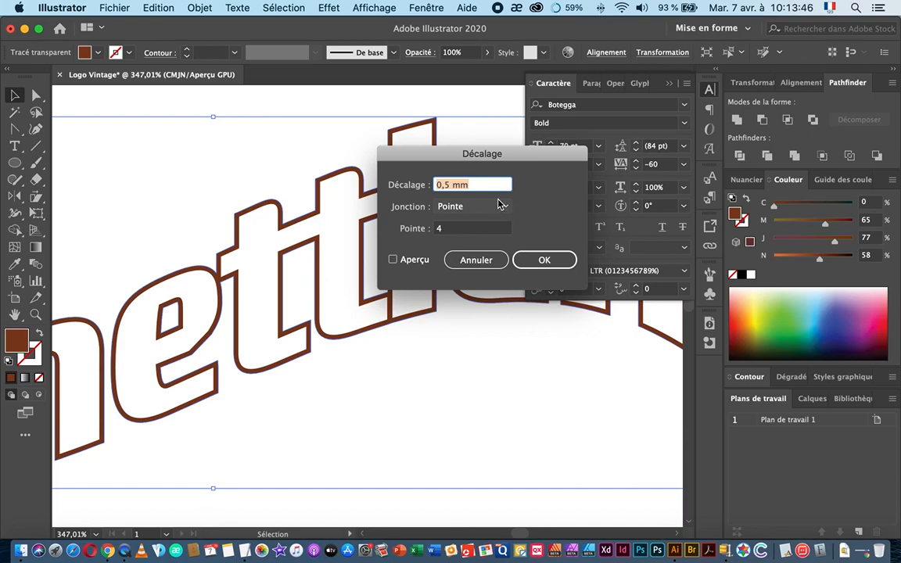
type("1,5")
left_click(415, 260)
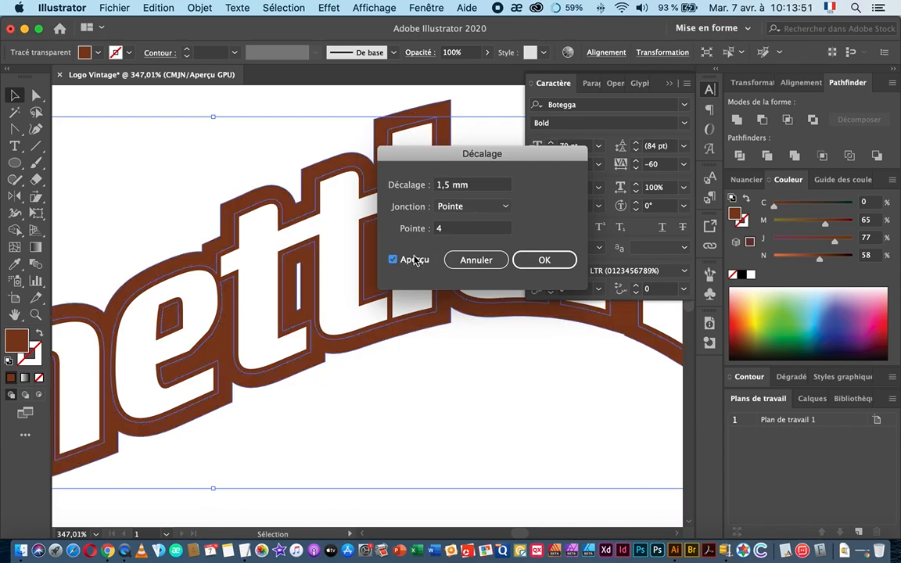
left_click(450, 190)
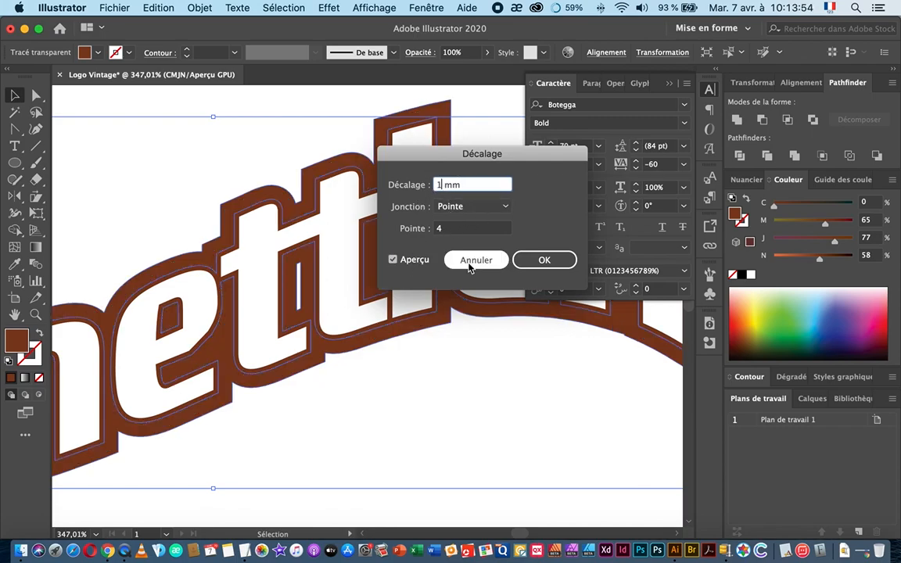
key("Tab")
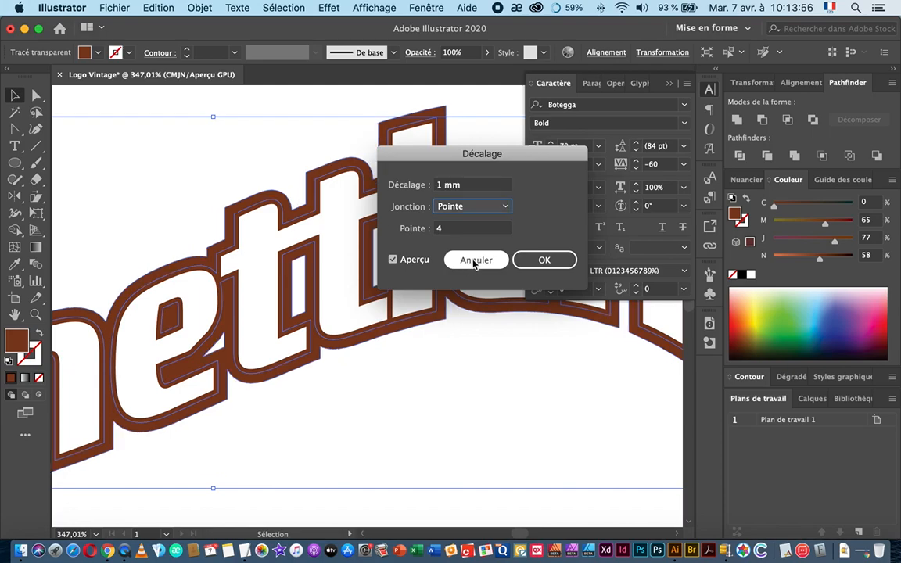
left_click(541, 263)
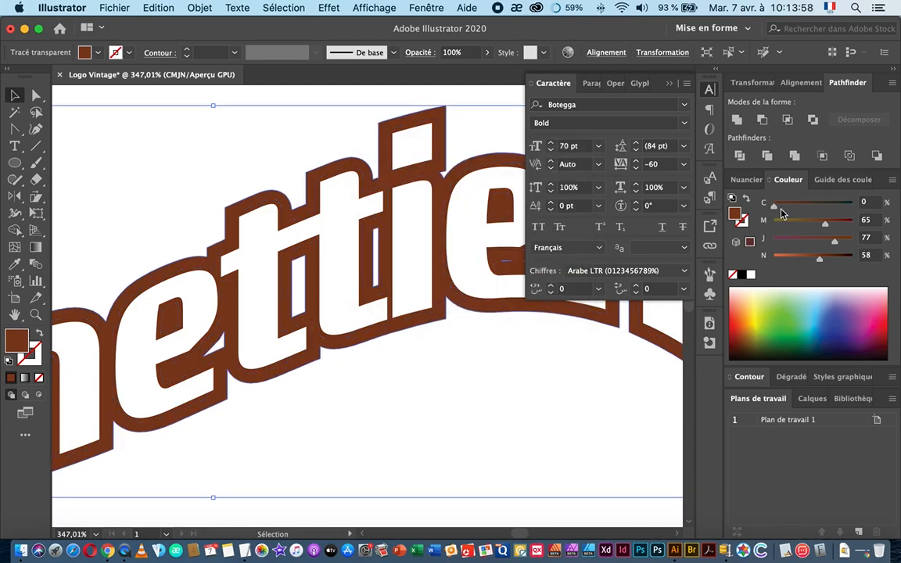
left_click_drag(817, 262, 780, 262)
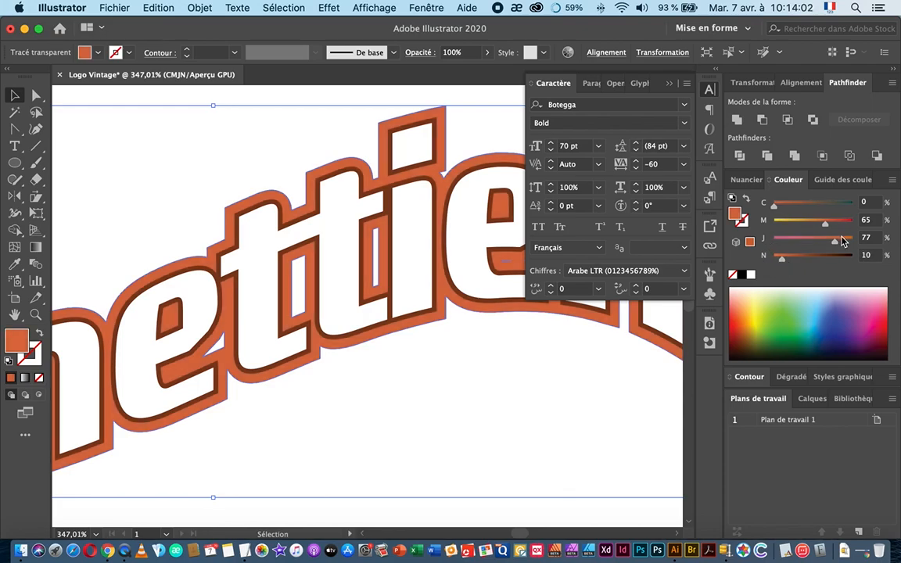
left_click_drag(825, 225, 842, 244)
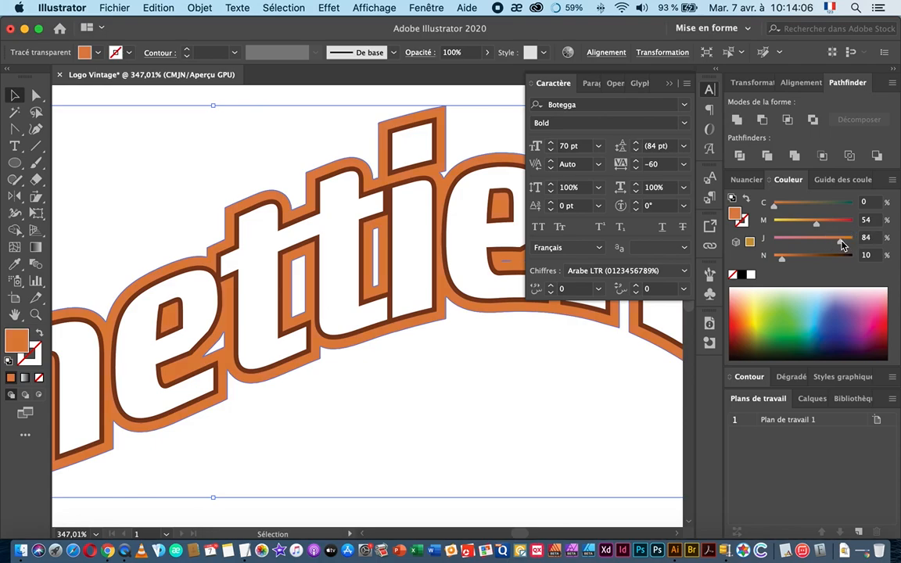
Create a 1,7 mm offset path around the orange outline with a Pointe join and a limit of 4
left_click(199, 9)
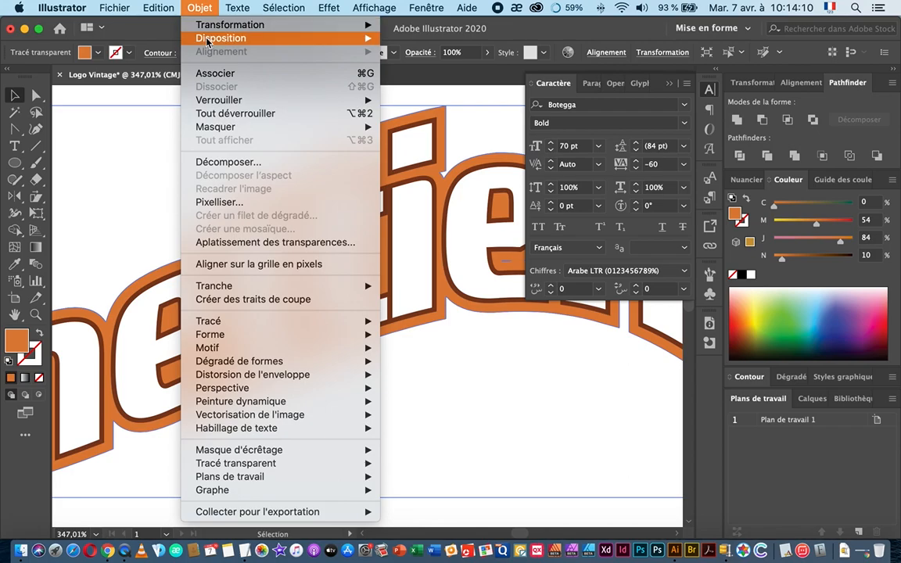
mouse_move(268, 328)
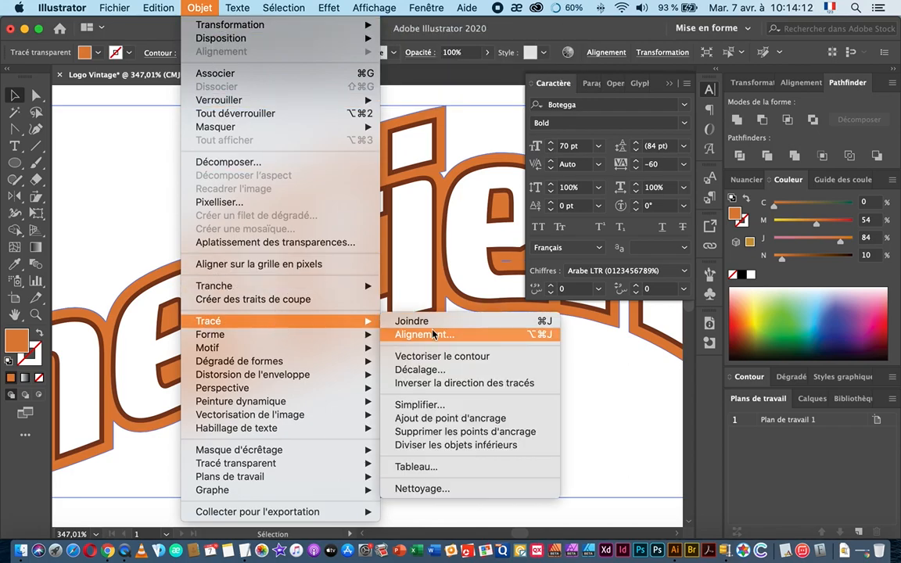
left_click(422, 370)
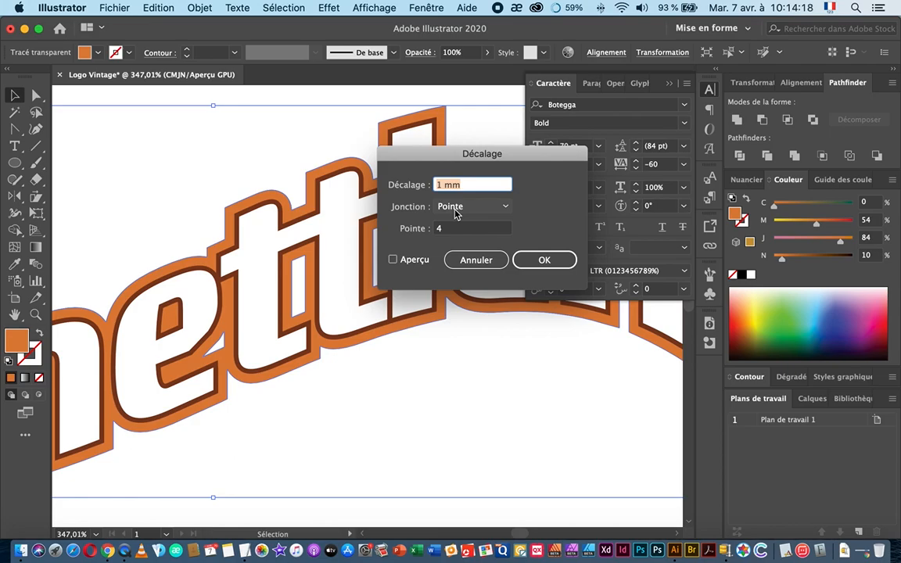
key("Left")
key("Tab")
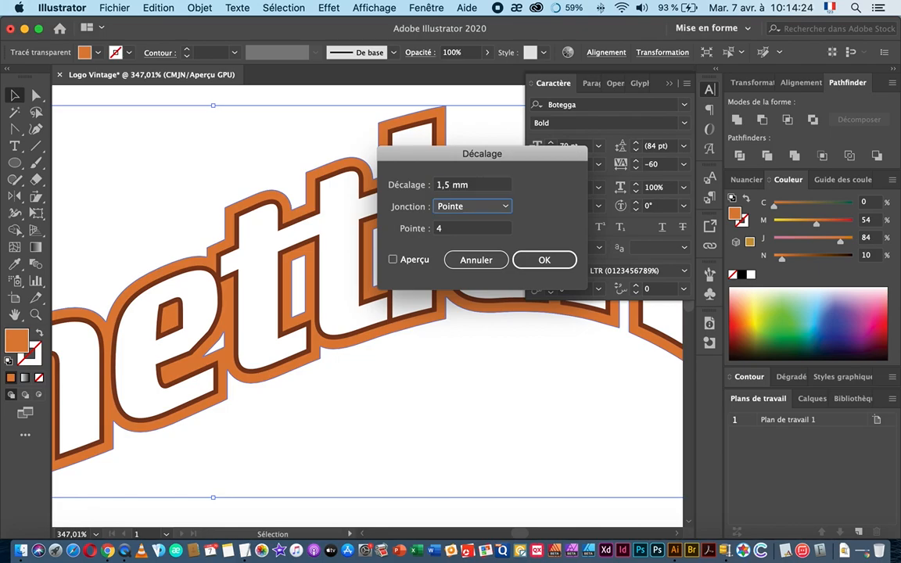
left_click(393, 259)
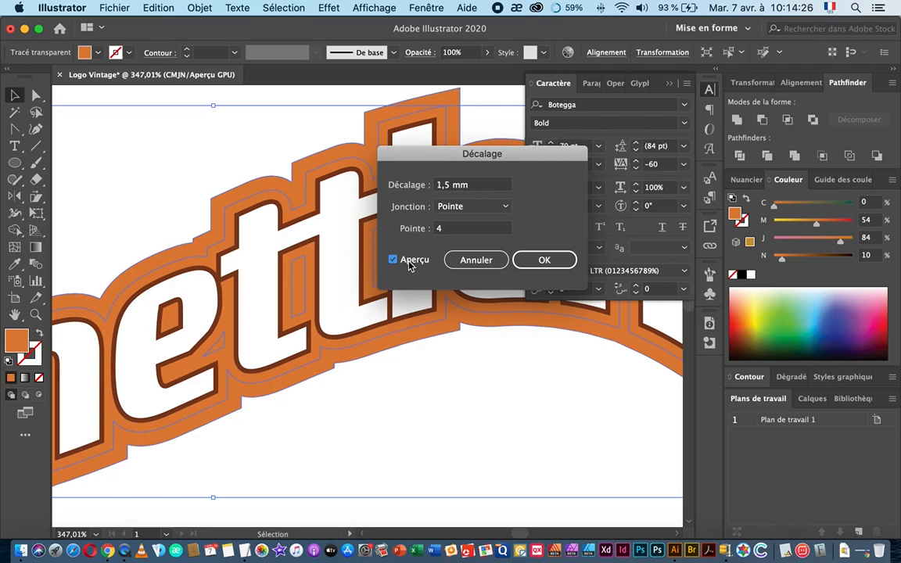
left_click(448, 190)
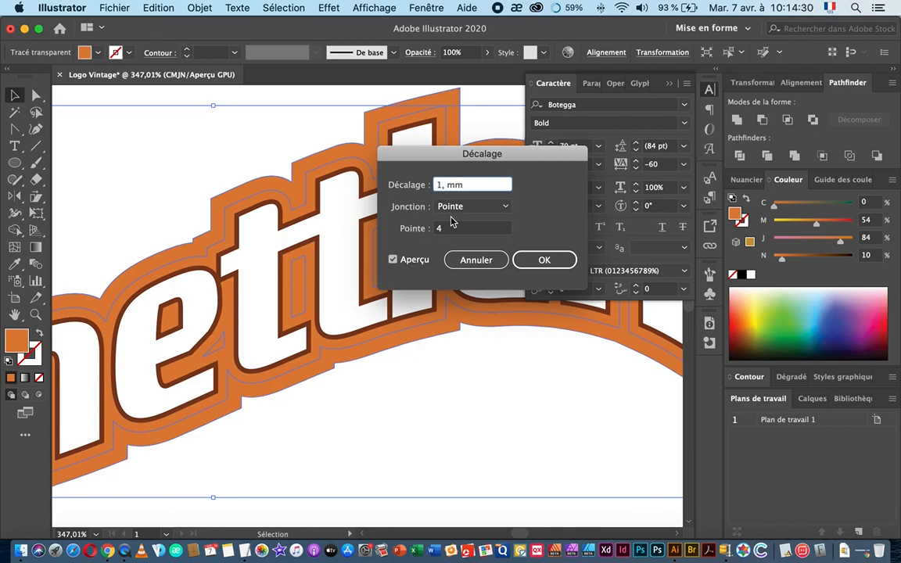
type("7")
key("Tab")
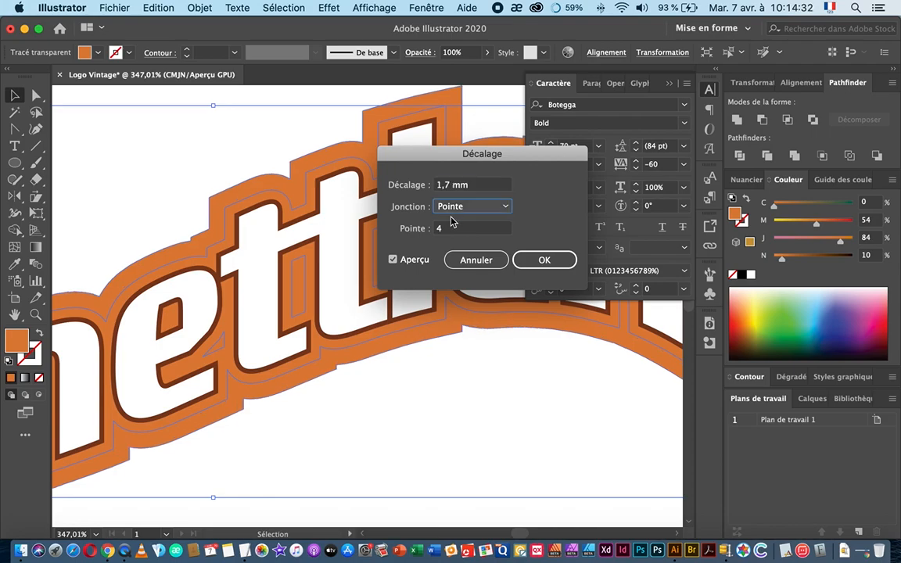
left_click(536, 259)
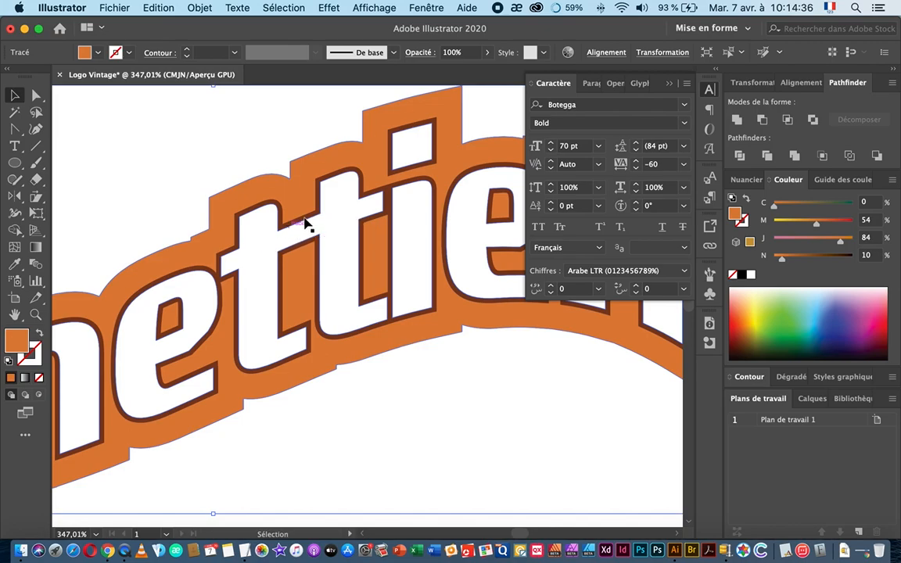
Fill the new outermost offset shape with the brown sampled from the thin outline around the white letters
key("super+space")
left_click_drag(298, 202, 456, 281)
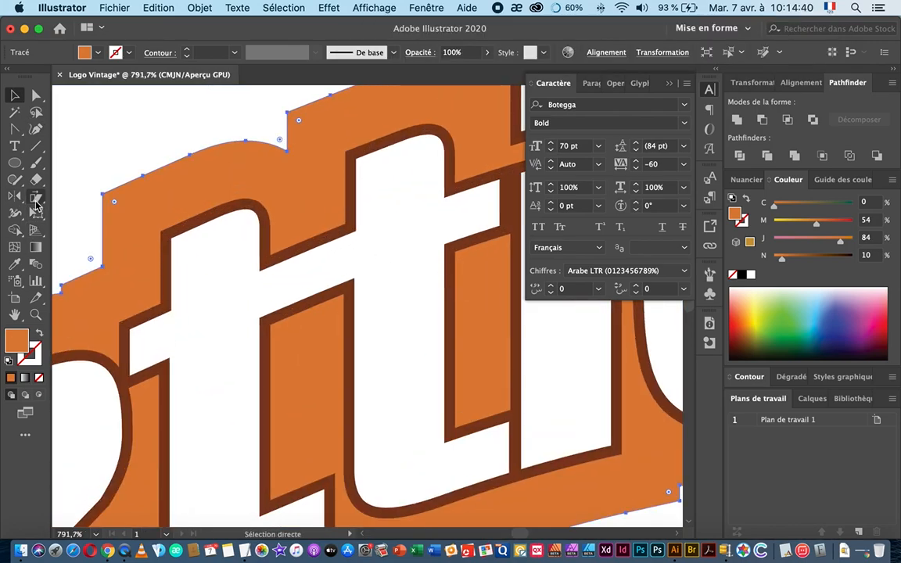
left_click(15, 263)
left_click(269, 244)
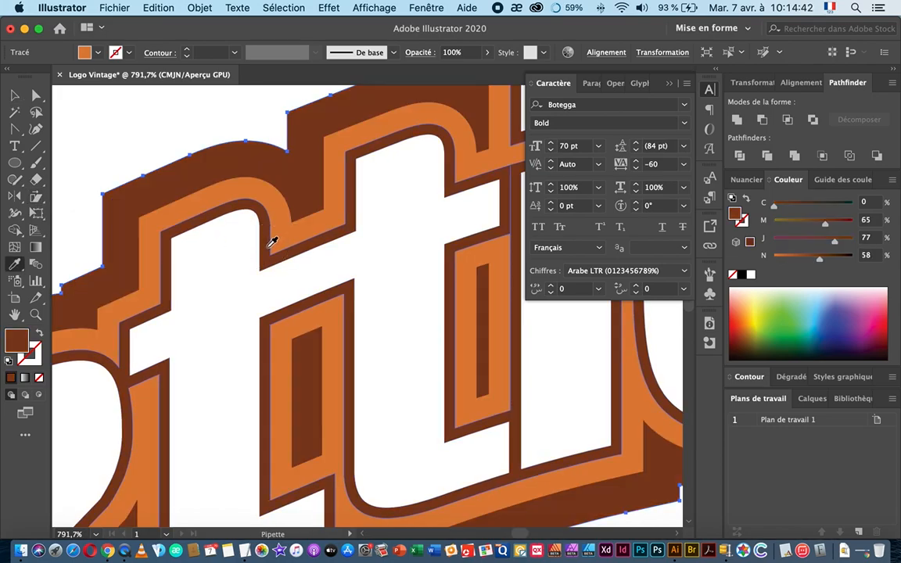
left_click(15, 94)
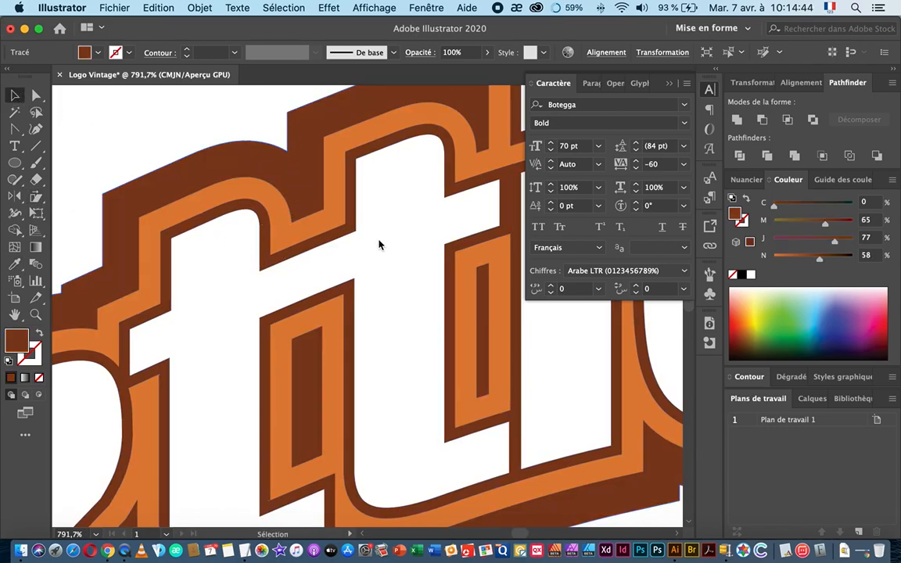
Compare the layered lettering with the "Panettieri" lettering on the reference logo, checking its outlines and the gaps between letters
left_click(221, 271, "alt+super")
left_click(417, 268, "alt+super")
left_click_drag(417, 268, 307, 277)
left_click_drag(422, 278, 369, 278)
left_click_drag(417, 256, 351, 248)
left_click_drag(198, 210, 447, 351)
mouse_move(224, 323)
left_mouse_down()
mouse_move(289, 335)
mouse_move(430, 340)
mouse_move(323, 343)
left_mouse_up()
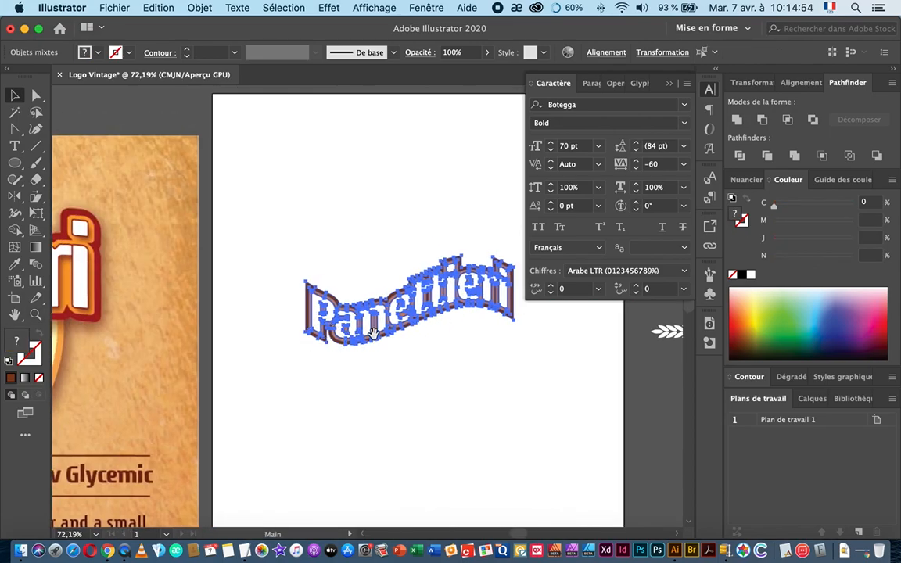
mouse_move(392, 311)
left_mouse_down()
mouse_move(457, 328)
mouse_move(563, 329)
left_mouse_up()
left_click_drag(296, 322, 451, 329)
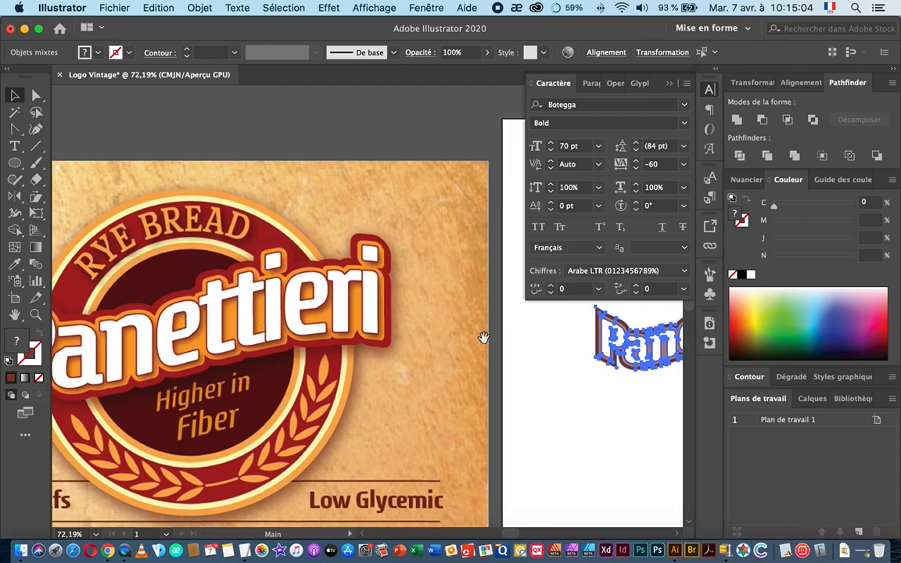
left_click_drag(483, 337, 195, 334)
left_click_drag(365, 335, 566, 332)
left_click_drag(428, 341, 323, 338)
left_click(283, 227)
Delete the orange outline's inner holes between the two t's, between the first "e" and "t", and between the second "t" and "i"
left_click_drag(433, 366, 391, 352)
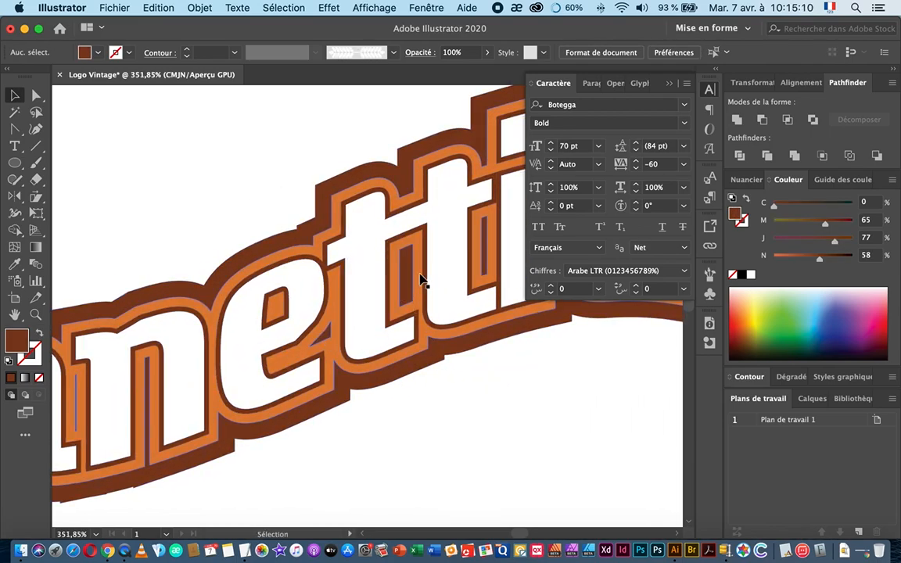
mouse_move(469, 264)
left_mouse_down()
mouse_move(378, 303)
mouse_move(324, 299)
left_mouse_up()
left_click(36, 95)
key("super+space")
left_click(327, 294)
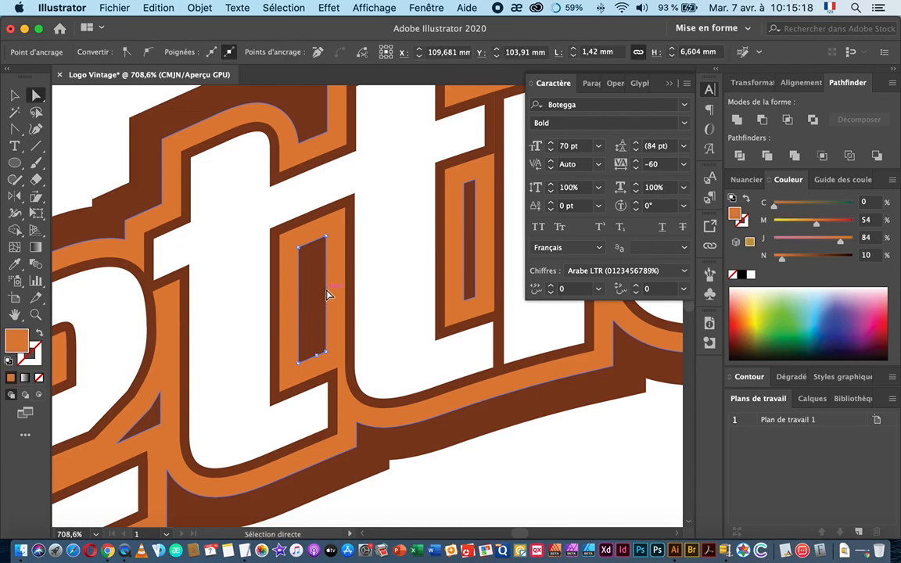
key("Delete")
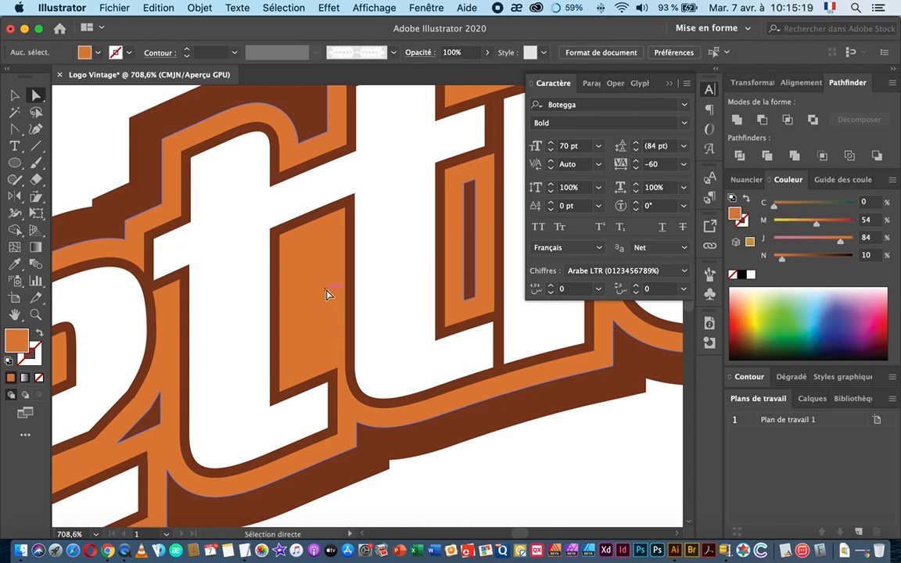
left_click(161, 416)
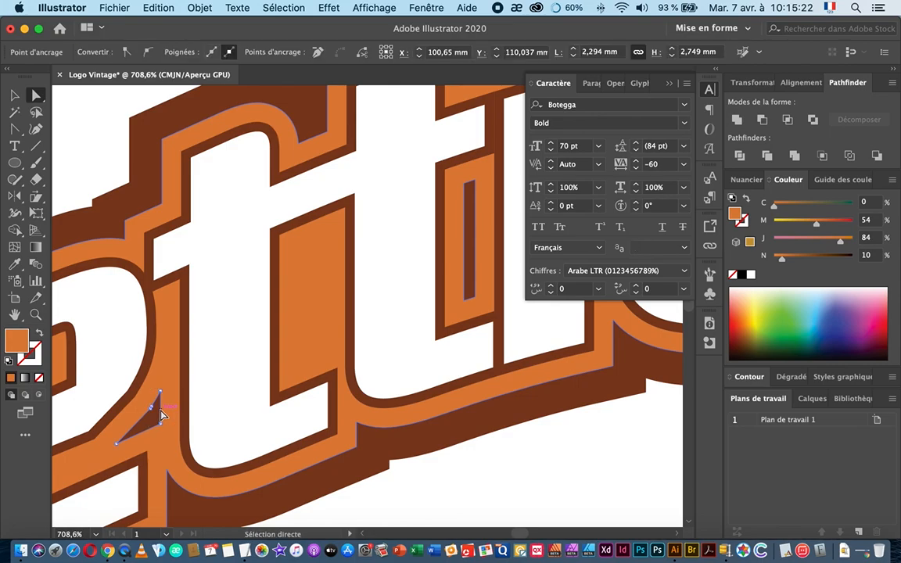
key("Delete")
left_click(475, 254)
key("Delete")
Delete the orange outline's triangular hole between the second "e" and the "r" and the thin sliver inside that "e"
left_click_drag(479, 262, 295, 290)
left_click_drag(372, 275, 258, 290)
left_click_drag(333, 279, 228, 296)
left_click(363, 295)
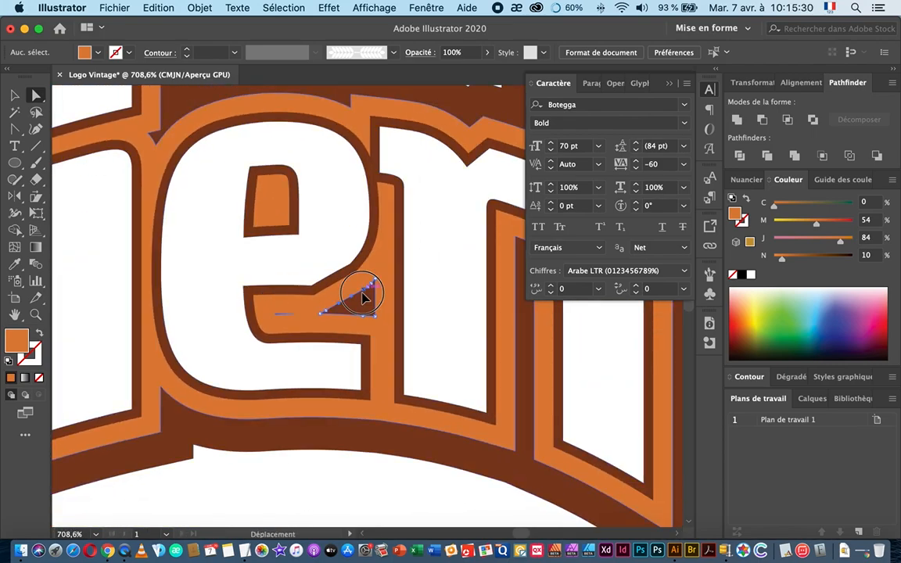
left_click(283, 316, "shift")
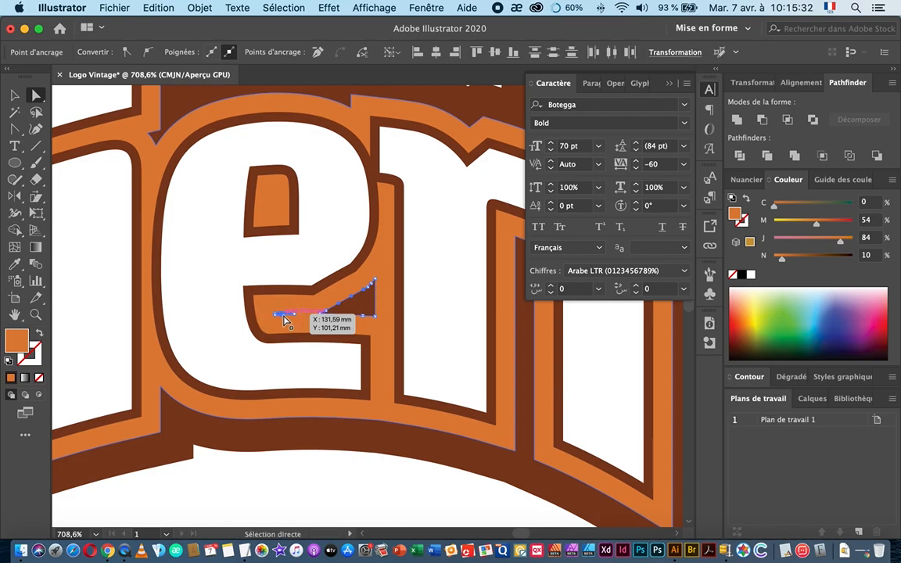
key("Delete")
Remove the anchor points at the top of the orange outline's slot between the "r" and the last "i" to close it
left_click_drag(441, 332, 262, 313)
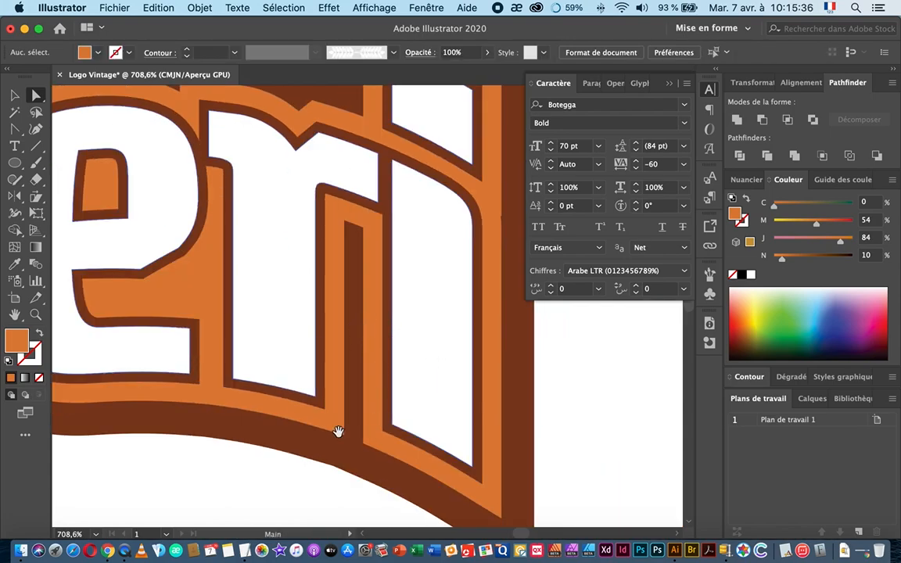
left_click(352, 234)
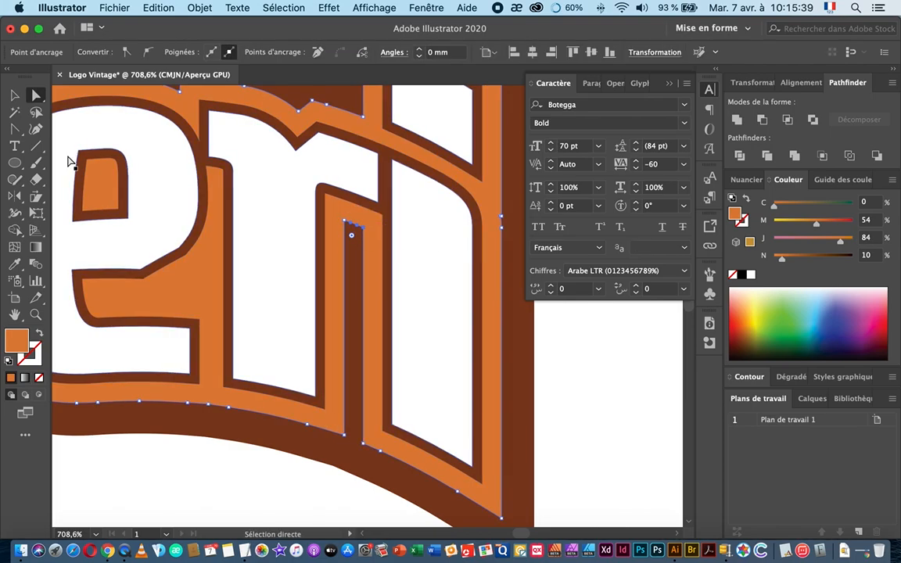
left_click(17, 133)
left_click_drag(17, 134, 86, 161)
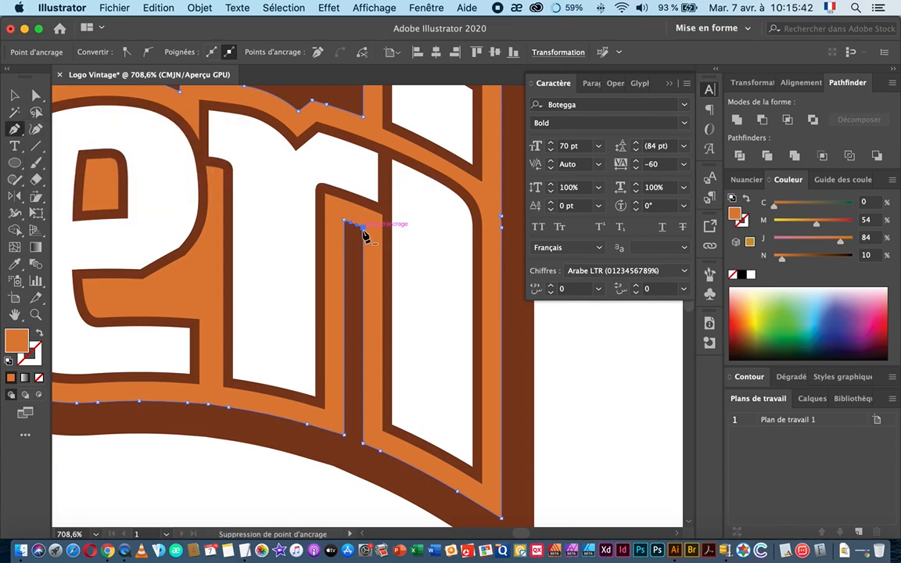
left_click(363, 227)
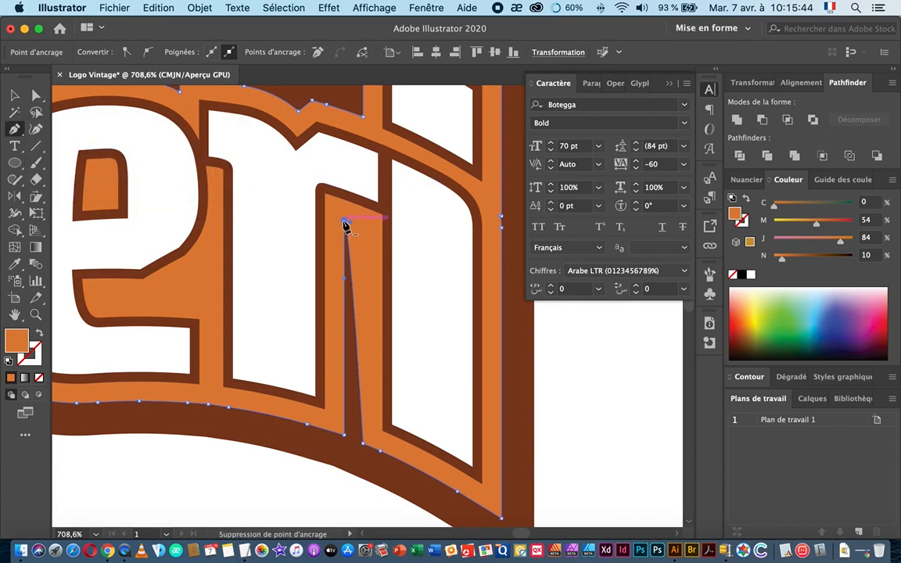
left_click(345, 226)
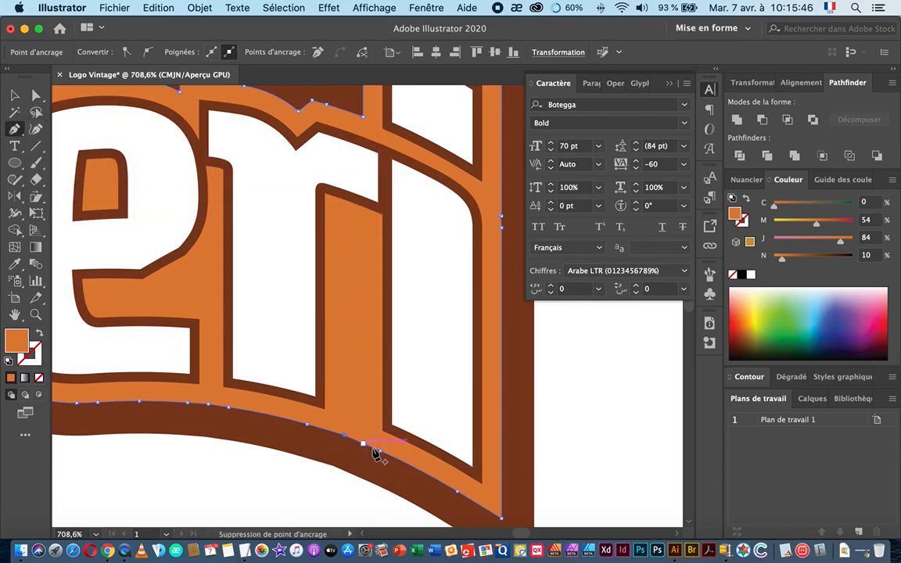
Remove the orange outline's anchor points that form the slot inside the "n" so that it fills with orange
left_click_drag(378, 402, 243, 396)
left_click_drag(176, 381, 552, 381)
left_click_drag(329, 428, 452, 376)
left_click_drag(264, 458, 351, 447)
left_click(306, 281)
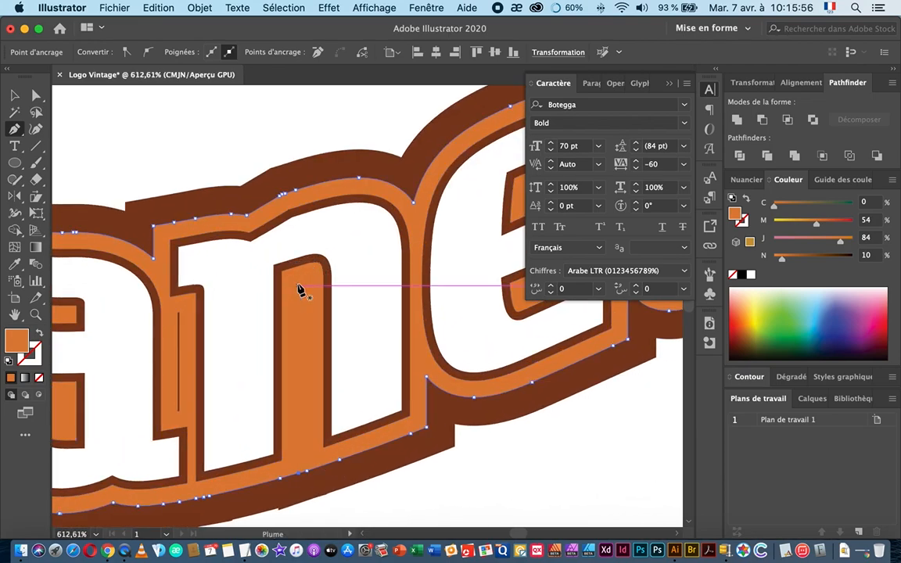
Delete the orange outline's thin hole between the "a" and the "n" and the tiny one between the "P" and the "a"
left_click_drag(197, 459, 362, 447)
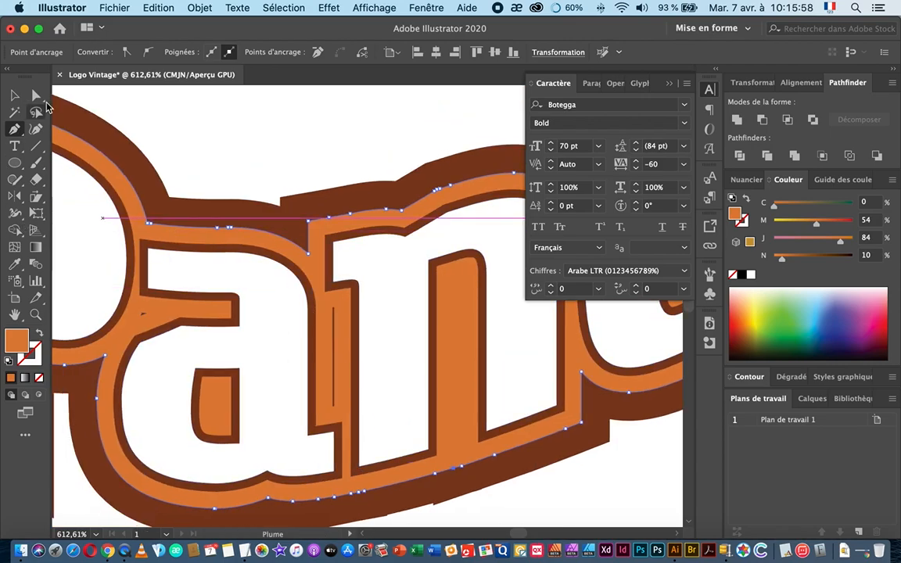
left_click(36, 95)
left_click(338, 340)
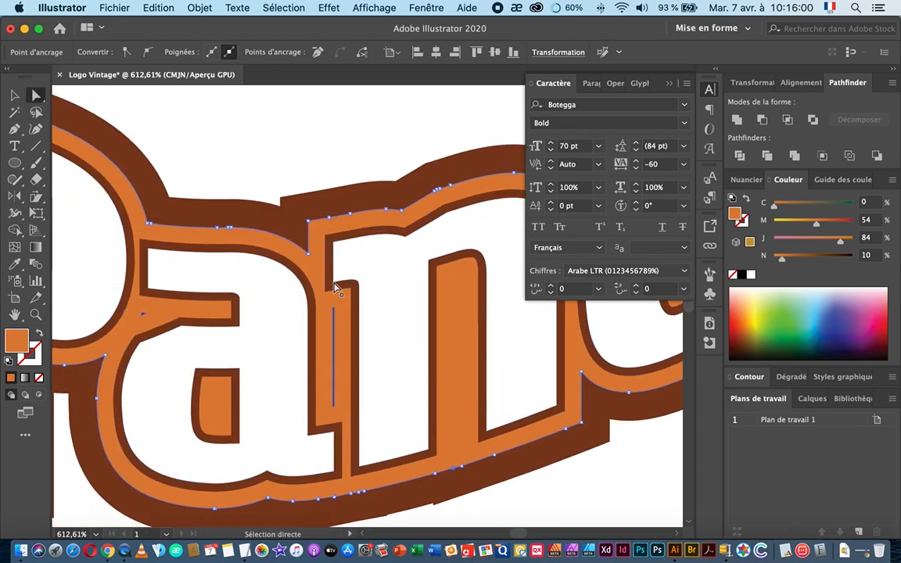
left_click(336, 361)
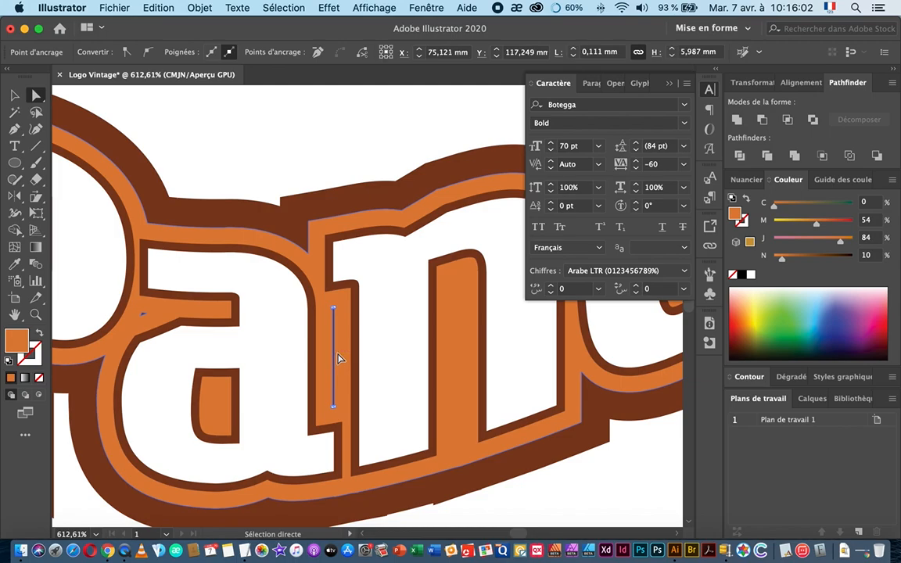
key("Delete")
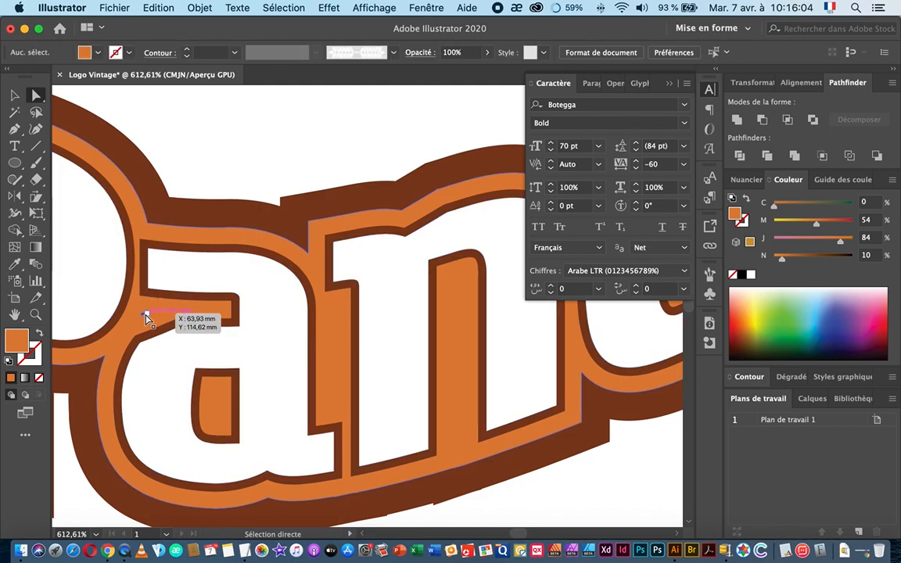
left_click(146, 313)
key("Delete")
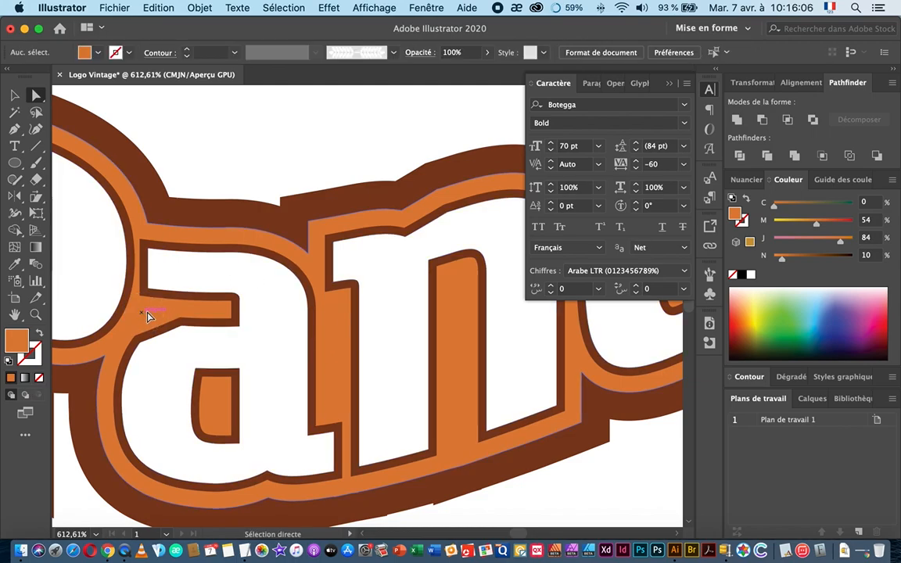
Delete one more leftover inner hole of the orange outline and check the rest of the lettering for gaps
key("z")
left_click_drag(350, 361, 205, 350)
left_click_drag(126, 258, 297, 363)
key("a")
left_click(283, 352)
key("Delete")
key("super+space")
left_click_drag(442, 390, 270, 391)
left_click_drag(477, 400, 207, 364)
left_click_drag(434, 398, 250, 391)
left_click_drag(408, 392, 397, 424)
key("super+alt+space")
Group the white lettering together with its brown and orange outlines
left_click(14, 95)
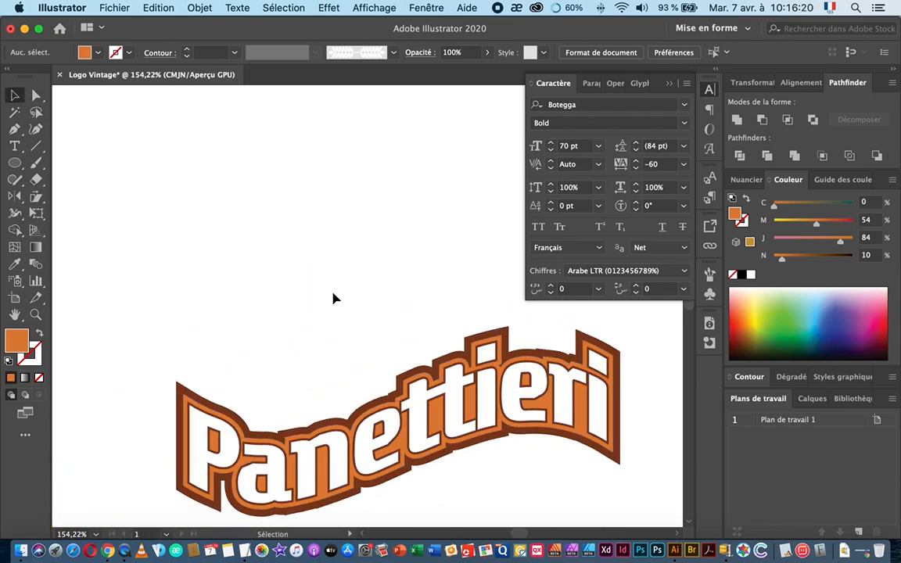
left_click(387, 385)
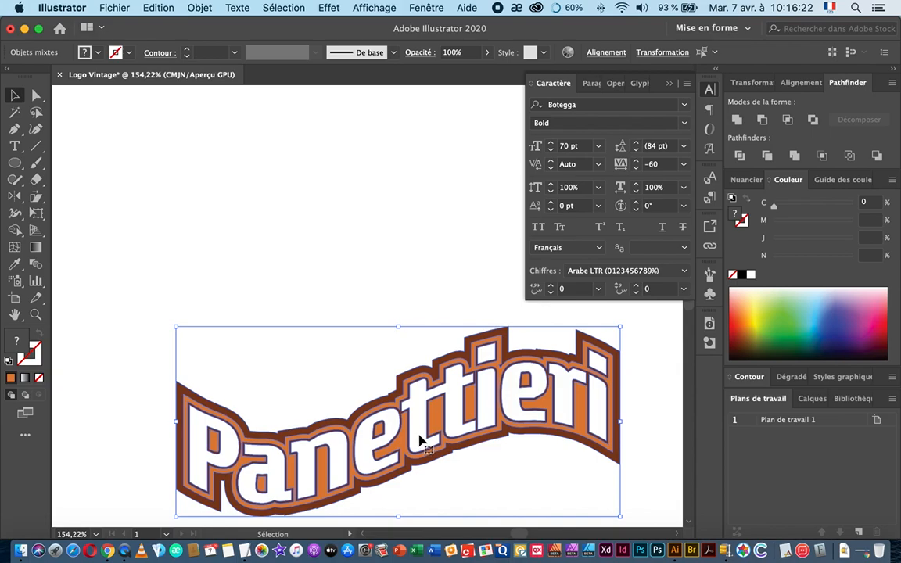
left_click(199, 10)
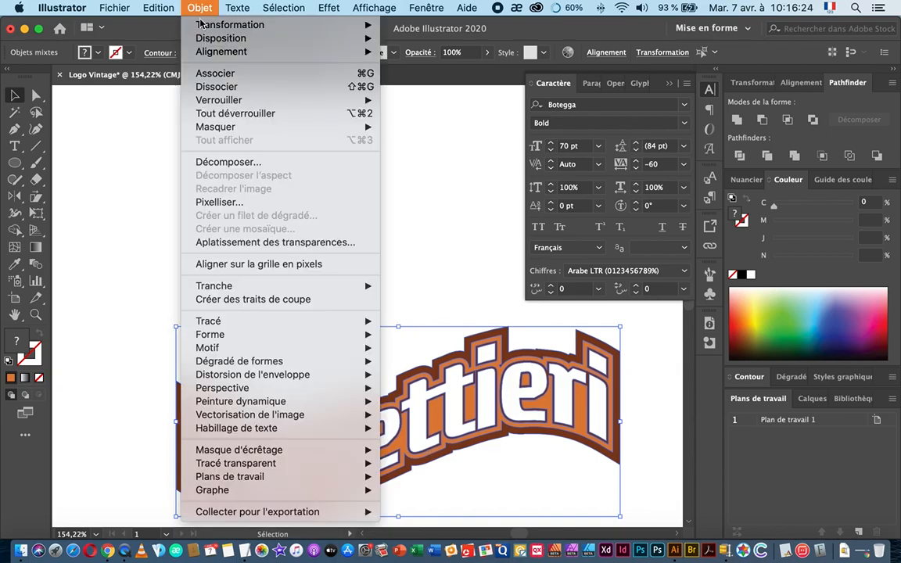
left_click(223, 77)
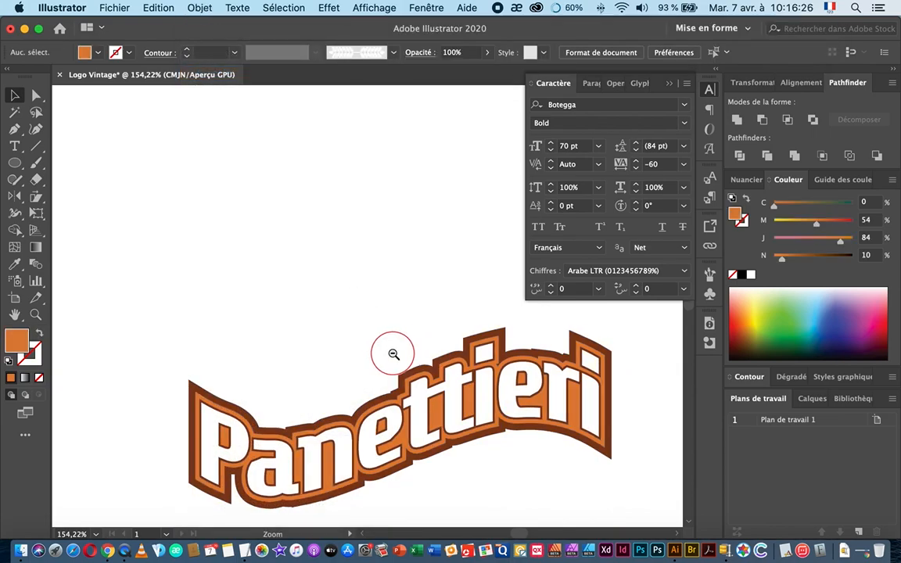
Compare the lettering with the reference logo and move the grouped lettering slightly higher on the artboard
left_click_drag(402, 349, 249, 356)
scroll(342, 326, "down", 3)
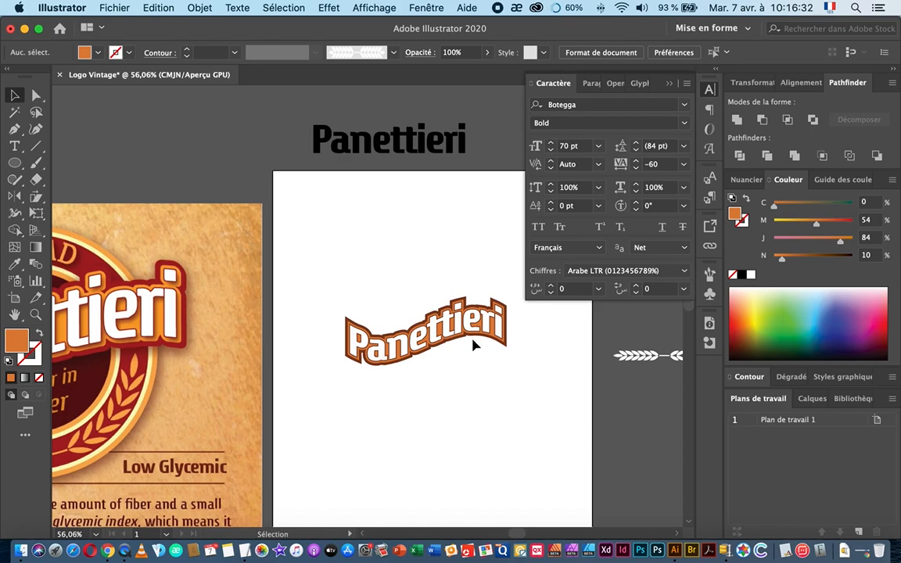
left_click_drag(376, 428, 435, 420)
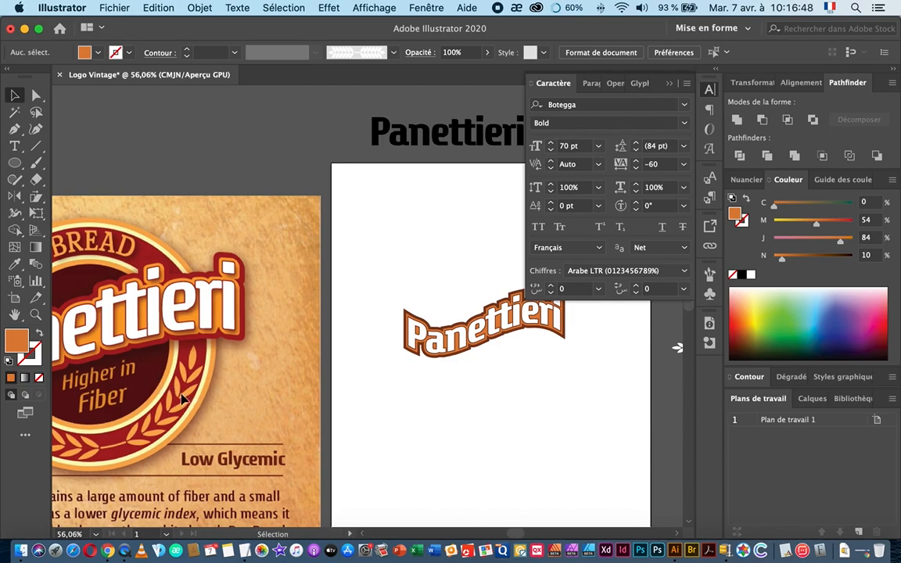
left_click_drag(483, 379, 283, 410)
left_click_drag(250, 316, 304, 376)
left_click_drag(287, 346, 302, 317)
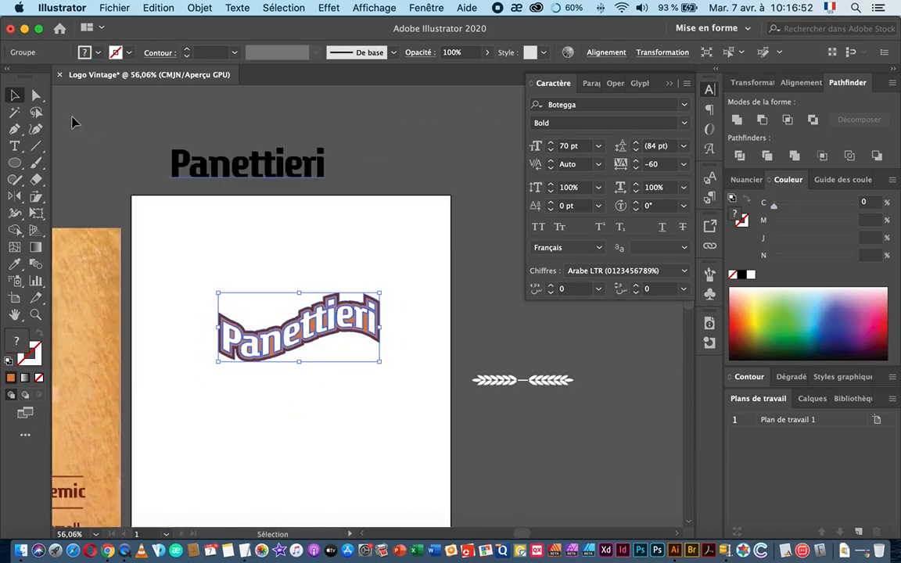
Draw an orange circle just below the grouped lettering, slightly narrower than the word
left_click(14, 161)
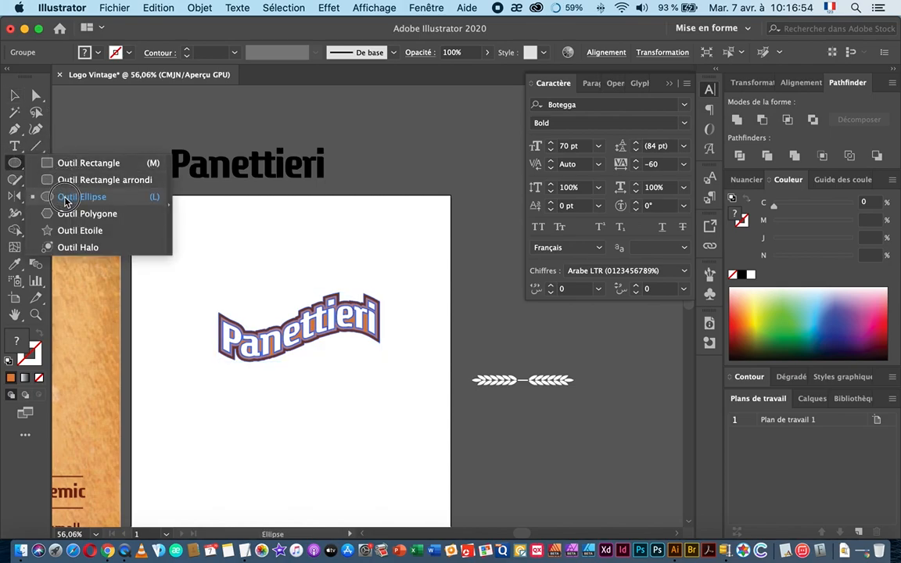
left_click(70, 196)
left_click_drag(292, 423, 217, 362)
left_click(14, 95)
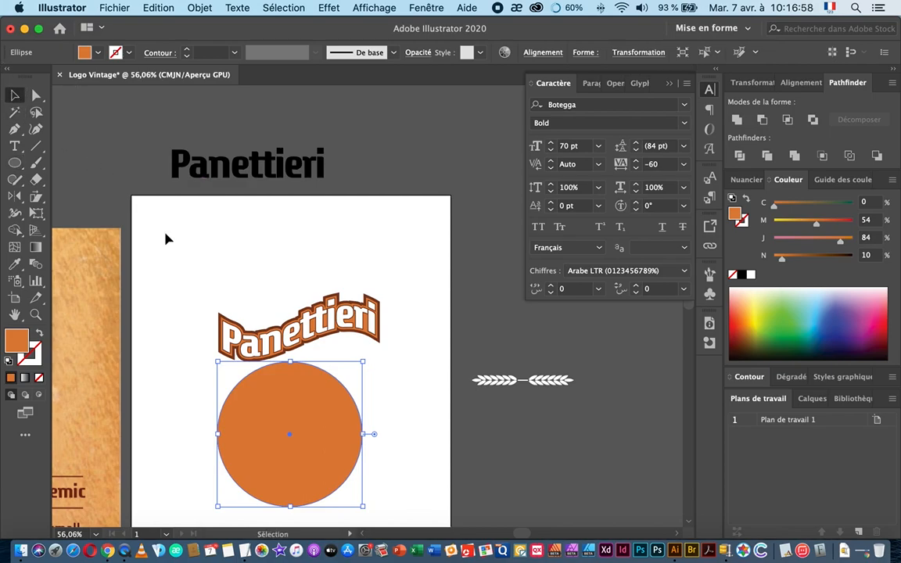
Send the orange circle to the back and move it up behind the lettering
right_click(295, 431)
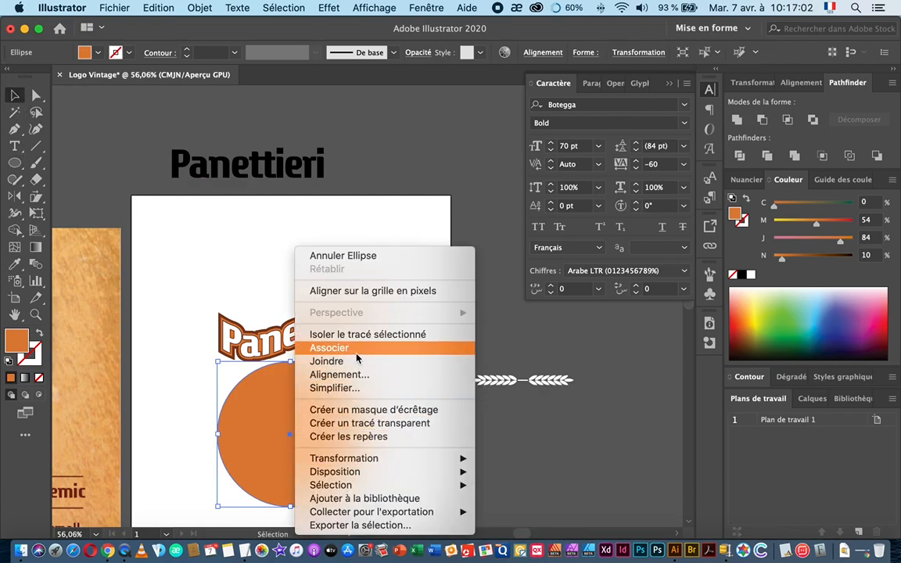
mouse_move(336, 472)
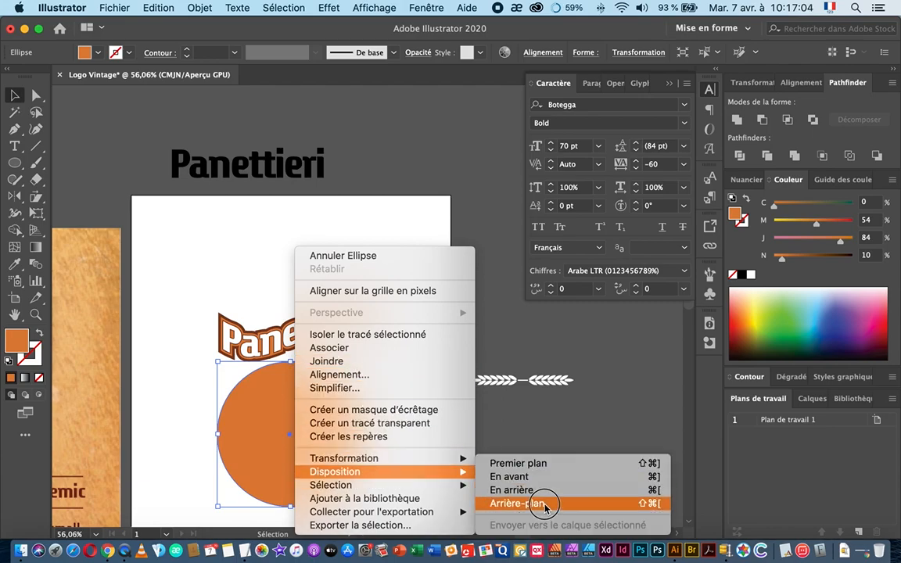
left_click(545, 504)
left_click_drag(277, 443, 288, 355)
Align the centers of the lettering and the orange circle both horizontally and vertically
left_click_drag(179, 268, 326, 391)
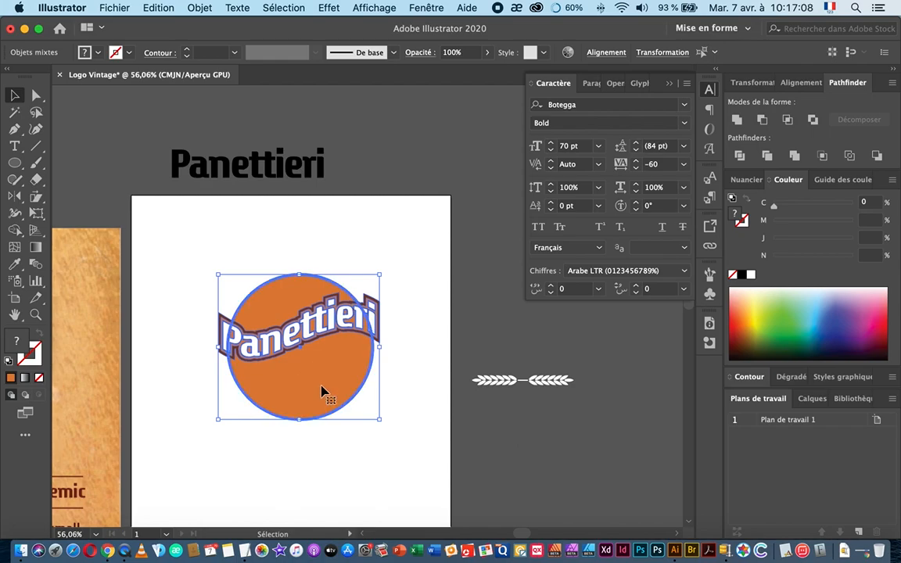
left_click(801, 83)
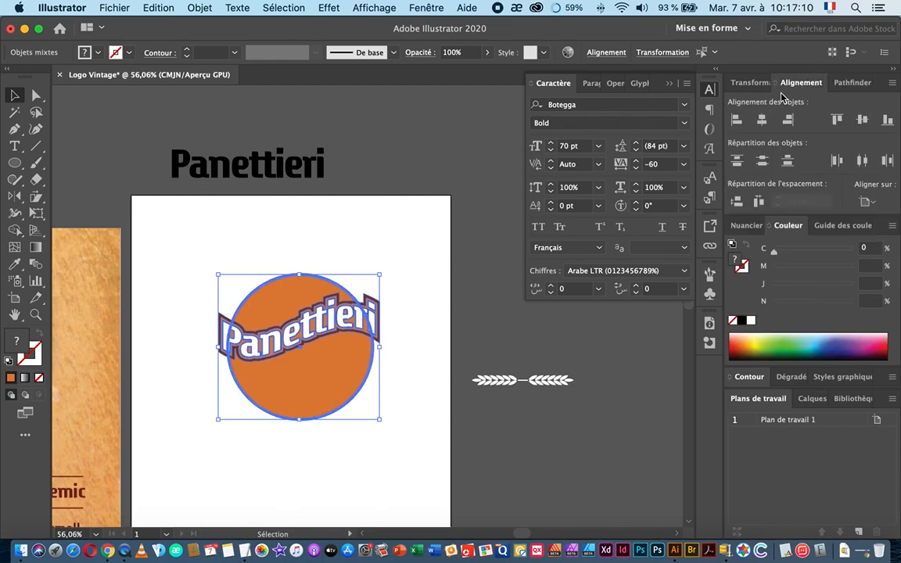
left_click(763, 120)
left_click(862, 119)
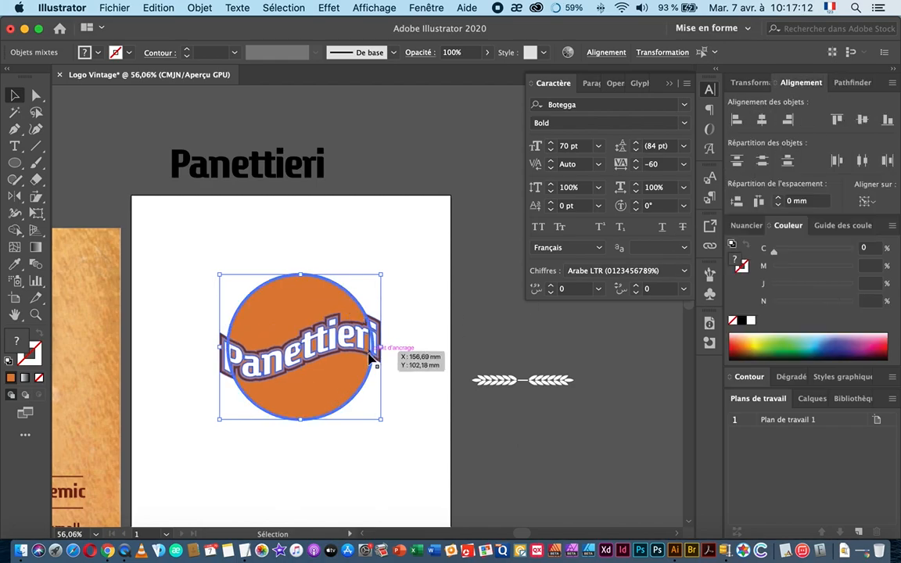
left_click(395, 437)
Shrink the orange circle about its center so the lettering overhangs it at both ends, as on the reference logo
left_click_drag(191, 428, 270, 435)
left_click(380, 420)
key("super+plus")
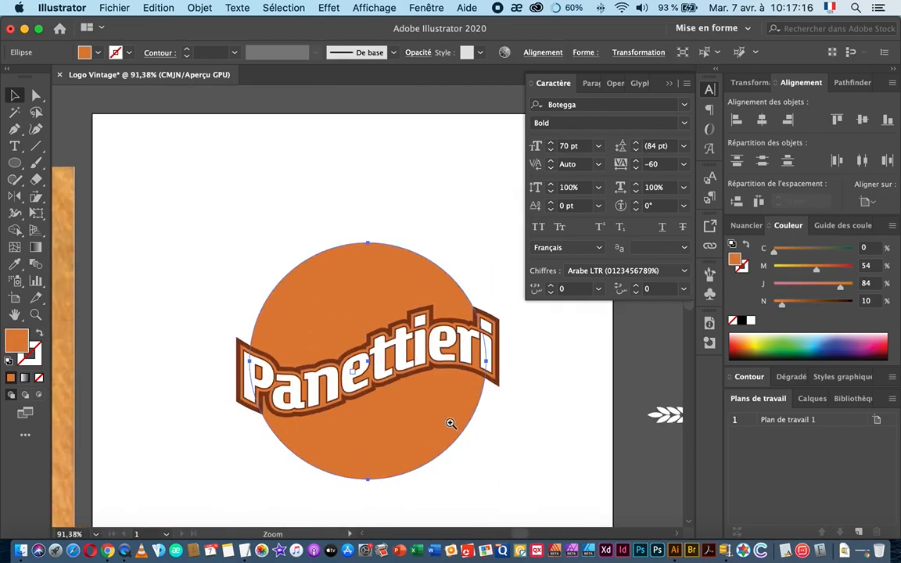
left_click_drag(485, 478, 476, 467)
left_click_drag(406, 434, 312, 434)
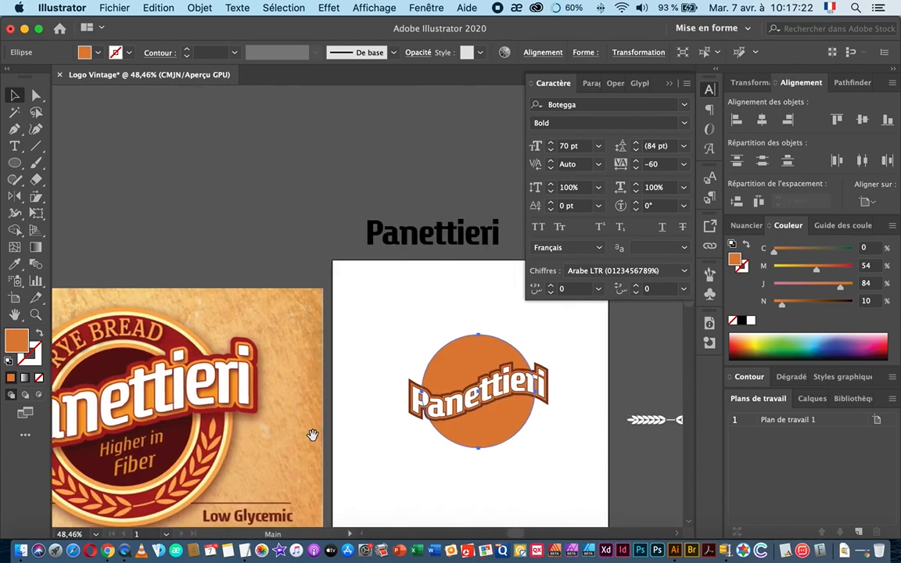
left_click_drag(441, 450, 537, 447)
left_click_drag(410, 449, 406, 451)
left_click_drag(528, 384, 456, 435)
left_click_drag(416, 447, 412, 414)
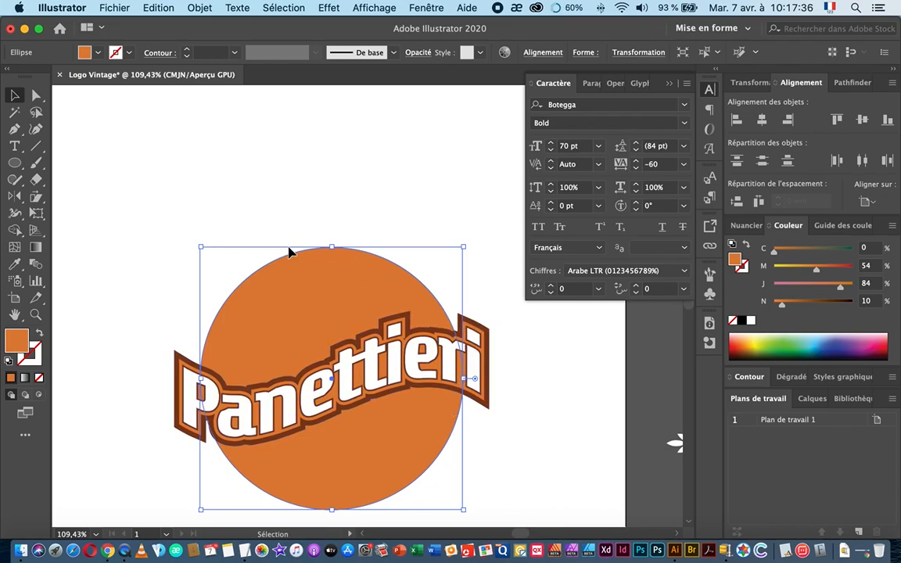
Create a concentric copy of the orange circle scaled uniformly to 60% with the Scale tool
left_click_drag(348, 306, 316, 281)
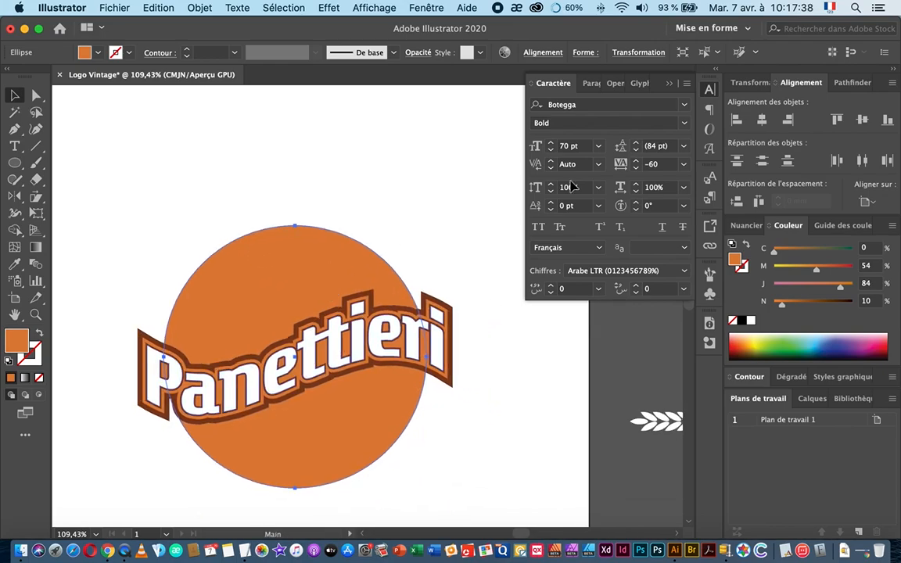
left_click(670, 82)
left_click_drag(373, 284, 443, 252)
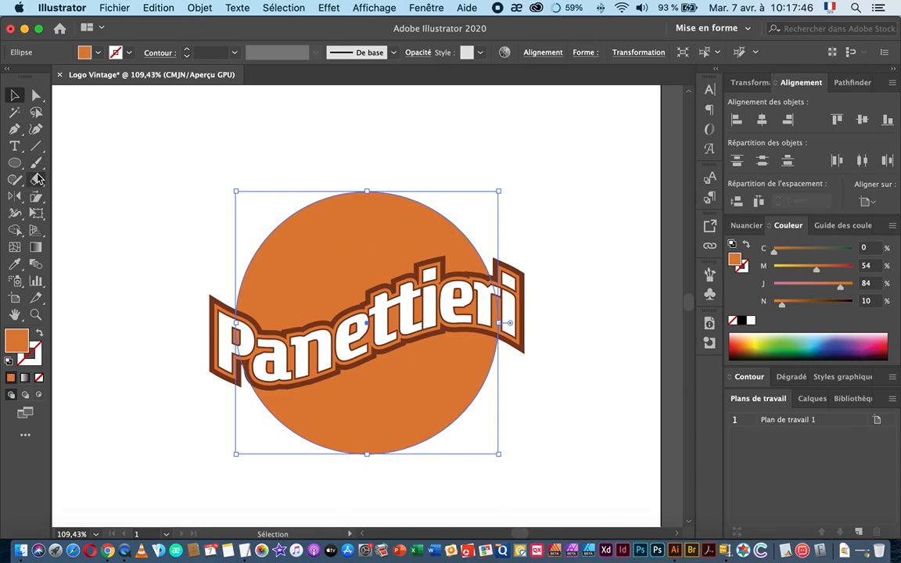
key("s")
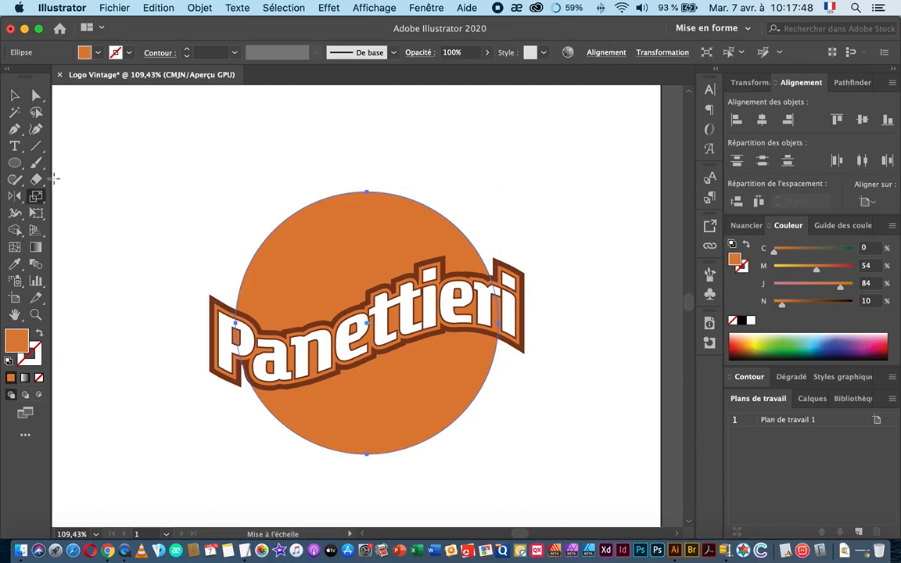
key("Return")
left_click_drag(238, 234, 602, 135)
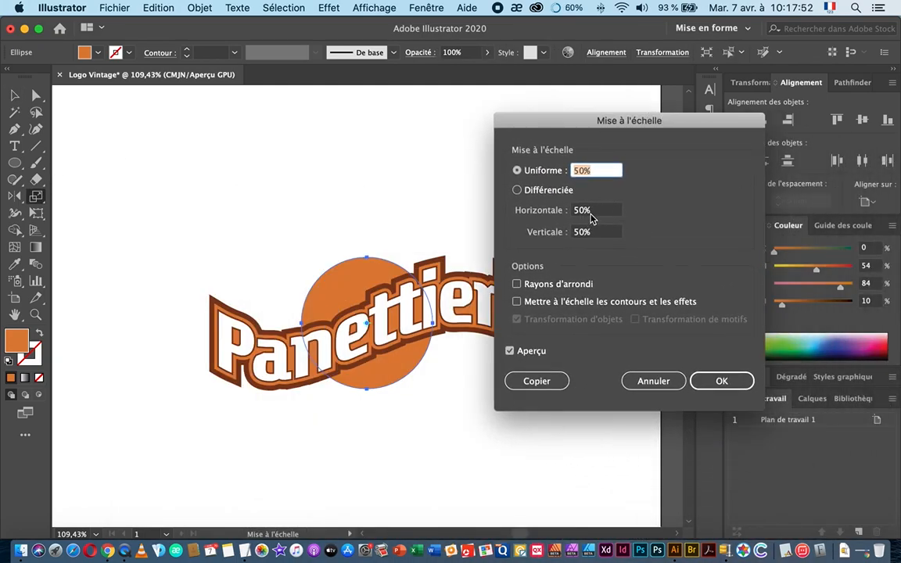
key("shift+Up")
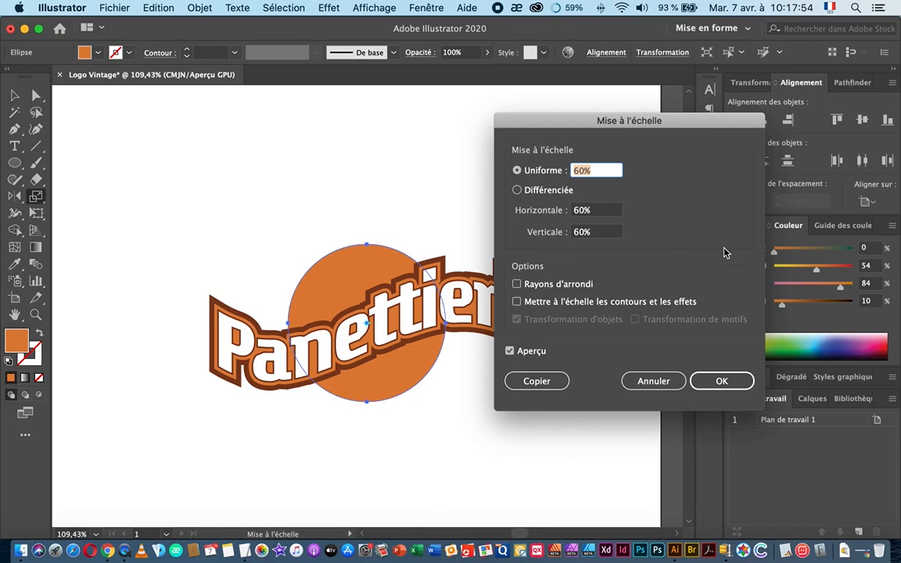
key("Up")
key("Up")
key("Up")
key("Up")
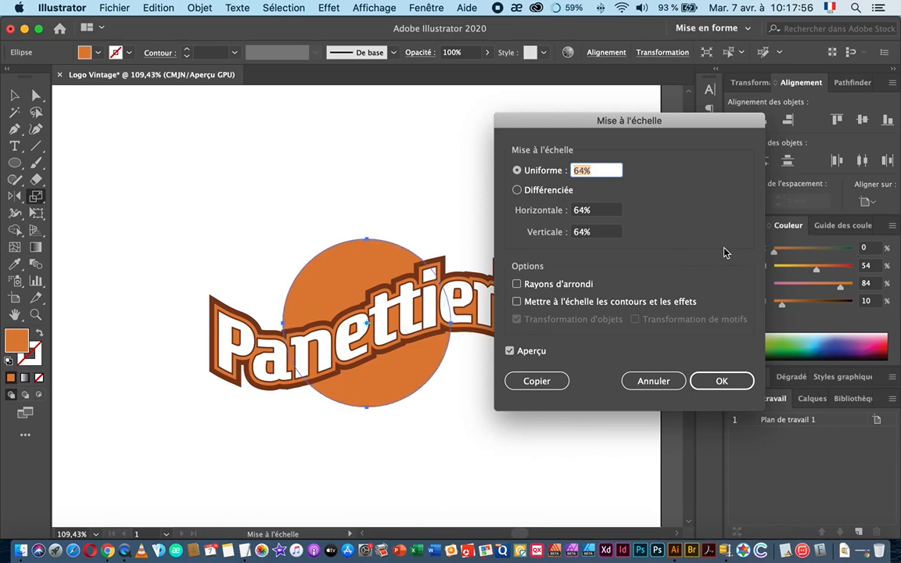
key("Down")
key("Down")
key("Down")
key("Down")
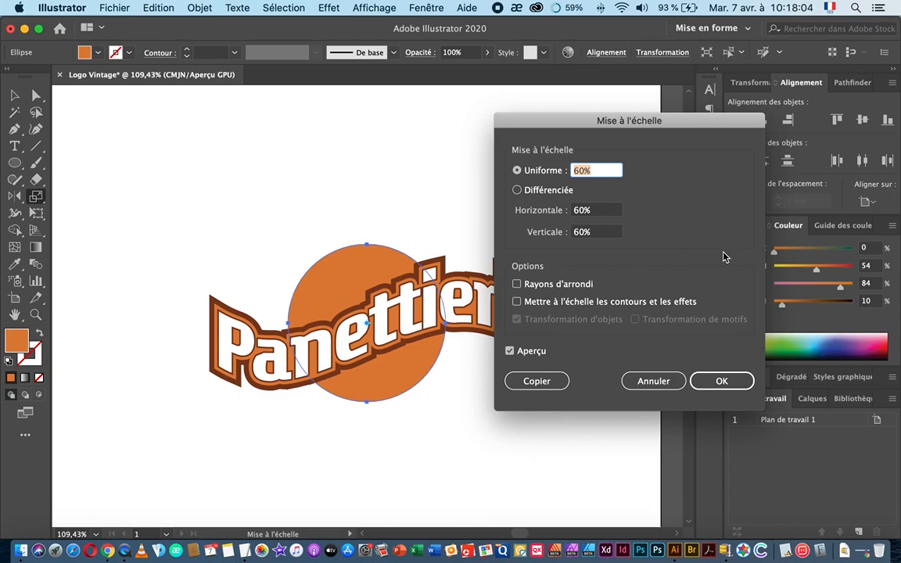
left_click(537, 382)
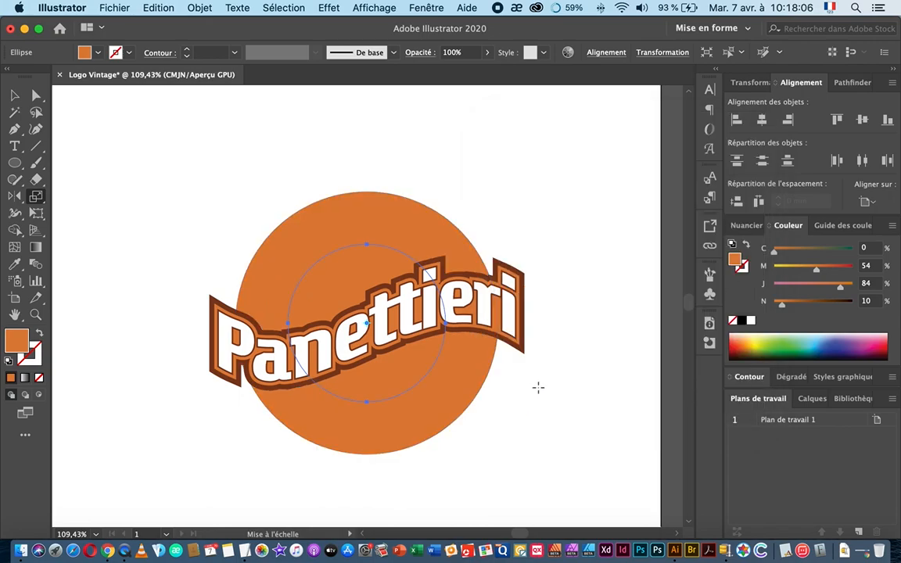
Fill the smaller inner circle with the dark brown sampled from the lettering's outer outline
left_click(14, 95)
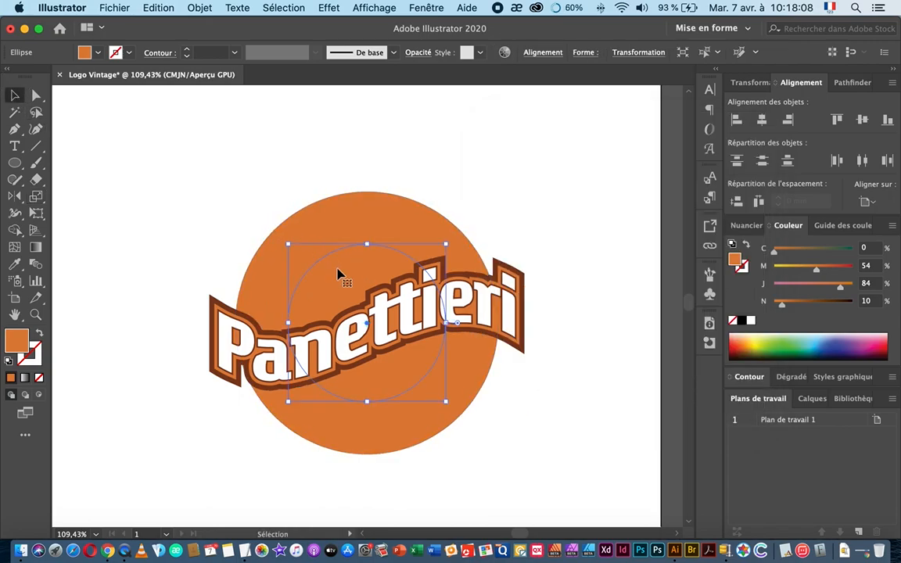
left_click_drag(278, 183, 334, 265)
left_click(218, 220)
left_click(354, 272)
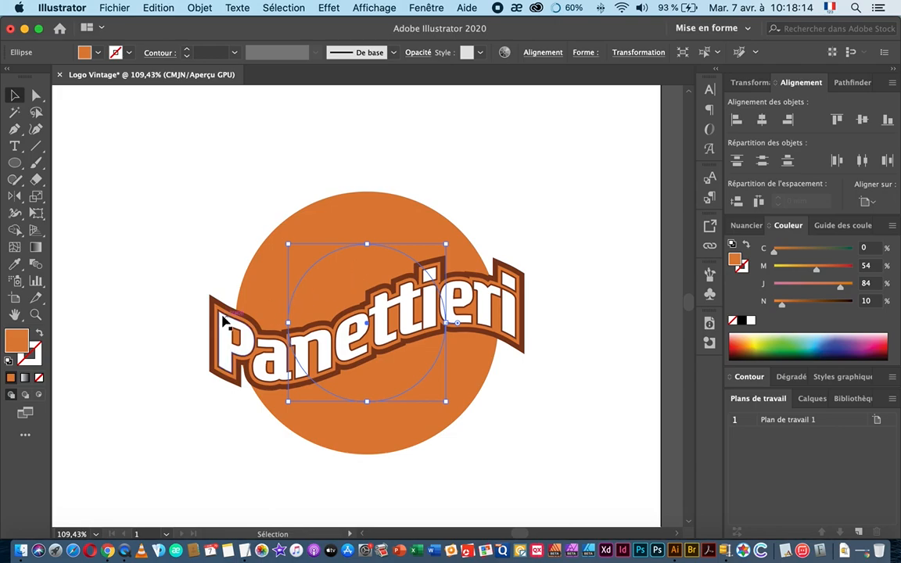
scroll(197, 306, "up", 5)
key("i")
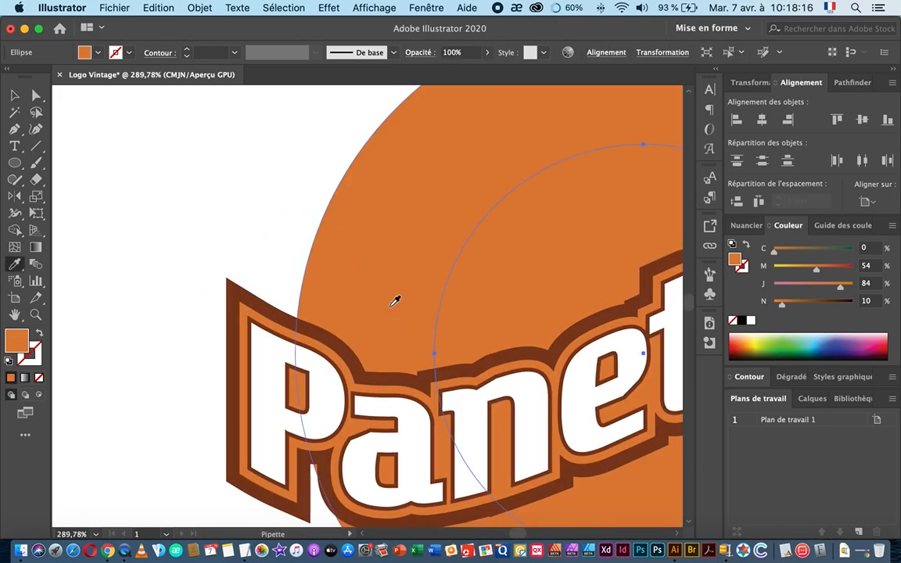
left_click(233, 286)
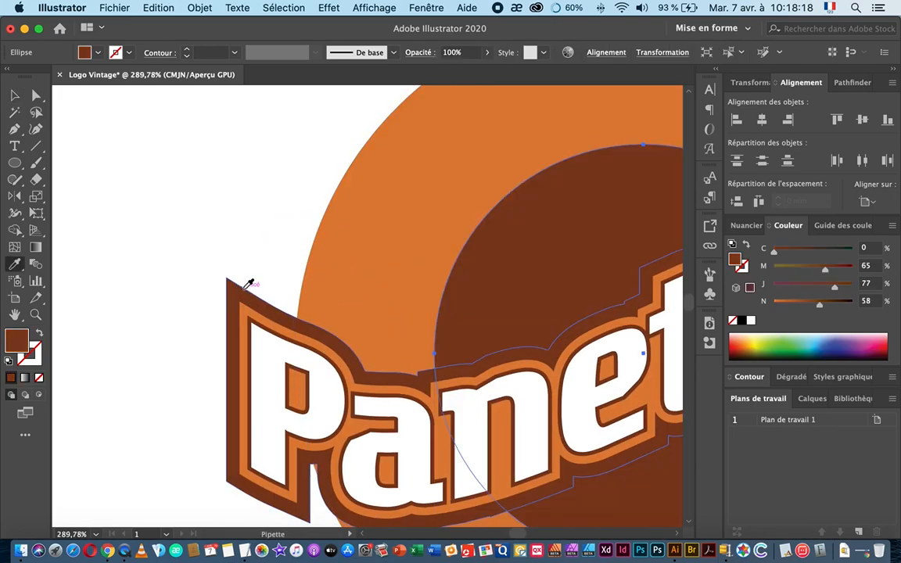
key("v")
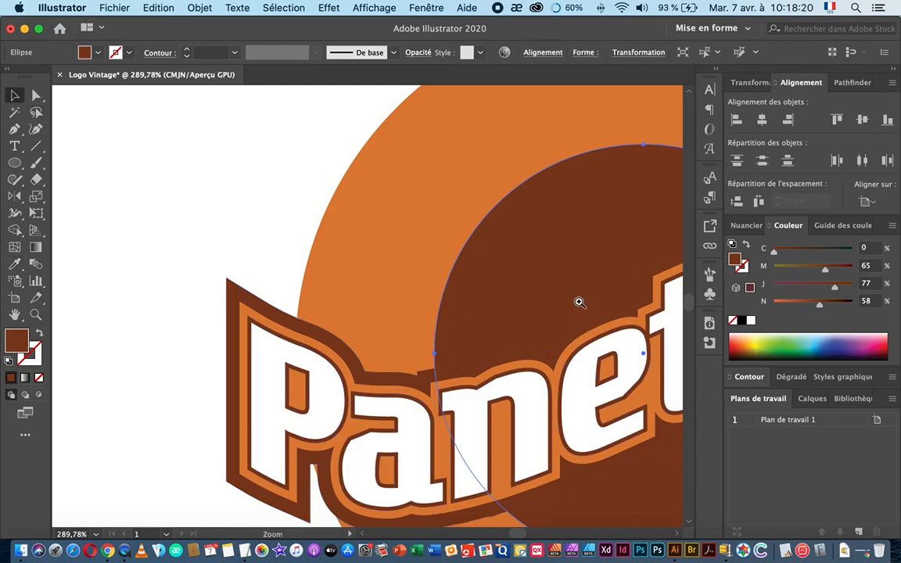
Copy the brown inner circle to the clipboard, then subtract it from the orange circle to form a ring
left_click_drag(581, 302, 423, 342)
left_click_drag(520, 320, 352, 329)
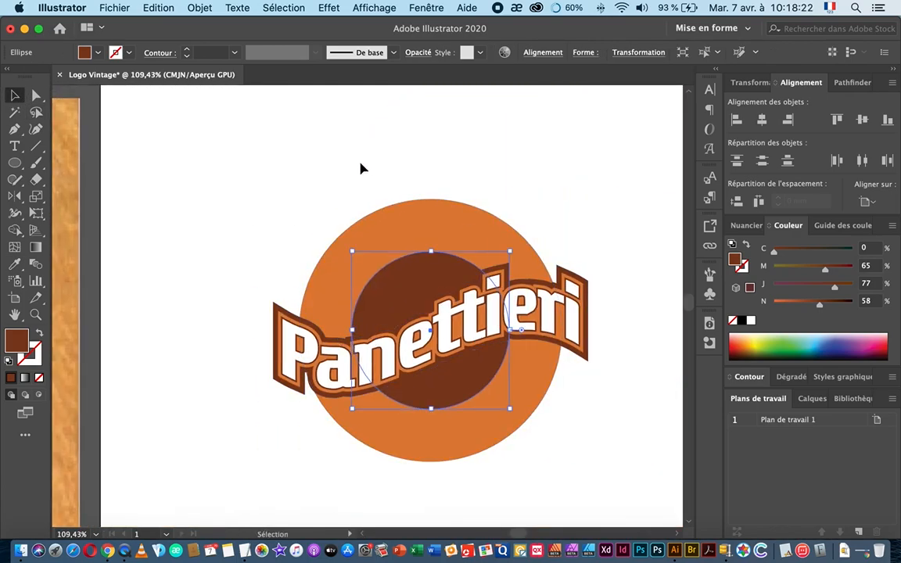
left_click(158, 8)
left_click(165, 67)
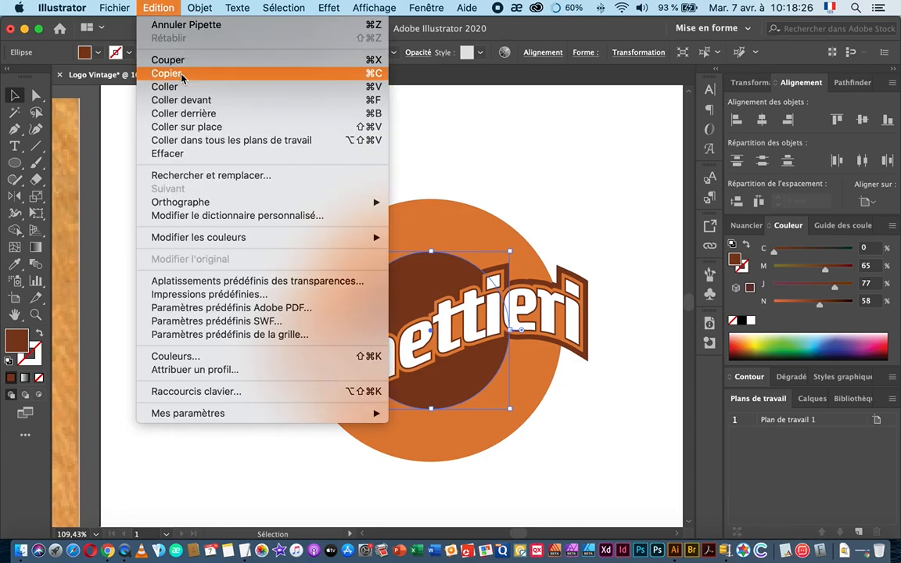
left_click(420, 265, "shift")
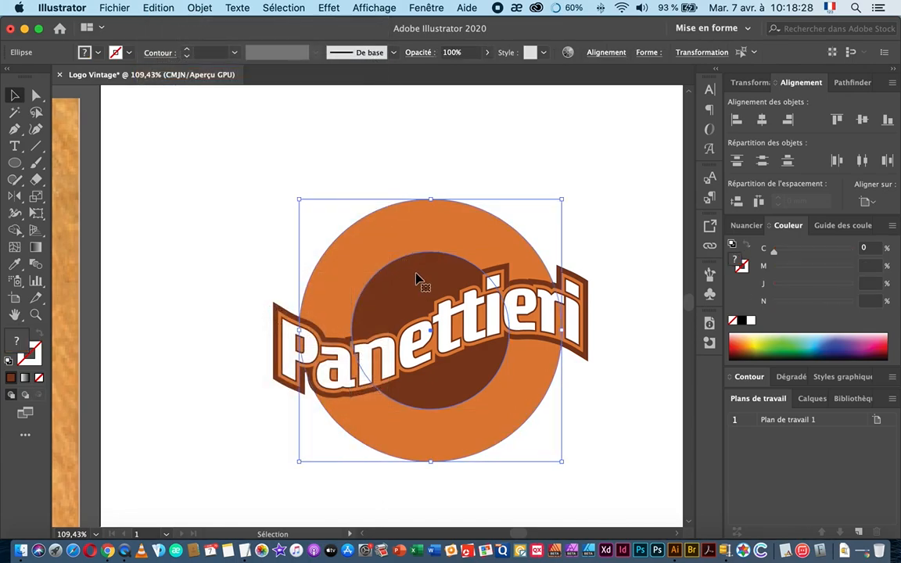
left_click(848, 83)
left_click(762, 119)
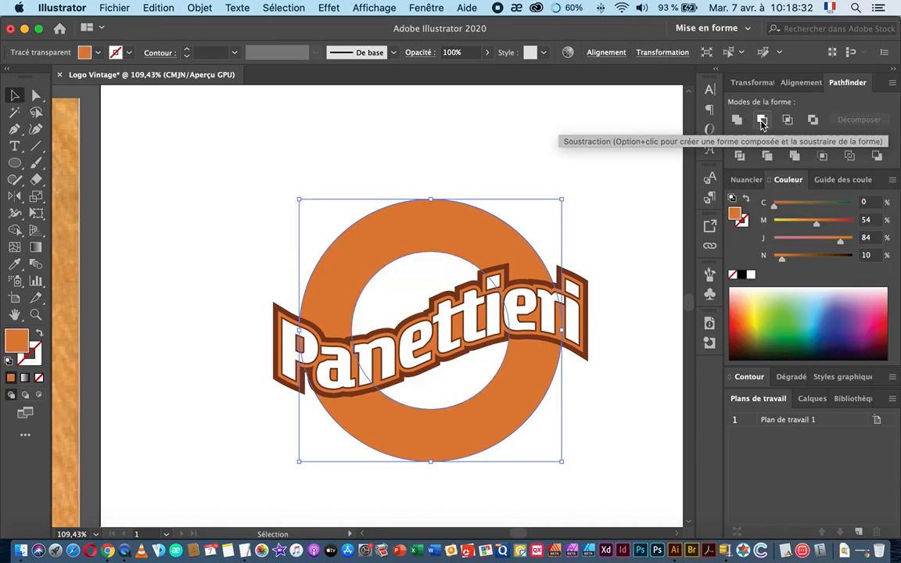
Display the compound path commands available for the orange ring
left_click(198, 8)
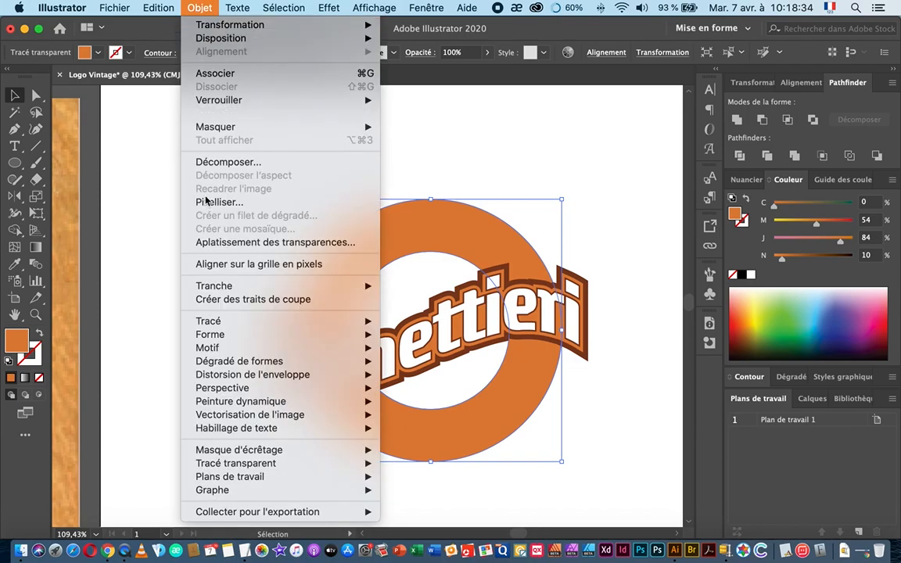
mouse_move(258, 463)
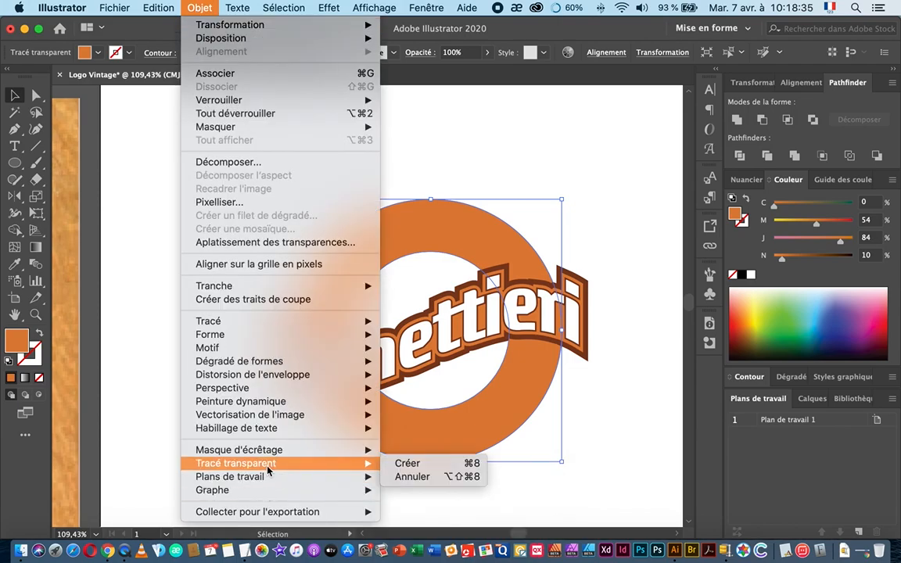
Create a compound path from the selected orange ring behind the Panettieri lettering
left_click(445, 465)
scroll(416, 295, "up", 3)
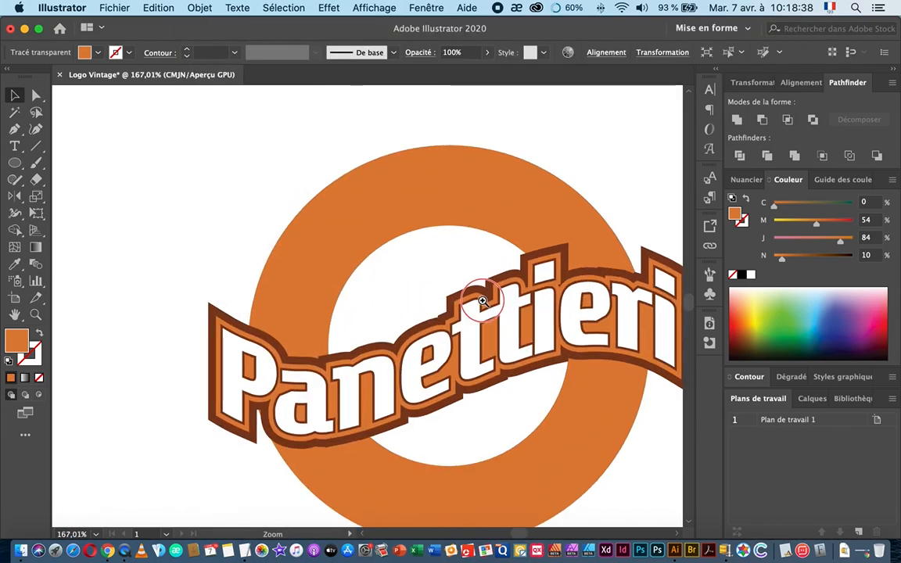
left_click_drag(416, 294, 383, 275)
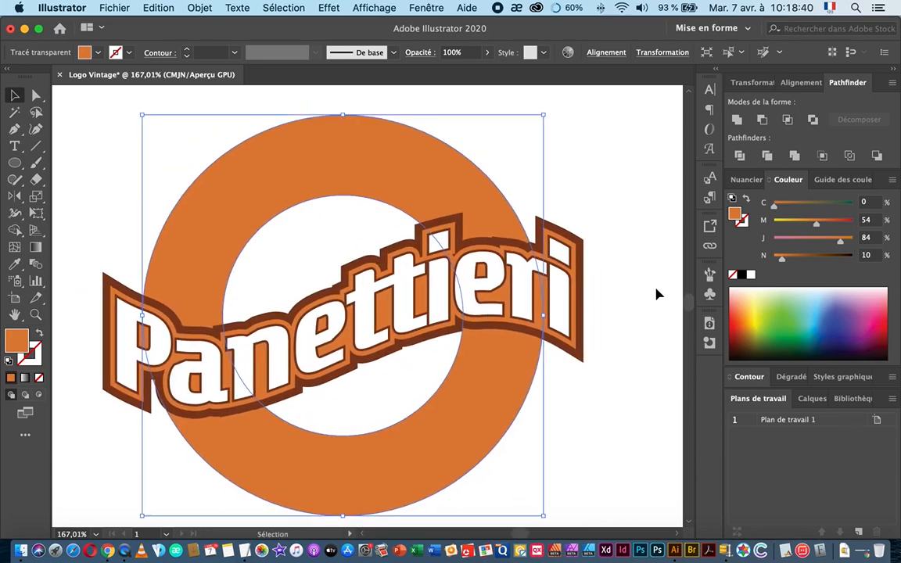
Display the ring's Aspect (appearance) attributes and dock them in the collapsed icon column beside the canvas
left_click(414, 9)
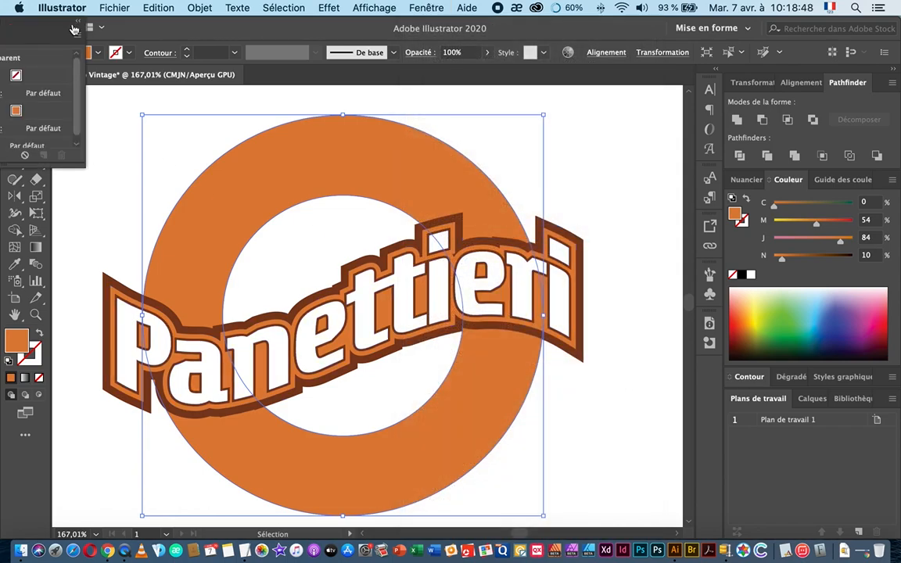
left_click_drag(40, 29, 665, 364)
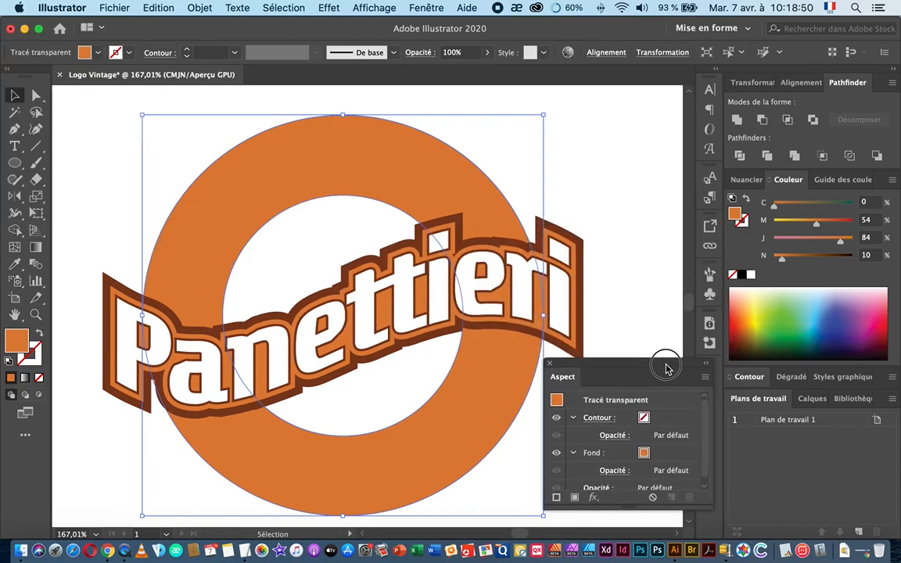
left_click_drag(564, 374, 708, 374)
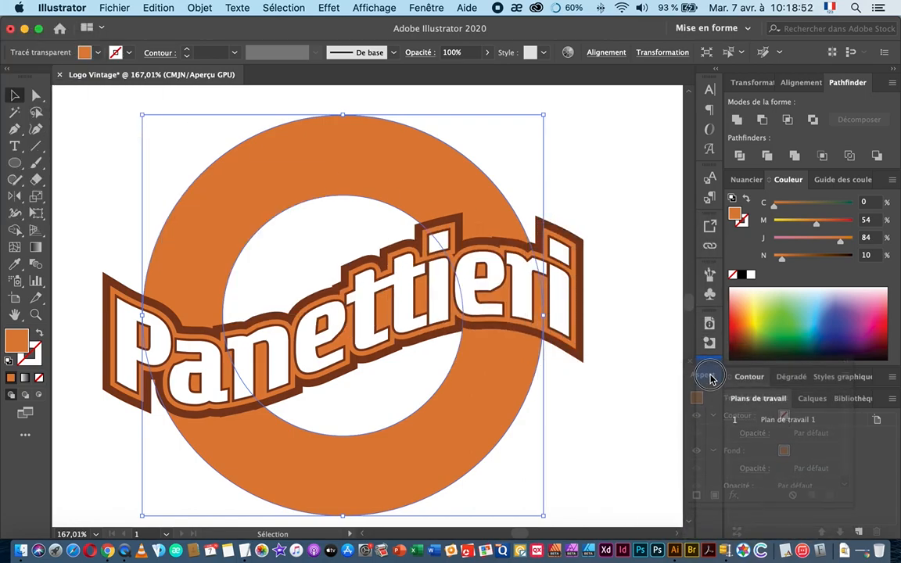
left_click(709, 372)
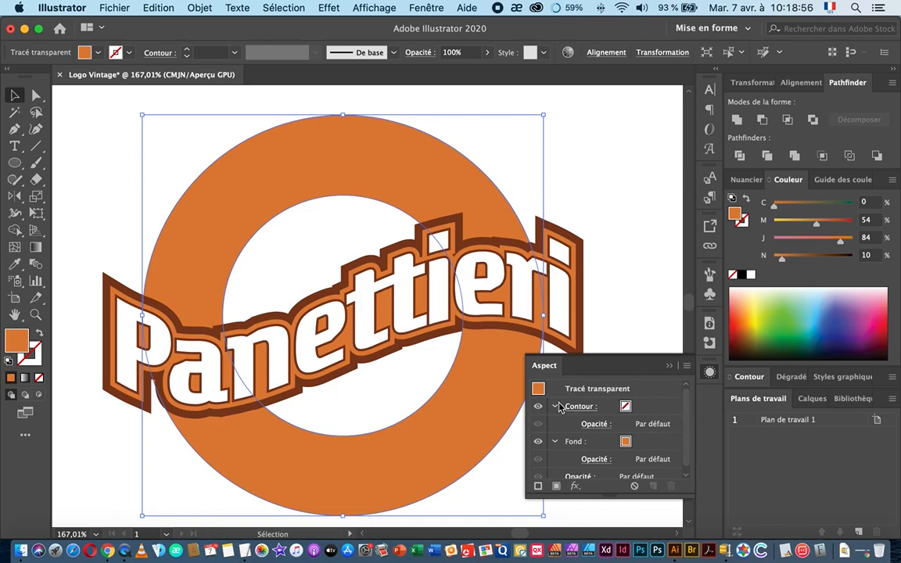
Move the ring's fill above its stroke in the appearance stack and collapse the fill's details
left_click_drag(687, 421, 688, 457)
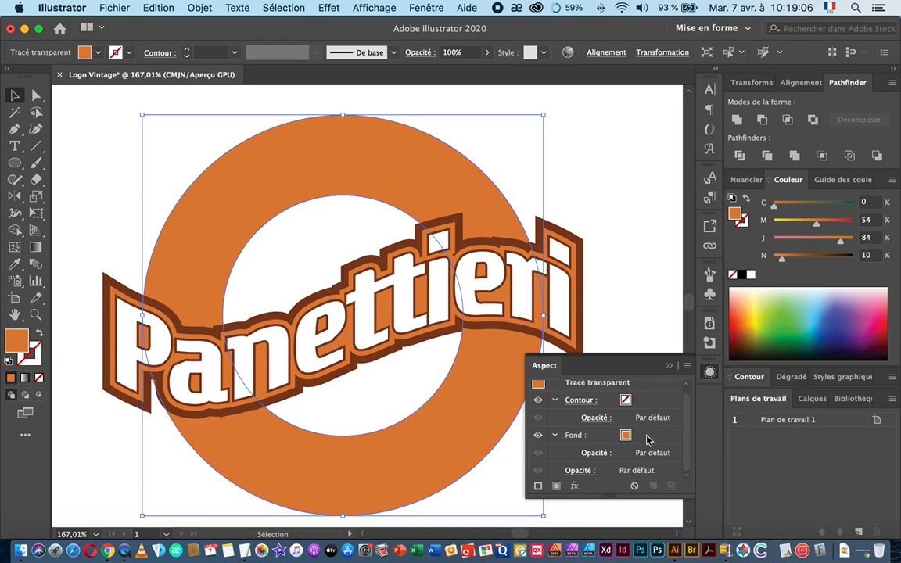
left_click(552, 436)
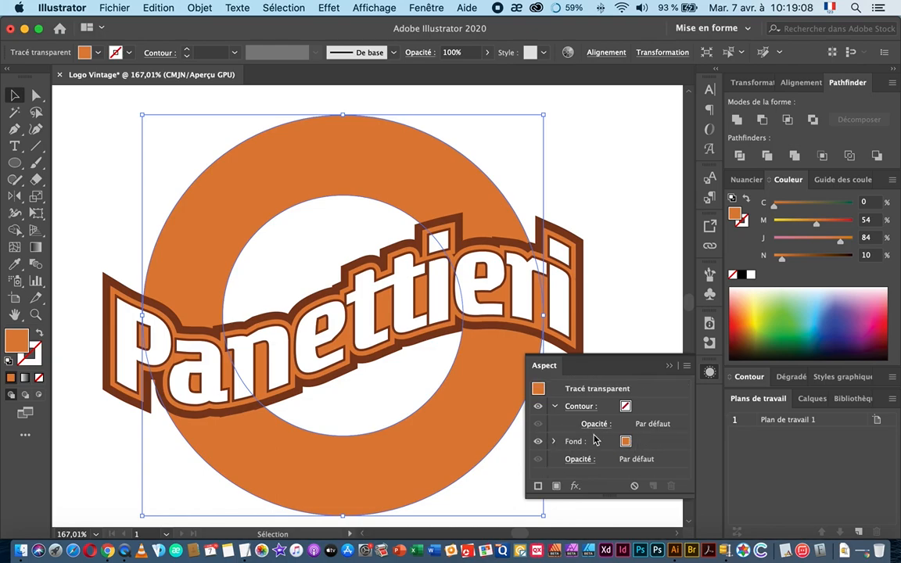
left_click_drag(656, 447, 655, 404)
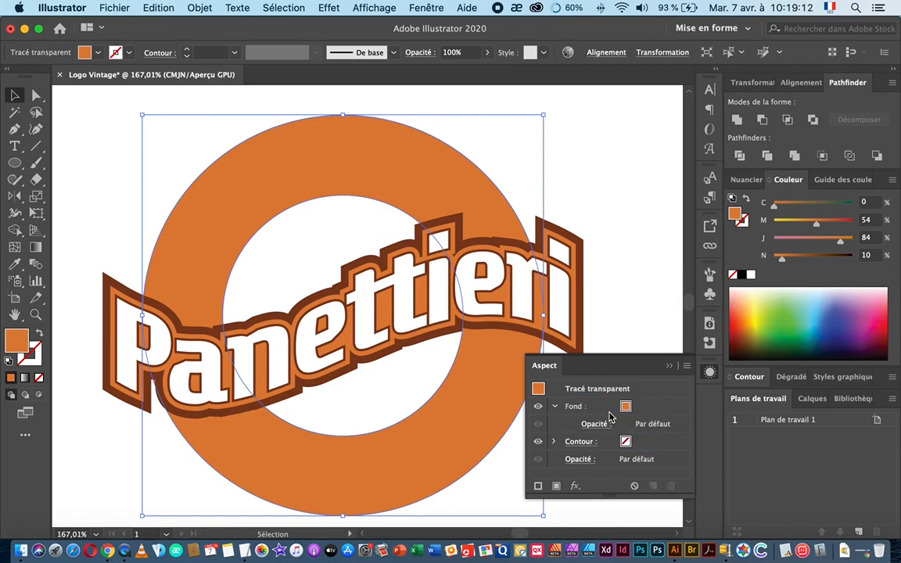
left_click(554, 407)
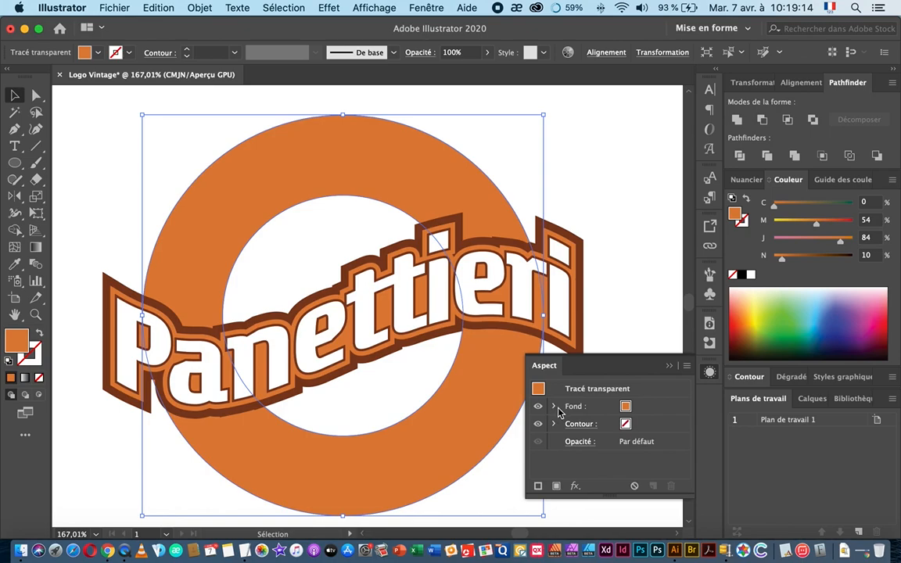
Give the ring's stroke the yellow swatch C=5 M=0 J=90 N=0
left_click(654, 429)
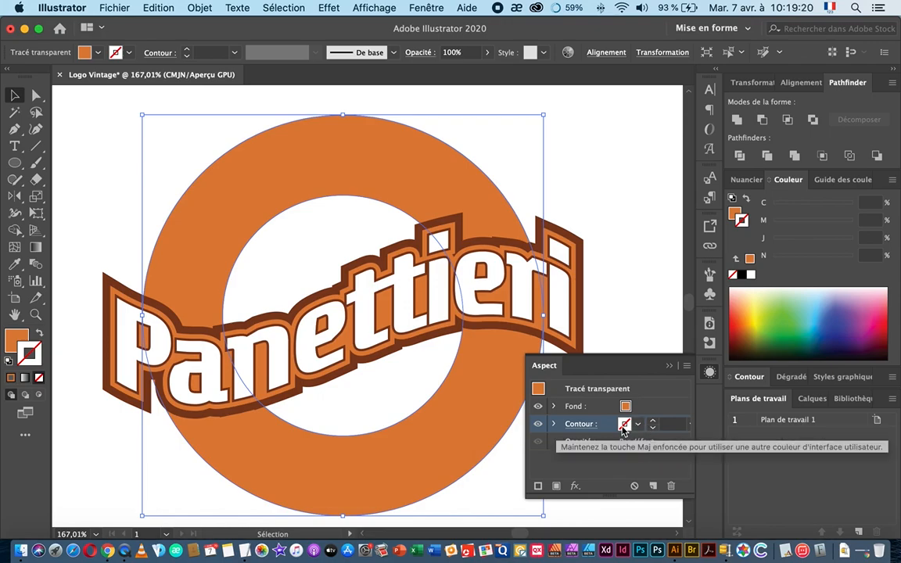
left_click(637, 424)
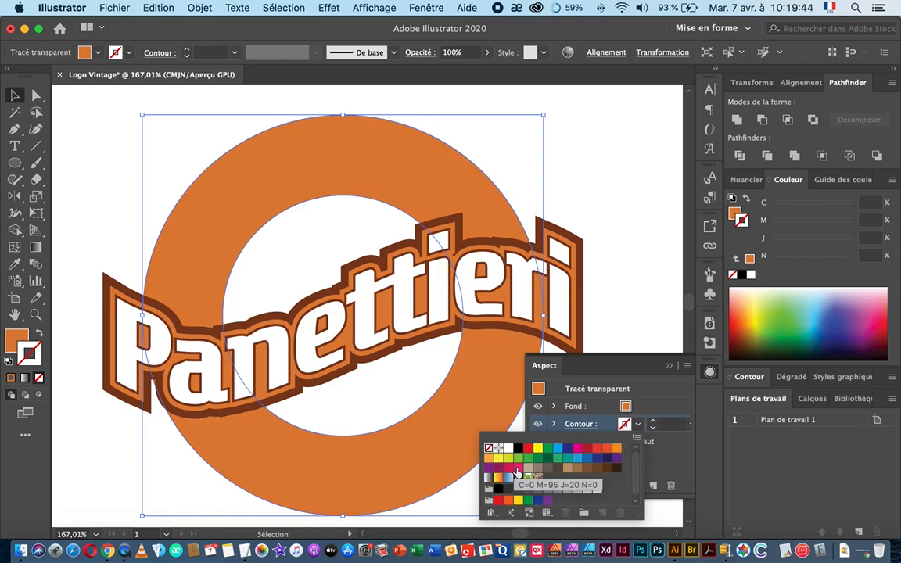
left_click(617, 452)
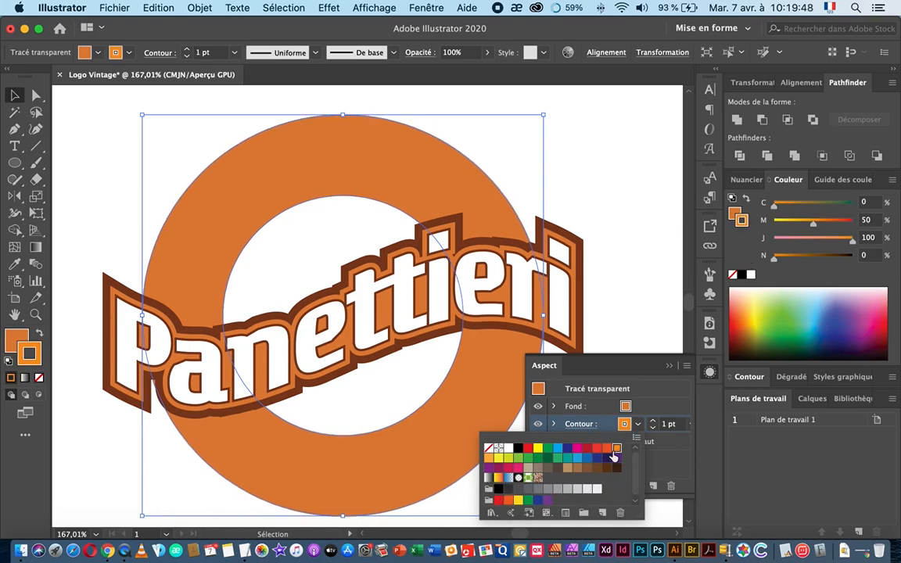
left_click(498, 458)
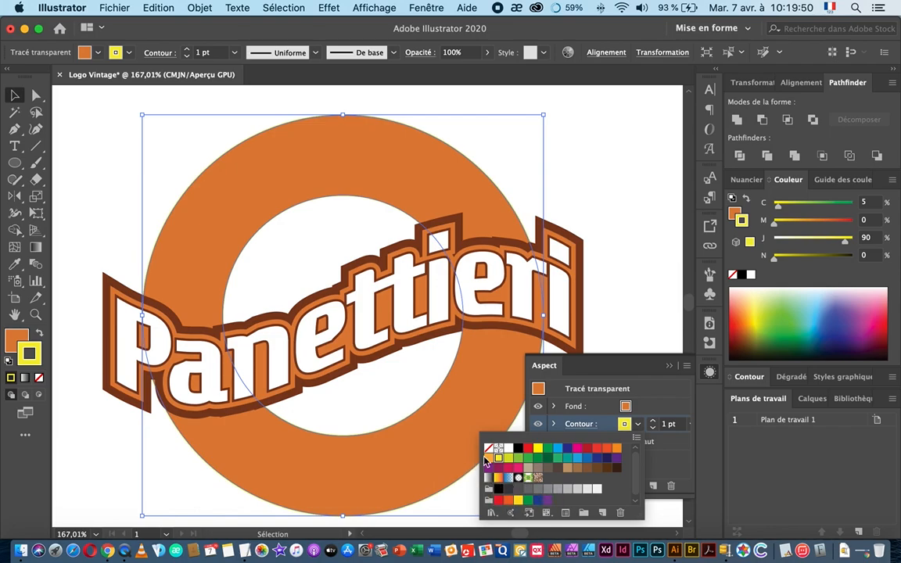
Increase the ring's yellow stroke weight to 15 pt
left_click(653, 420)
left_click(653, 420)
left_click(653, 420)
left_click(653, 421)
left_click(653, 421)
left_click(653, 421)
left_click(653, 420)
left_click(653, 421)
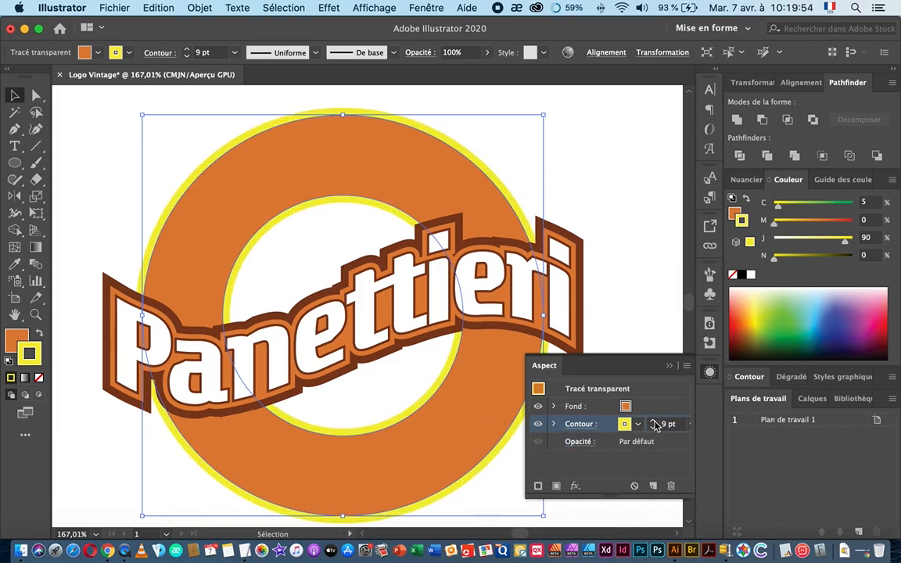
left_click(653, 421)
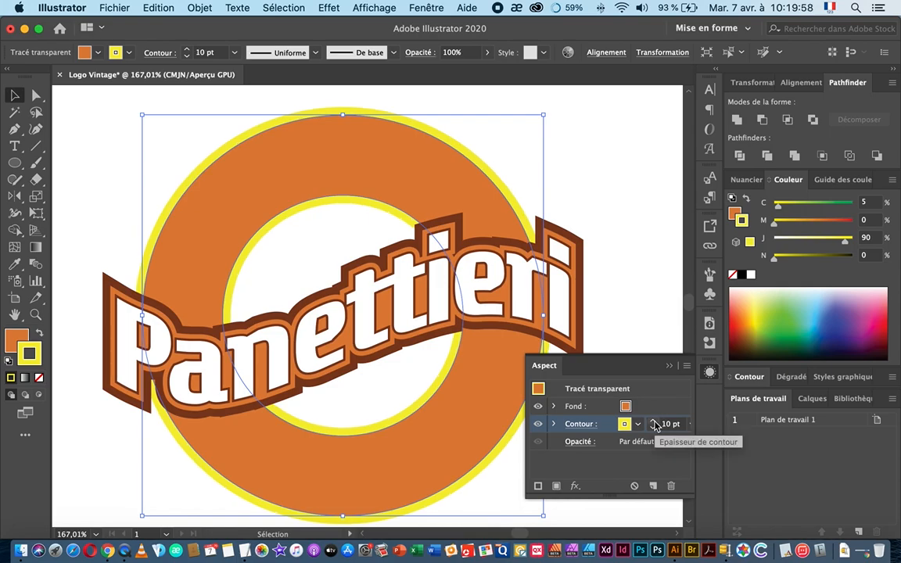
left_click(653, 421)
left_click(653, 421)
left_click(653, 420)
left_click(653, 421)
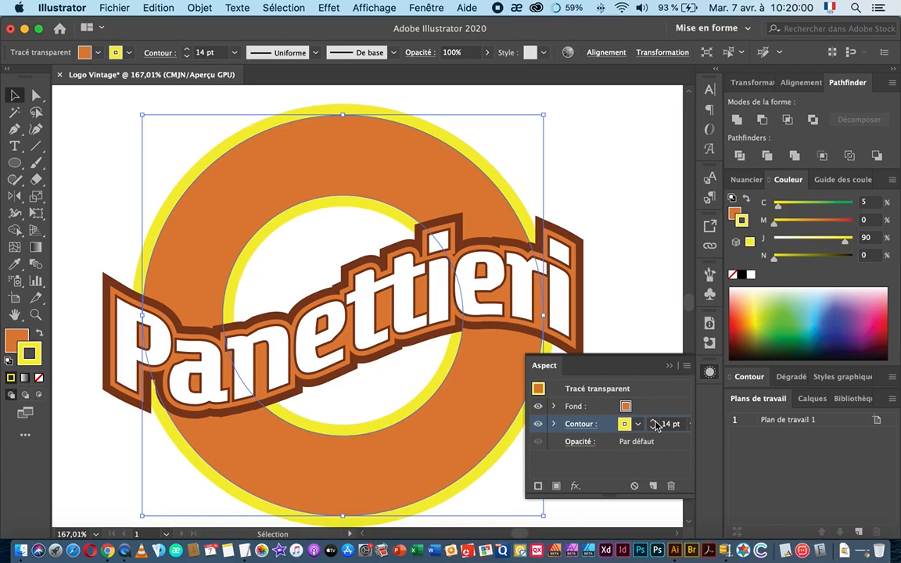
left_click(653, 421)
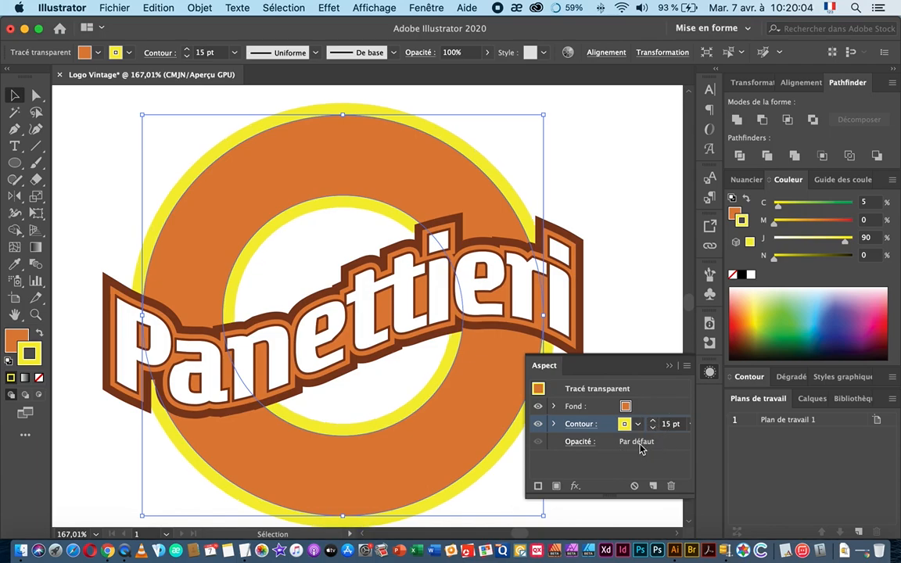
Duplicate the ring's yellow stroke and recolour the upper copy with the dark brown sampled from the lettering's outer outline
left_click(653, 487)
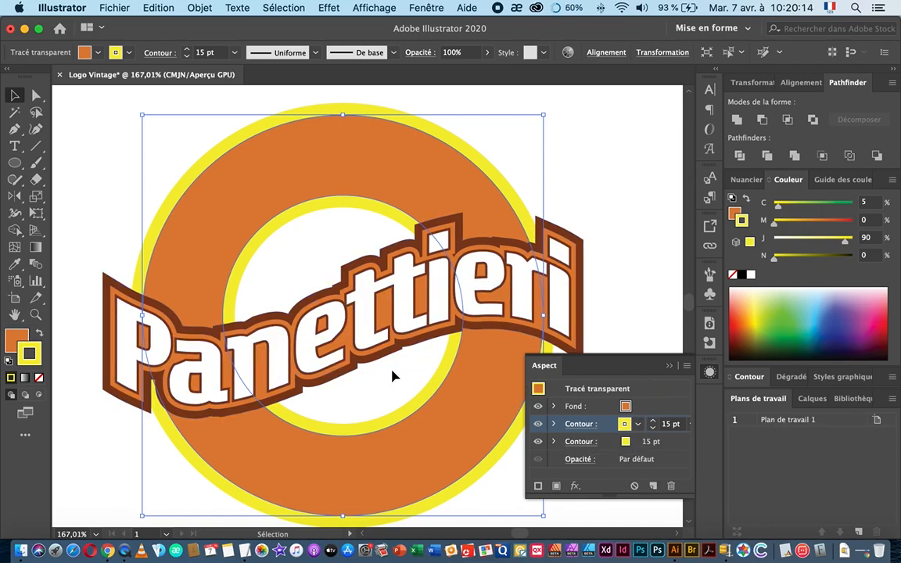
left_click(13, 266)
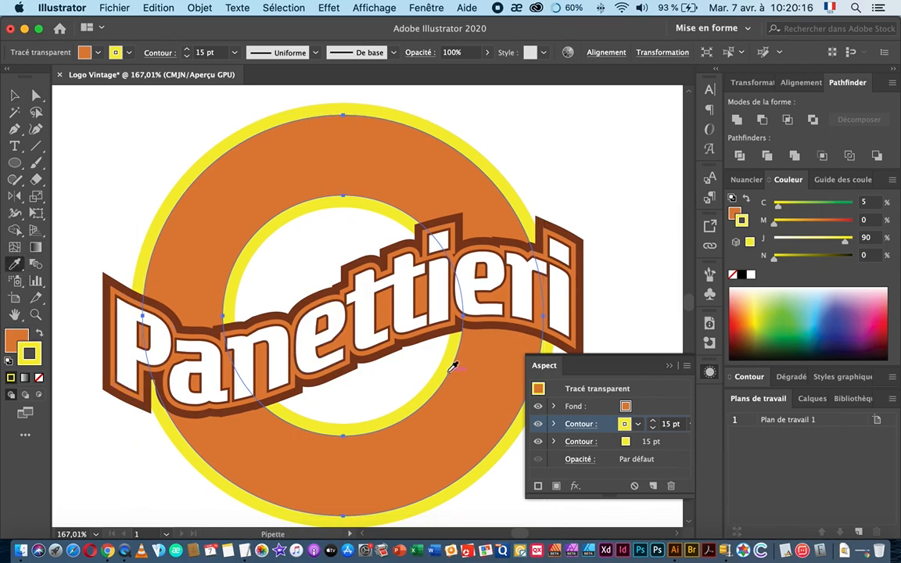
left_click_drag(339, 358, 437, 365)
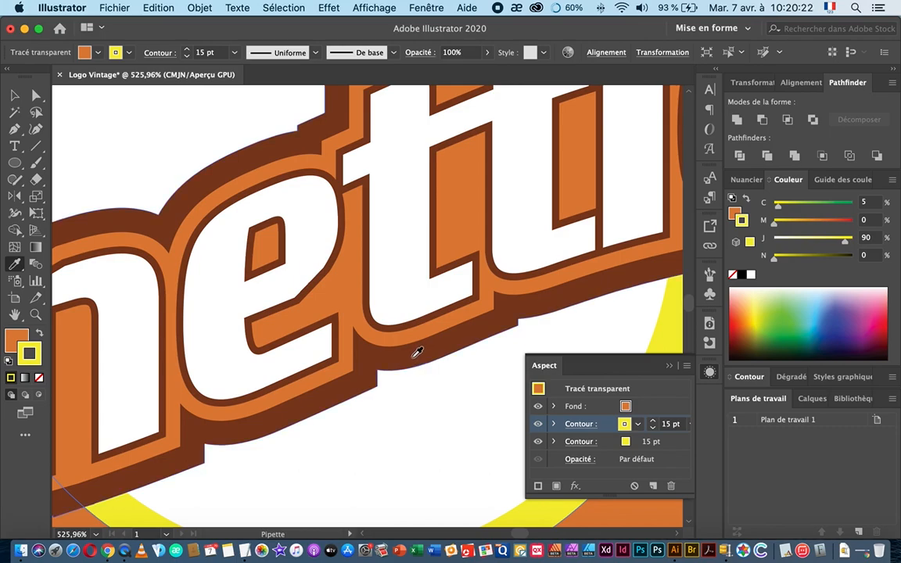
left_click(420, 354)
left_click_drag(439, 358, 372, 374)
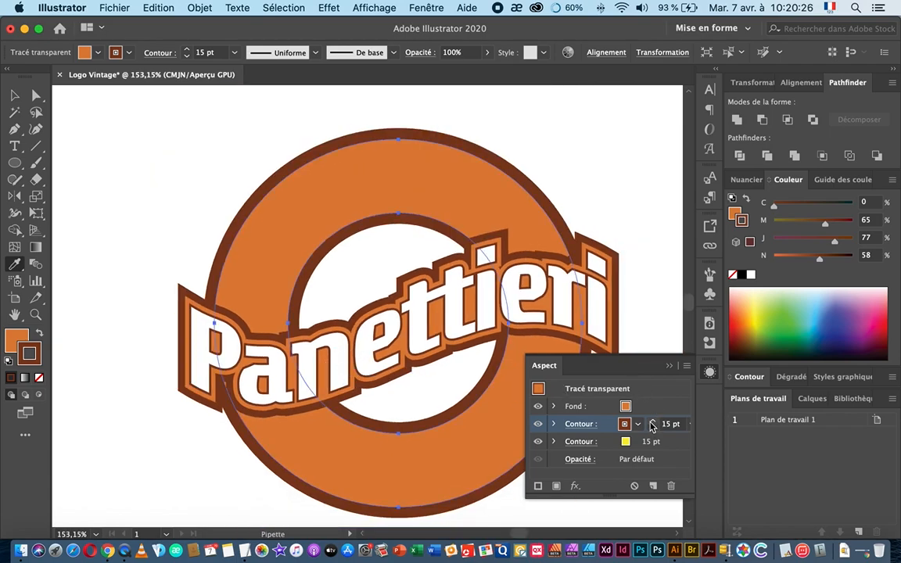
Reduce the ring's brown stroke weight to 7 pt and deselect the ring
left_click(653, 428)
left_click(653, 428)
left_click(653, 428)
left_click(653, 428)
left_click(653, 428)
left_click(653, 427)
left_click(653, 428)
left_click(653, 428)
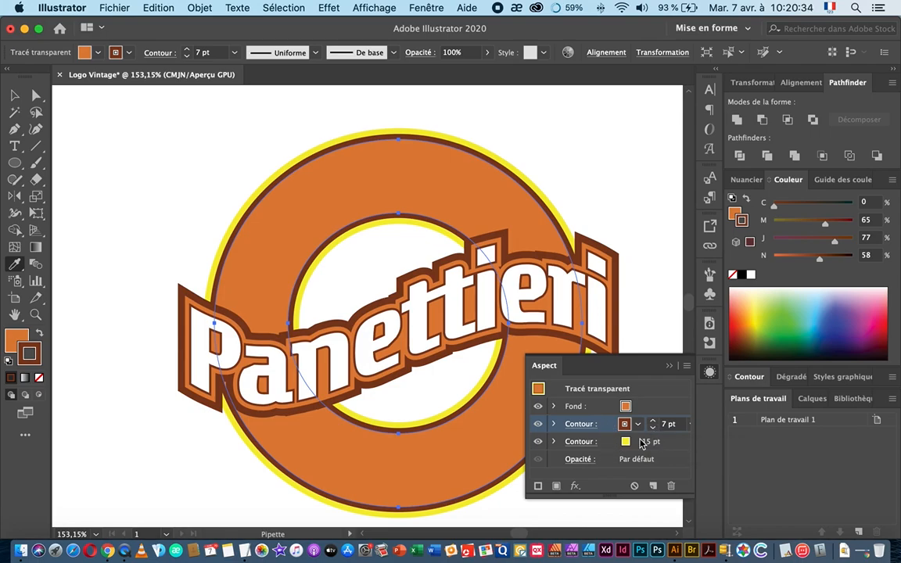
left_click(16, 96)
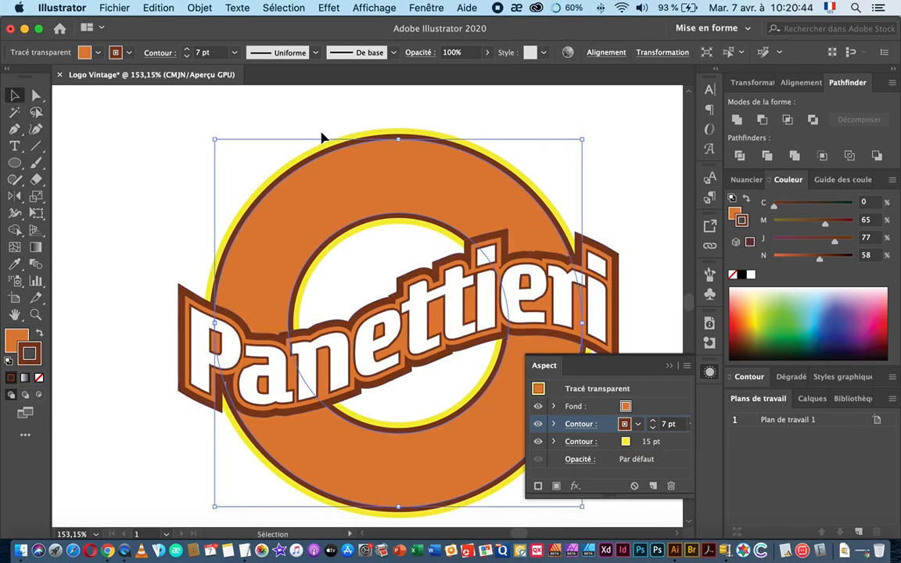
left_click(165, 151)
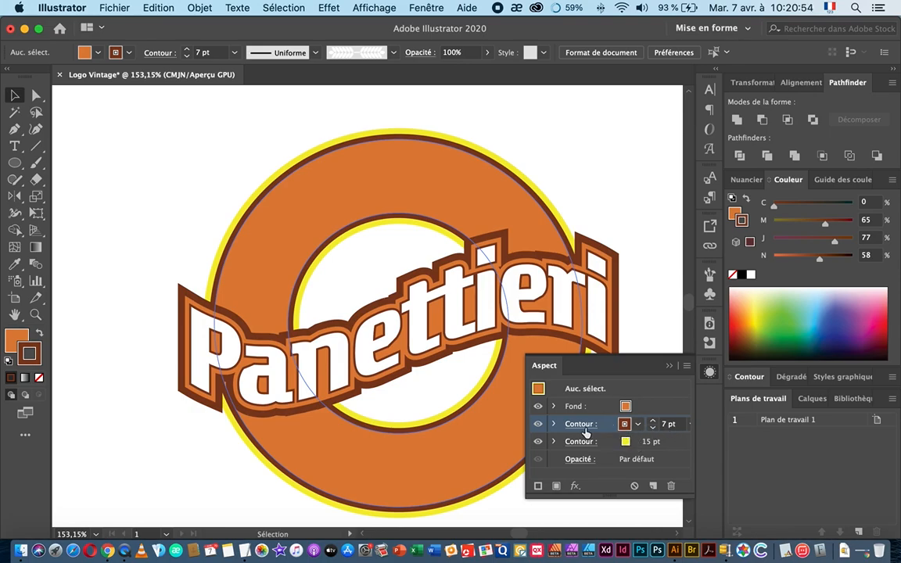
Move the yellow stroke above the brown one in the appearance stack and set its weight to 7 pt
left_click_drag(663, 444, 663, 422)
left_click(657, 429)
left_click(653, 427)
left_click(653, 428)
left_click(653, 429)
left_click(653, 429)
left_click(653, 428)
left_click(653, 429)
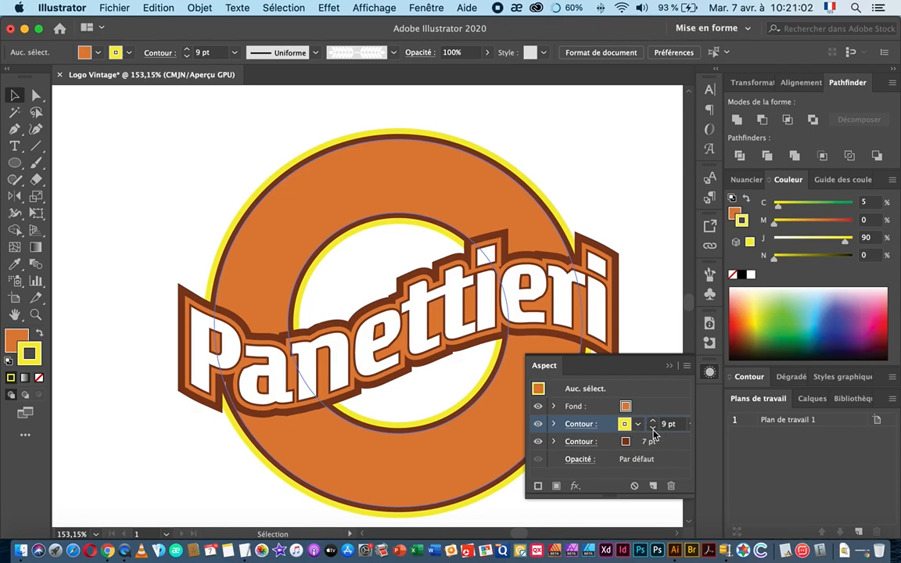
left_click(653, 429)
Set the brown stroke's weight to 15 pt in the appearance stack
left_click(649, 442)
left_click(654, 439)
left_click(653, 439)
left_click(654, 439)
left_click(654, 440)
left_click(654, 440)
left_click(654, 440)
left_click(653, 439)
left_click(654, 439)
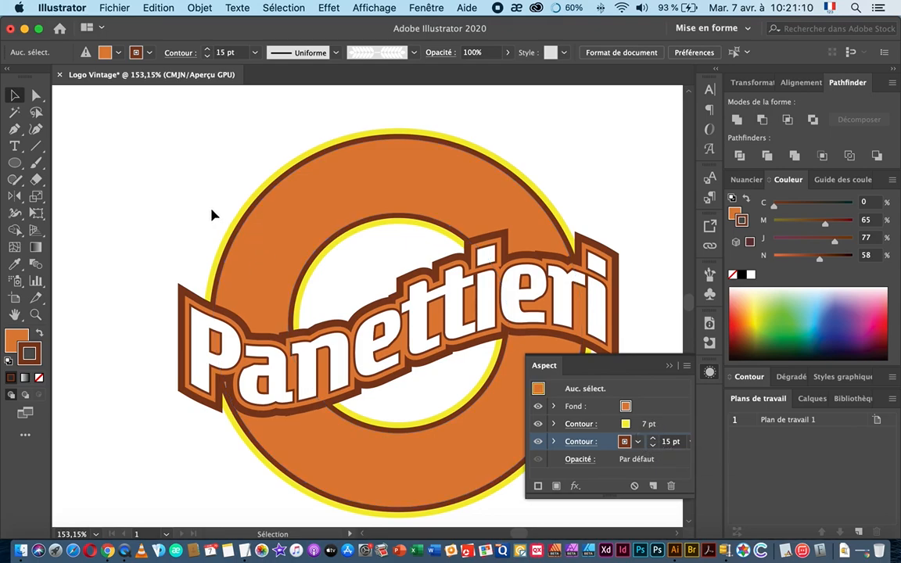
Paste the copied brown circle in front of the logo and enlarge it from its centre to about the middle of the orange ring band
left_click_drag(390, 328, 241, 326)
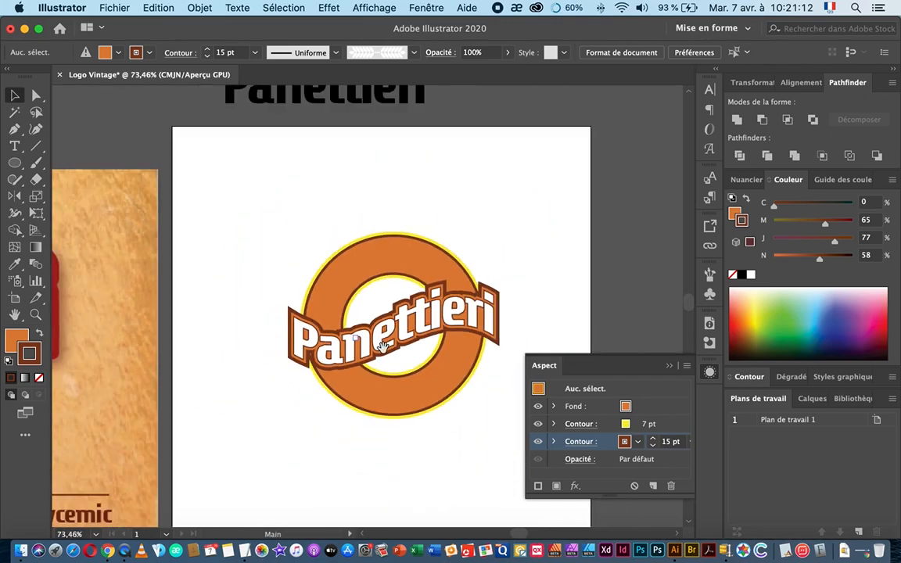
left_click_drag(387, 344, 471, 315)
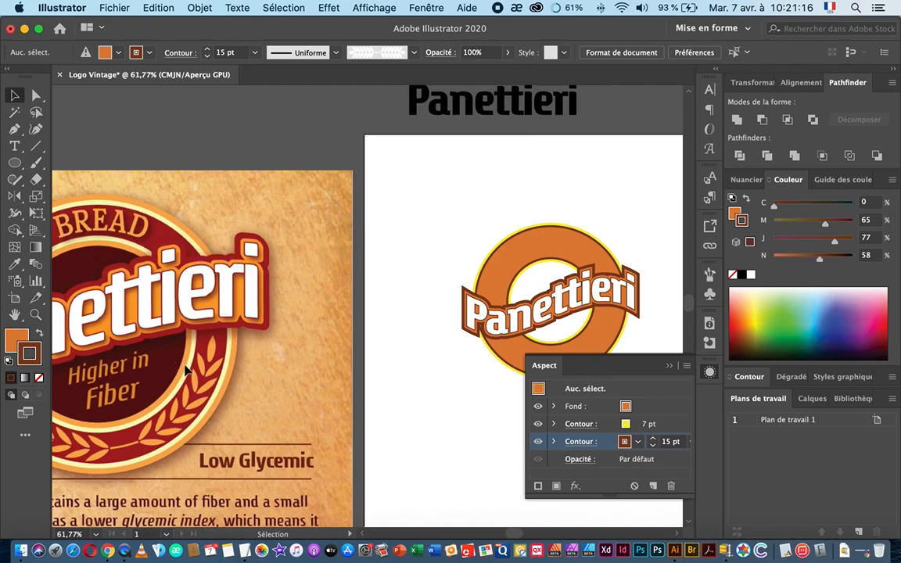
left_click_drag(349, 387, 215, 413)
left_click_drag(350, 361, 458, 378)
left_click_drag(365, 383, 319, 380)
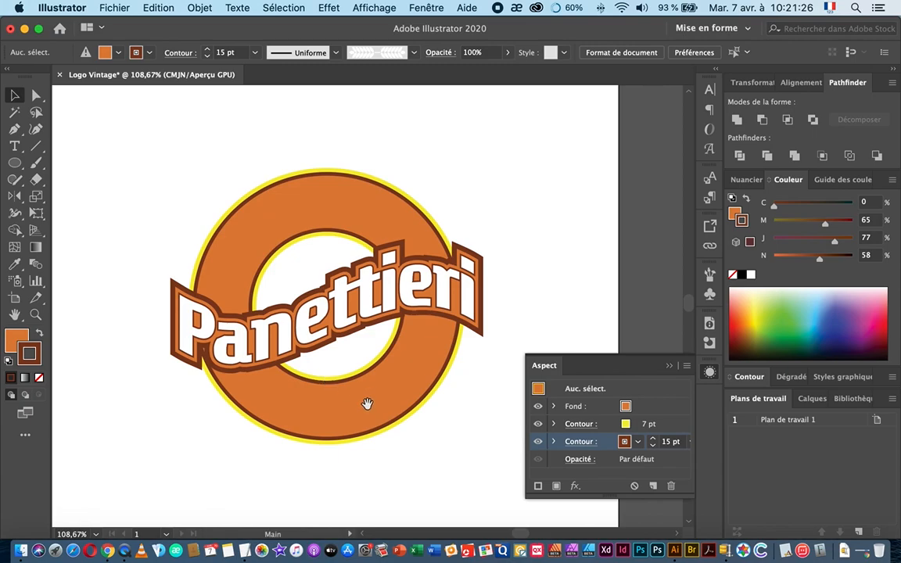
left_click_drag(358, 410, 308, 378)
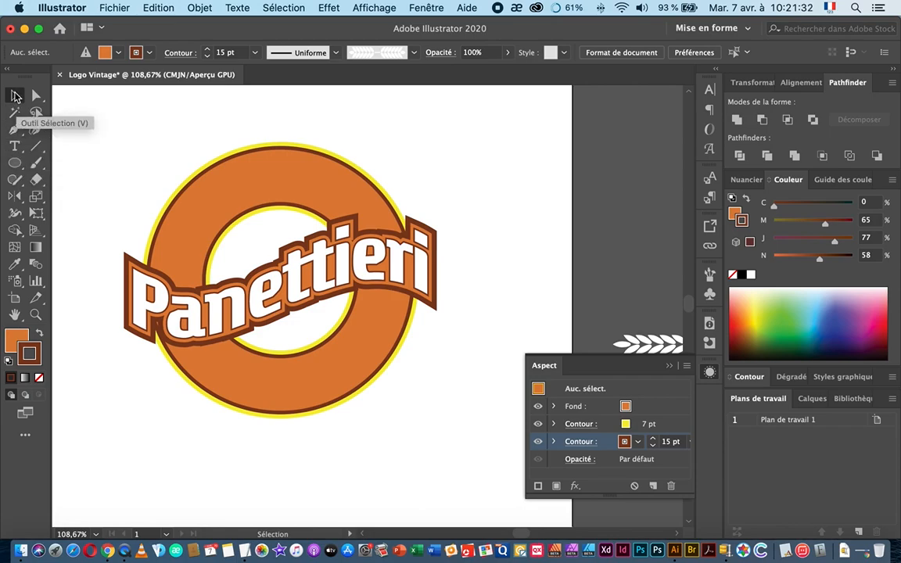
left_click(149, 8)
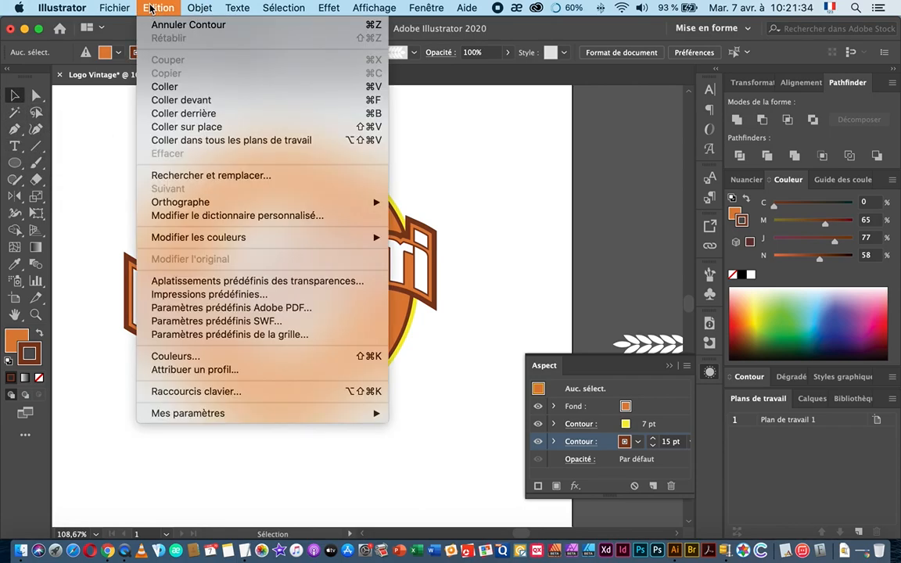
left_click(187, 100)
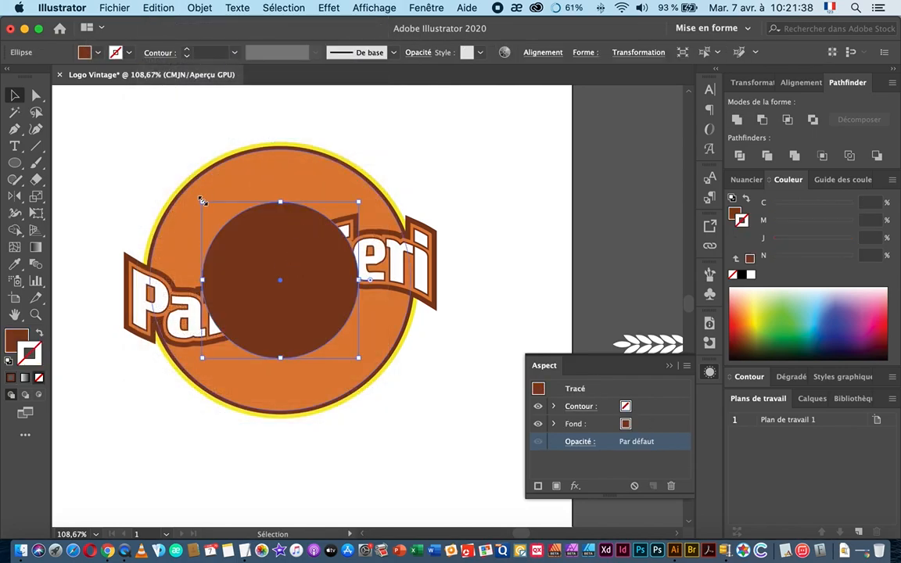
left_click_drag(201, 203, 176, 169)
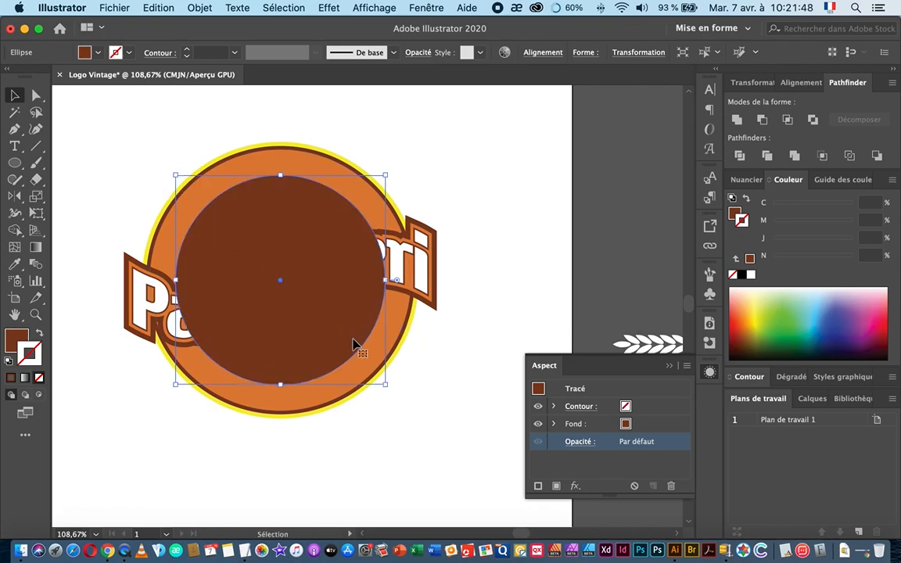
key("super+space")
left_click_drag(297, 325, 391, 329)
left_click_drag(117, 235, 227, 198)
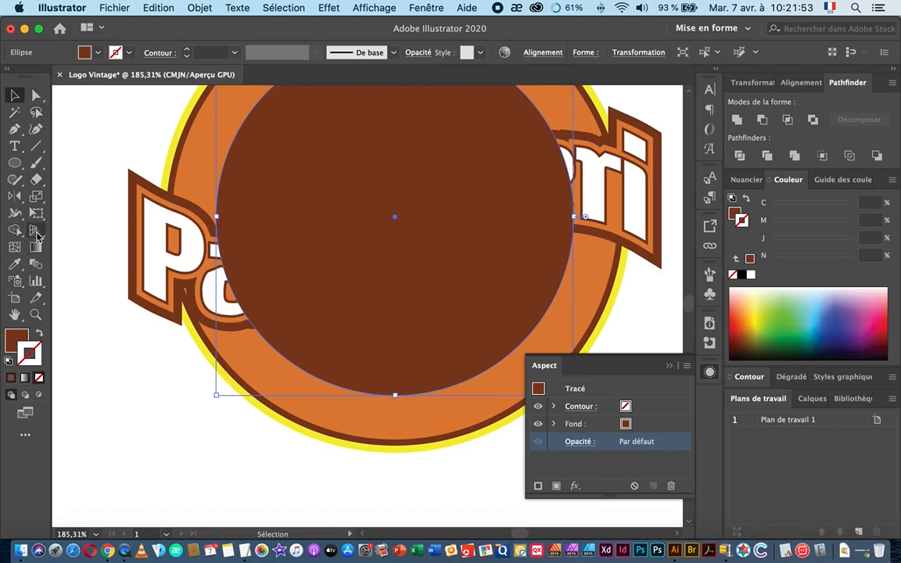
Cut the enlarged brown circle with the Scissors tool at two points, just below the lettering on its lower left and right
left_click(36, 180)
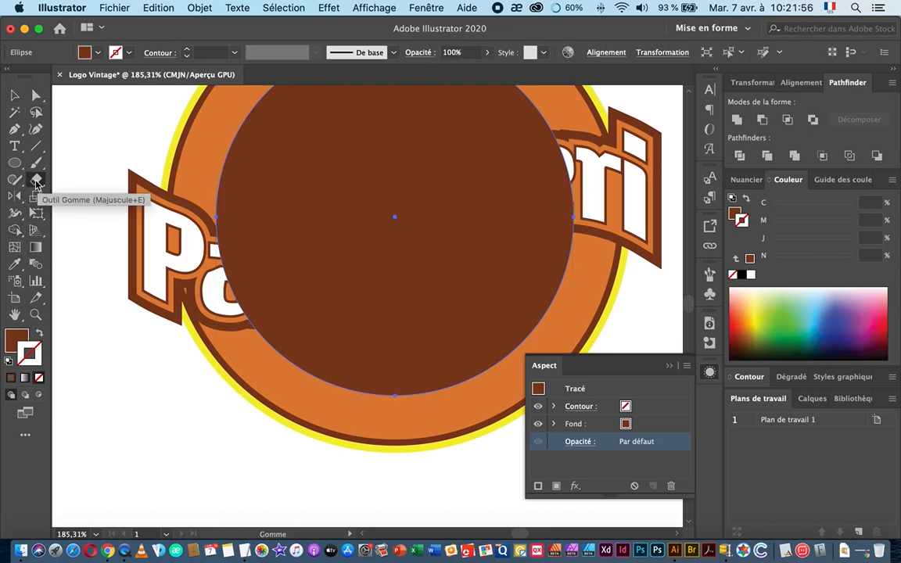
left_click_drag(36, 180, 88, 195)
key("v")
key("super+y")
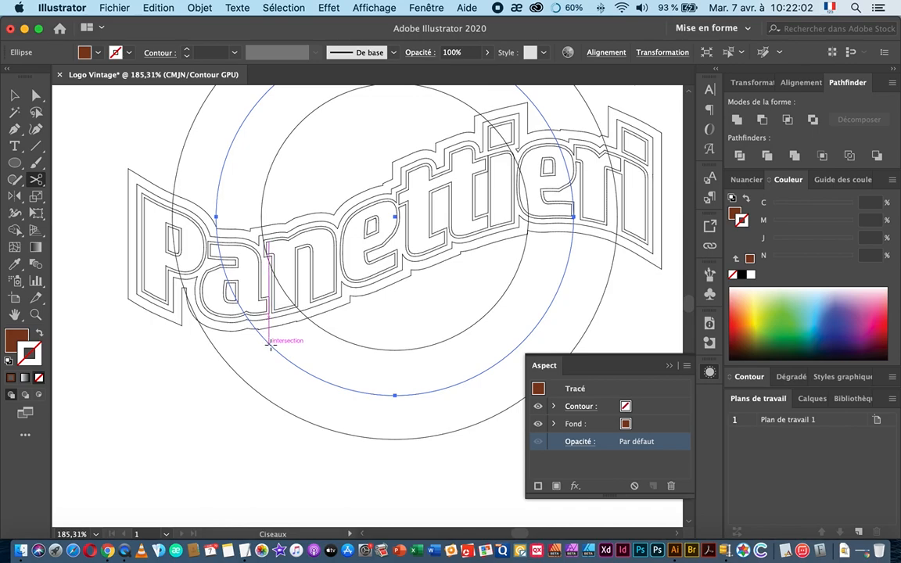
left_click(272, 344)
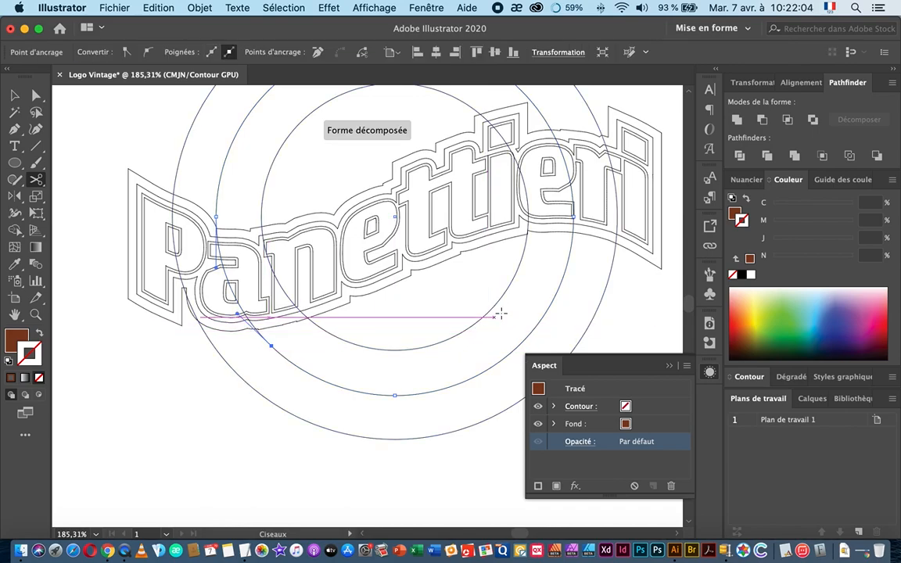
scroll(444, 324, "right", 5)
scroll(443, 325, "up", 2)
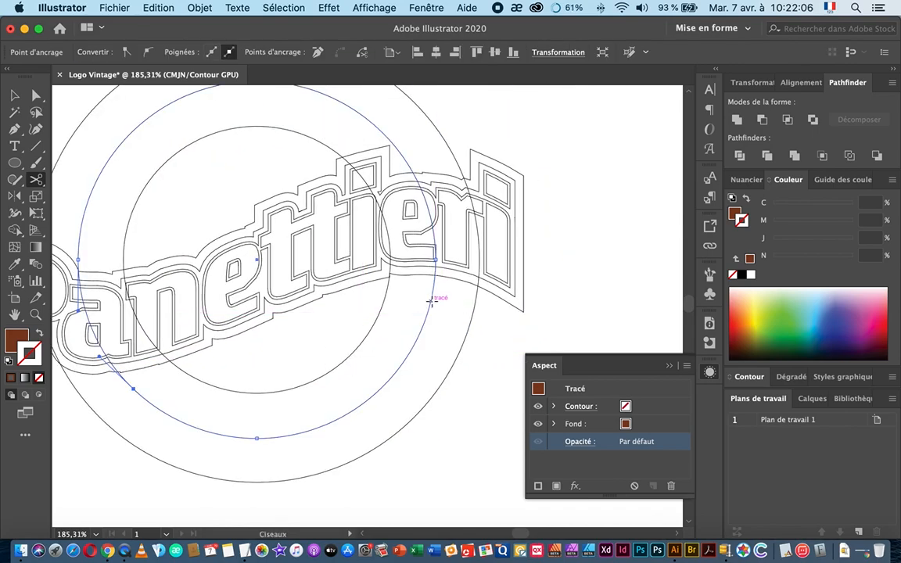
left_click(431, 300)
Delete the upper part of the cut circle, keeping only the arc below the lettering, and return to the coloured preview
left_click(14, 95)
left_click(371, 131)
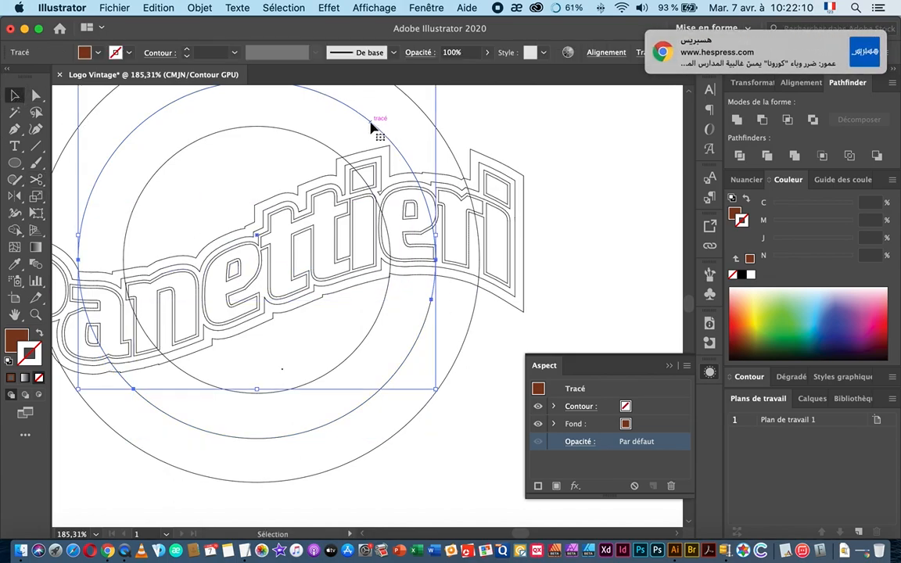
key("Delete")
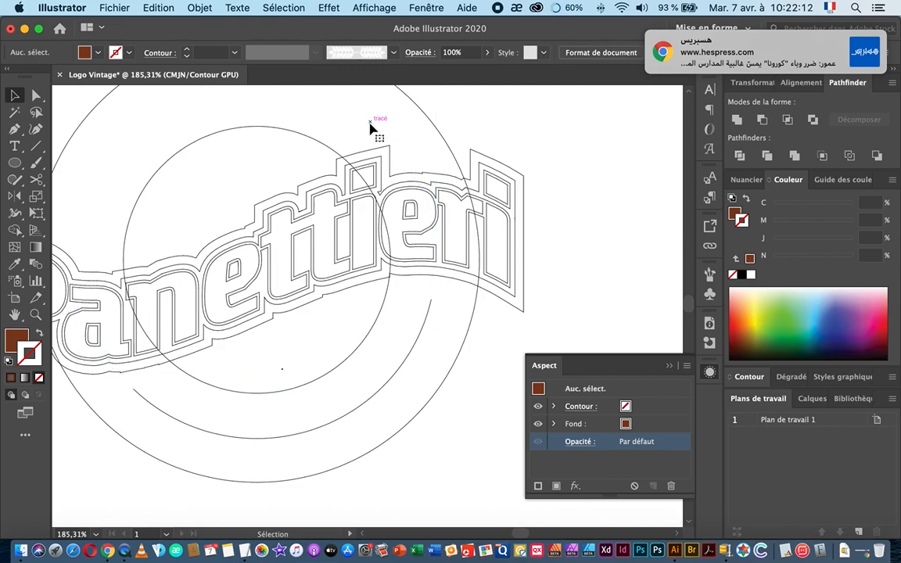
key("super+y")
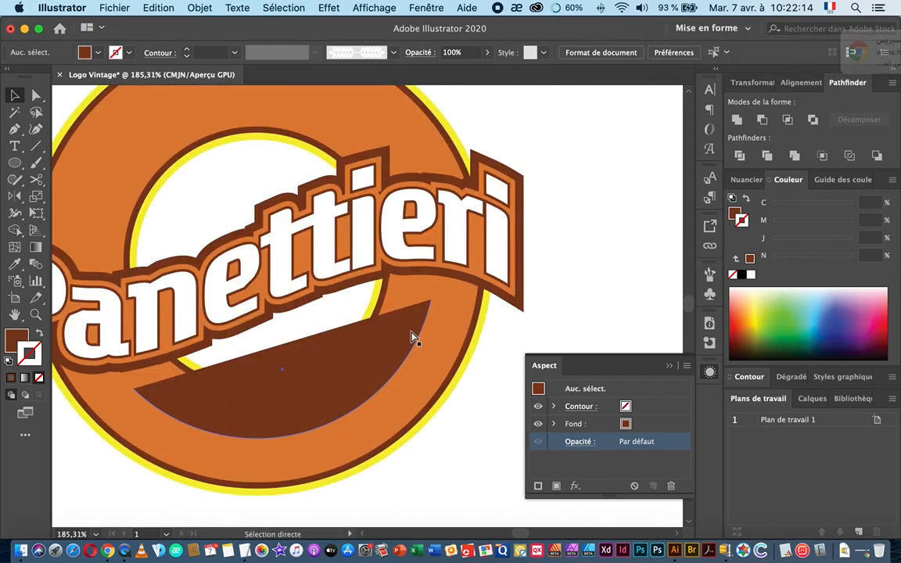
Swap the lower arc's brown fill to its stroke and apply the white wheat-ear brush to it
left_click(398, 356)
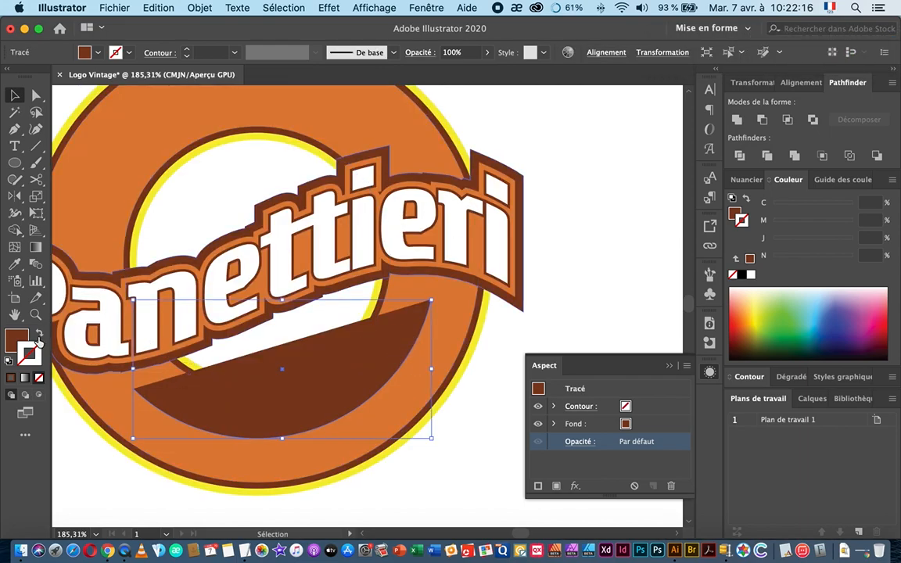
left_click(39, 334)
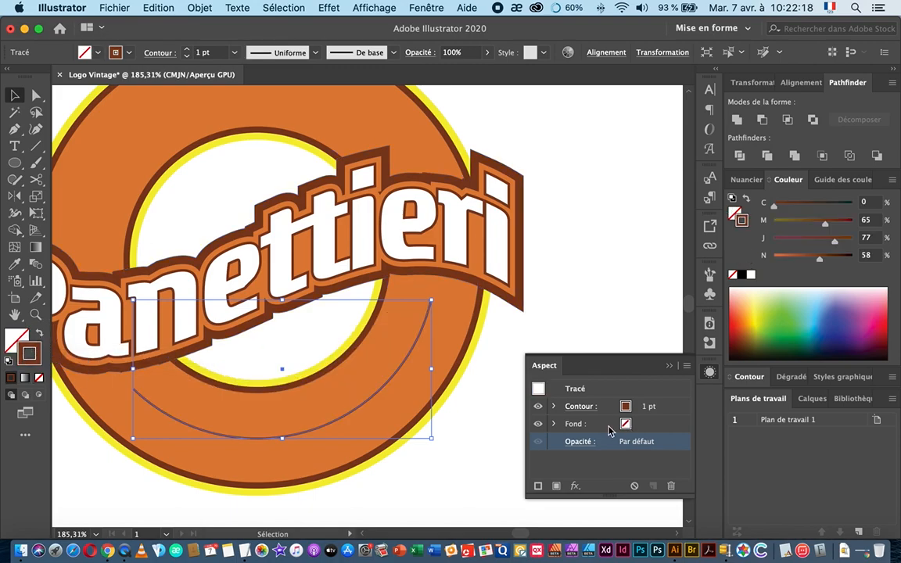
left_click(710, 274)
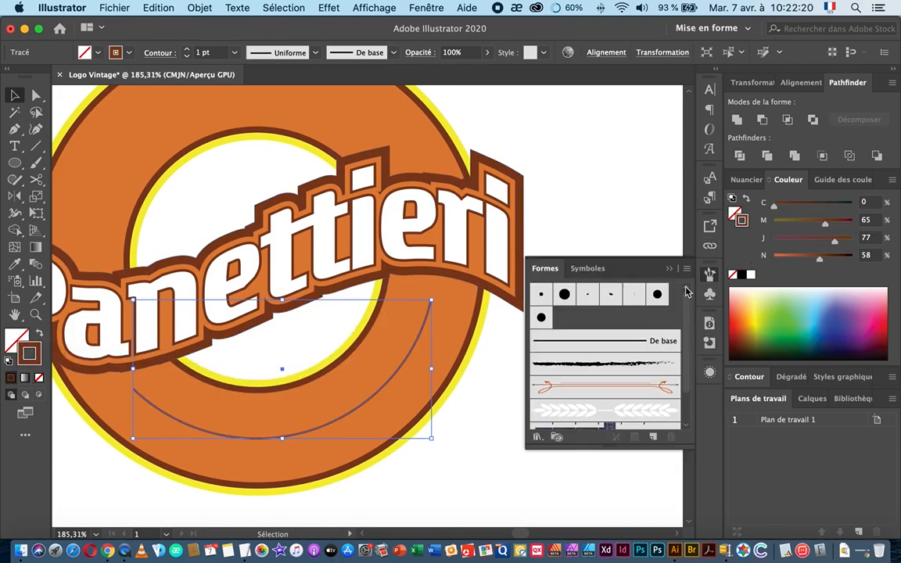
left_click(621, 413)
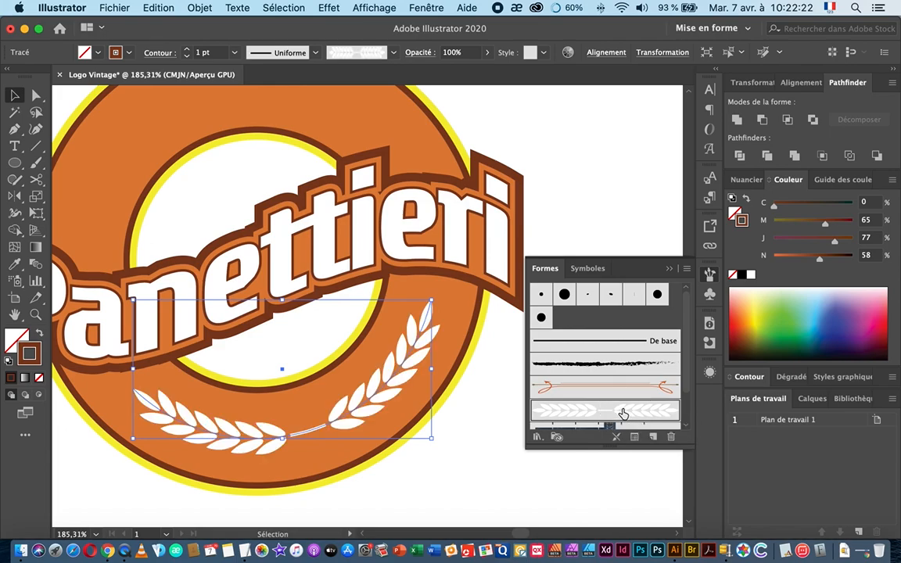
left_click_drag(387, 389, 271, 403)
left_click_drag(310, 317, 340, 367)
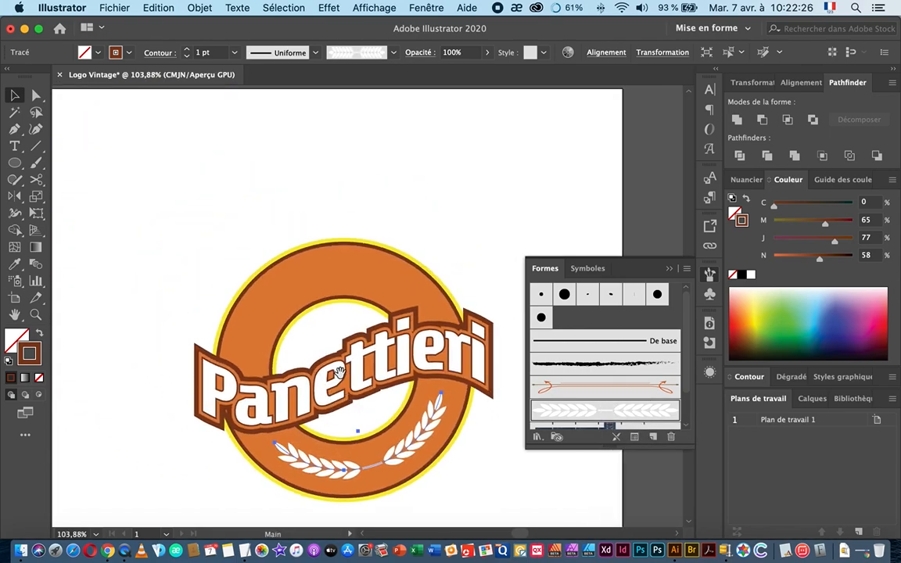
Paste the copied brown circle in front of the logo and enlarge it from its centre until it reaches into the orange ring
left_click(157, 8)
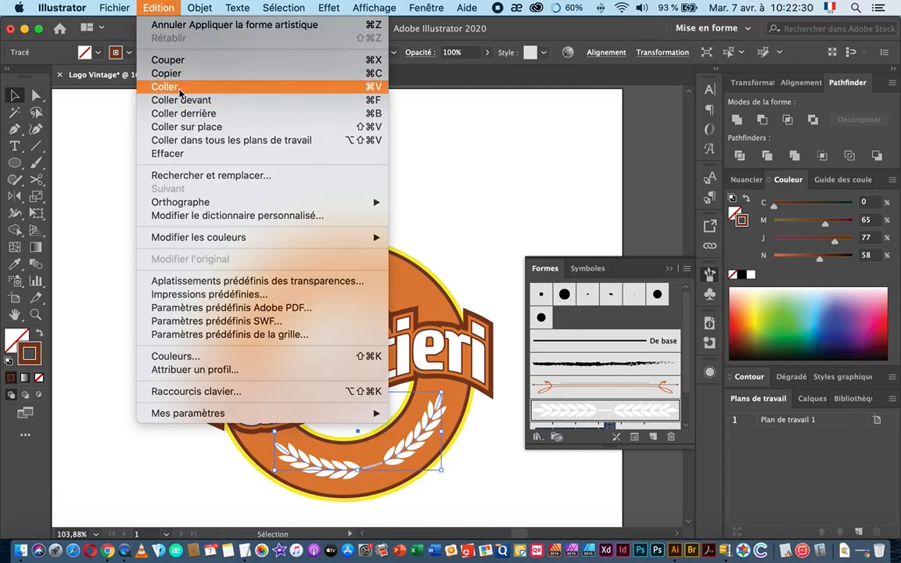
left_click(188, 100)
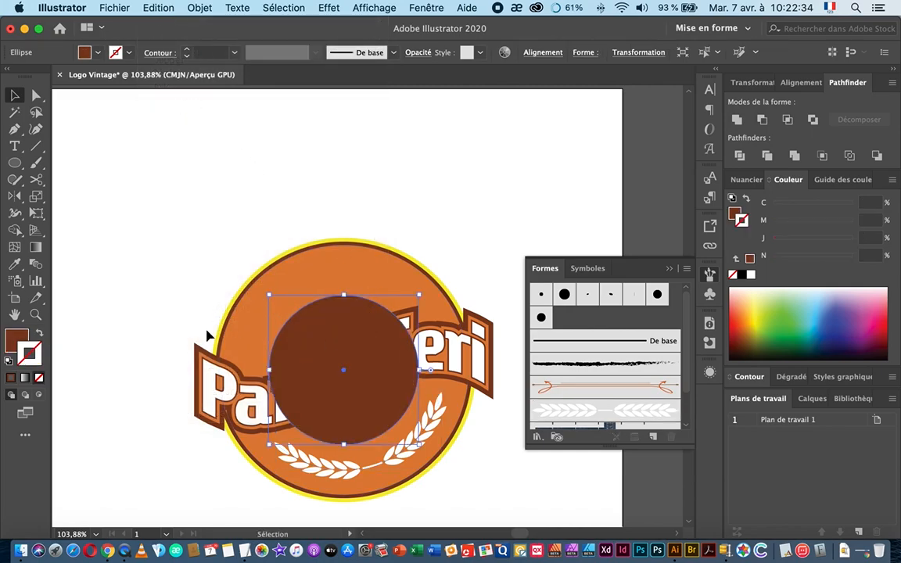
left_click(266, 298, "super")
left_click_drag(266, 298, 320, 292)
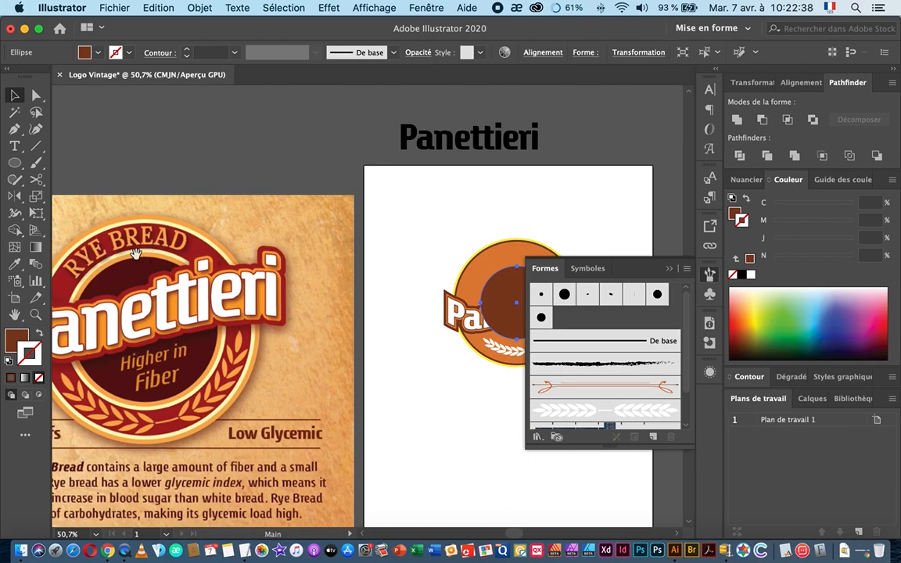
left_click_drag(346, 285, 166, 320)
left_click_drag(310, 294, 394, 305)
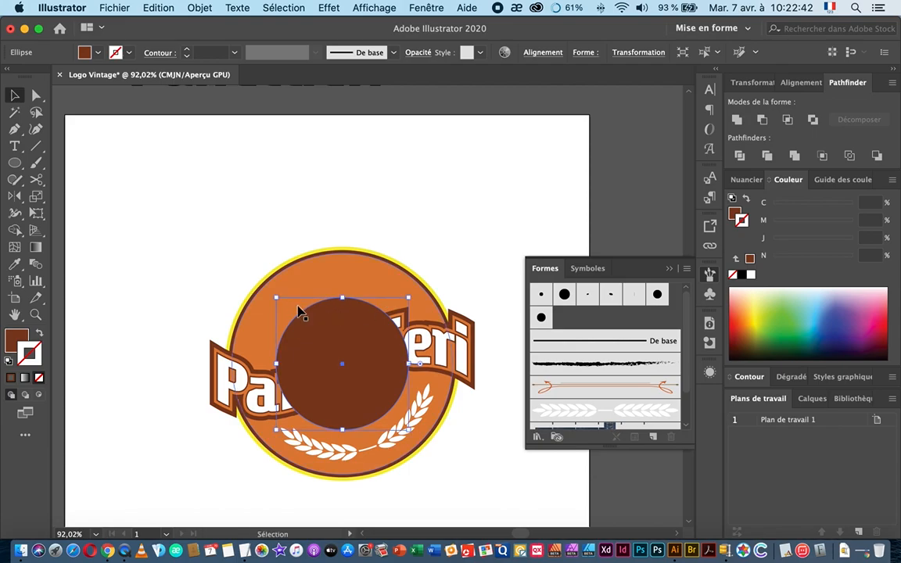
left_click_drag(275, 296, 262, 276)
left_click_drag(315, 328, 384, 300)
Turn the brown circle into a text path with the Type on a Path tool, starting at its upper-left edge
left_click(16, 147)
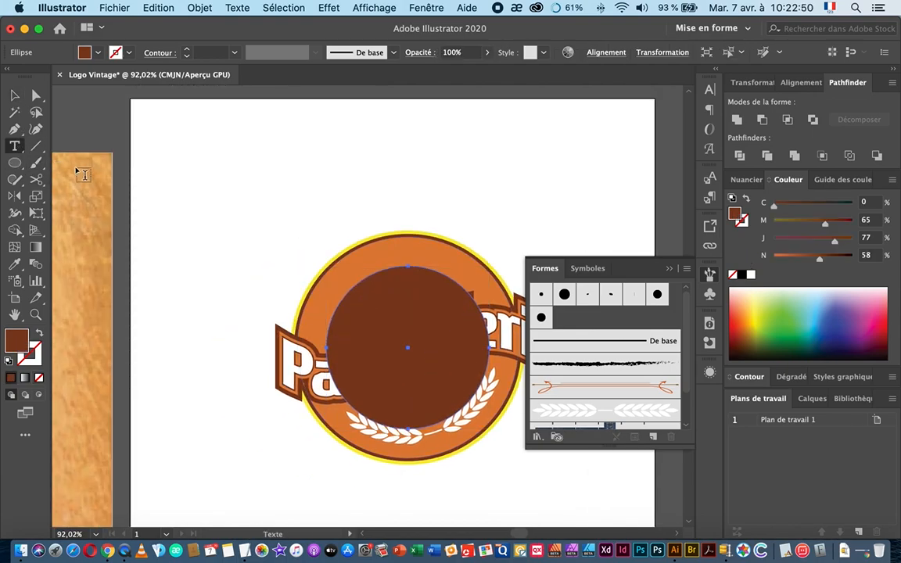
left_click(16, 147)
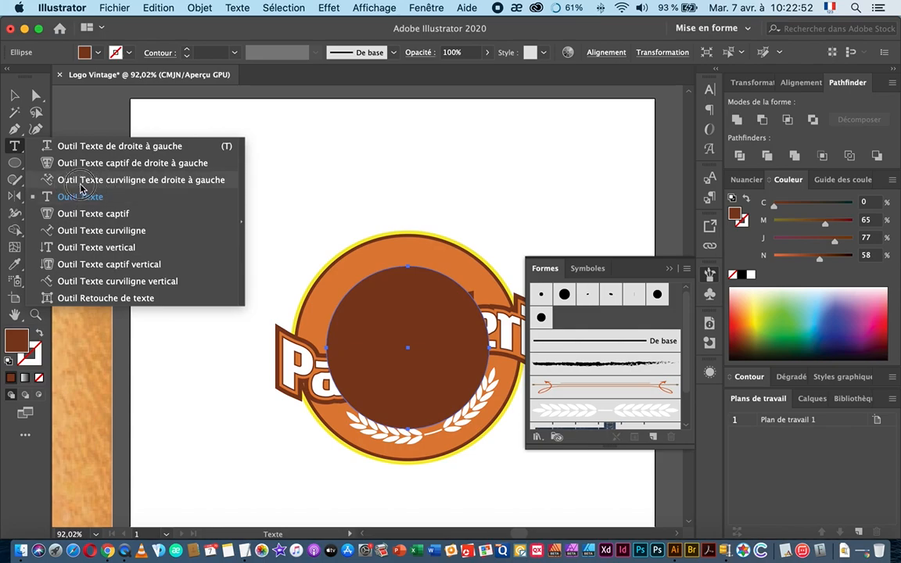
left_click(119, 233)
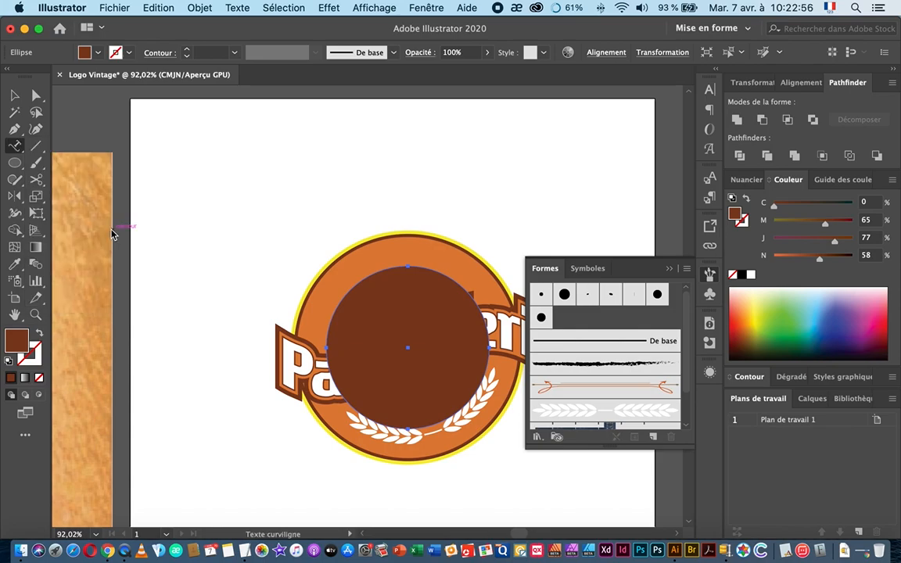
left_click_drag(422, 309, 385, 302)
left_click_drag(384, 301, 261, 320)
left_click_drag(323, 314, 266, 321)
left_click_drag(268, 320, 334, 336)
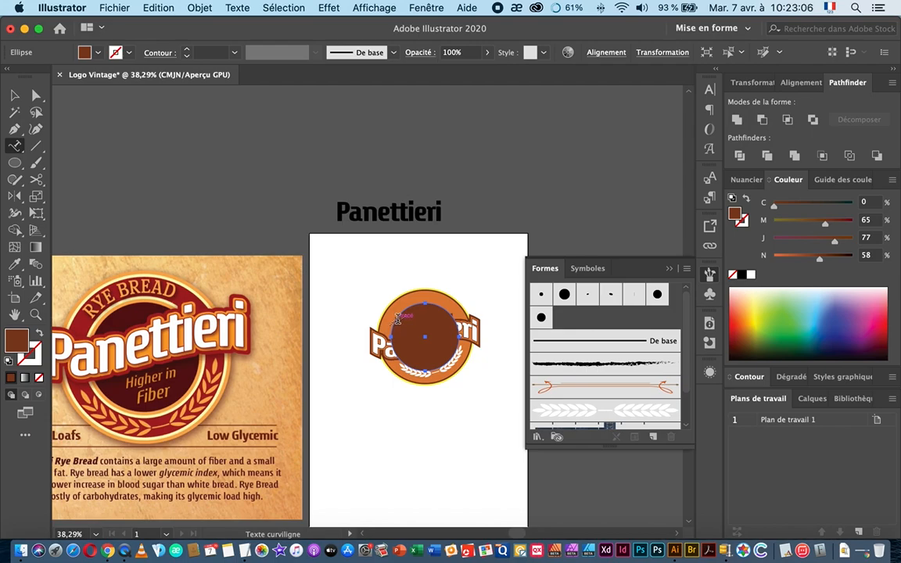
left_click(398, 317)
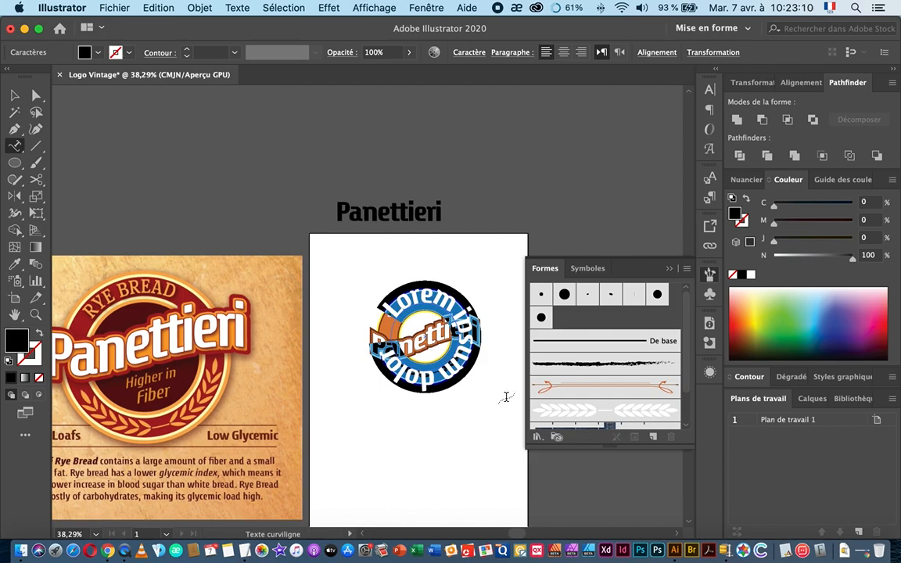
Replace the placeholder text along the circle with RYE BREAD and select all of it
type("RAY")
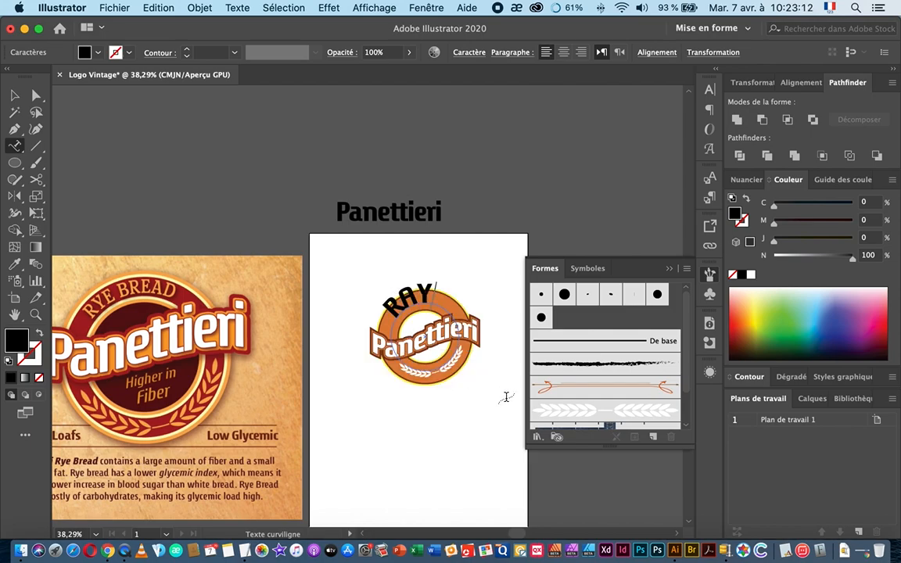
key("BackSpace")
key("BackSpace")
type("Y")
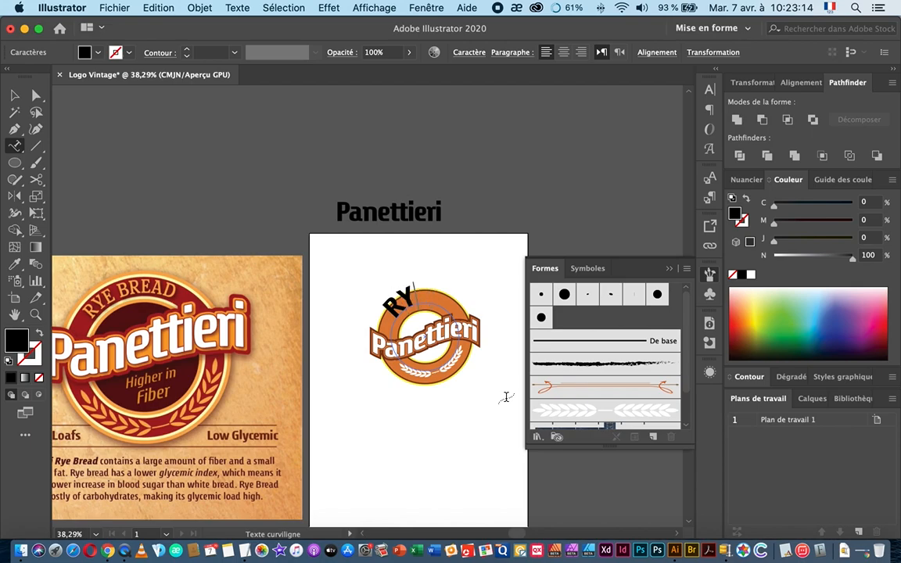
type("EB")
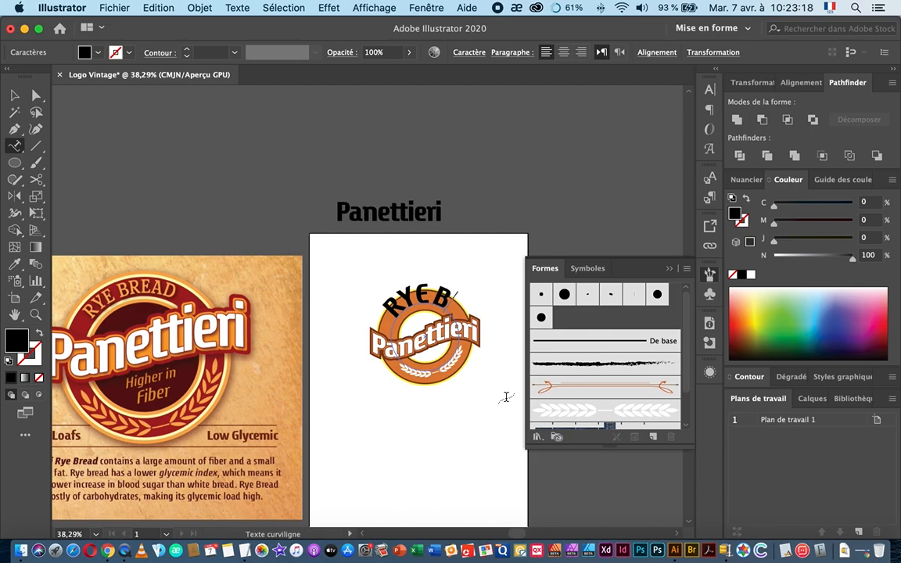
type("READ")
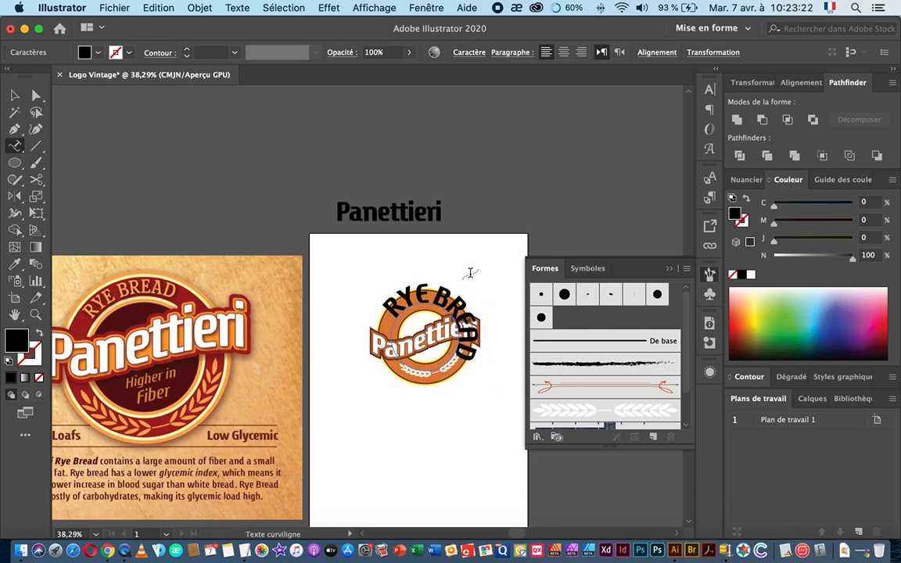
key("super+a")
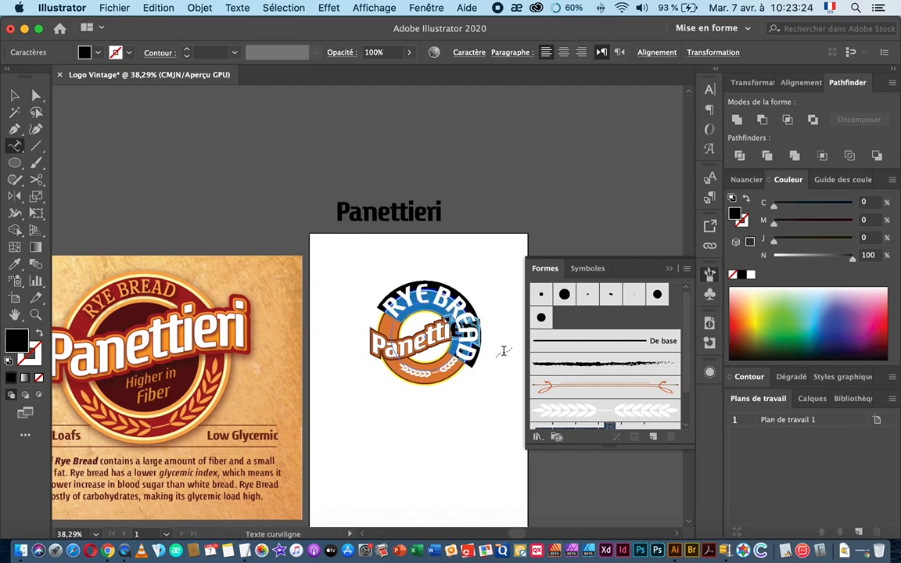
key("BackSpace")
left_click_drag(449, 355, 561, 335)
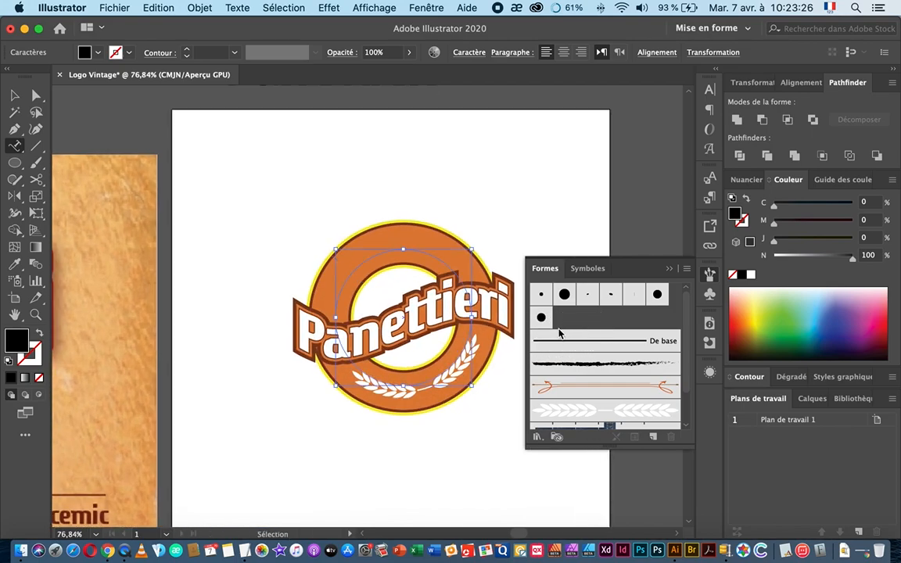
key("super+z")
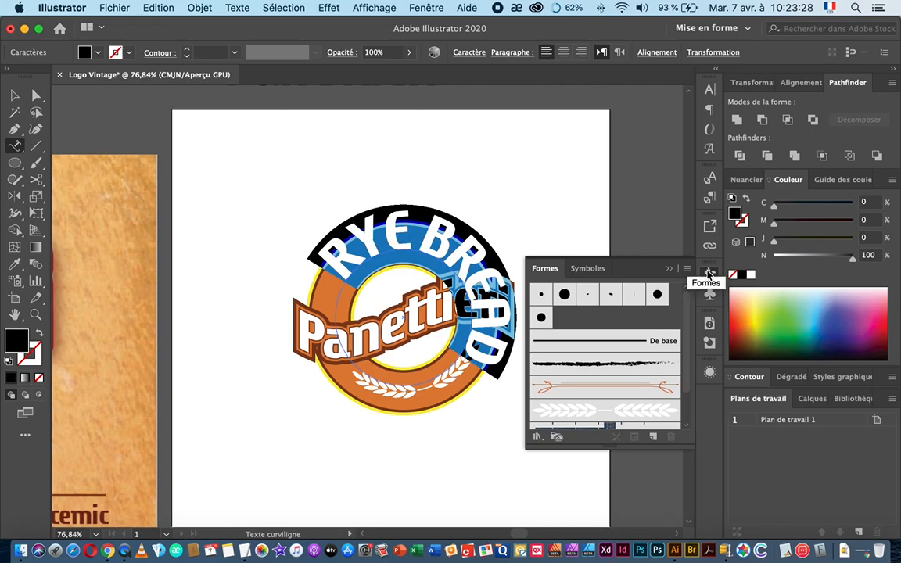
Set the RYE BREAD text's font style to Regular and its size to 33 pt
key("super+t")
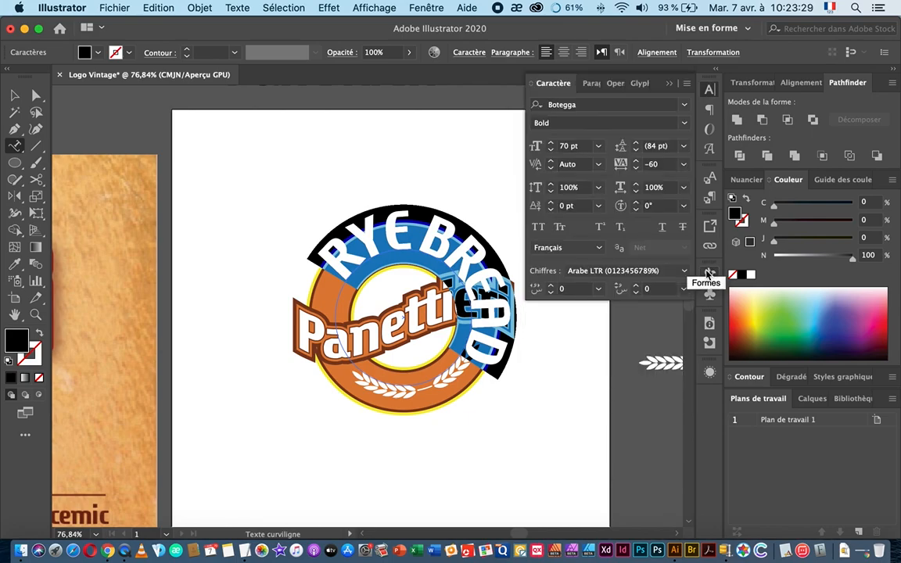
left_click(684, 123)
left_click(591, 140)
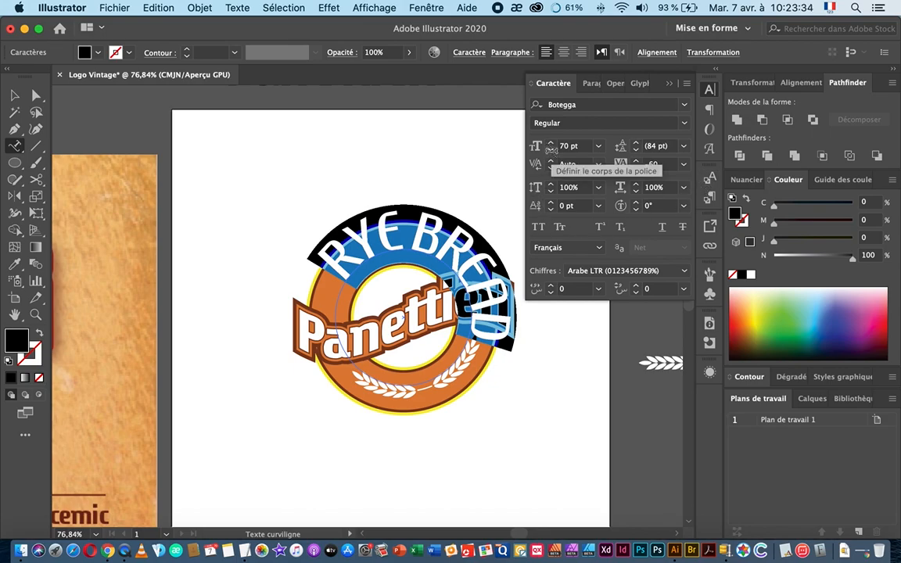
left_click(552, 152)
left_click(551, 152)
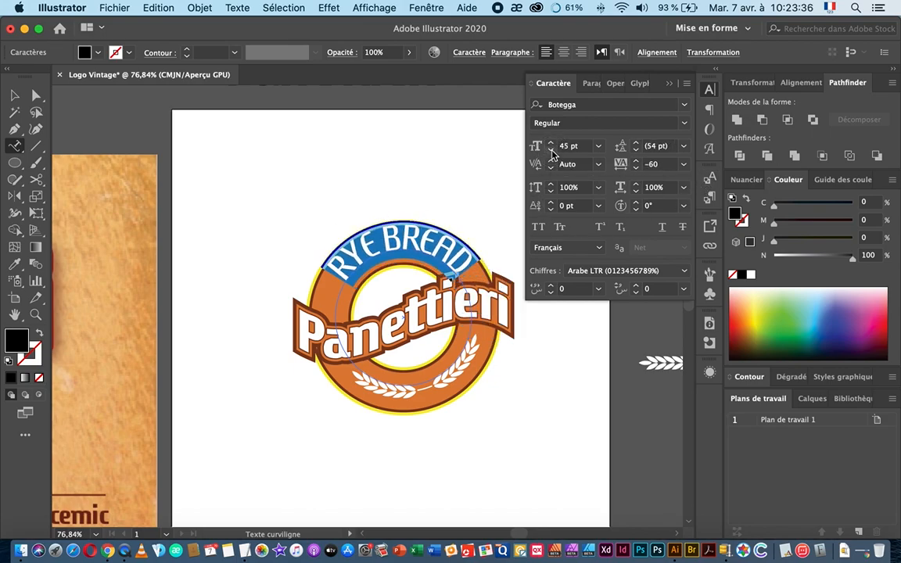
left_click(551, 152)
left_click(551, 151)
left_click(551, 152)
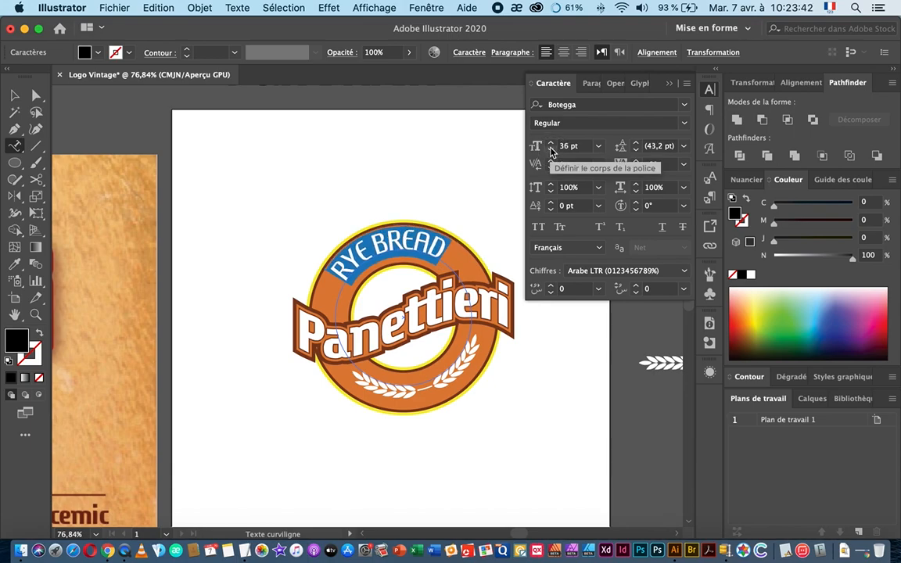
left_click(551, 152)
left_click(551, 152)
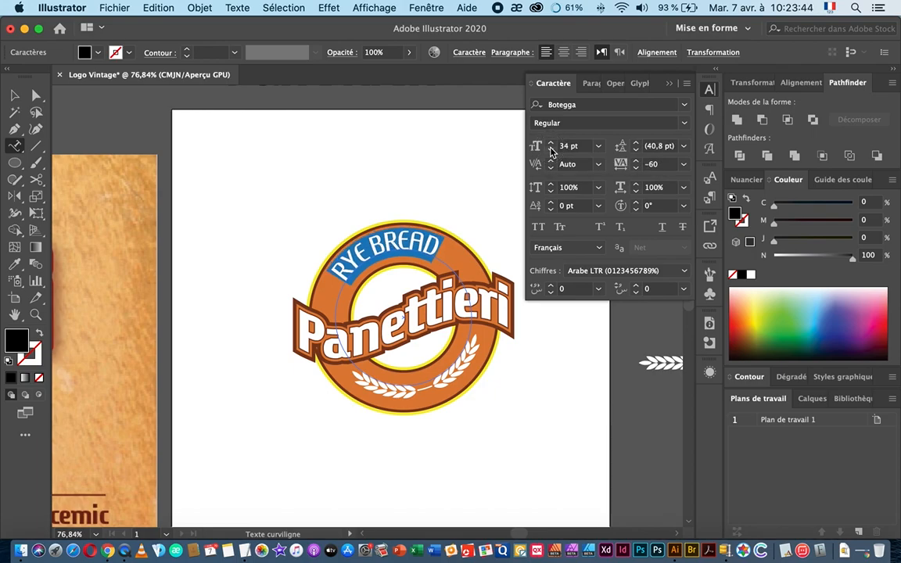
left_click(551, 151)
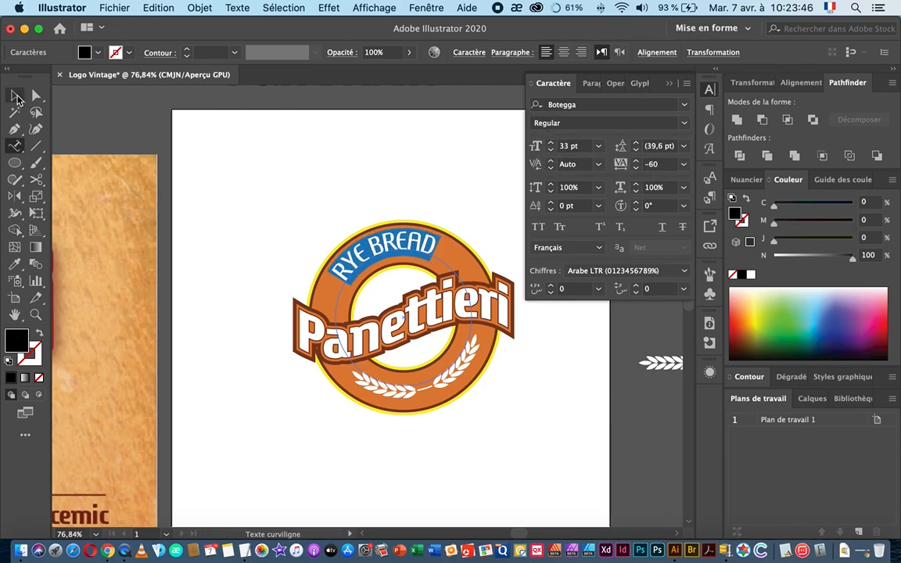
Scale the RYE BREAD text circle down slightly from its centre, to a text size of about 31.76 pt
left_click(15, 95)
scroll(422, 352, "down", 5)
scroll(423, 352, "right", 5)
left_click_drag(388, 160, 424, 170)
key("space")
left_click_drag(340, 200, 342, 190)
left_click_drag(419, 280, 416, 248)
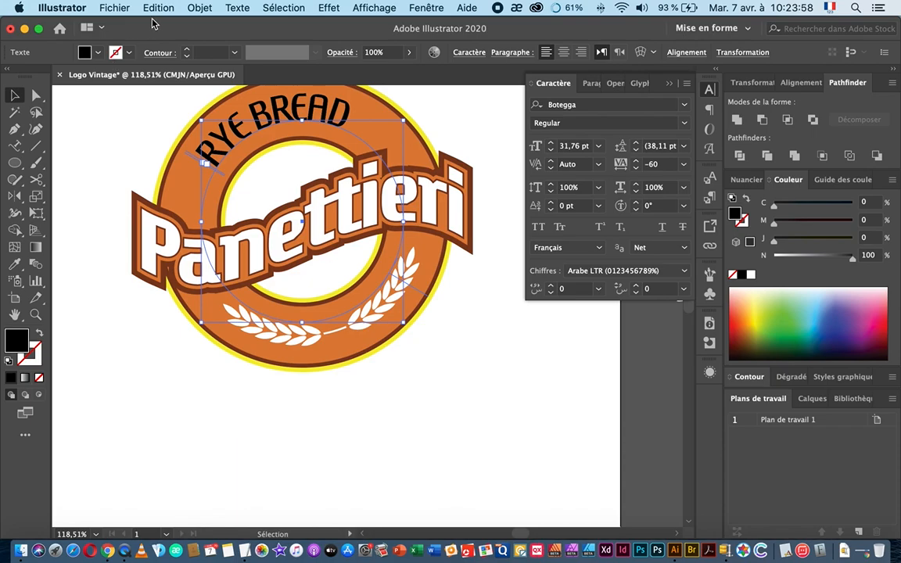
Paste the copied brown circle behind and send it to the very back, filling the badge's centre
left_click(199, 10)
mouse_move(158, 7)
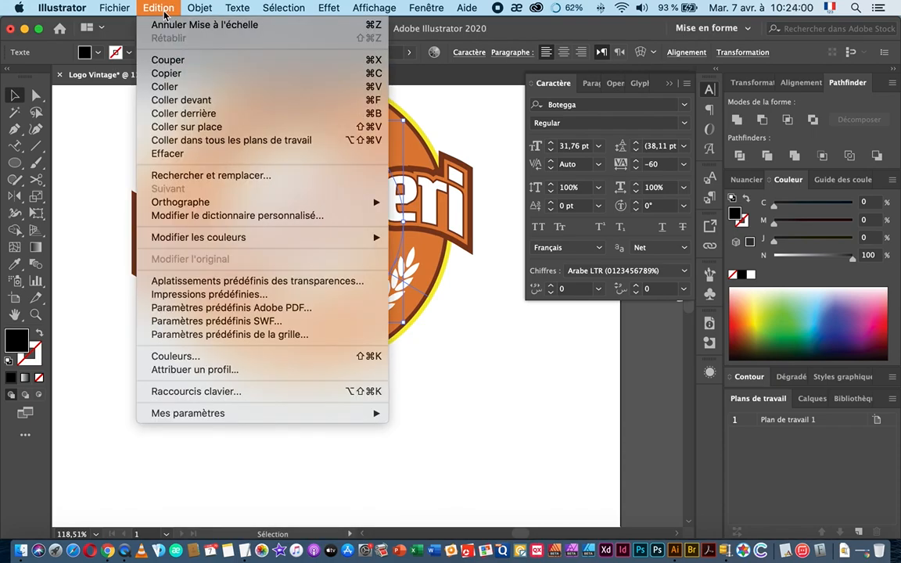
left_click(188, 114)
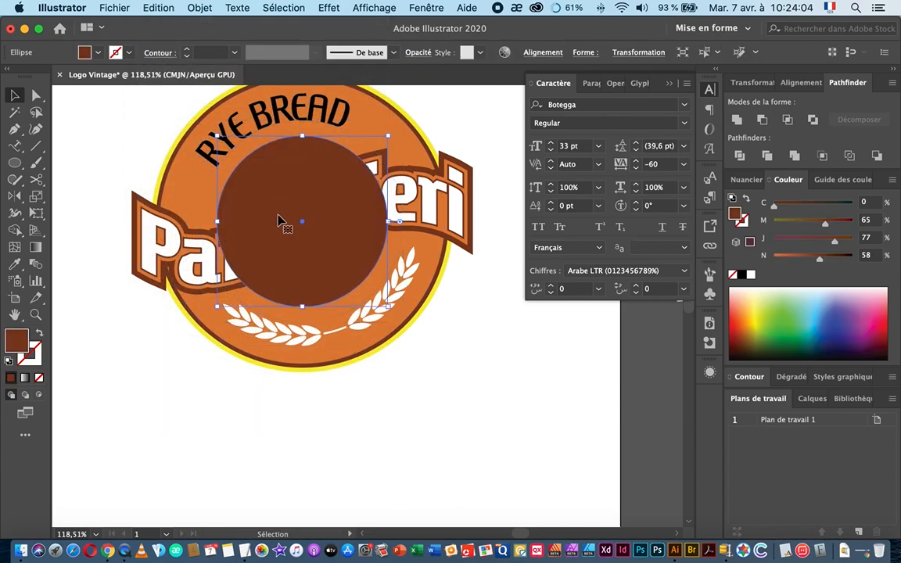
right_click(292, 163)
mouse_move(352, 375)
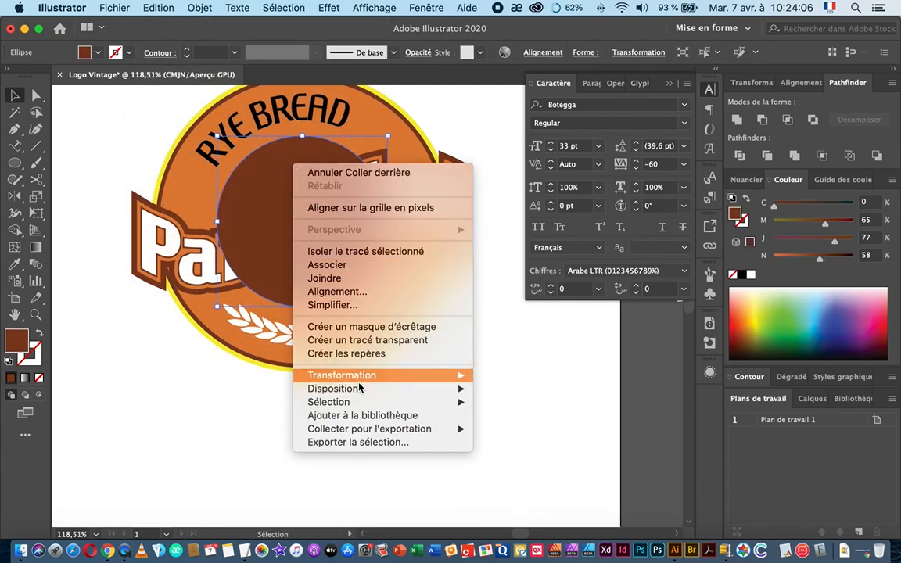
left_click(527, 429)
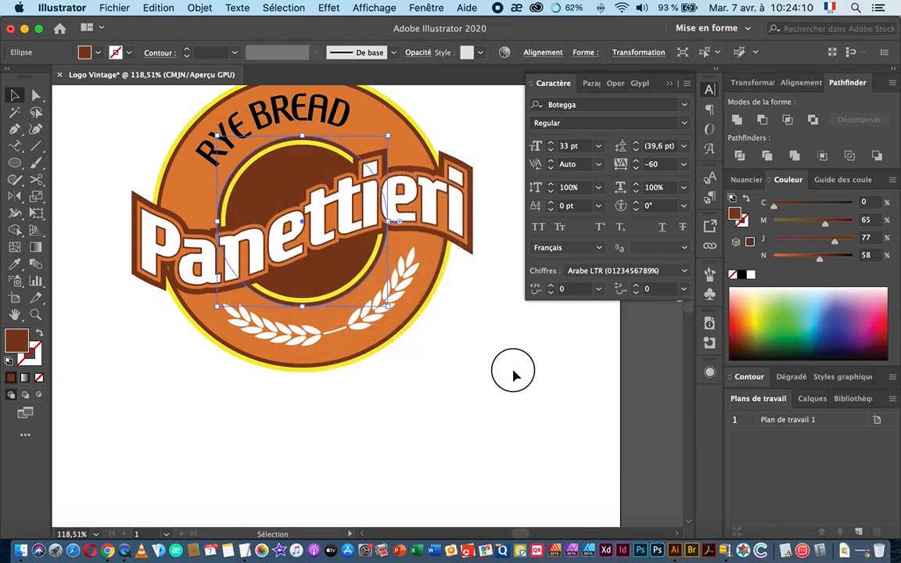
Move the outlined Panettieri lettering slightly upward on the badge, comparing its placement with the reference logo
left_click(514, 368)
left_click(462, 212)
left_click_drag(345, 211, 344, 199)
left_click_drag(448, 279, 634, 378)
left_click_drag(389, 265, 292, 326)
left_click_drag(110, 306, 360, 264)
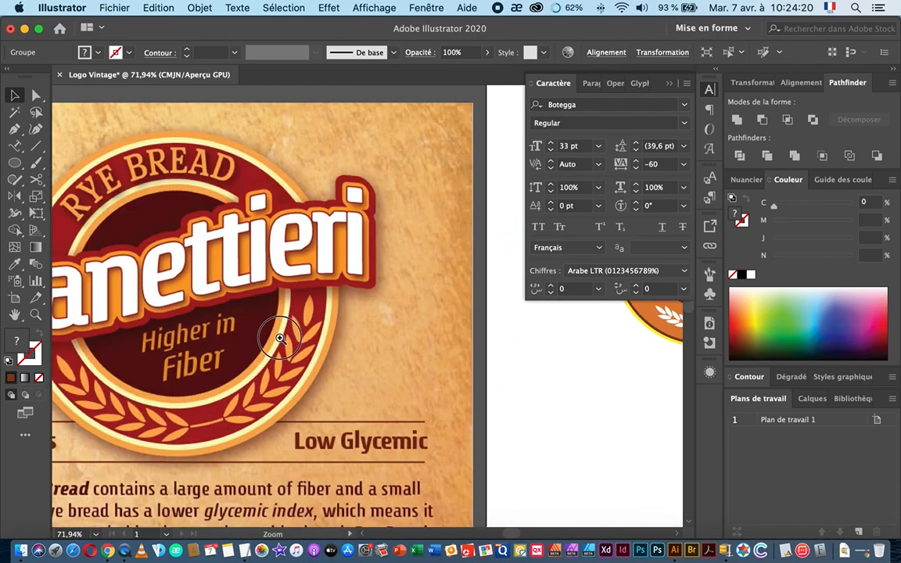
left_click_drag(279, 338, 195, 348)
left_click_drag(395, 334, 461, 328)
left_click_drag(310, 289, 308, 275)
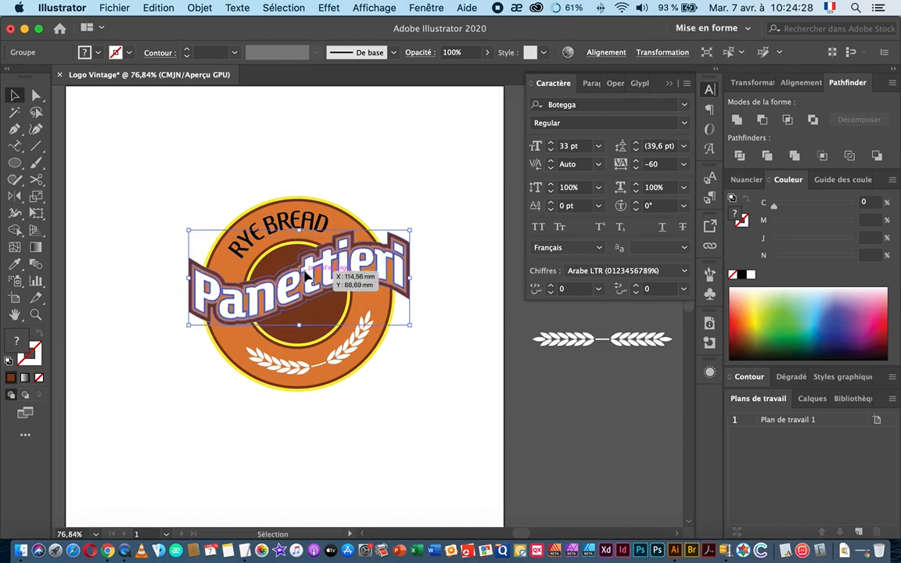
Duplicate the black Panettieri text from above the artboard to below the badge and set the copy's size to 30 pt
scroll(405, 343, "down", 1)
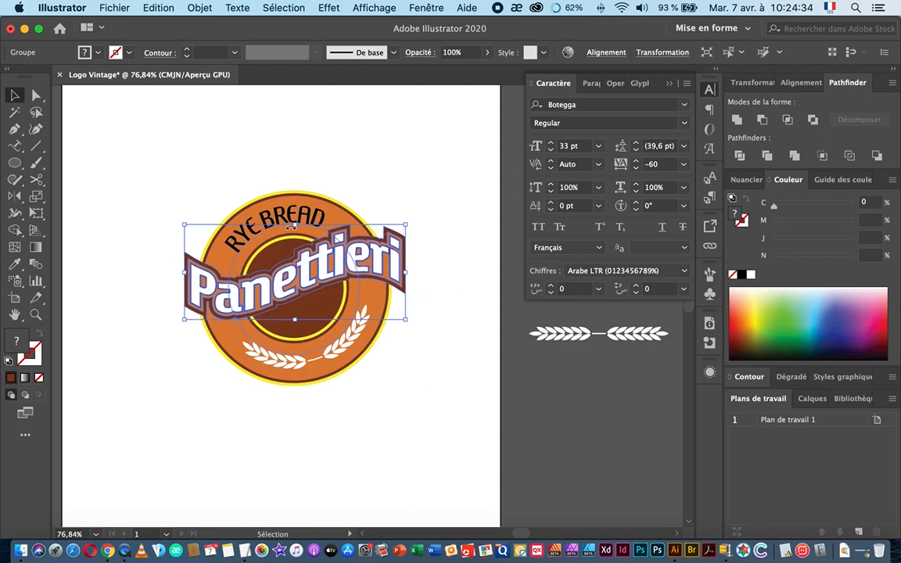
left_click_drag(218, 255, 385, 351)
left_click_drag(269, 350, 442, 271)
left_click_drag(311, 313, 363, 298)
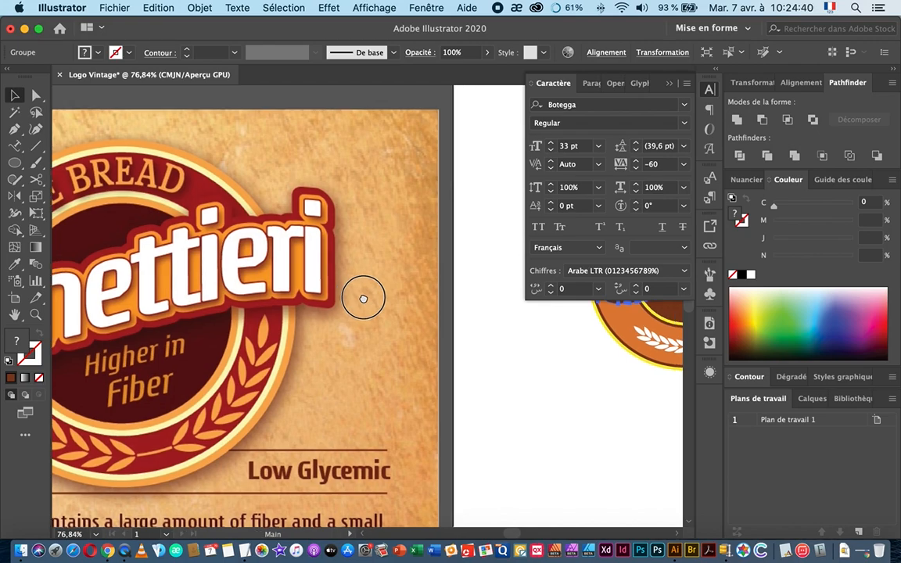
left_click_drag(363, 299, 269, 337)
left_click_drag(413, 306, 196, 315)
left_click_drag(444, 296, 303, 279)
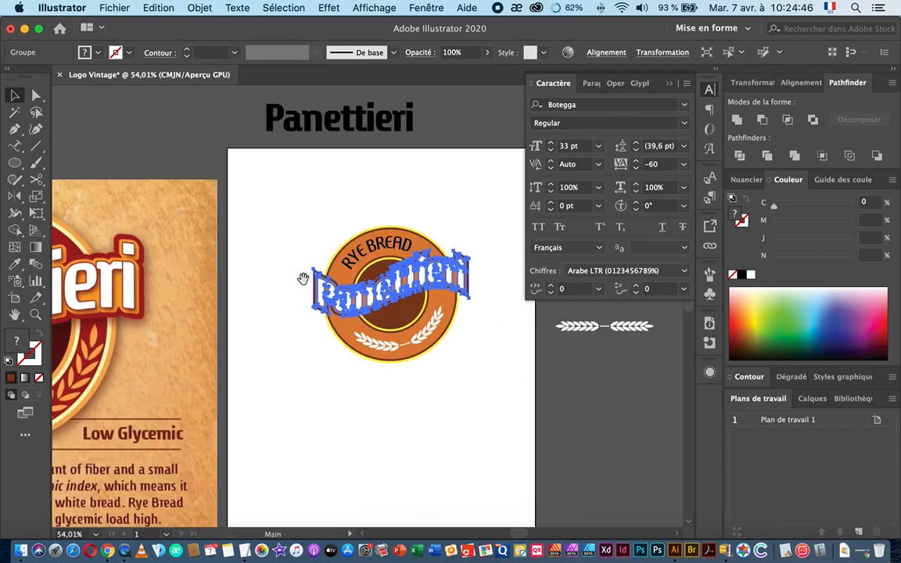
left_click_drag(355, 130, 477, 419)
left_click(551, 150)
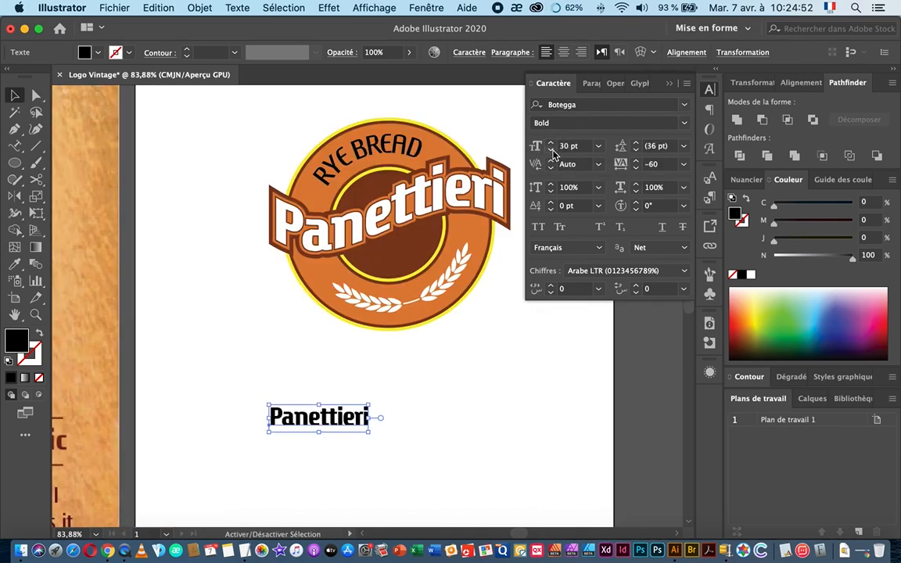
Set the copied text's font style to Regular and place it just under the badge
left_click(684, 126)
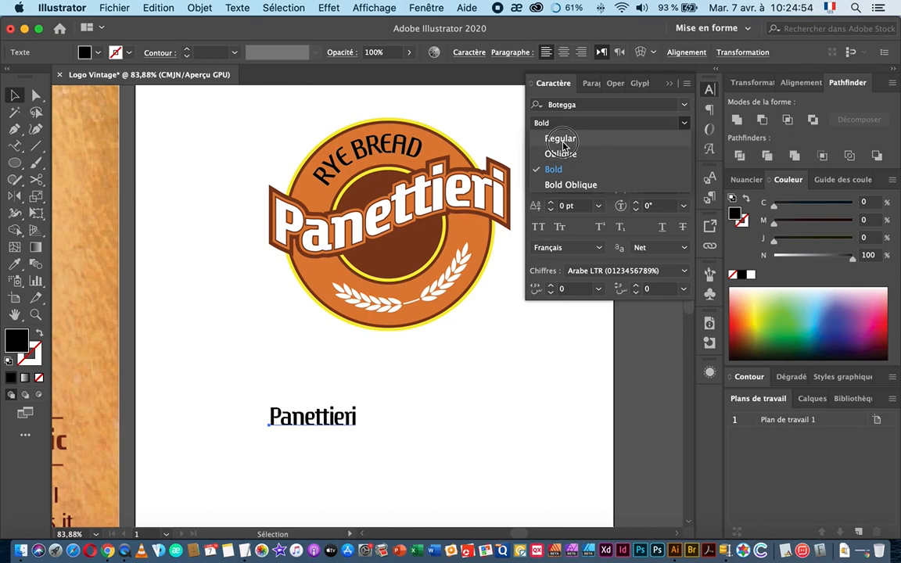
left_click(556, 138)
left_click_drag(318, 421, 408, 369)
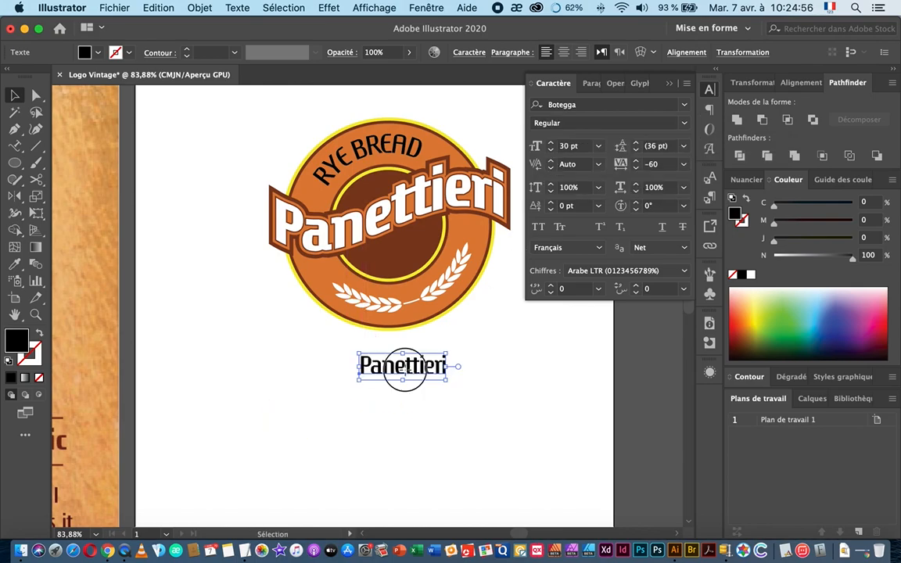
Replace the copied text's wording with "hIGHER IN" and "fIBER" on two lines
key("t")
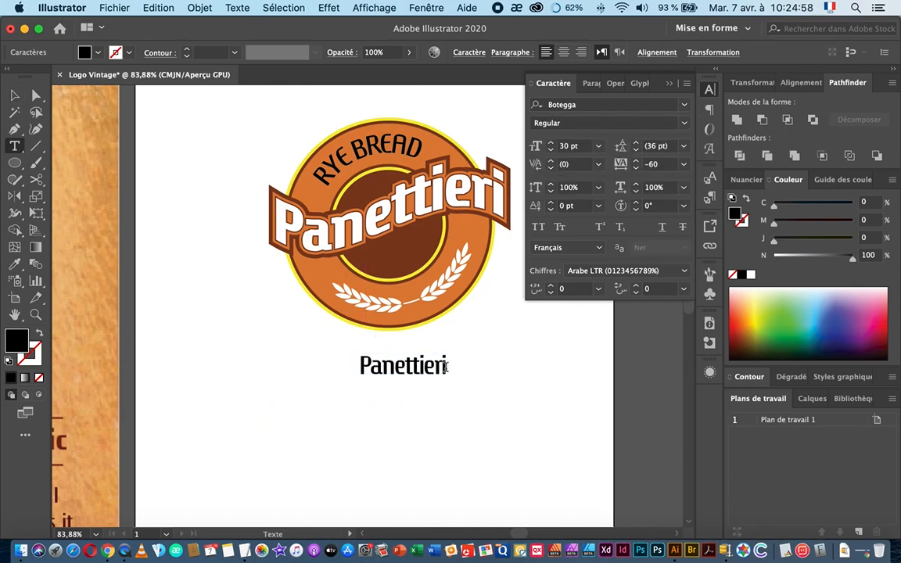
double_click(445, 367)
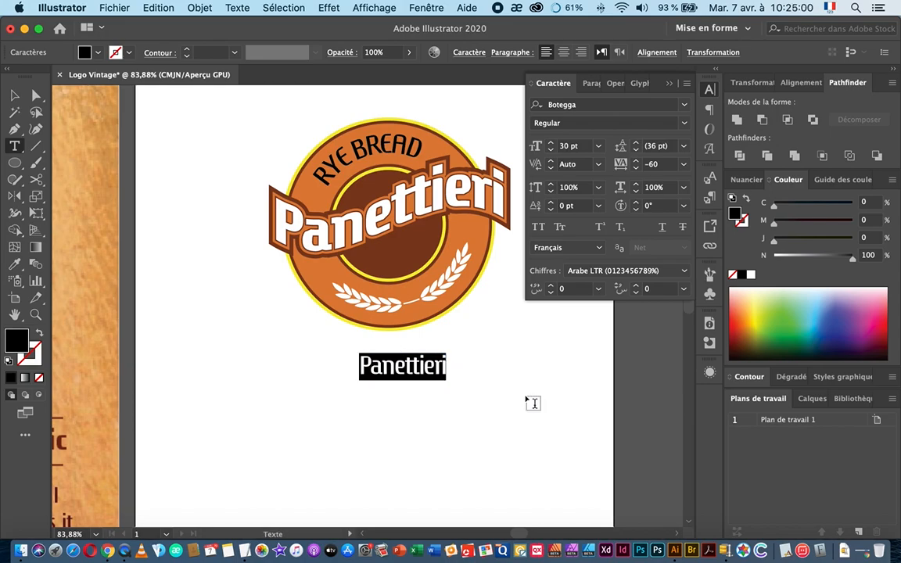
scroll(518, 403, "down", 5)
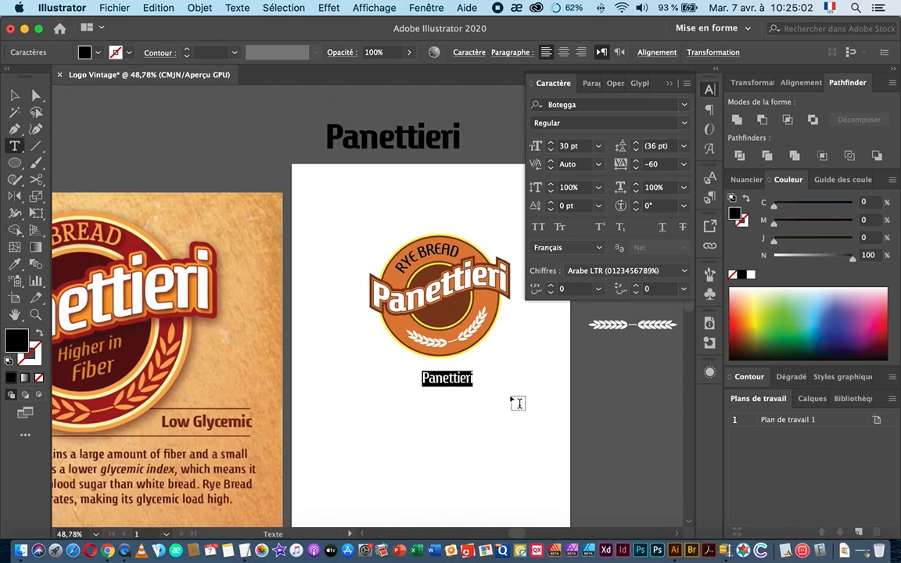
type("hIGHER IN")
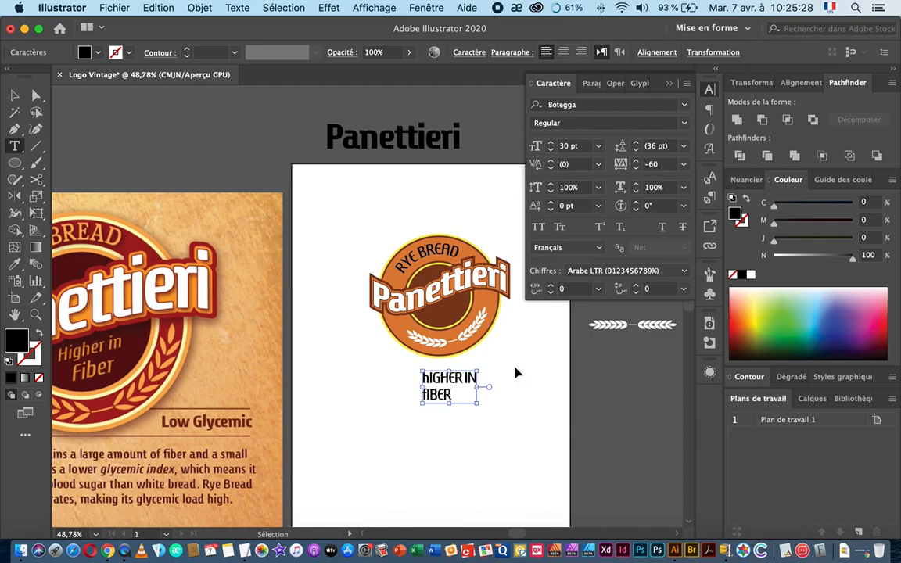
Convert the whole two-line text to sentence case and centre-align it
key("super+a")
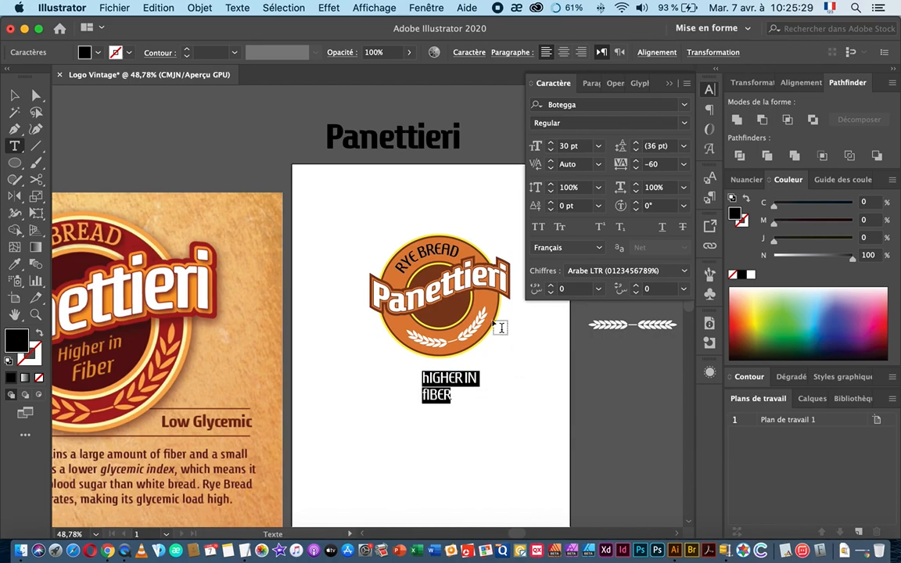
left_click(207, 11)
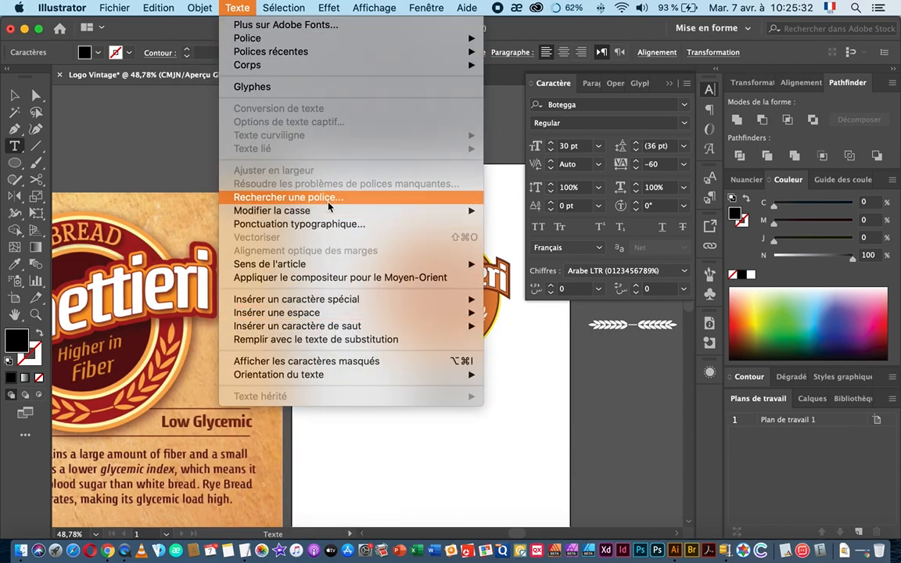
mouse_move(328, 210)
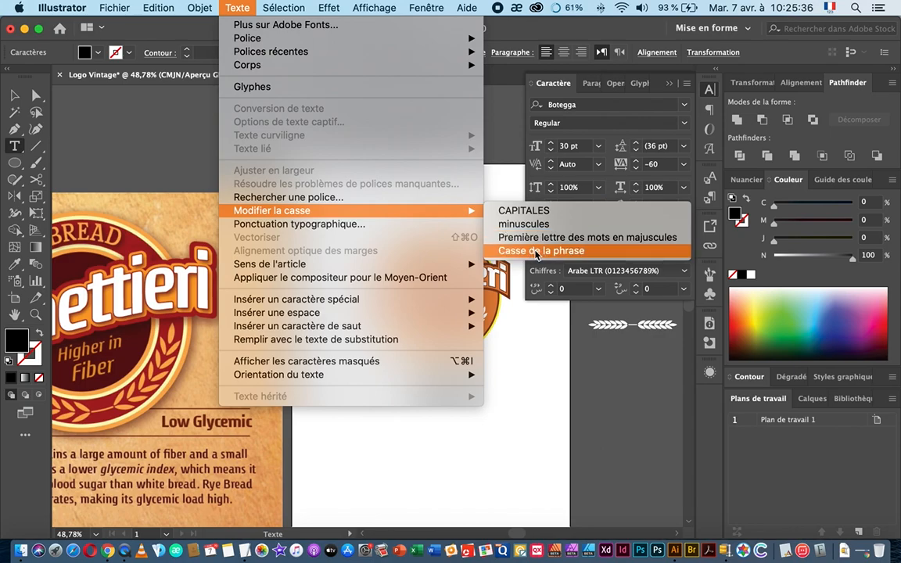
left_click(534, 251)
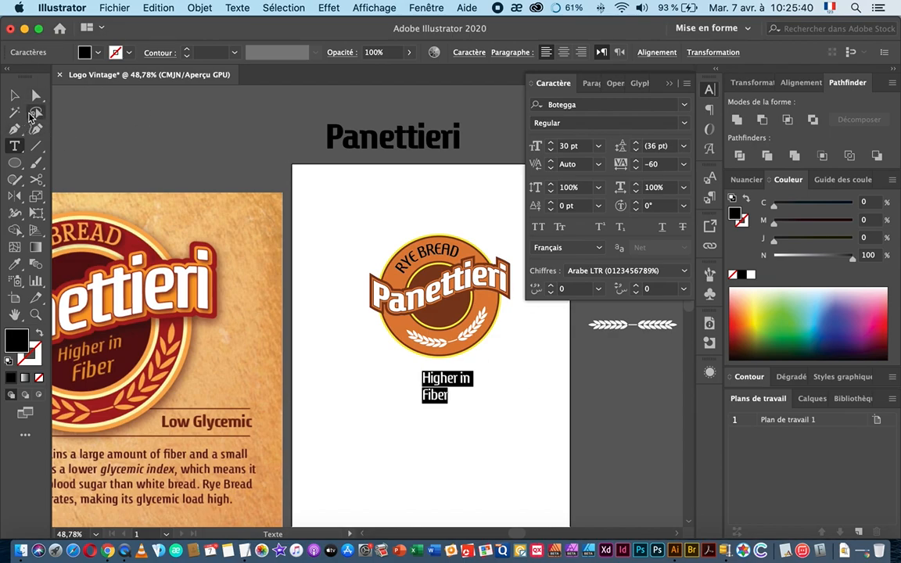
left_click(563, 51)
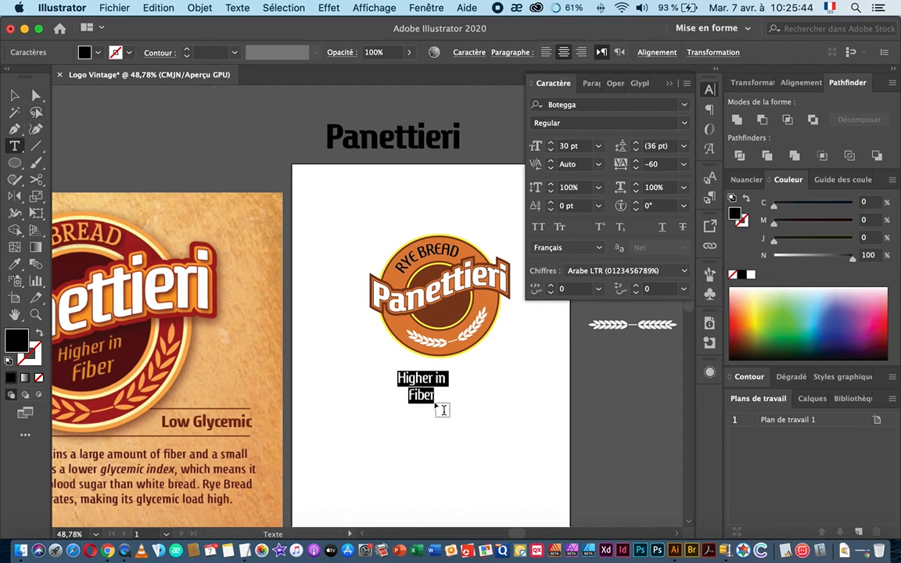
Set the size of the word Fiber to 40 pt
left_click_drag(410, 395, 461, 394)
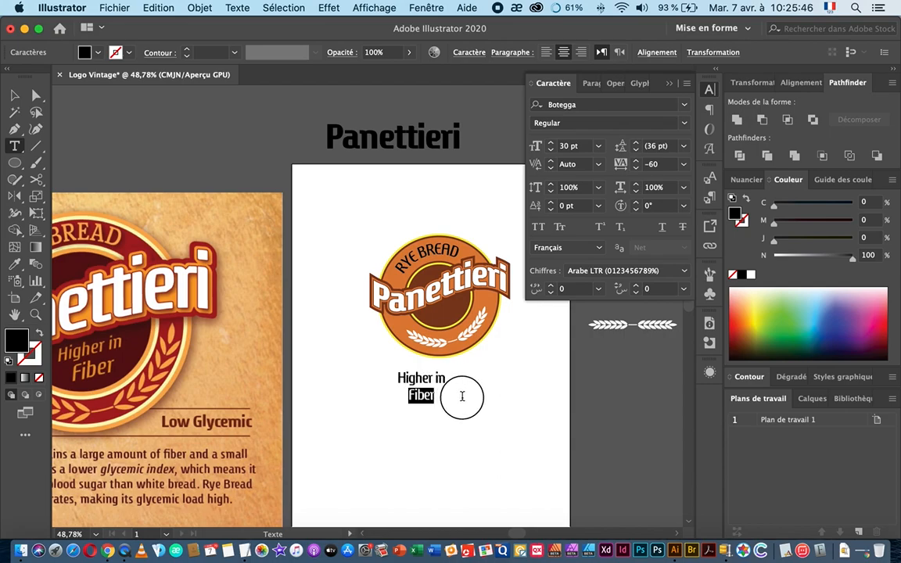
left_click(550, 143)
left_click(550, 143)
left_click(551, 143)
left_click(550, 143)
left_click(550, 143)
left_click(550, 143)
left_click(551, 143)
left_click(551, 143)
left_click(551, 143)
left_click(550, 143)
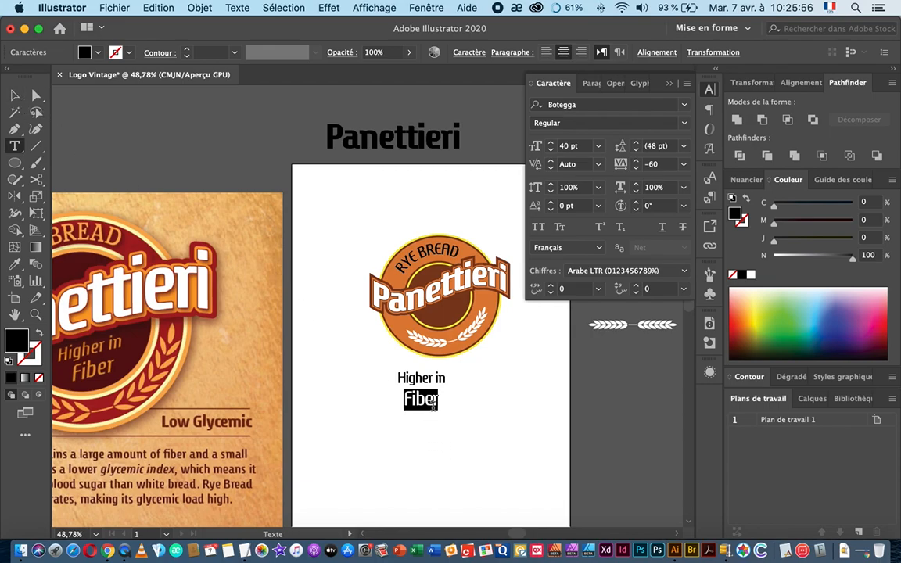
Set the leading of the whole Higher in Fiber text to 42 pt
key("super+a")
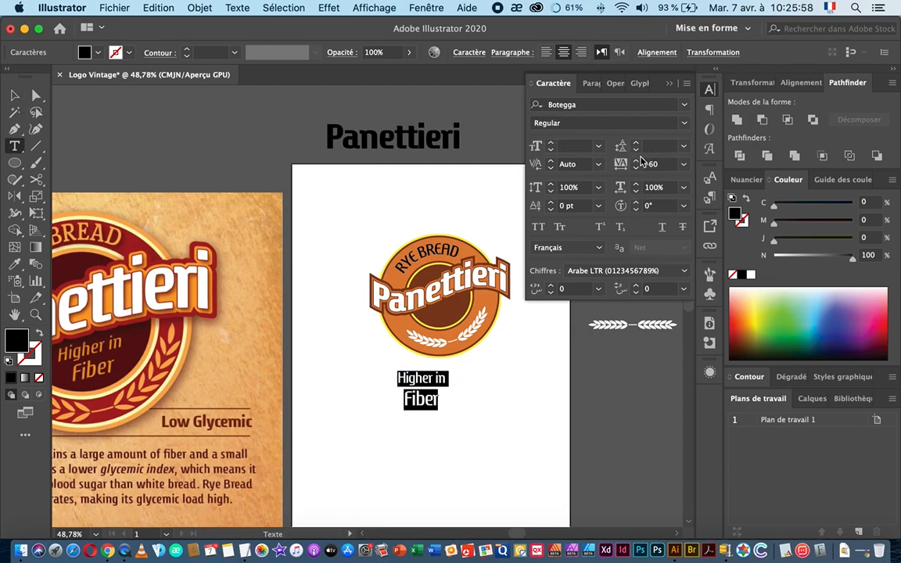
left_click(636, 151)
left_click(636, 151)
left_click(636, 151)
left_click(636, 151)
left_click(636, 151)
left_click(636, 151)
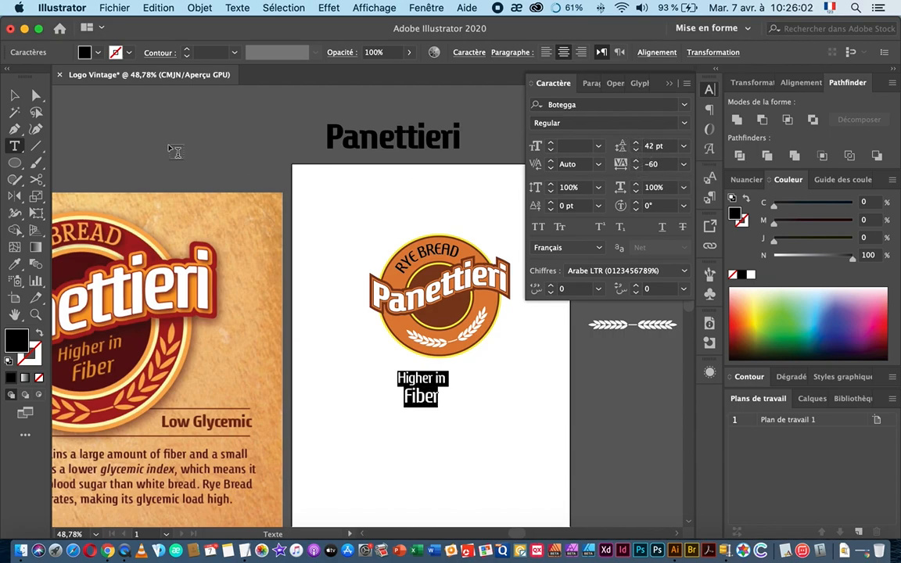
Move the Higher in Fiber text onto the brown inner circle, below the lettering, and bring it to the front
left_click(15, 95)
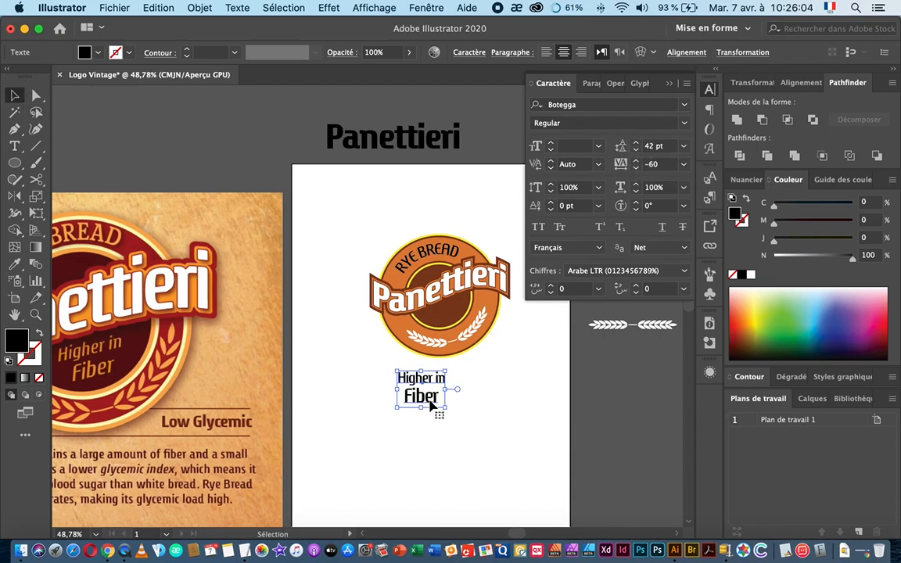
left_click_drag(429, 406, 548, 344)
left_click_drag(490, 333, 419, 363)
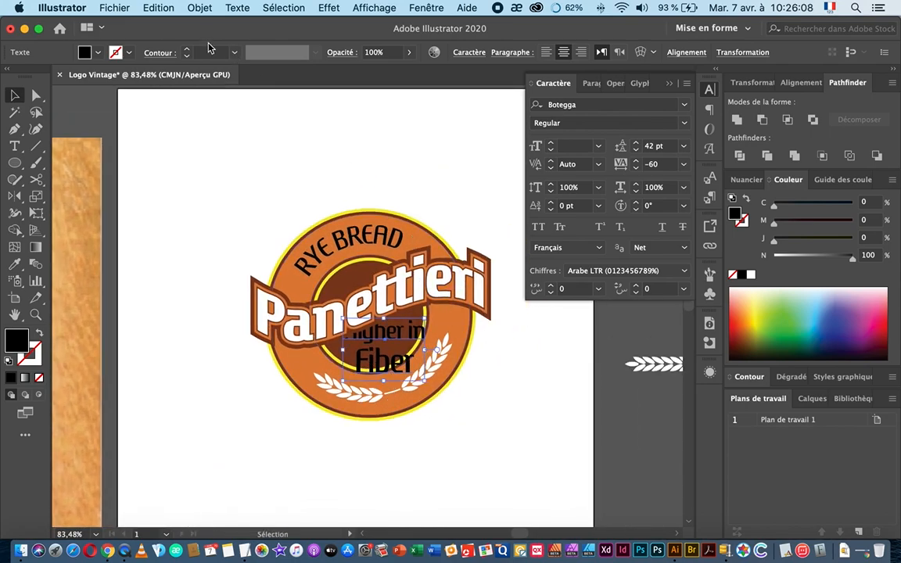
left_click(201, 9)
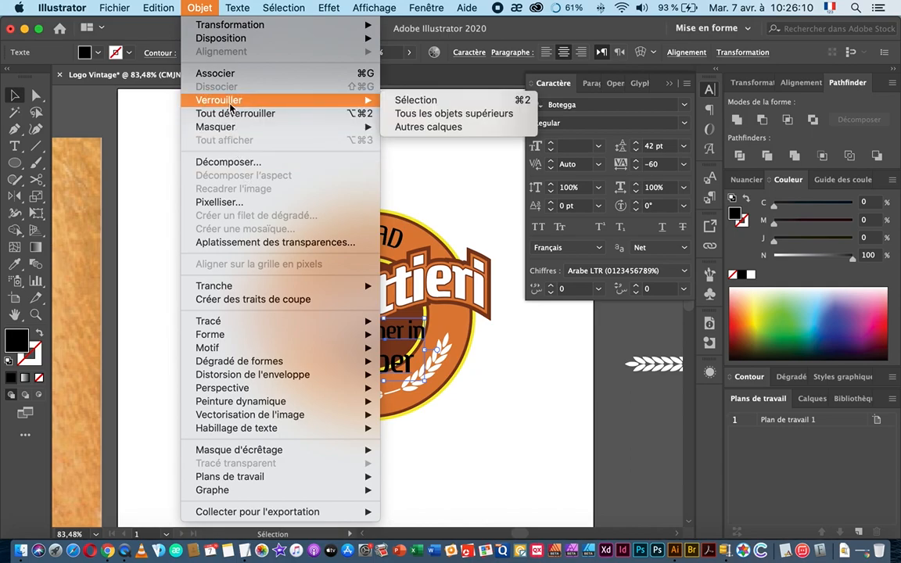
mouse_move(233, 40)
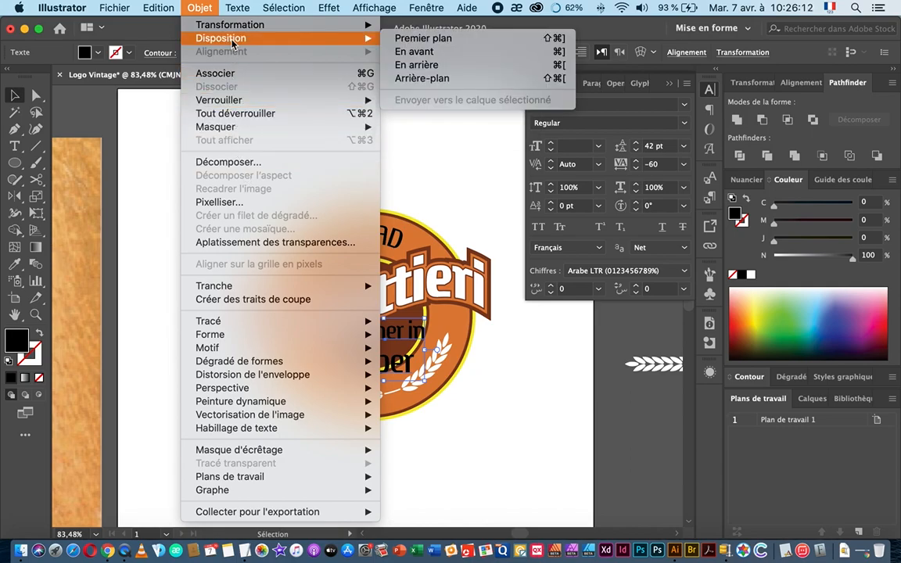
left_click(420, 38)
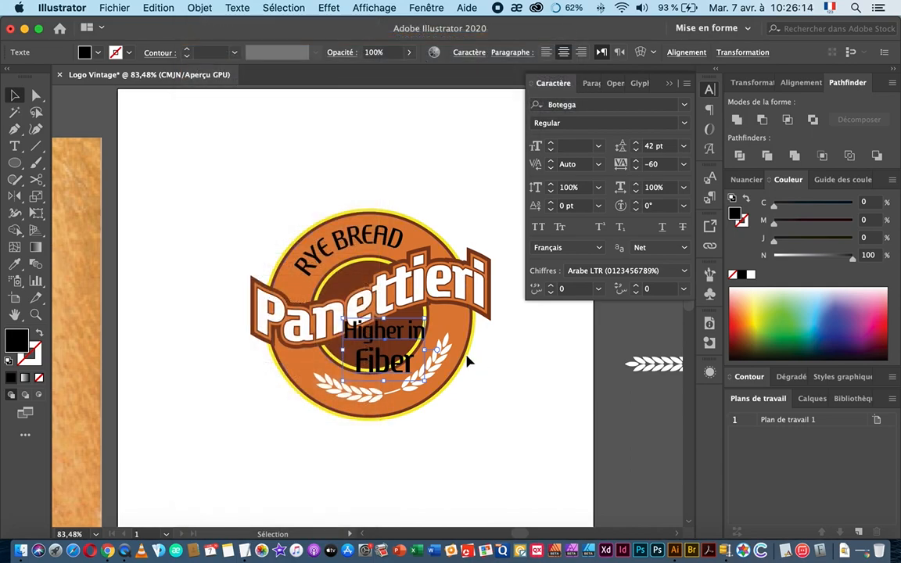
Give the Higher in Fiber text the ring's orange fill with the Eyedropper and remove its stroke
key("i")
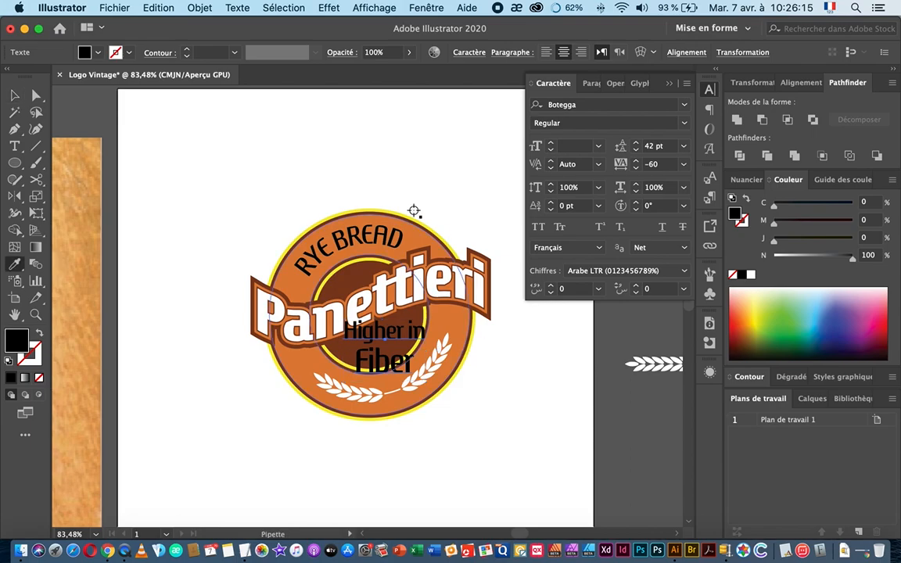
left_click(461, 326)
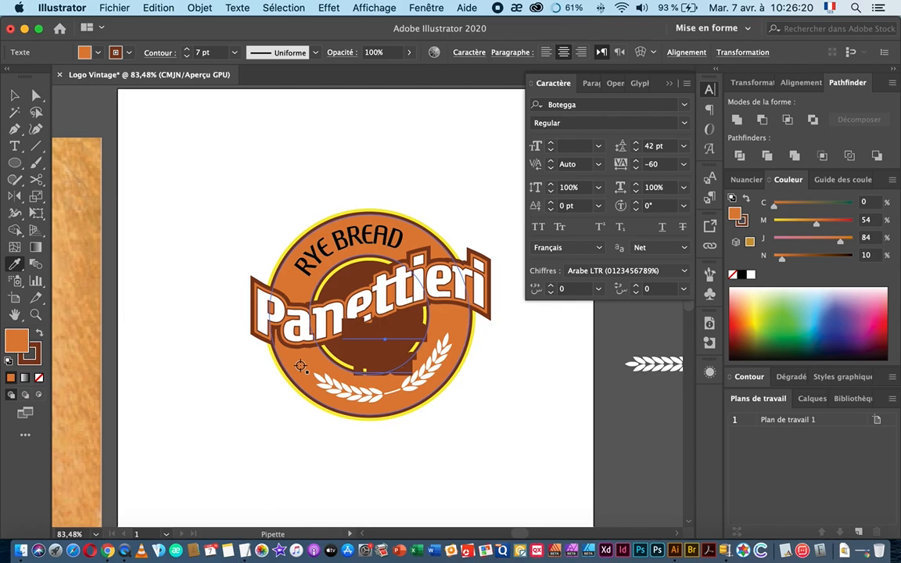
left_click(35, 357)
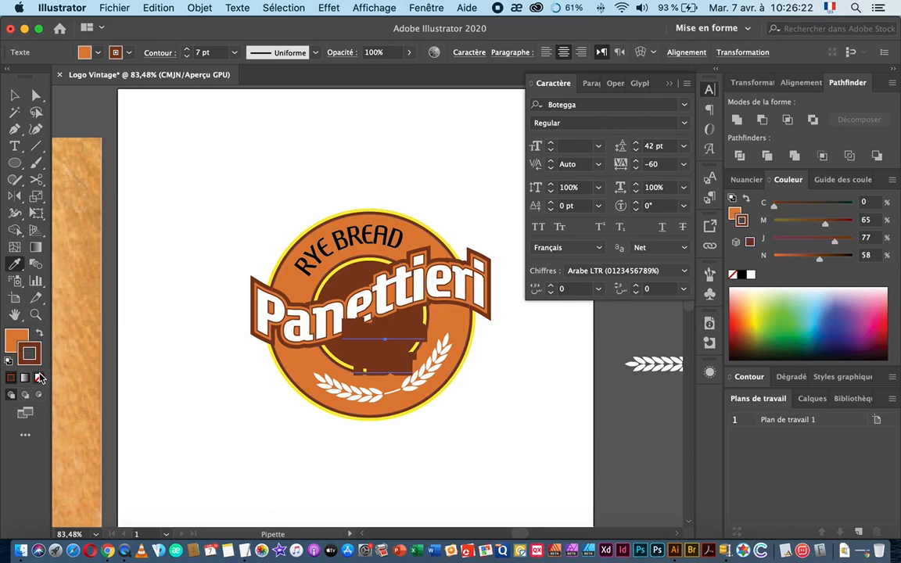
left_click(41, 379)
left_click(14, 95)
Scale the Higher in Fiber text down to a leading of about 25.73 pt and fit it inside the brown inner circle
key("super+space")
left_click_drag(373, 324, 382, 307)
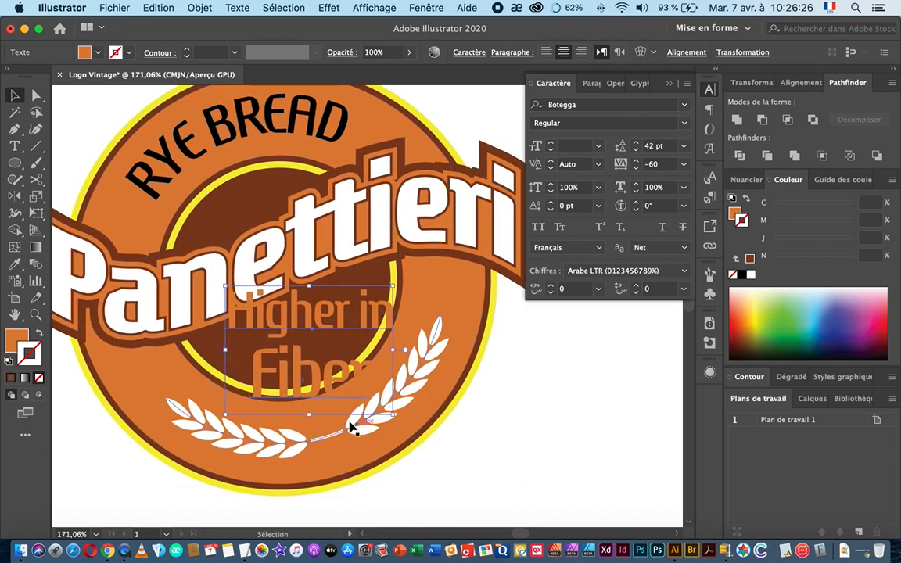
left_click_drag(310, 417, 312, 365)
mouse_move(307, 319)
left_mouse_down()
mouse_move(278, 322)
mouse_move(299, 327)
left_mouse_up()
left_click_drag(359, 338, 188, 345)
left_click_drag(255, 324, 526, 328)
left_click_drag(276, 366, 135, 361)
left_click_drag(411, 361, 222, 368)
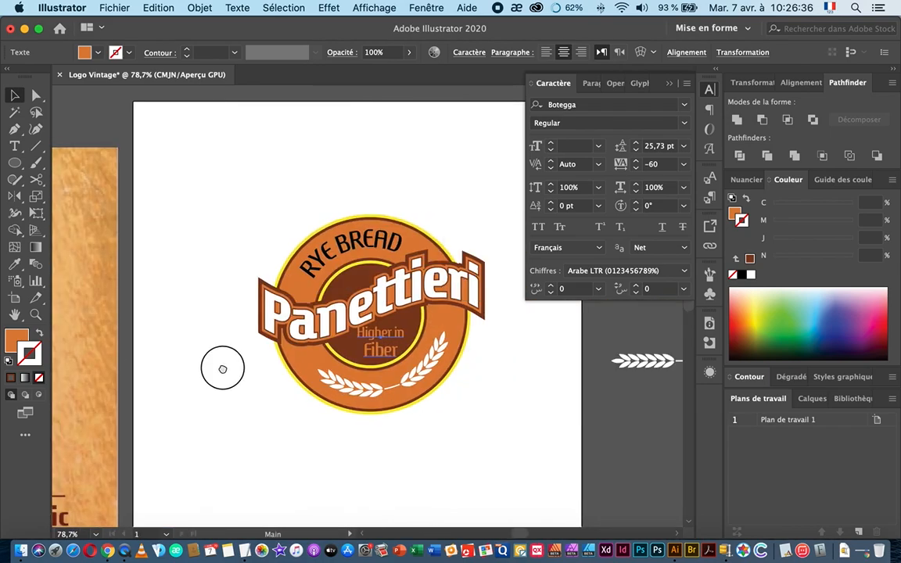
Shear the Higher in Fiber text vertically so its lines slope upward to the right, parallel to the Panettieri lettering, and deselect it
left_click_drag(376, 341, 400, 359)
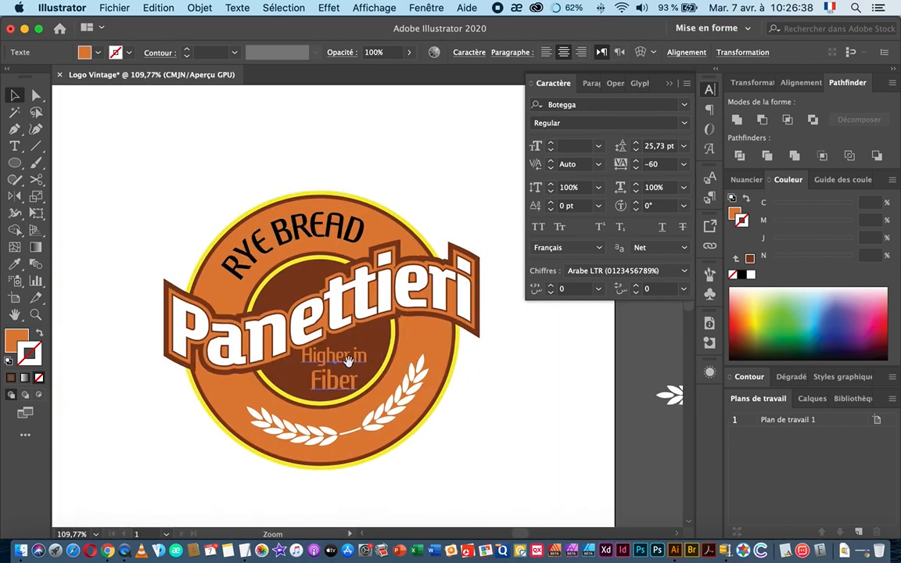
mouse_move(331, 364)
left_mouse_down()
mouse_move(378, 362)
mouse_move(320, 364)
left_mouse_up()
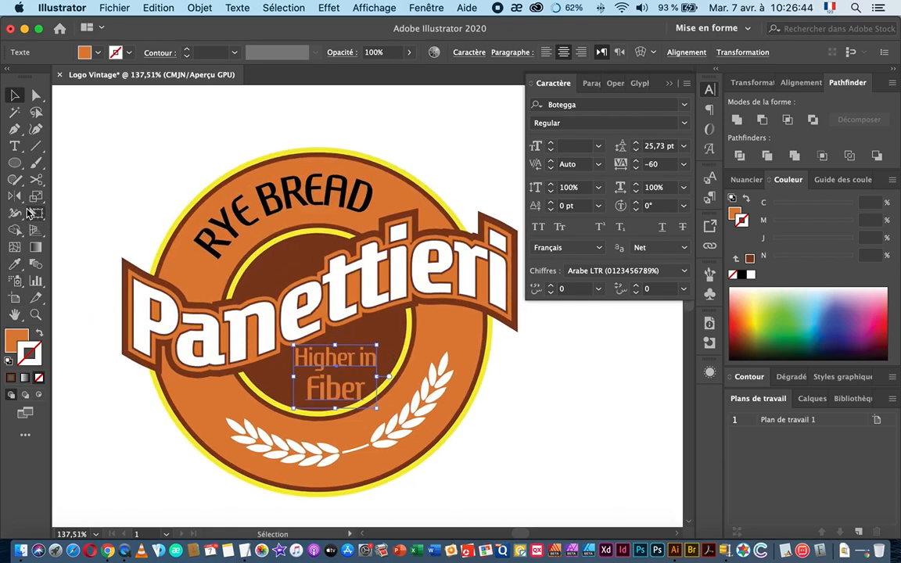
left_click(35, 199)
left_click_drag(35, 199, 99, 217)
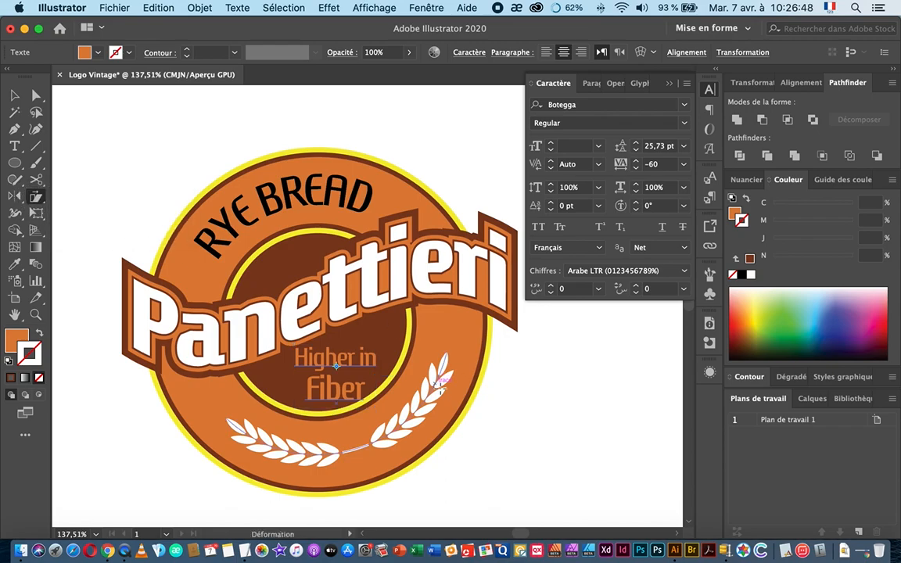
left_click_drag(382, 379, 341, 357)
key("v")
left_click(508, 427)
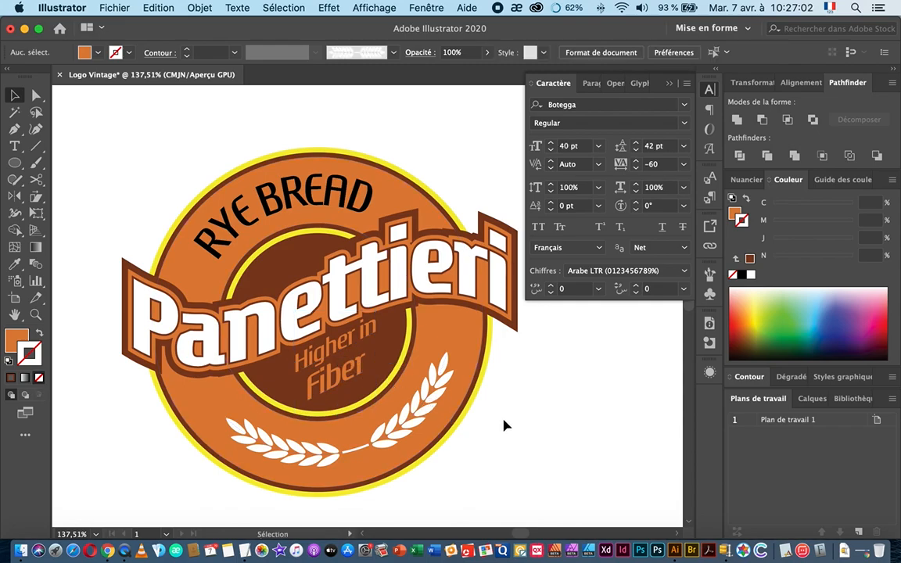
Give the curved RYE BREAD text the inner circle's brown fill with the Eyedropper
left_click_drag(494, 416, 384, 420)
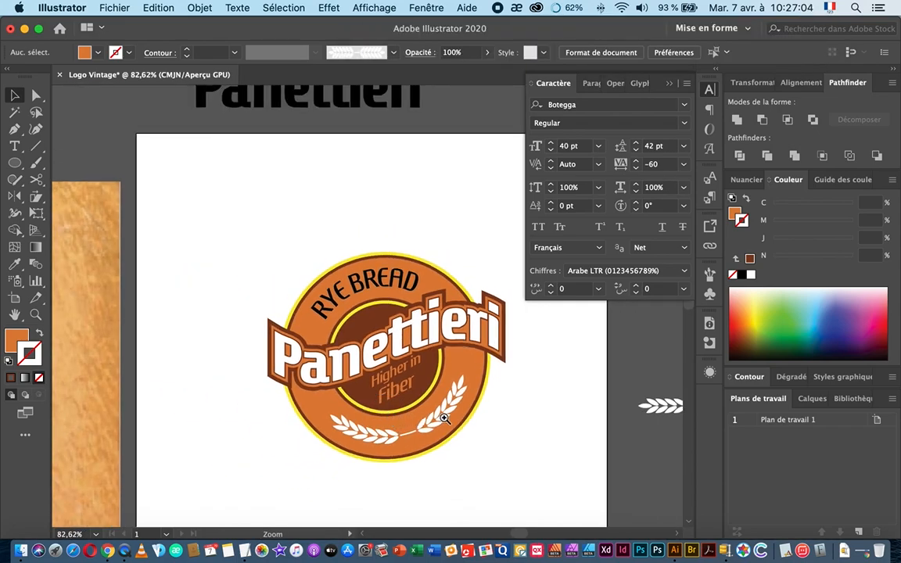
left_click(321, 293)
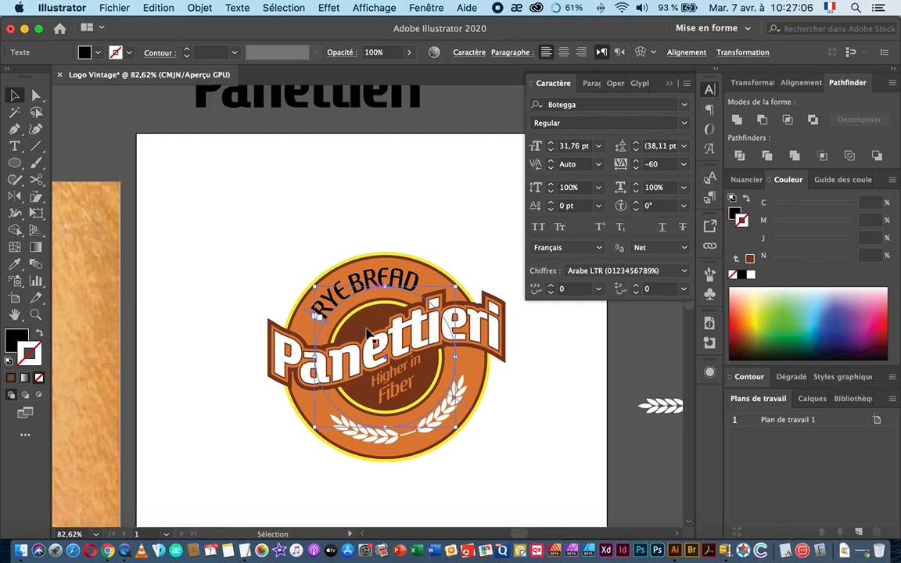
left_click(16, 341)
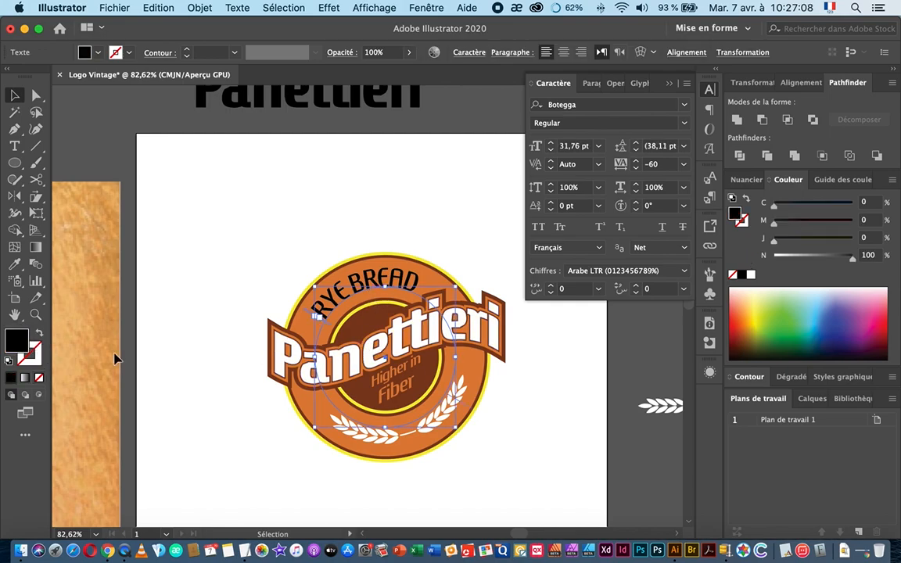
key("super+space")
left_click_drag(329, 353, 416, 353)
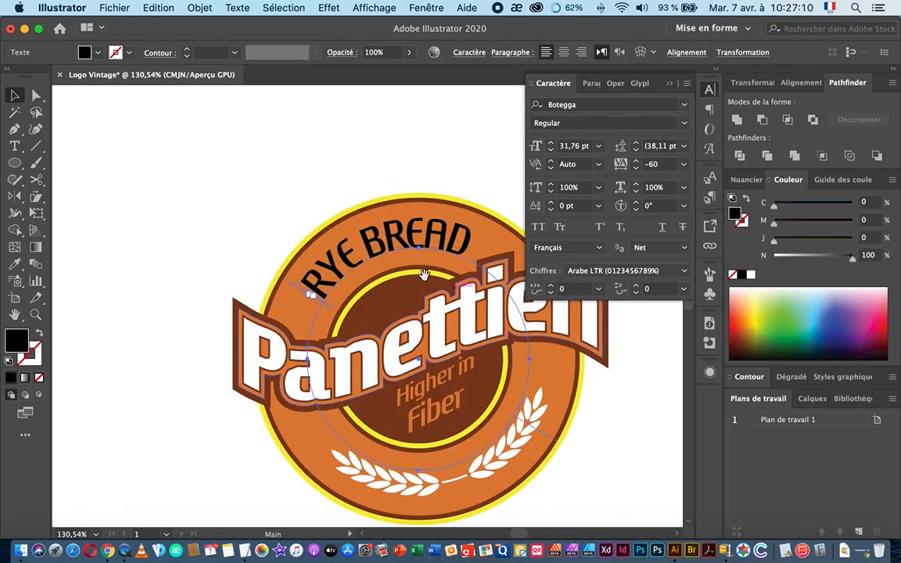
left_click_drag(420, 280, 371, 289)
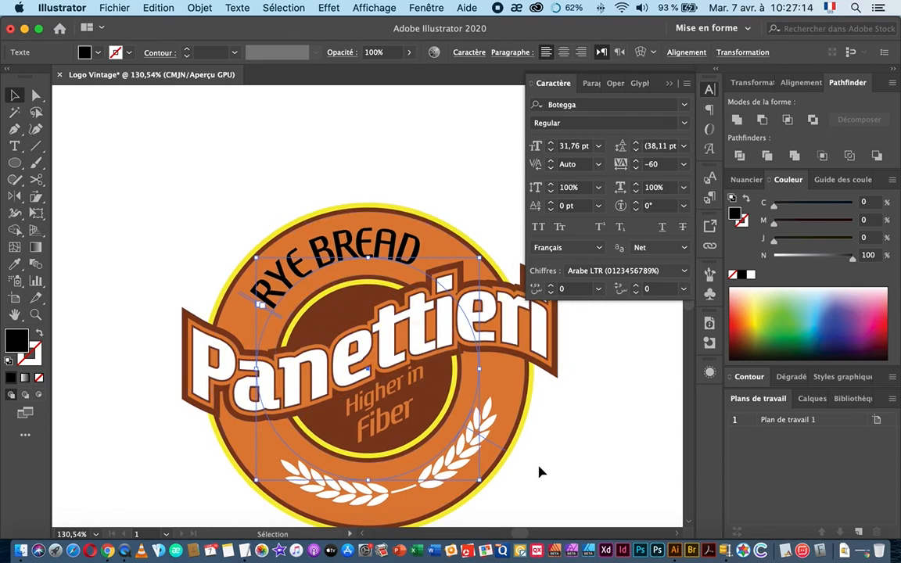
key("i")
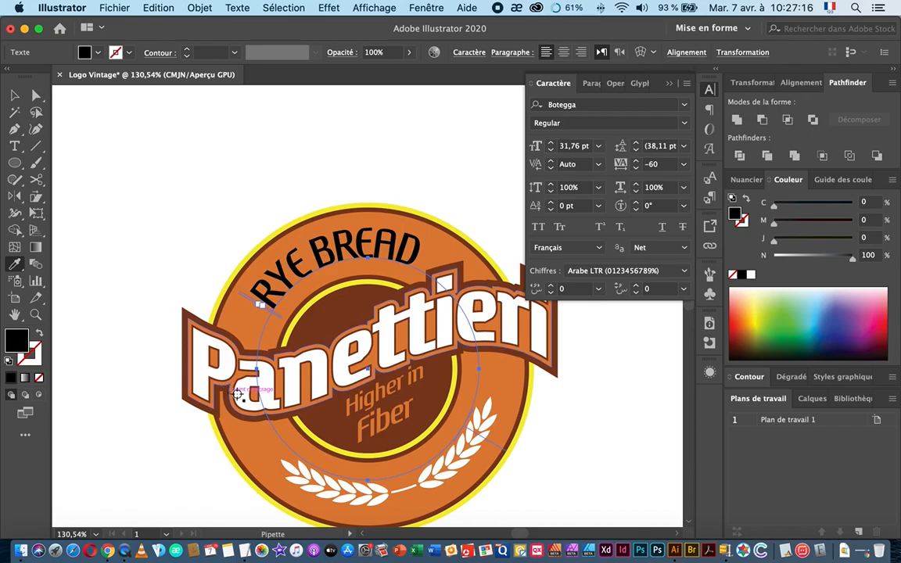
scroll(331, 412, "up", 5)
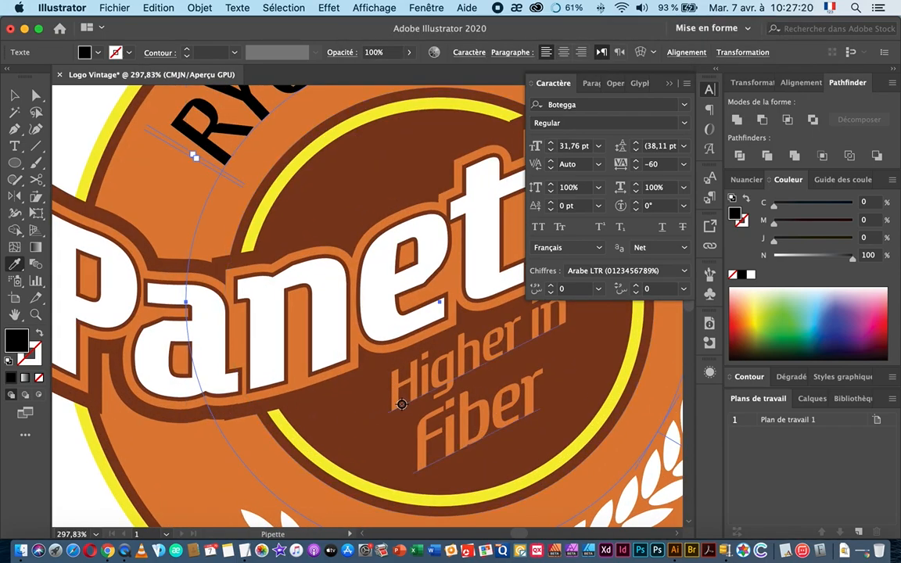
left_click(348, 419)
scroll(353, 419, "down", 5)
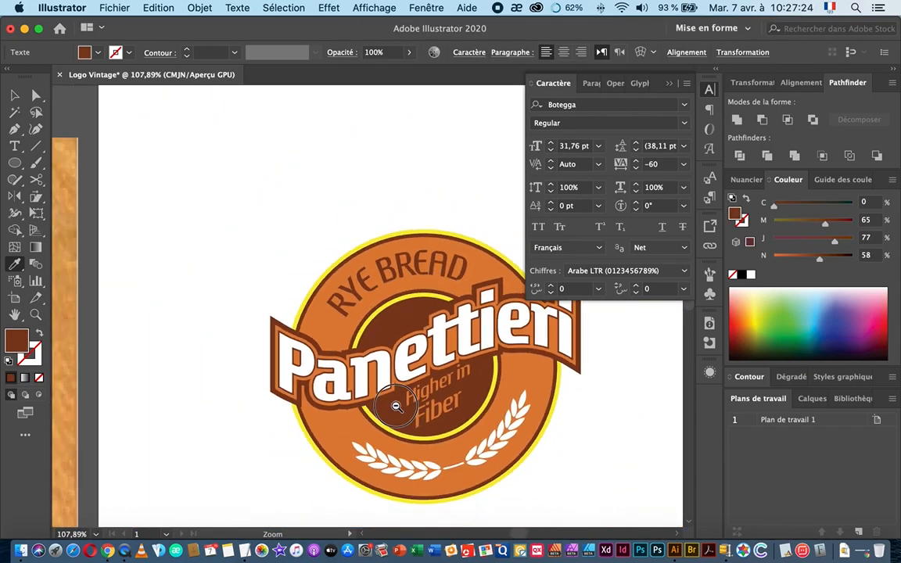
scroll(396, 406, "down", 1)
key("v")
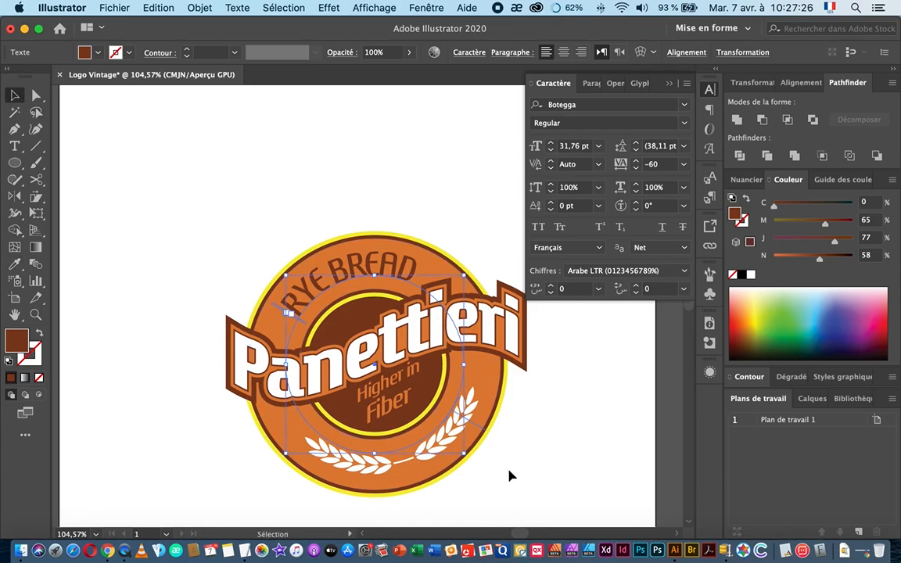
Rotate the curved RYE BREAD text slightly counter-clockwise around the ring's centre and deselect it
key("r")
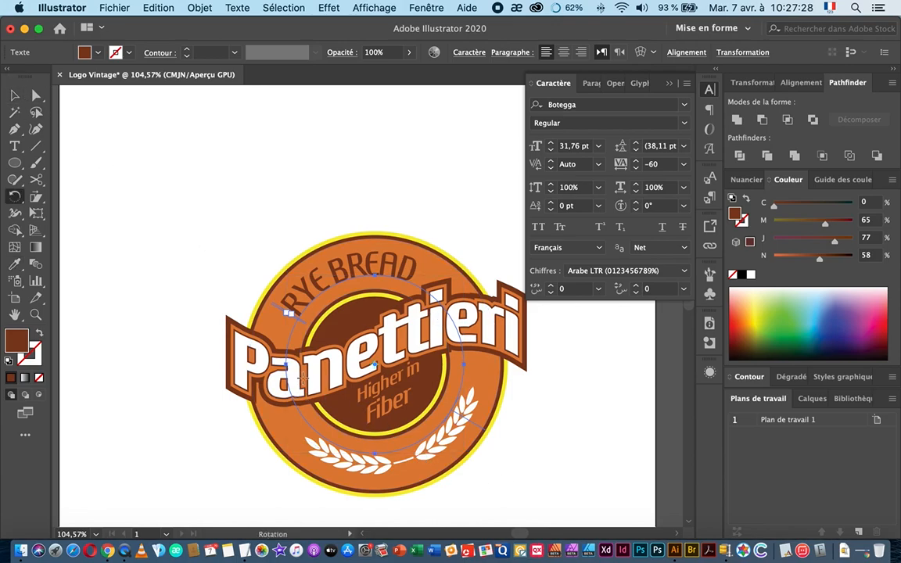
left_click_drag(262, 270, 259, 271)
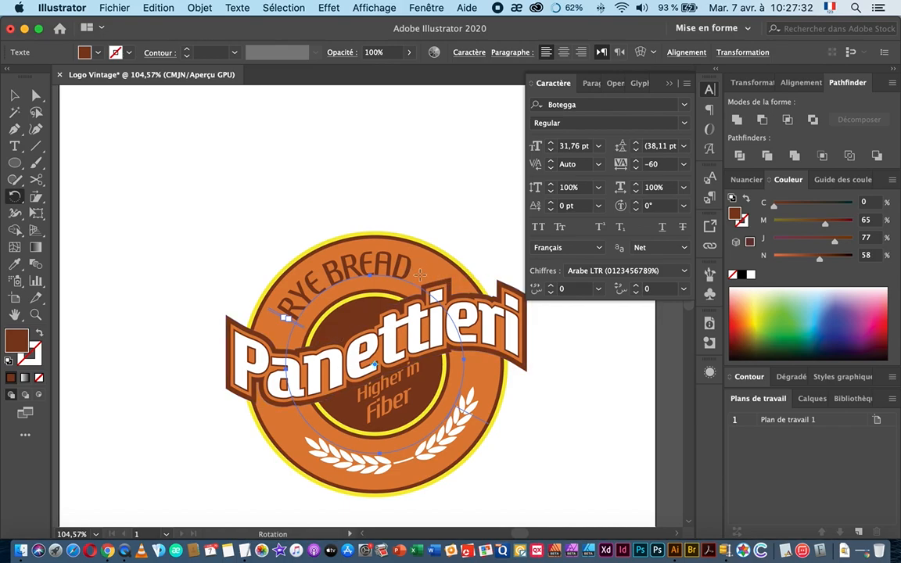
left_click_drag(268, 273, 259, 288)
left_click(14, 94)
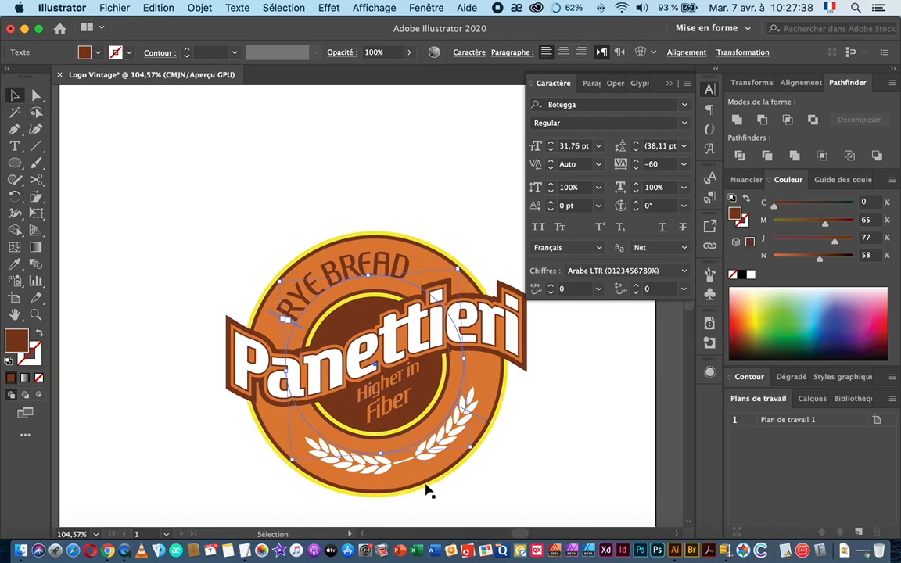
left_click(539, 498)
Delete the wheat-ear path in the lower part of the orange ring
left_click(362, 467)
key("super+space")
left_click_drag(337, 473, 432, 467)
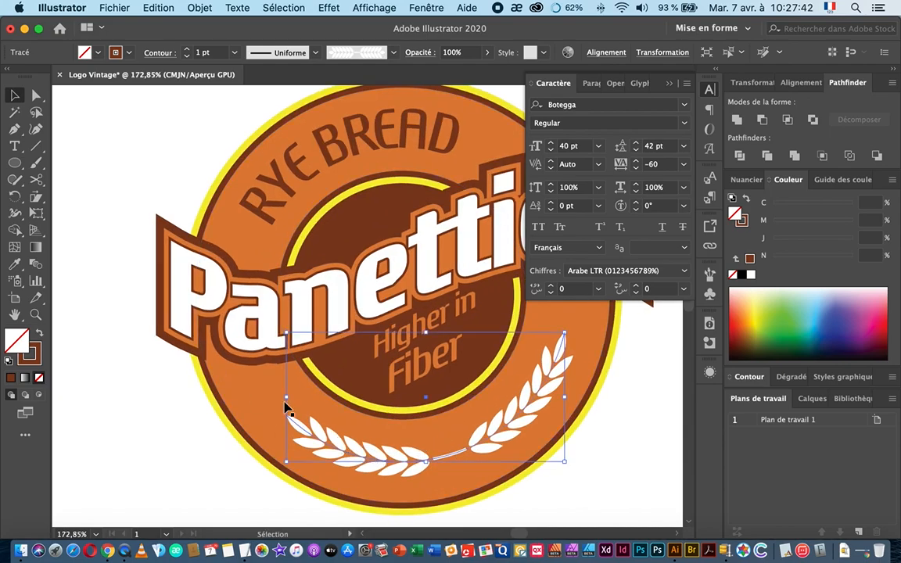
left_click_drag(438, 377, 337, 397)
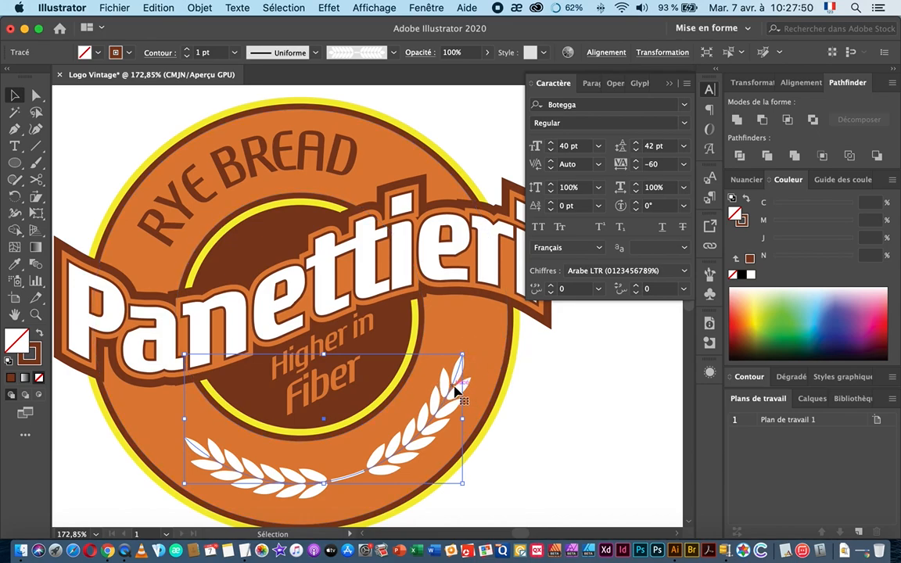
left_click_drag(454, 391, 490, 353)
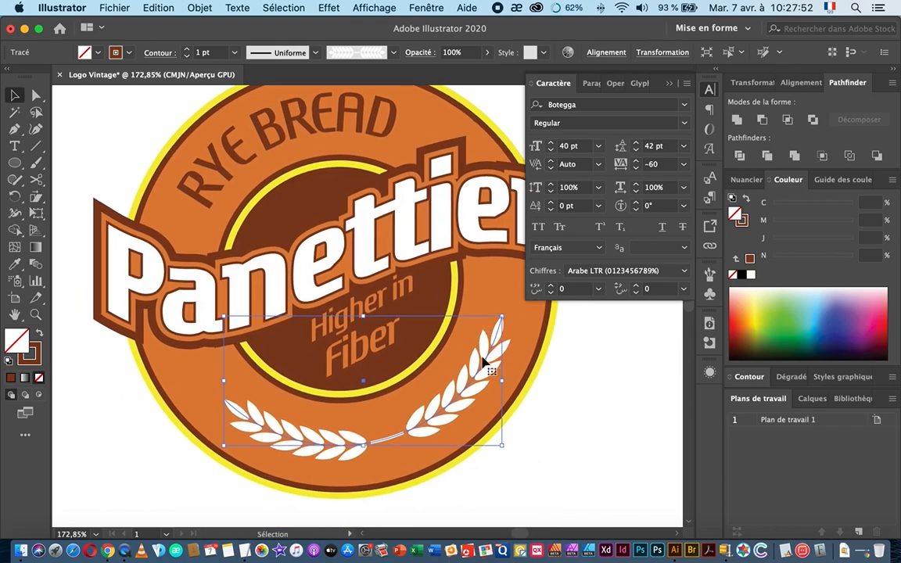
key("Delete")
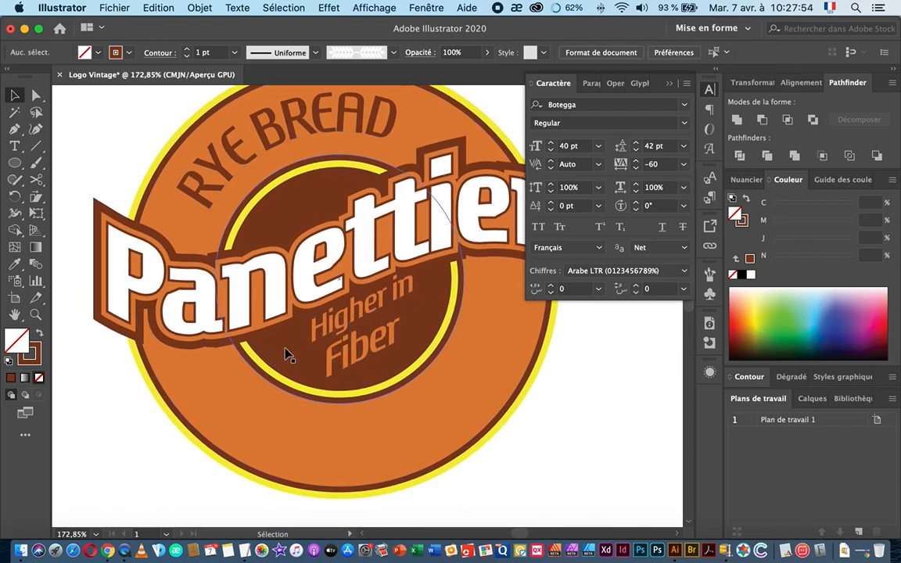
Paste a copy of the brown inner circle in front, enlarge it from its centre to mid-ring, and swap its fill with its stroke
left_click(157, 8)
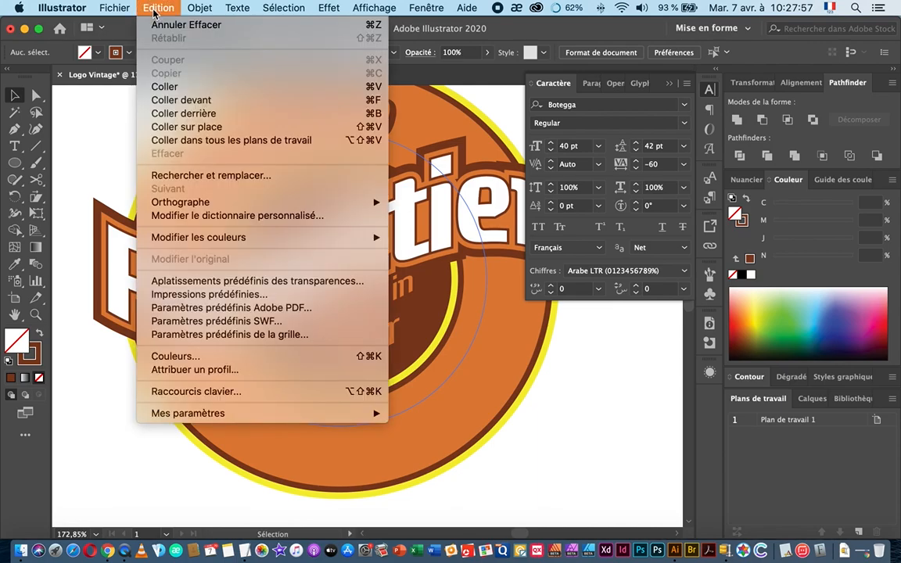
left_click(172, 105)
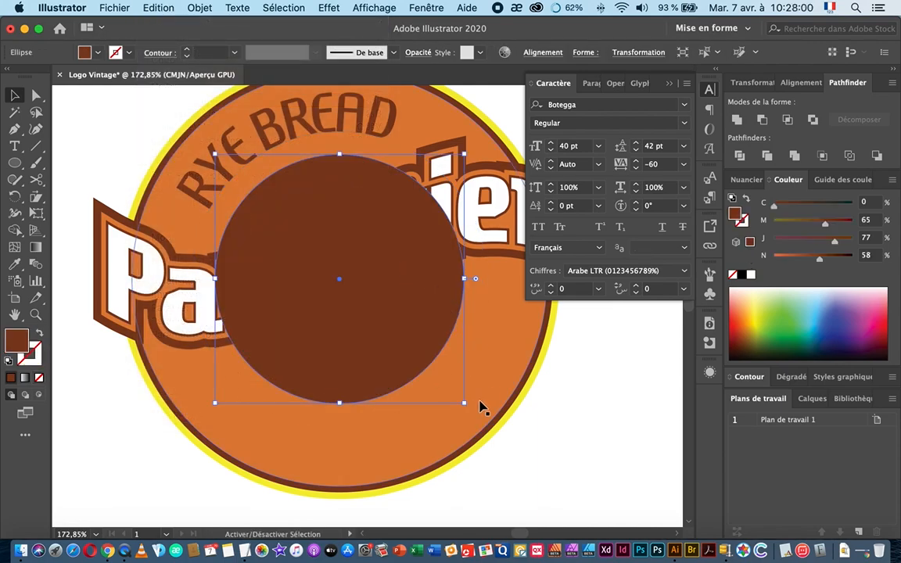
left_click_drag(465, 402, 522, 454)
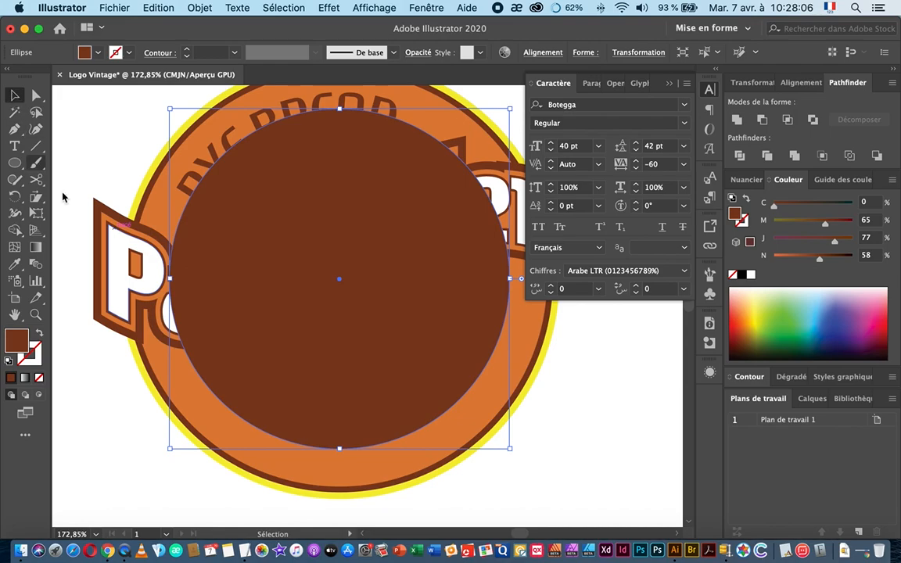
left_click(39, 332)
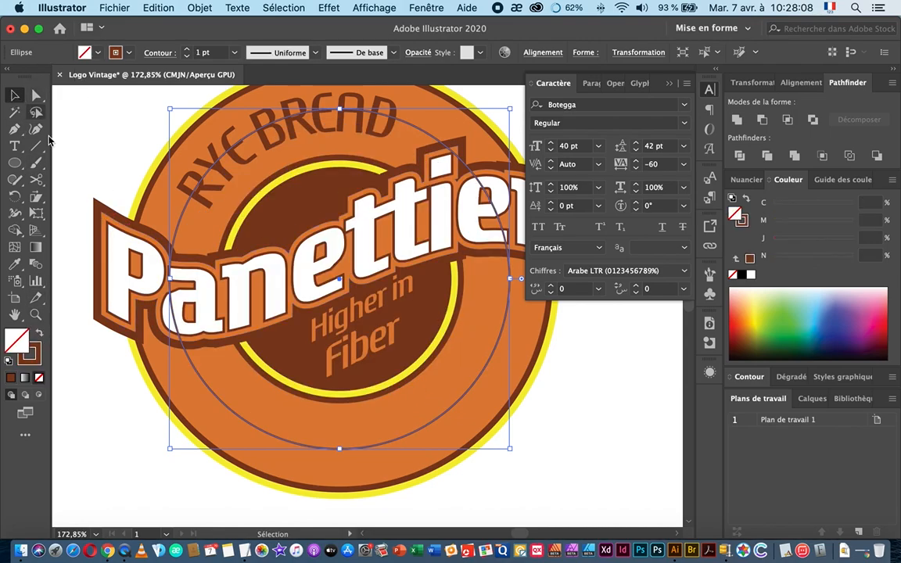
Cut the outlined circle with Scissors at its lower-left side and right anchor point, and delete the upper arc
left_click(36, 180)
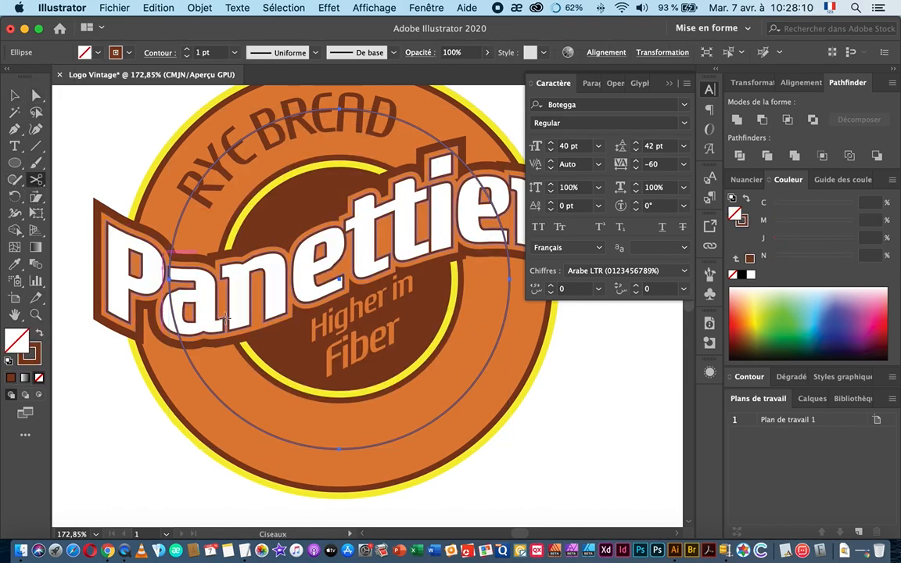
left_click(196, 369)
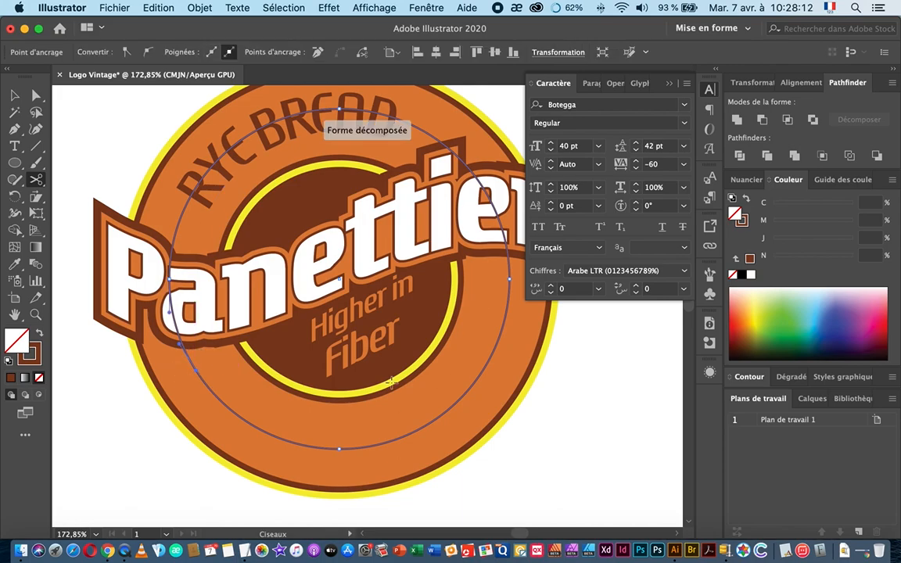
left_click(509, 279)
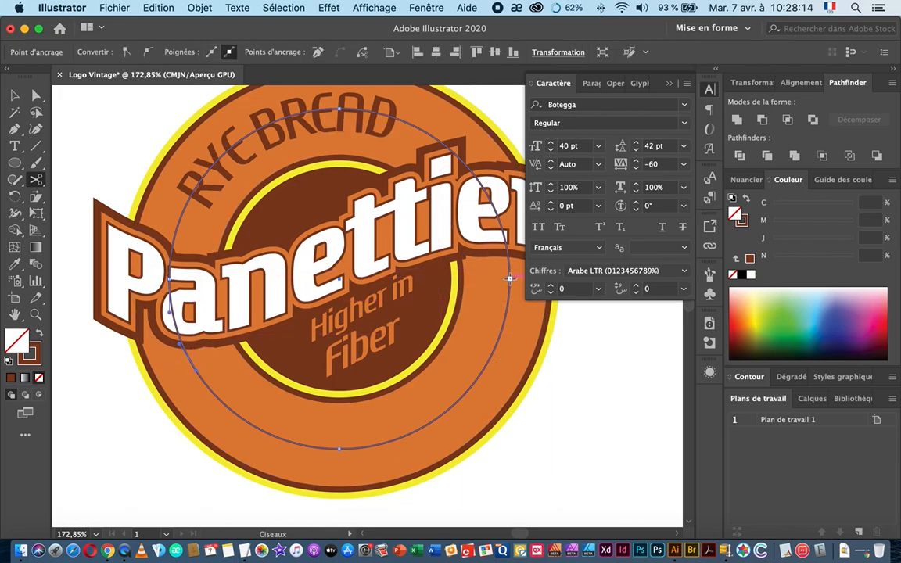
left_click(16, 95)
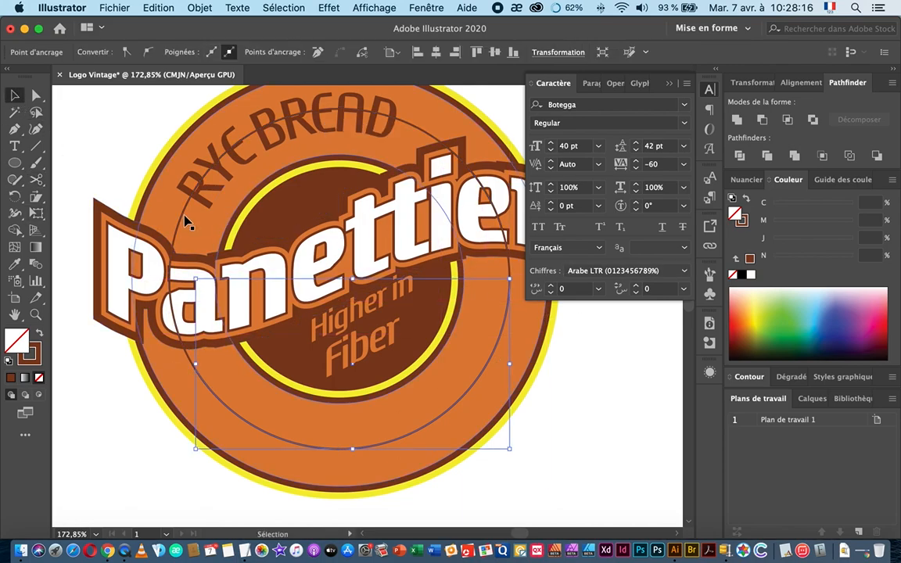
left_click(174, 249)
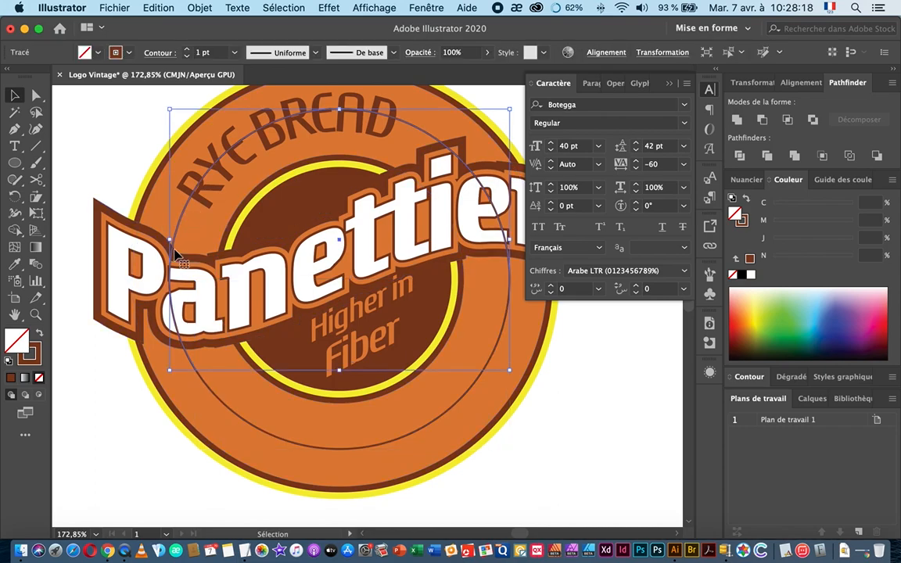
key("Delete")
Apply the white wheat-ear brush to the remaining lower arc and deselect it
left_click(217, 407)
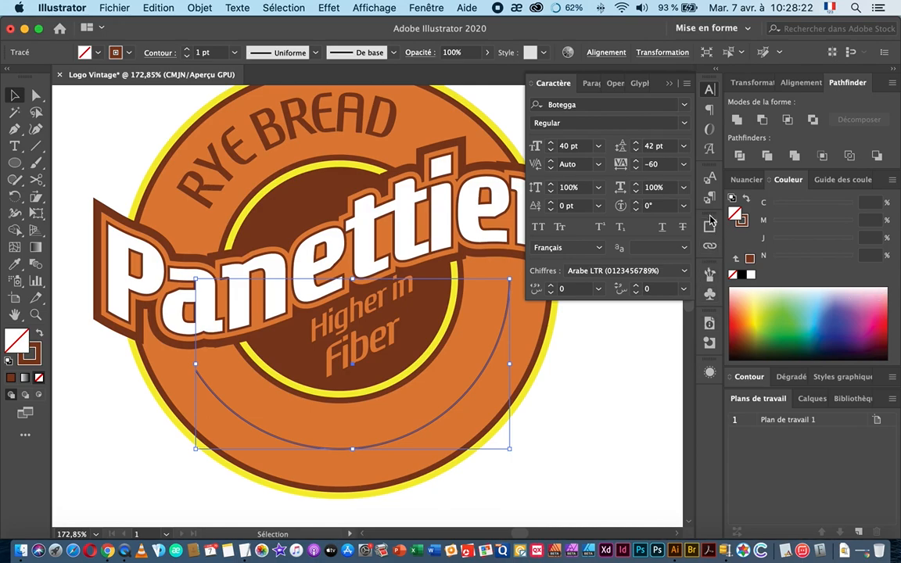
left_click(709, 273)
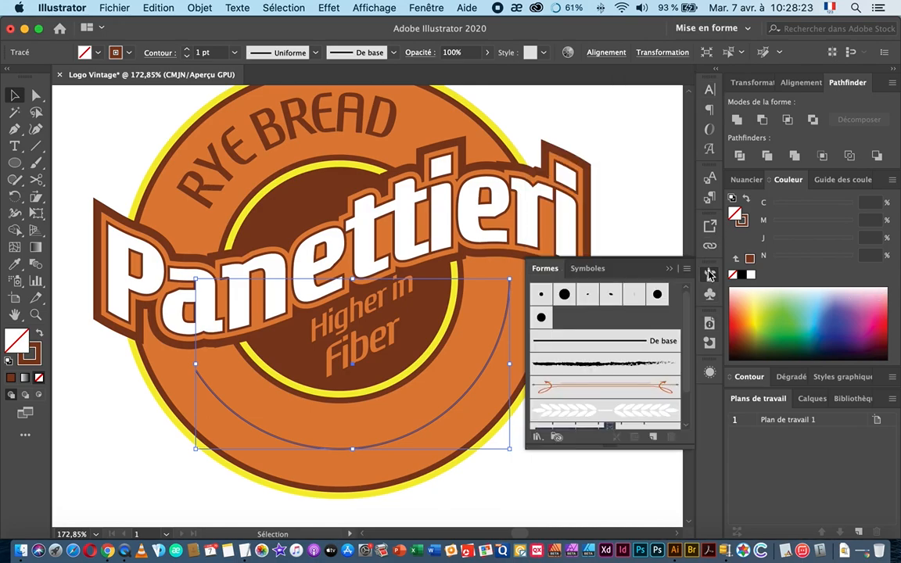
left_click(592, 412)
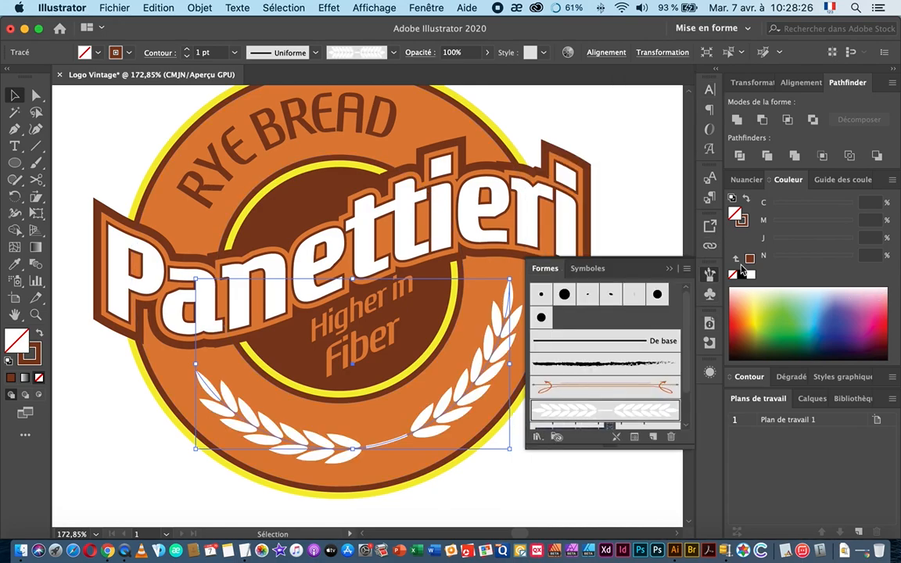
left_click(669, 269)
left_click(586, 461)
key("super+space")
left_click_drag(594, 363, 555, 366)
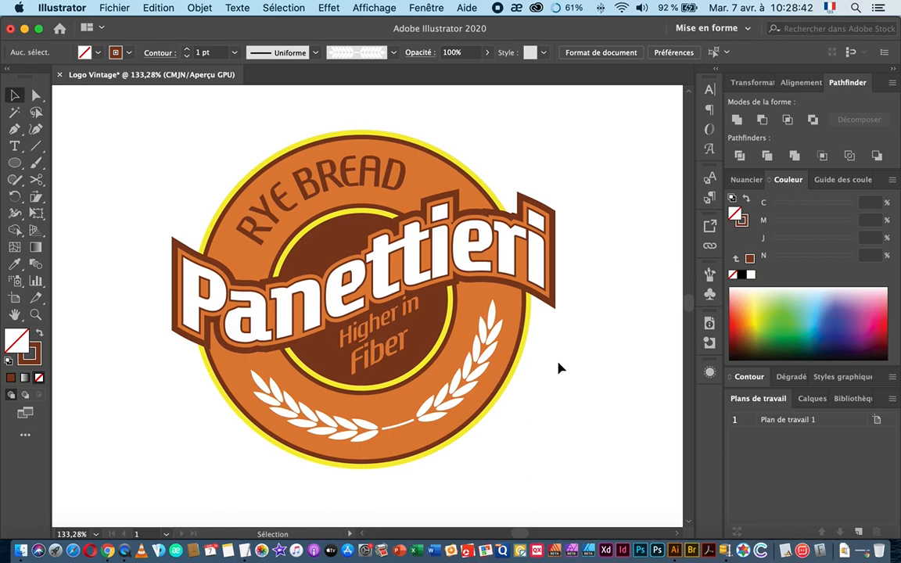
left_click_drag(387, 259, 485, 266)
left_click_drag(530, 243, 628, 239)
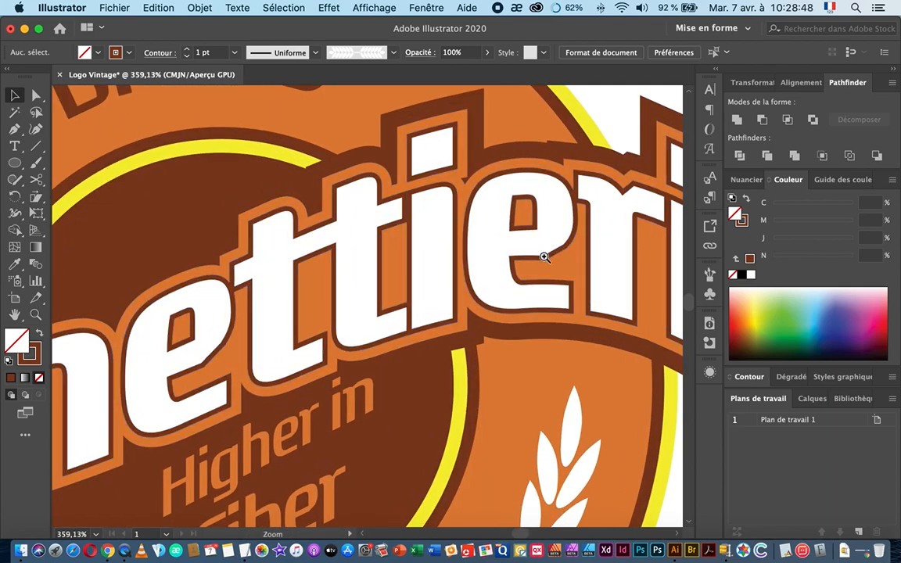
scroll(543, 251, "up", 2)
scroll(539, 267, "down", 2)
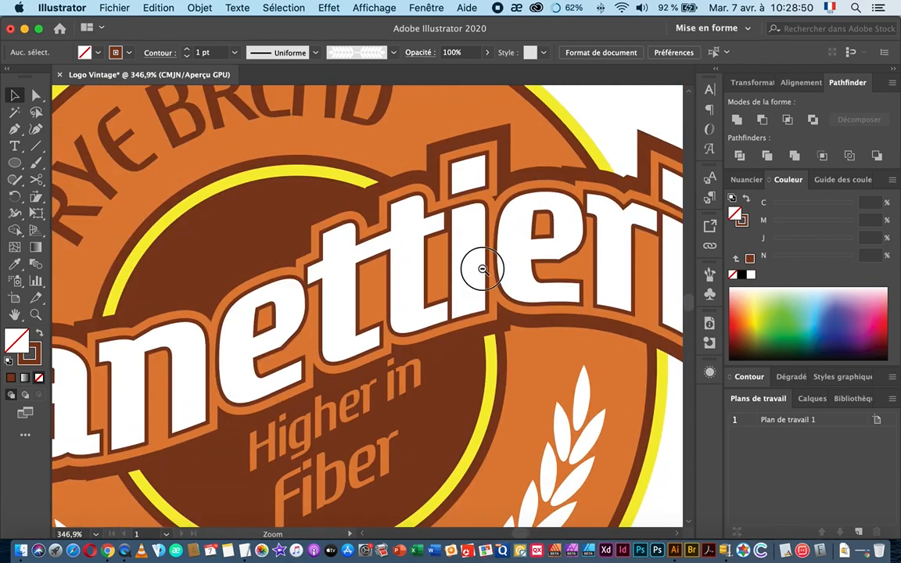
Lighten the orange ring's fill to C 0, M 35, J 63, N 6
left_click_drag(519, 262, 492, 258)
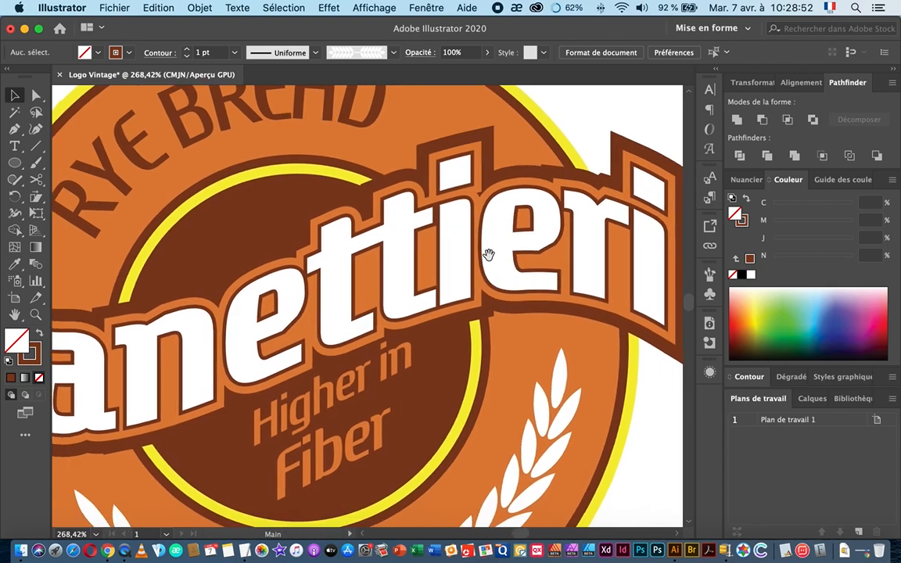
left_click(36, 95)
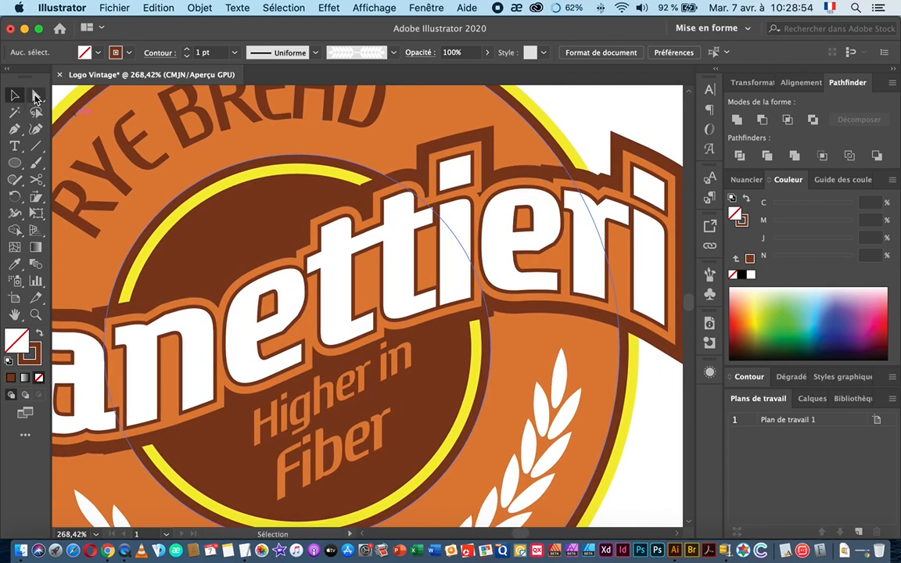
left_click(483, 111)
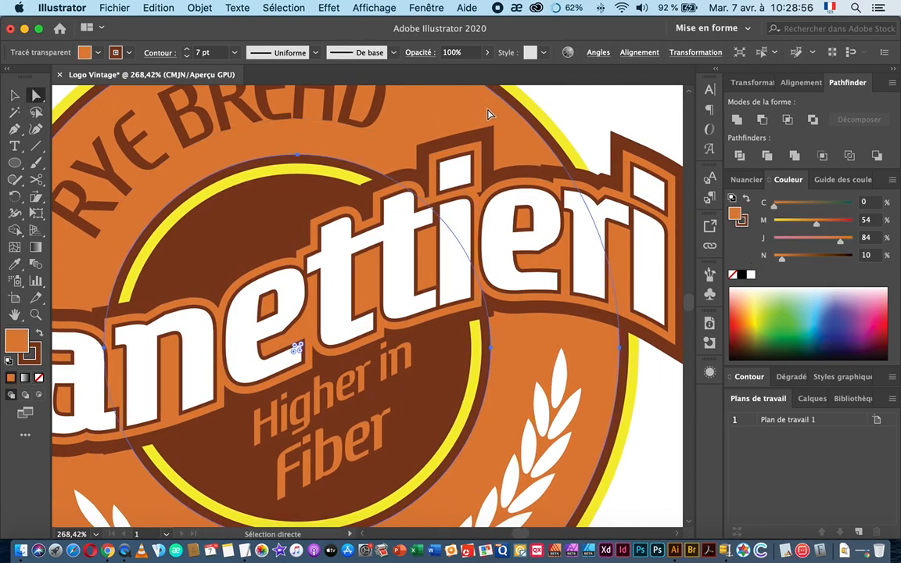
left_click_drag(785, 258, 776, 258)
left_click_drag(813, 222, 825, 245)
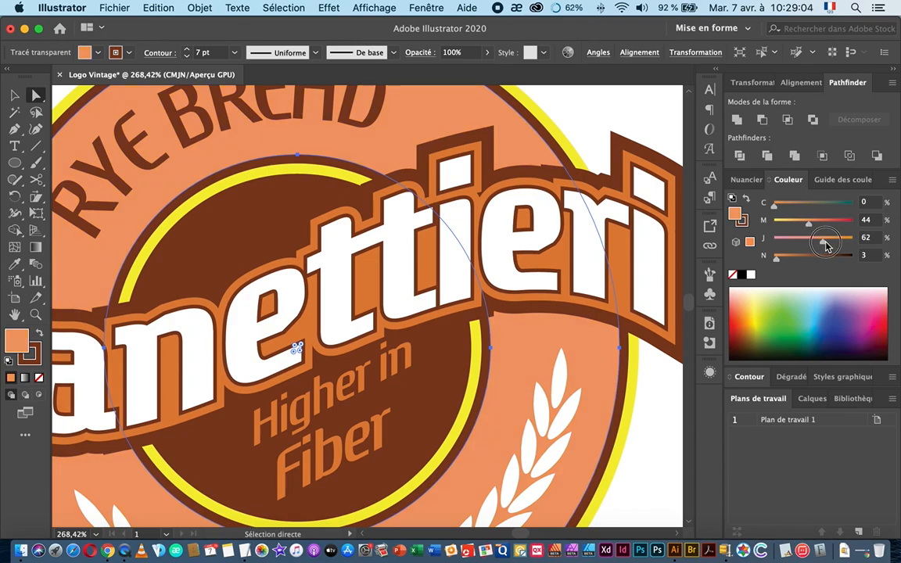
left_click_drag(778, 263, 781, 263)
left_click_drag(810, 228, 800, 224)
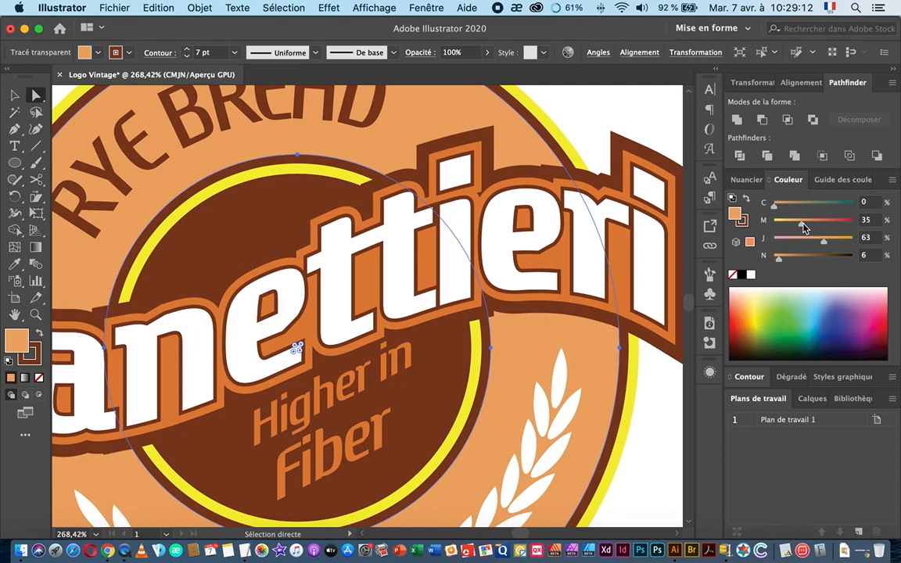
Recolour the orange outline shape behind the Panettieri lettering with the ring's light orange, using the Eyedropper
left_click(624, 257)
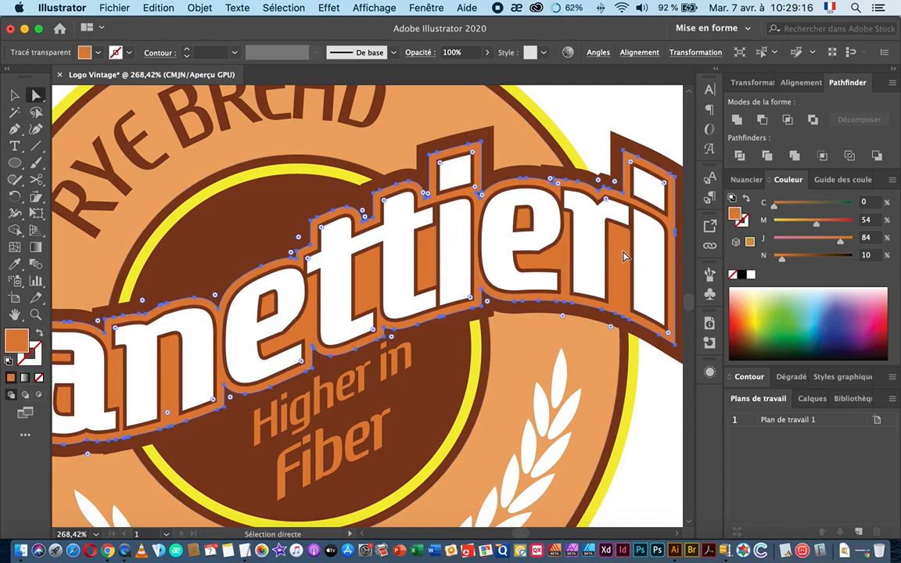
key("i")
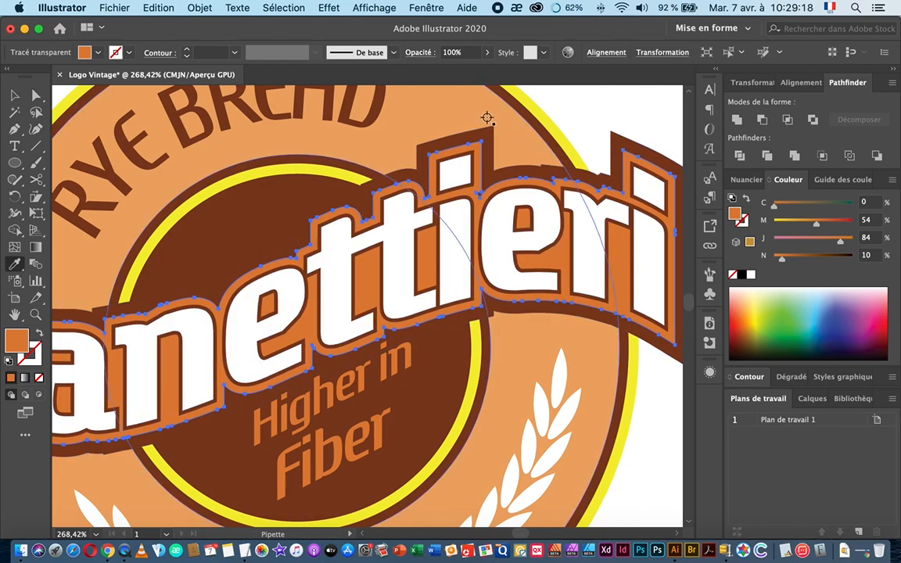
left_click(481, 109)
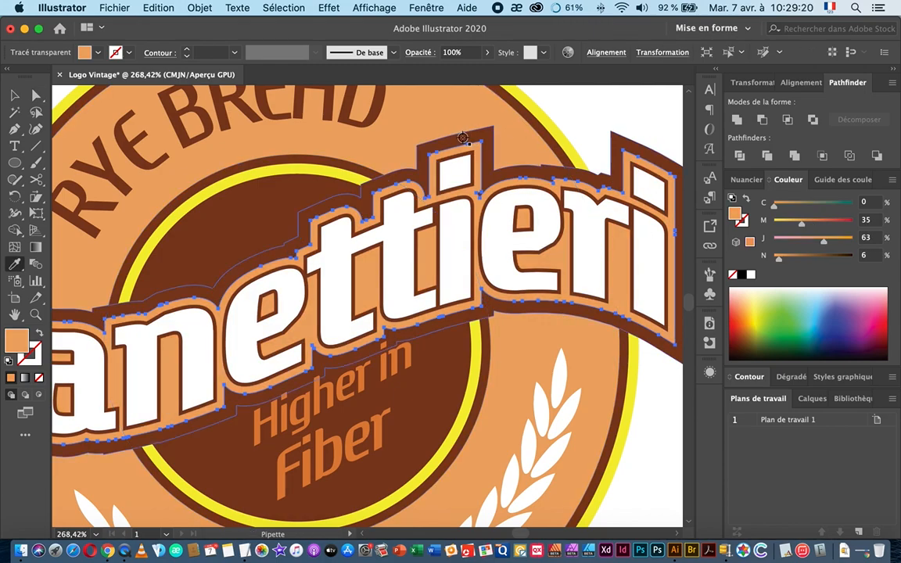
Recolour the ring's yellow 15 pt stroke by sampling the light orange fill and lightening it to C 0, M 8, J 14.4, N 1.37
left_click_drag(486, 193, 383, 199)
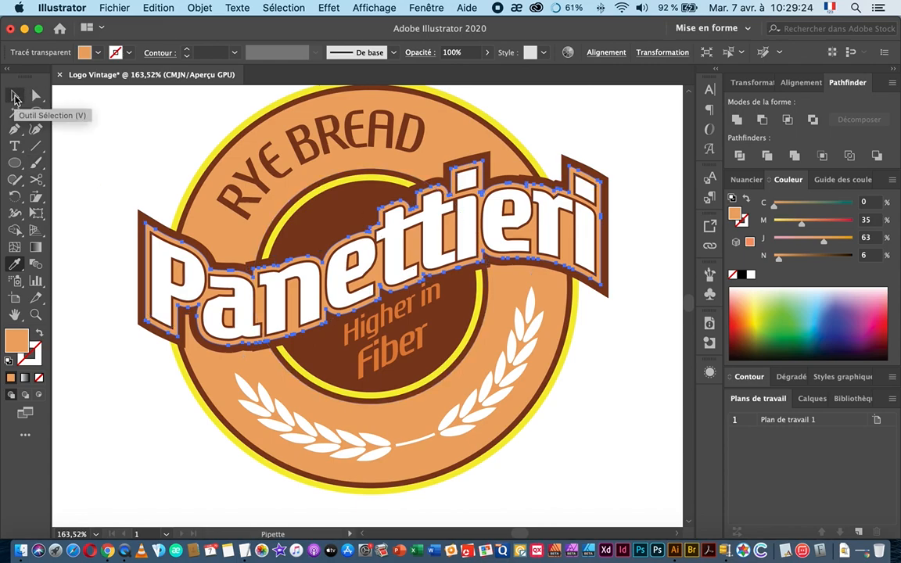
left_click(13, 97)
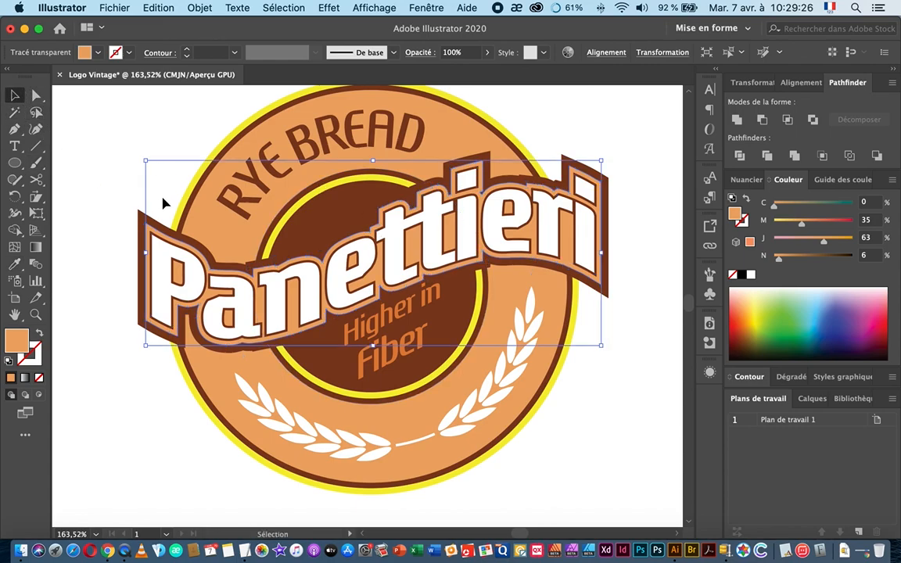
left_click(194, 196)
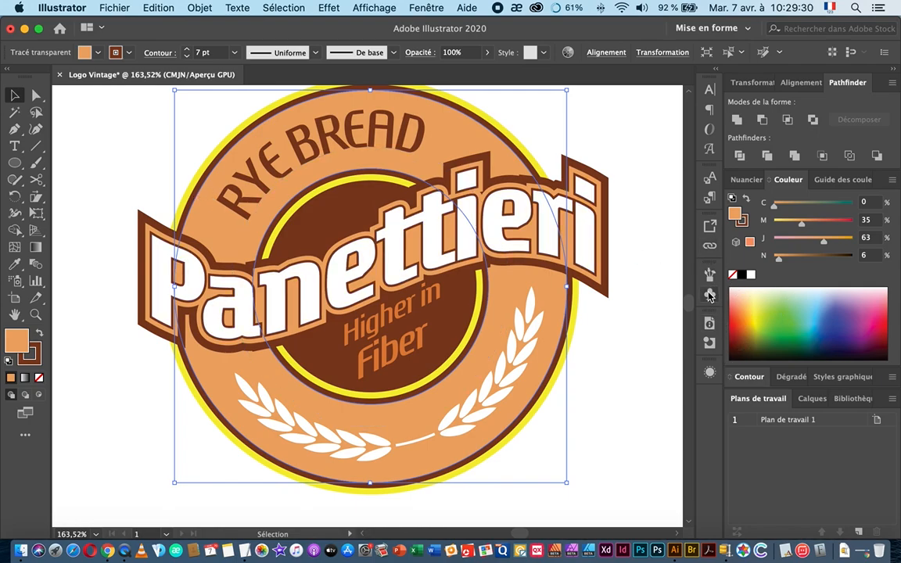
left_click(711, 373)
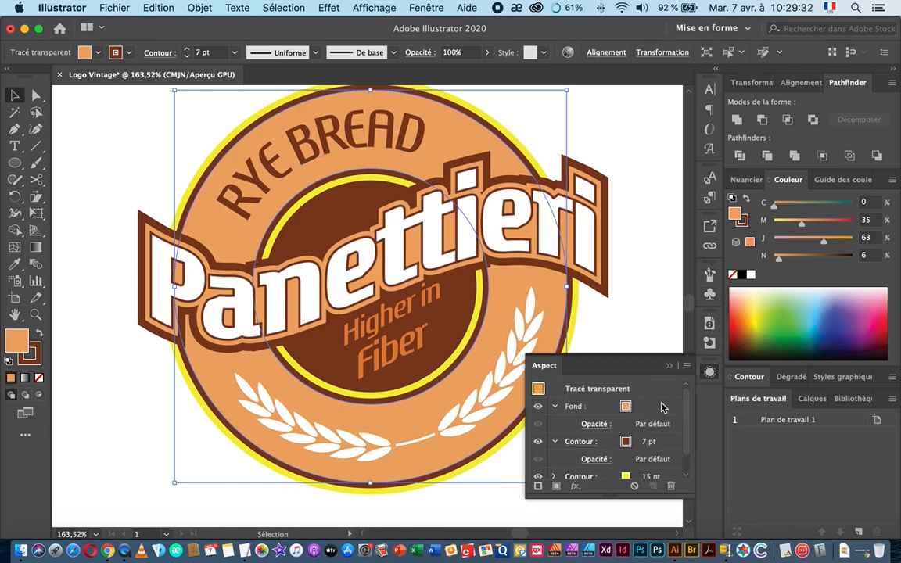
left_click_drag(686, 425, 685, 458)
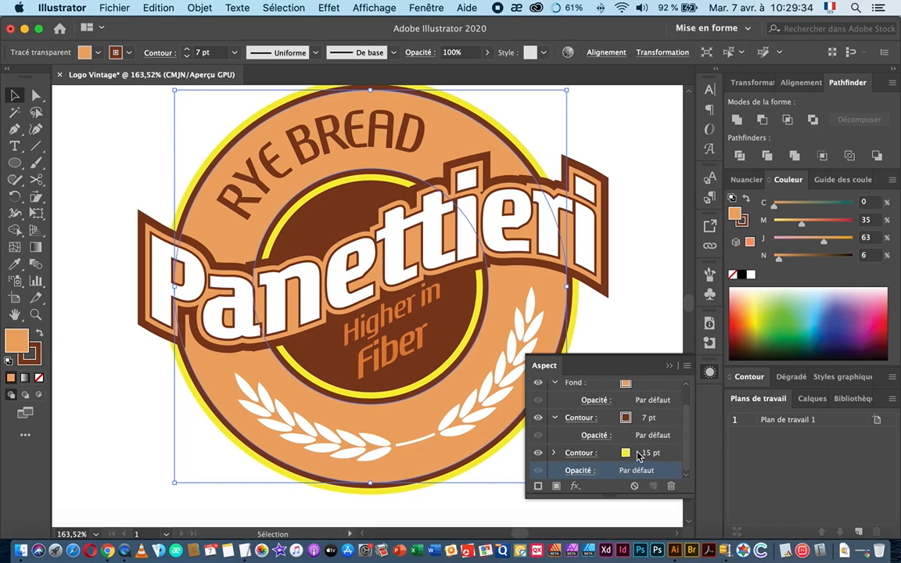
left_click(643, 457)
left_click(14, 263)
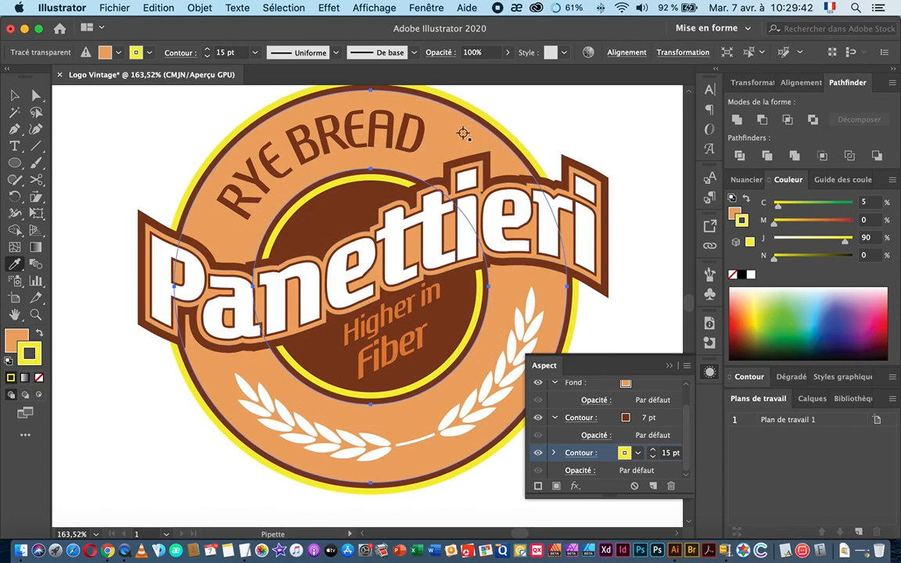
left_click(463, 133)
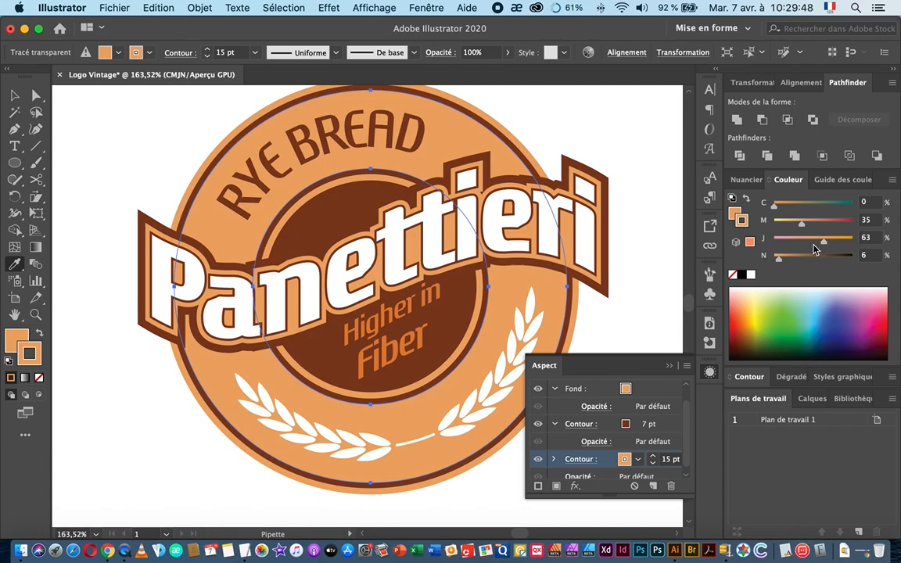
left_click_drag(802, 226, 780, 229)
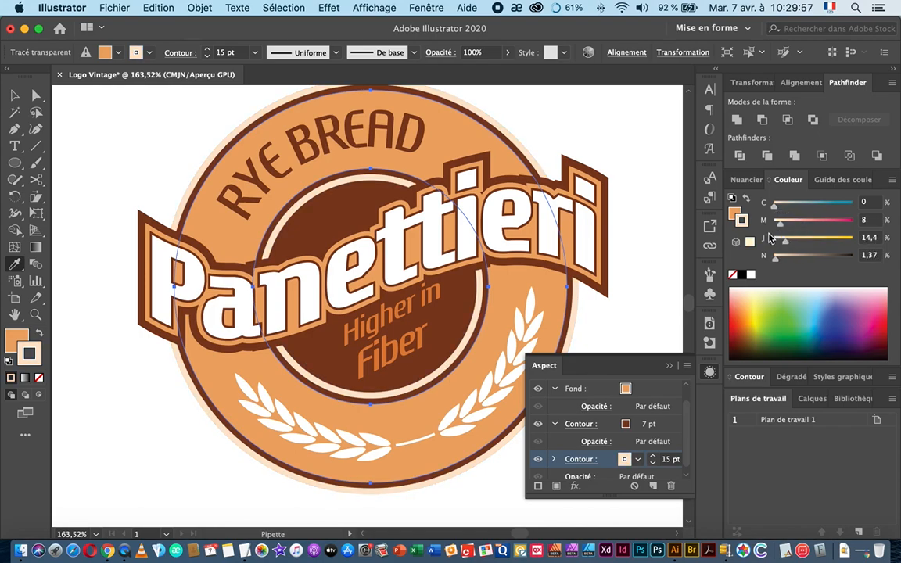
left_click(14, 95)
left_click(107, 169)
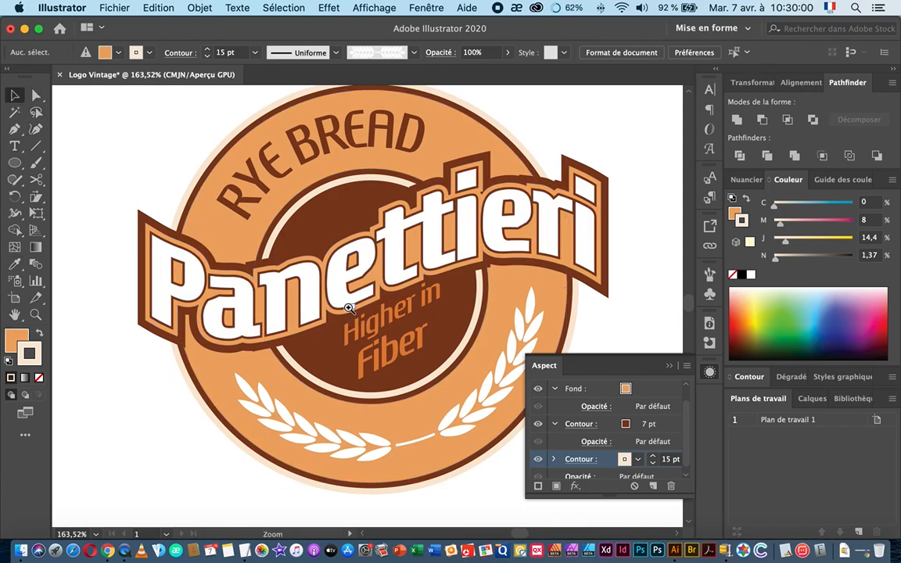
Give the Higher in Fiber text the ring's light orange fill and no stroke
scroll(305, 307, "down", 3)
left_click(375, 342)
key("super+space")
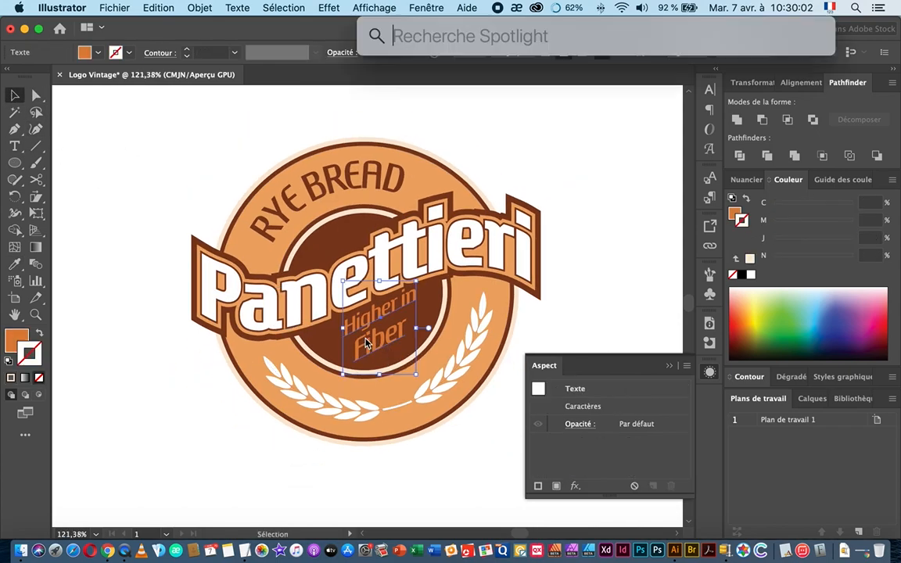
left_click_drag(366, 342, 454, 331)
key("i")
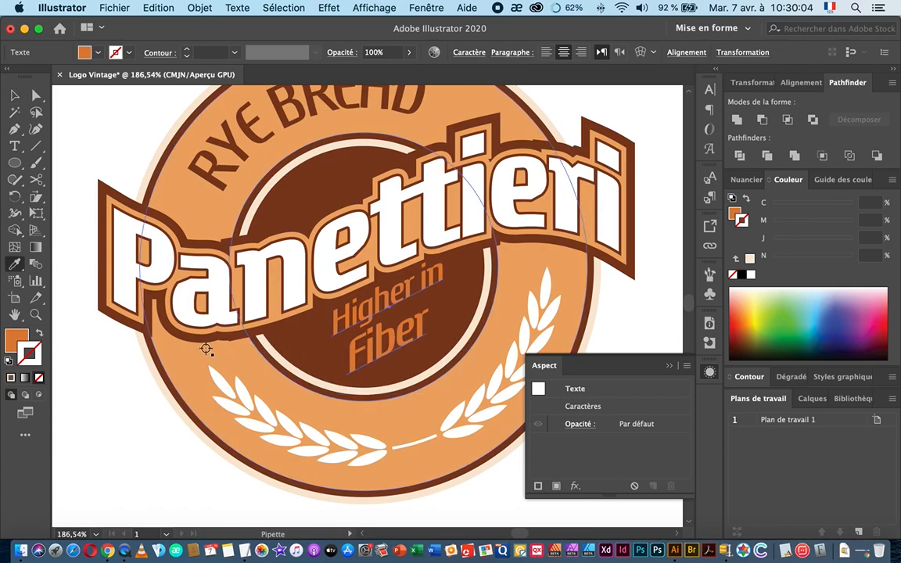
left_click(188, 364)
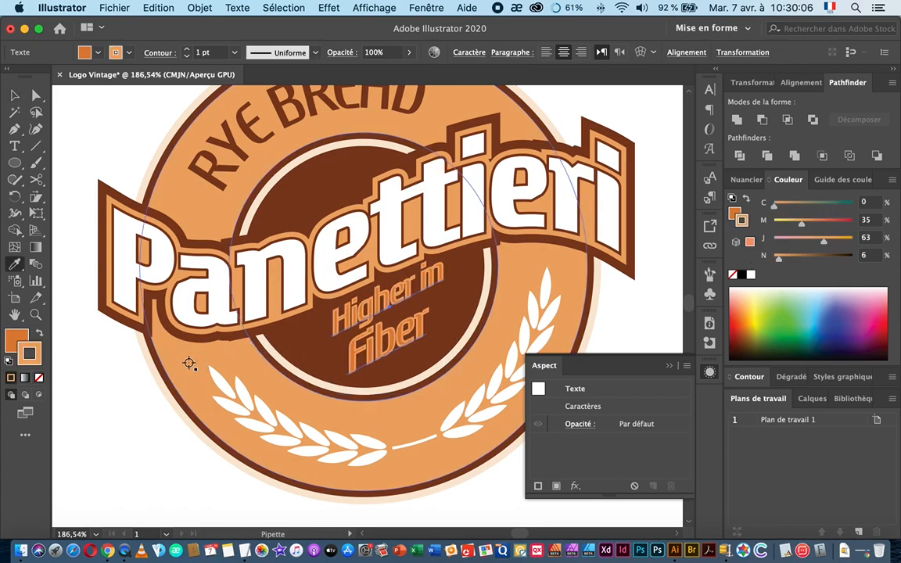
left_click(40, 336)
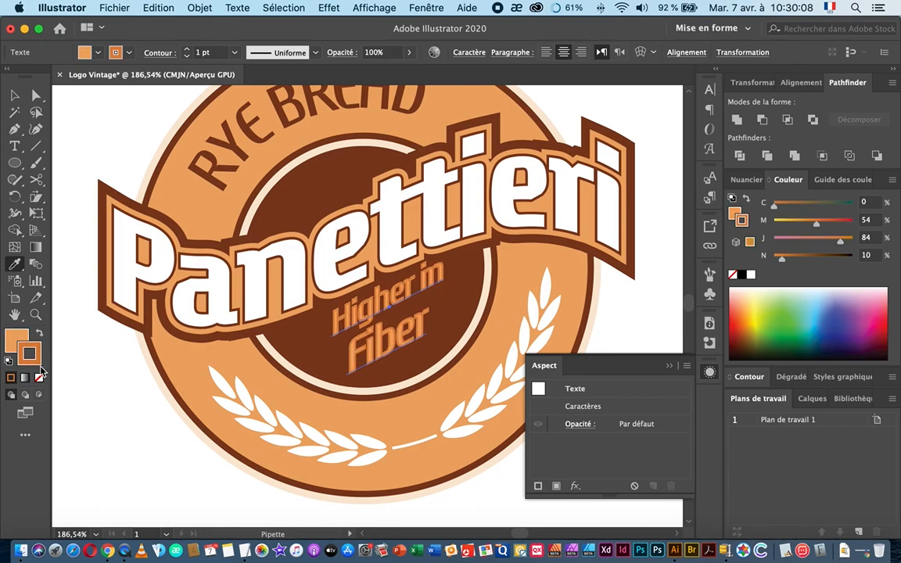
left_click(40, 378)
left_click(14, 95)
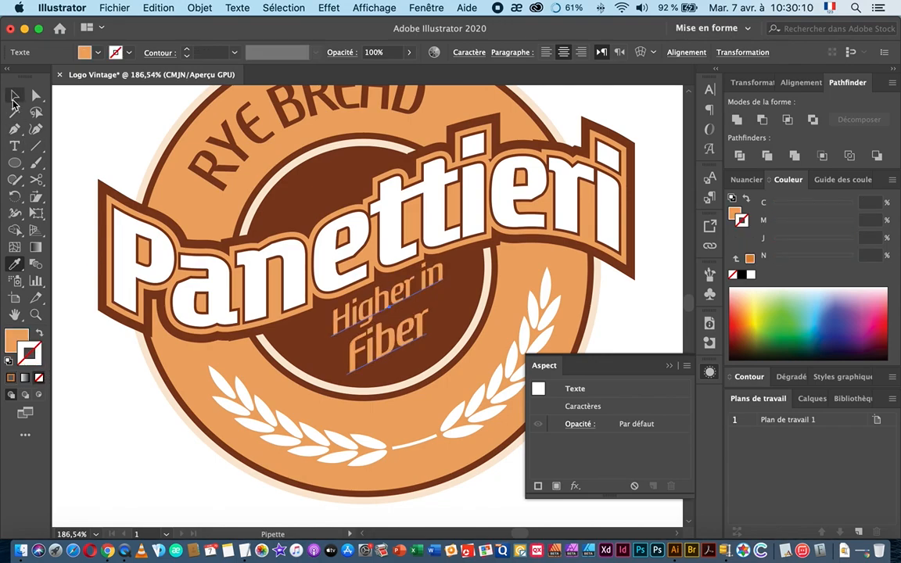
Examine the recoloured badge as a whole and compare it with the reference bread label beside the artboard
left_click_drag(382, 322, 275, 322)
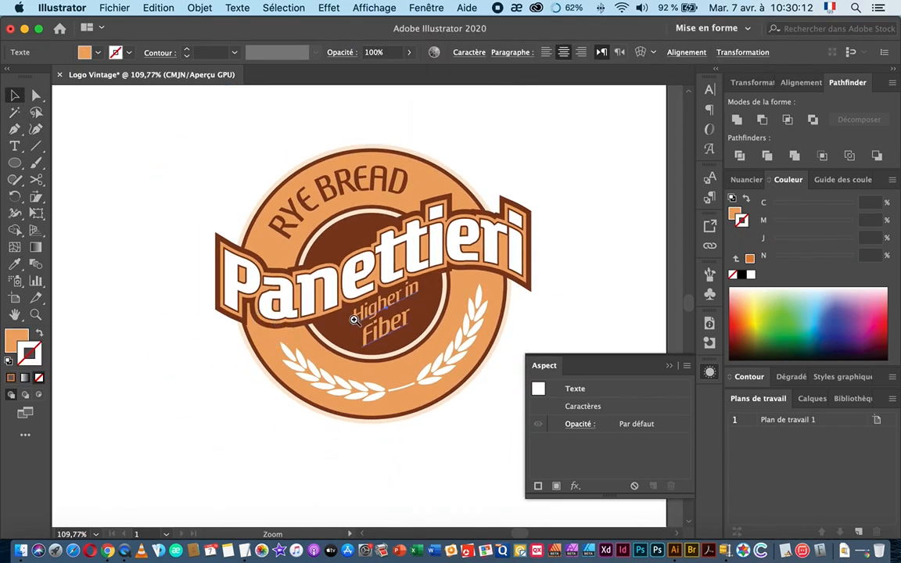
left_click_drag(356, 319, 335, 322)
scroll(335, 322, "right", 3)
left_click(14, 95)
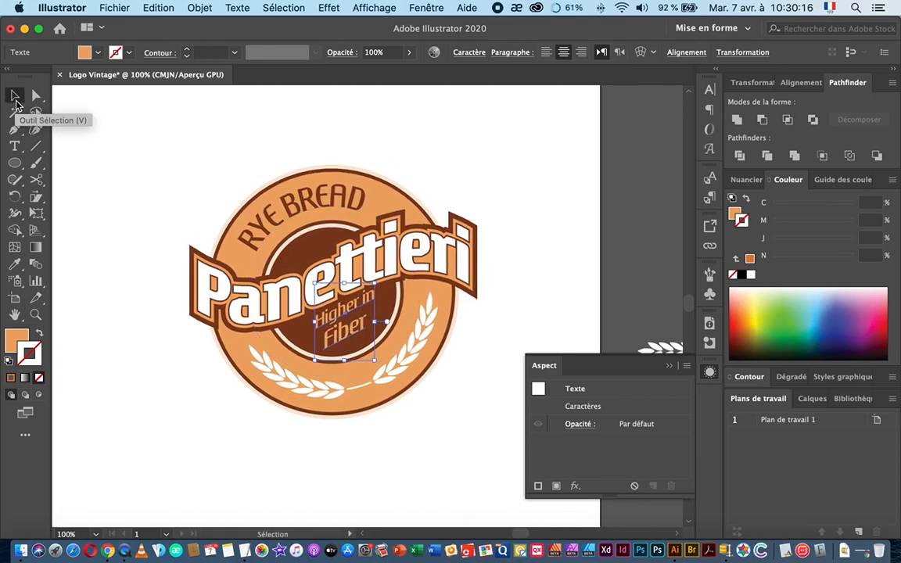
left_click_drag(391, 299, 250, 315)
left_click(366, 317)
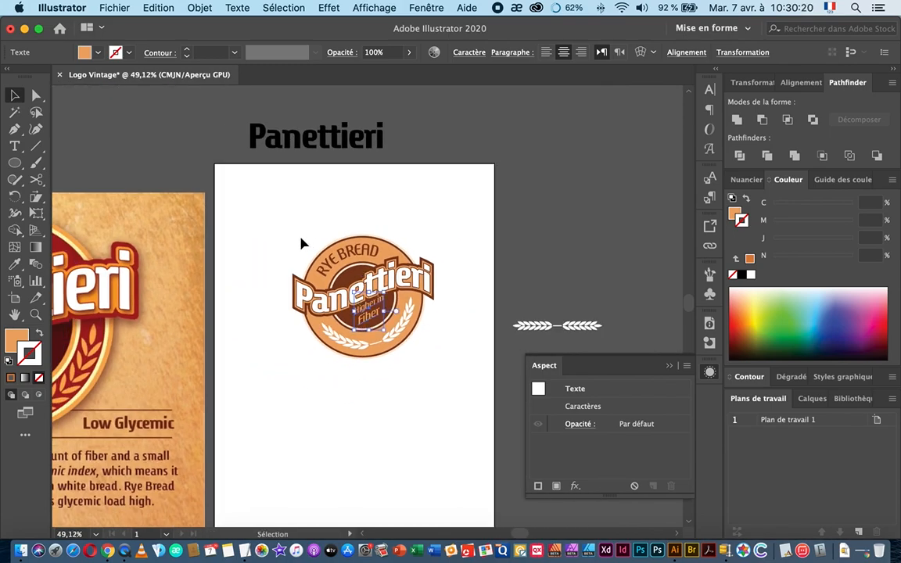
left_click_drag(306, 233, 464, 359)
mouse_move(370, 349)
left_mouse_down()
mouse_move(481, 342)
mouse_move(362, 362)
left_mouse_up()
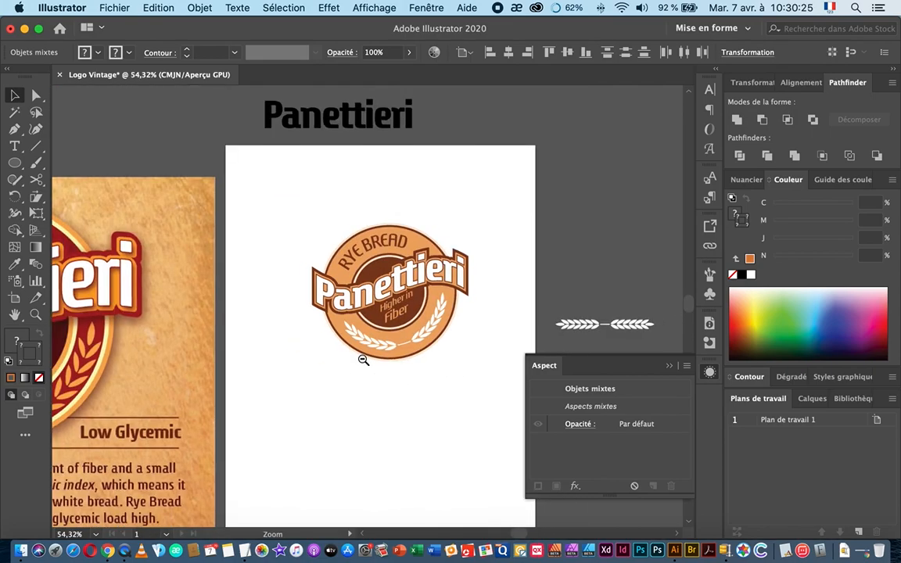
left_click(408, 382)
left_click_drag(372, 310, 485, 311)
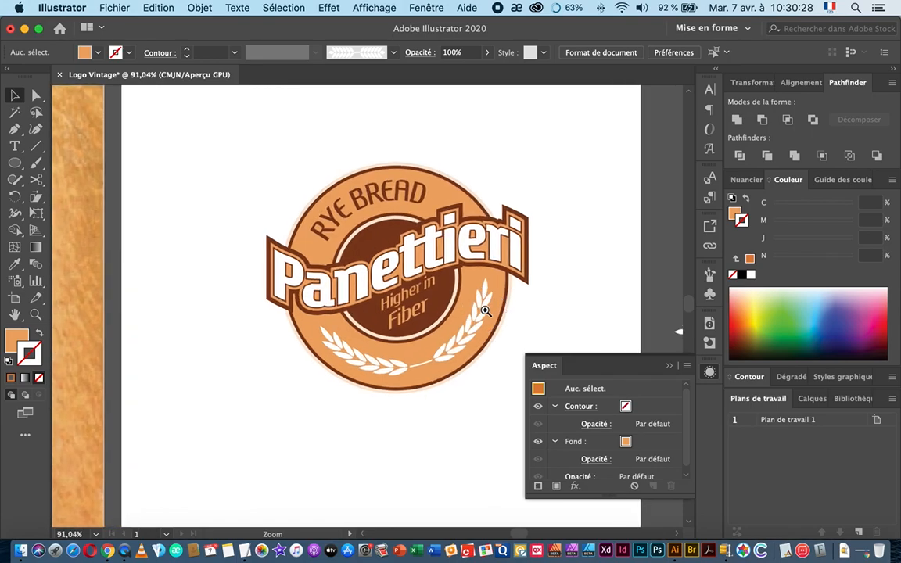
left_click_drag(398, 324, 329, 328)
left_click_drag(264, 383, 450, 312)
left_click_drag(331, 393, 432, 346)
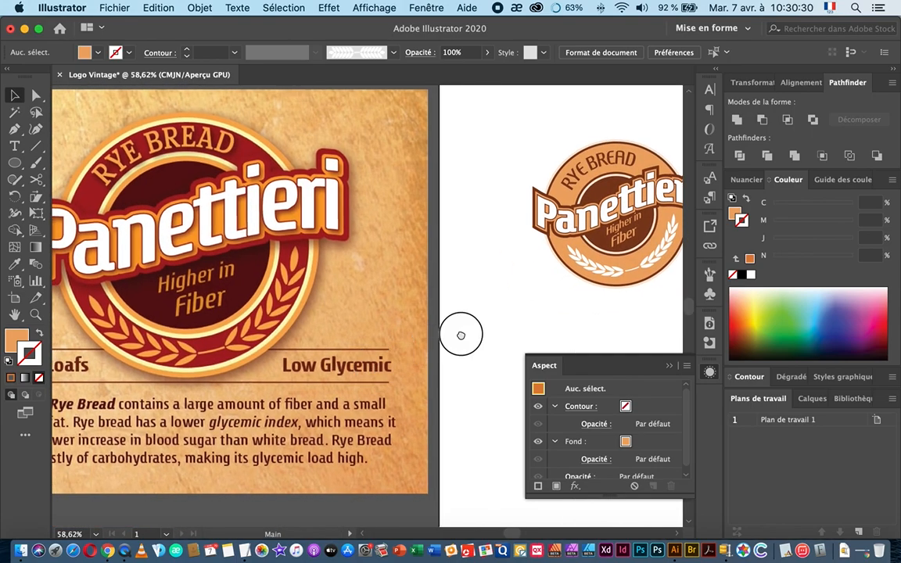
left_click_drag(171, 402, 301, 345)
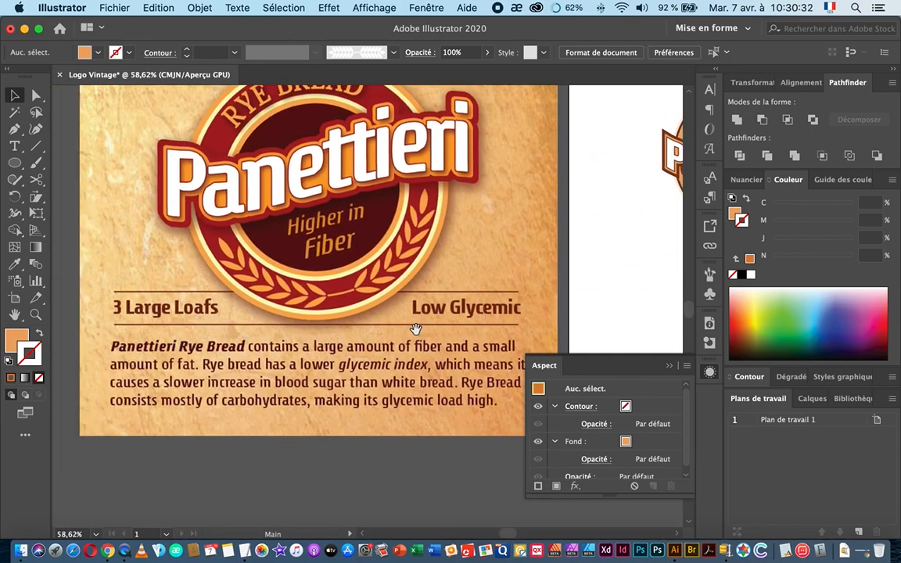
left_click_drag(408, 332, 288, 342)
left_click_drag(446, 318, 330, 336)
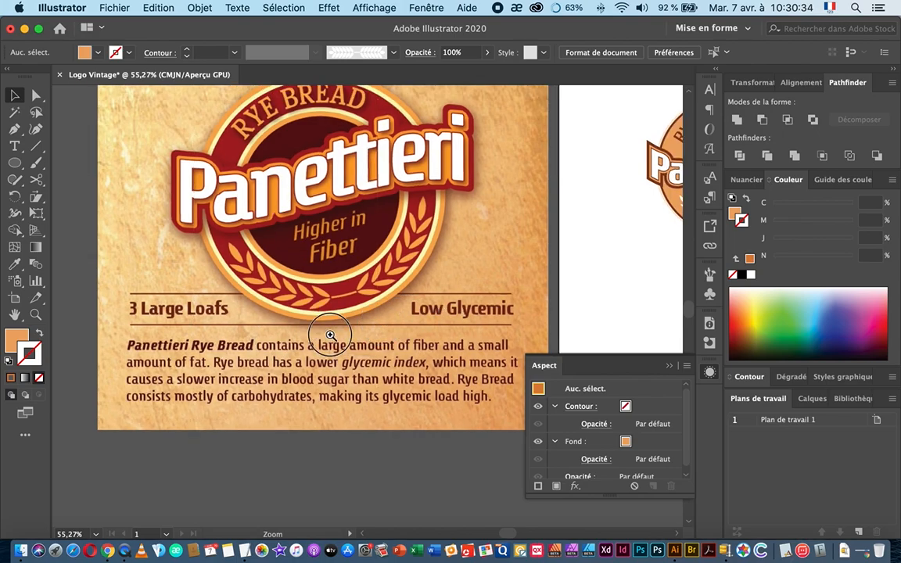
left_click_drag(552, 267, 420, 314)
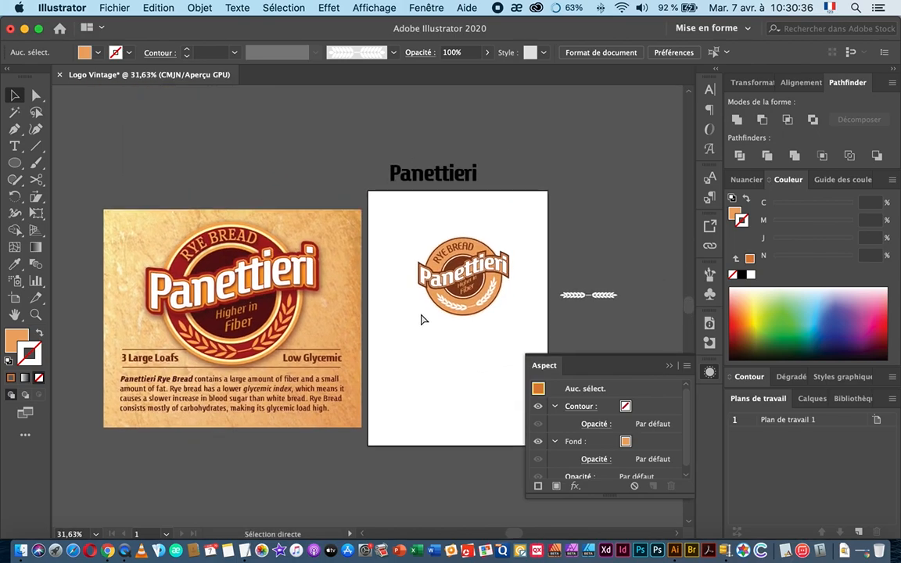
Switch to Chrome's Google Images tab and replace the search query with LEAF
key("super+Tab")
key("super+Tab")
key("super+Tab")
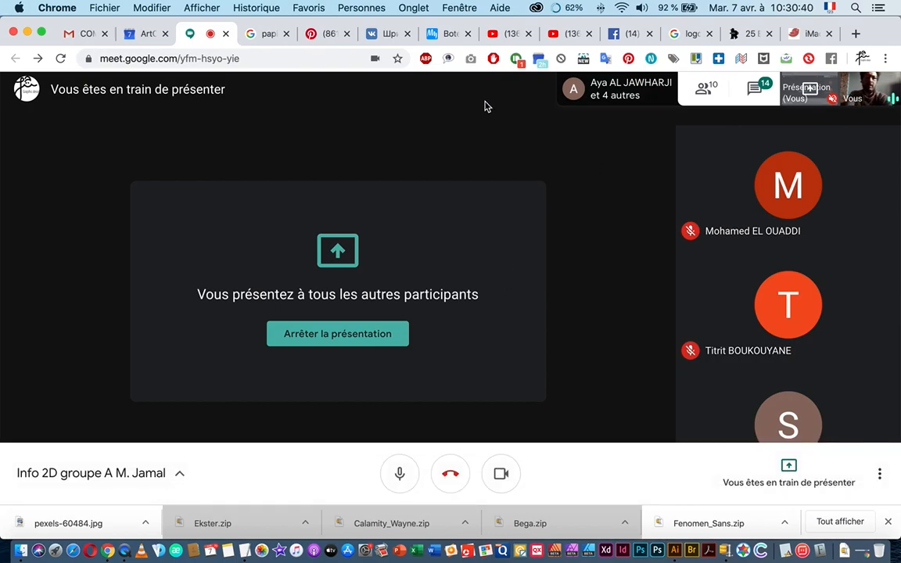
left_click(261, 34)
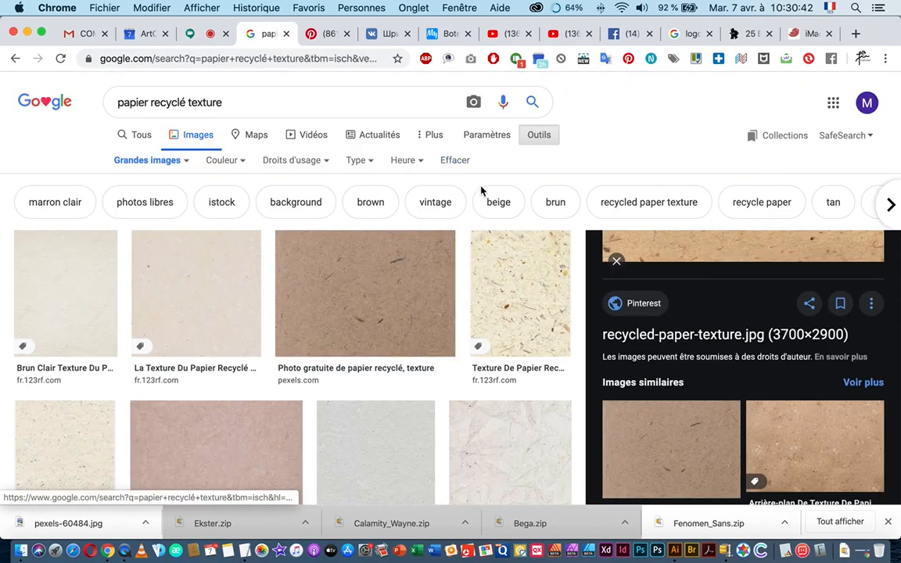
left_click_drag(226, 100, 74, 100)
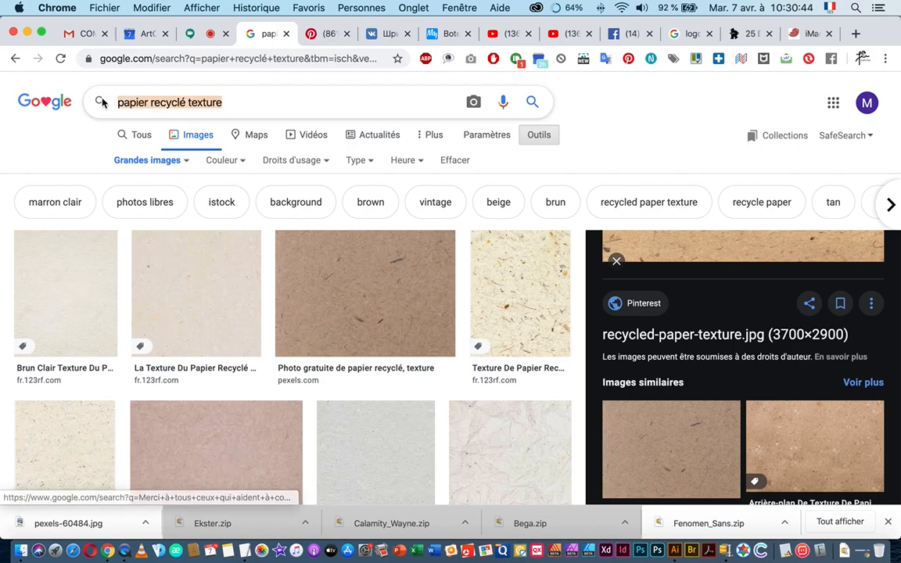
type("L")
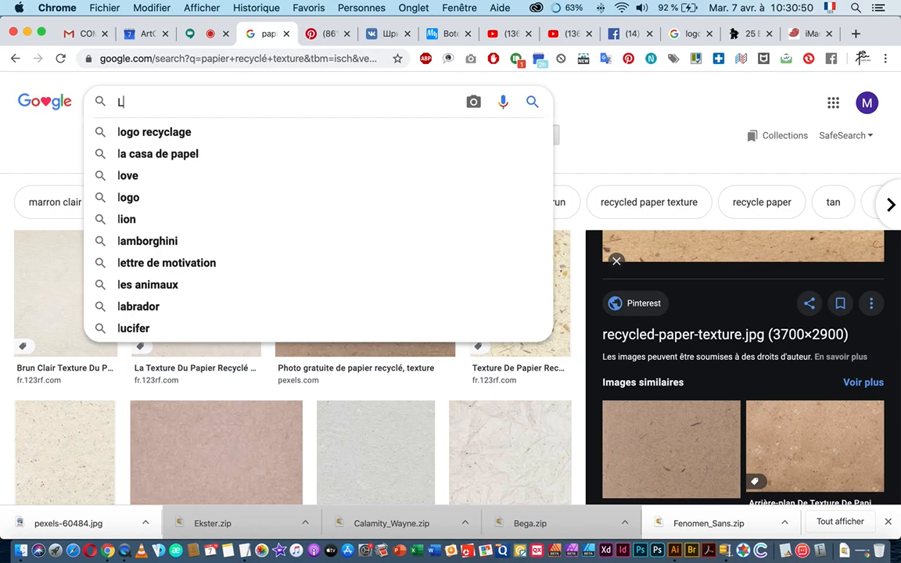
type("EAF")
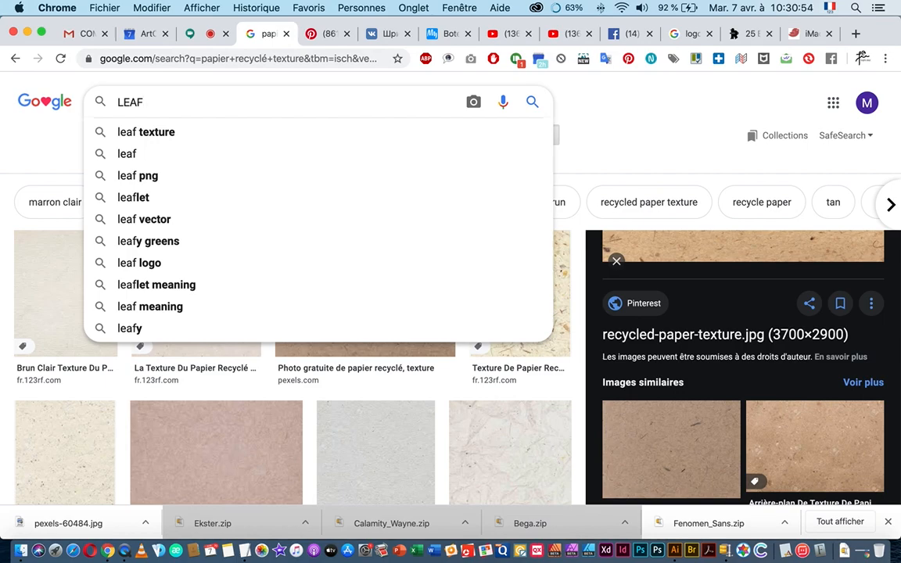
Check the reference label's wording in Illustrator, correct the query in Chrome to Loaf, and search for the suggested "loaf of bread"
key("super+Tab")
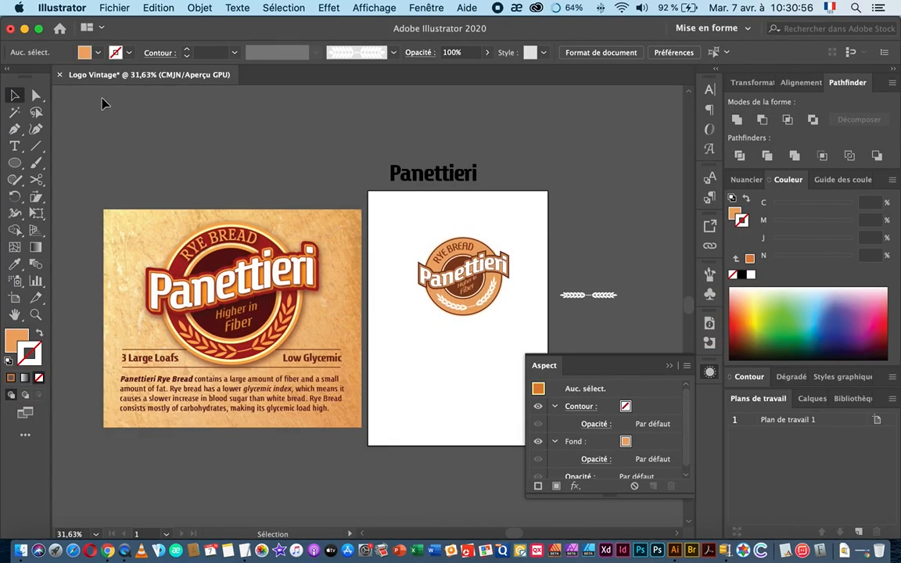
key("super+Tab")
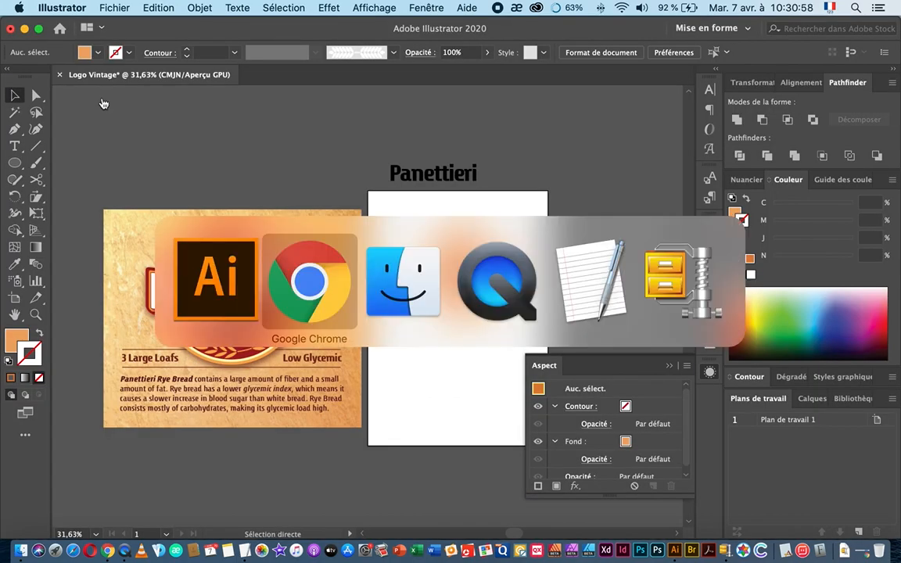
key("BackSpace")
key("BackSpace")
key("BackSpace")
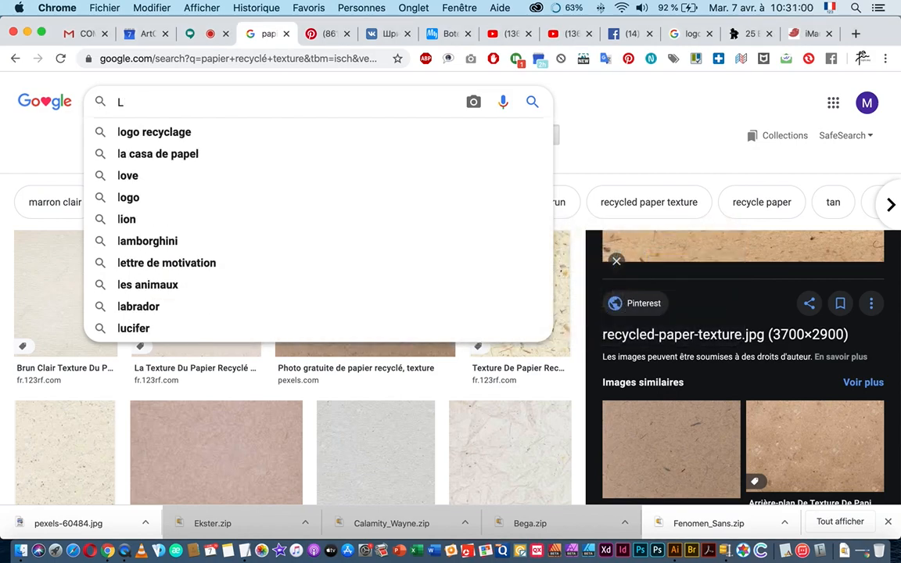
type("oaf")
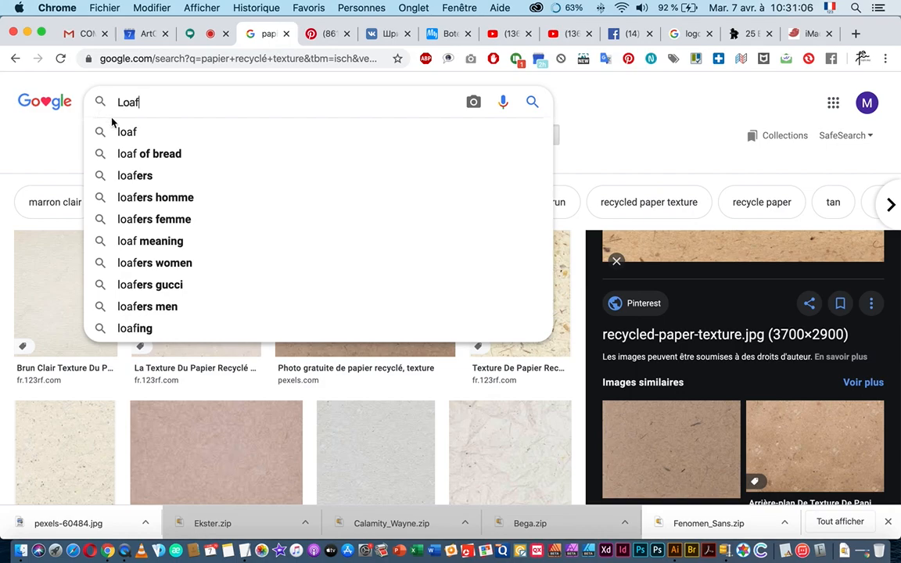
left_click(153, 154)
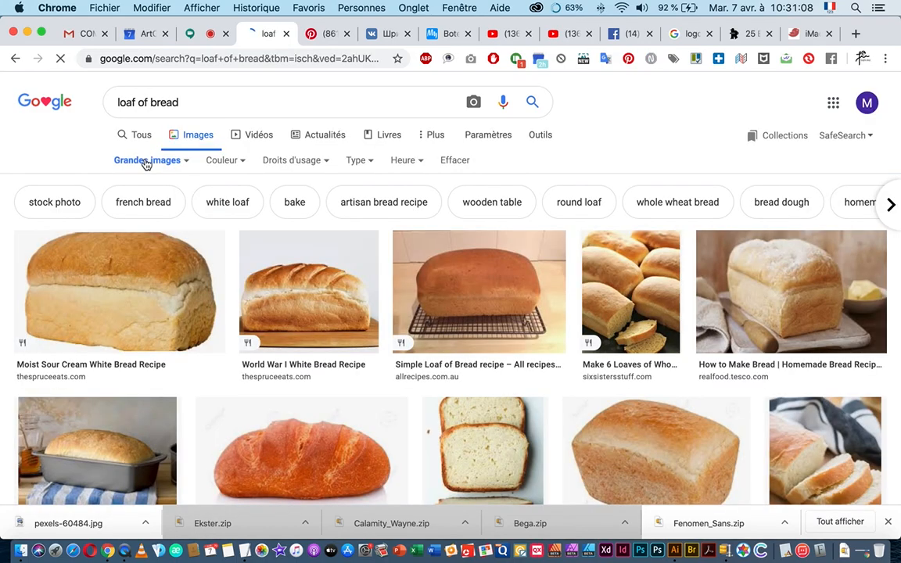
Refine the image search to "loaf of bread png"
left_click(203, 102)
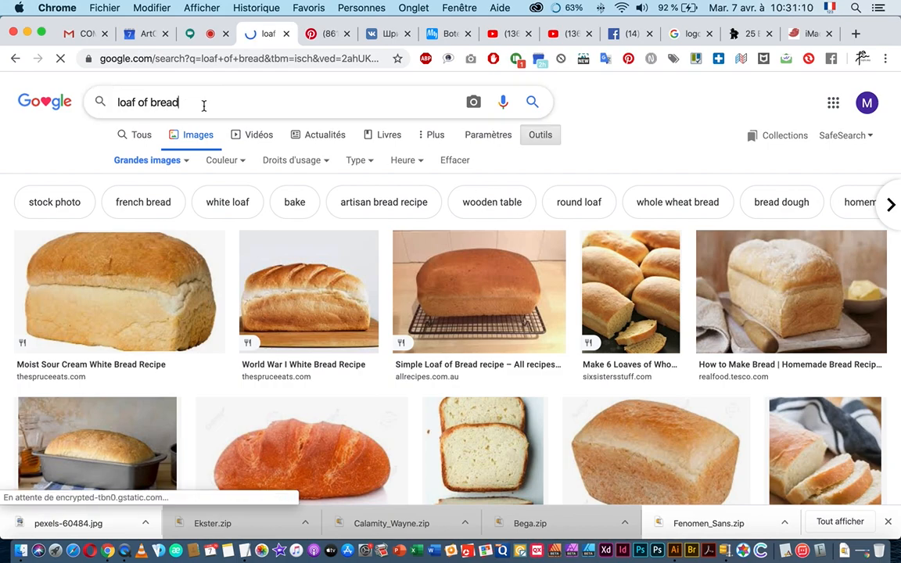
type("pn")
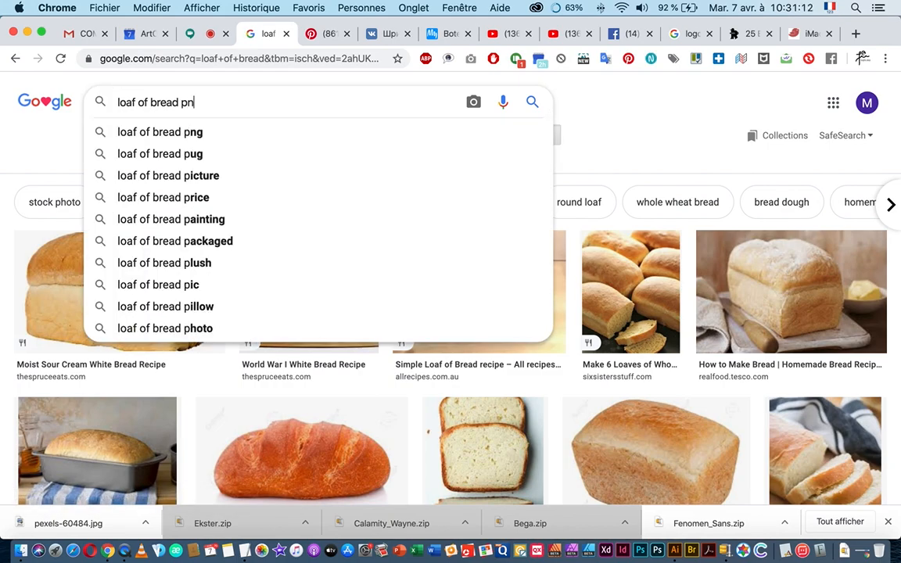
key("Return")
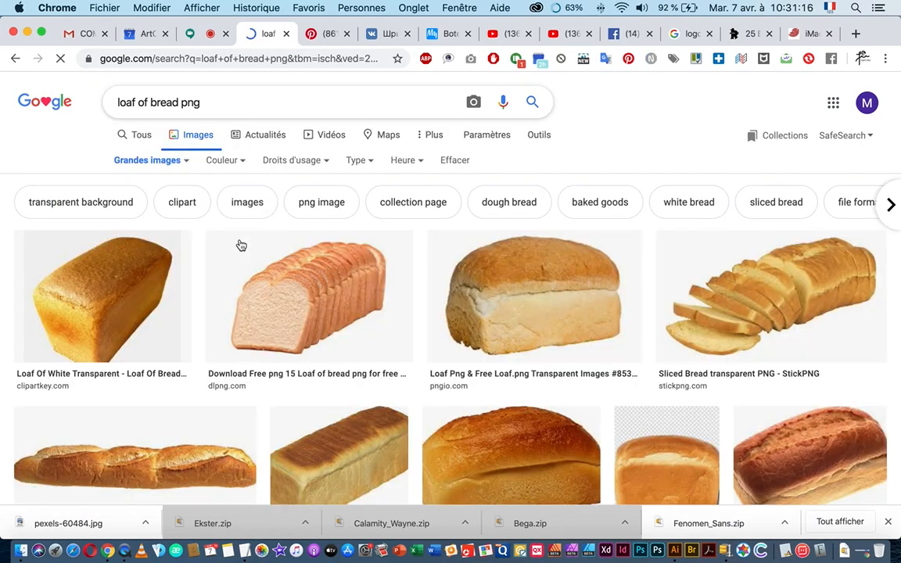
Examine the bread image results for a suitable cut-out picture of a loaf or slices
scroll(203, 291, "down", 5)
scroll(205, 291, "down", 8)
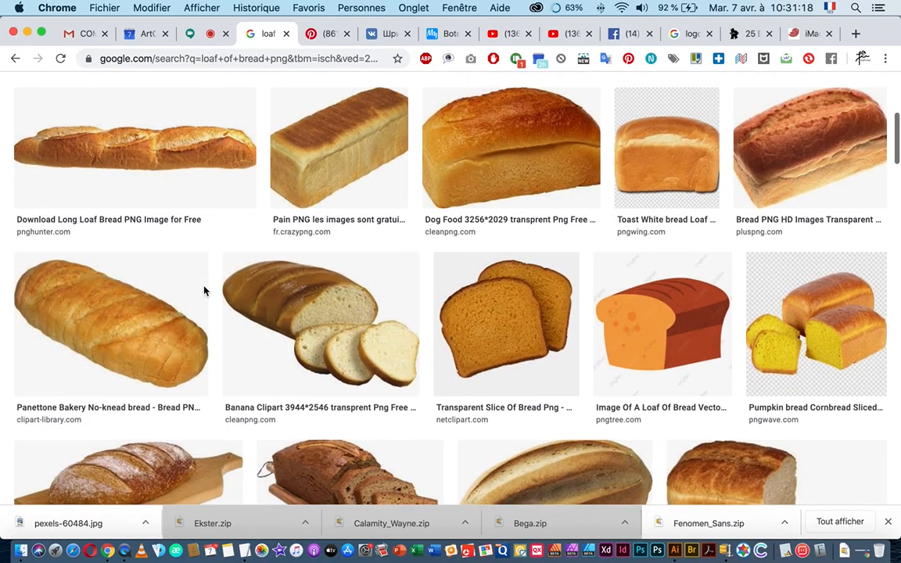
scroll(205, 292, "down", 3)
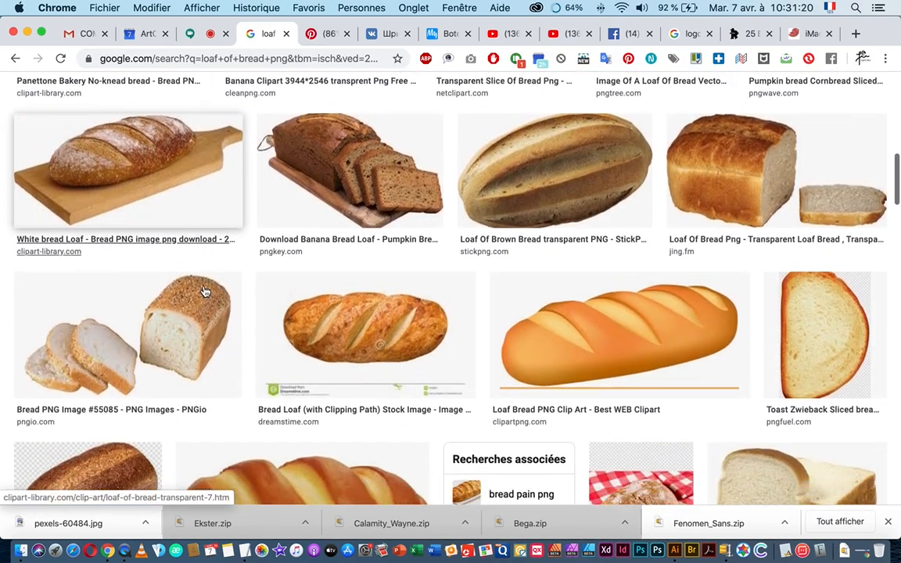
scroll(203, 292, "down", 6)
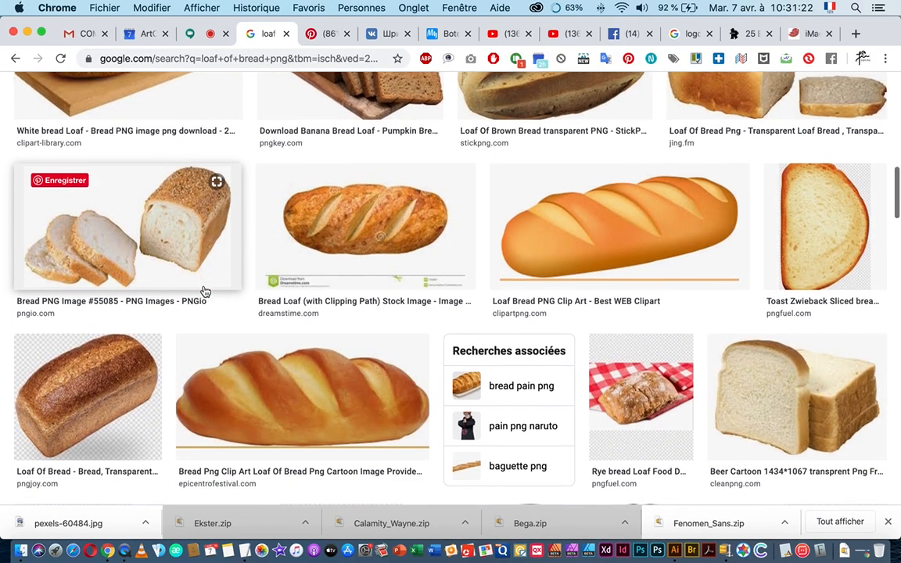
scroll(203, 291, "down", 4)
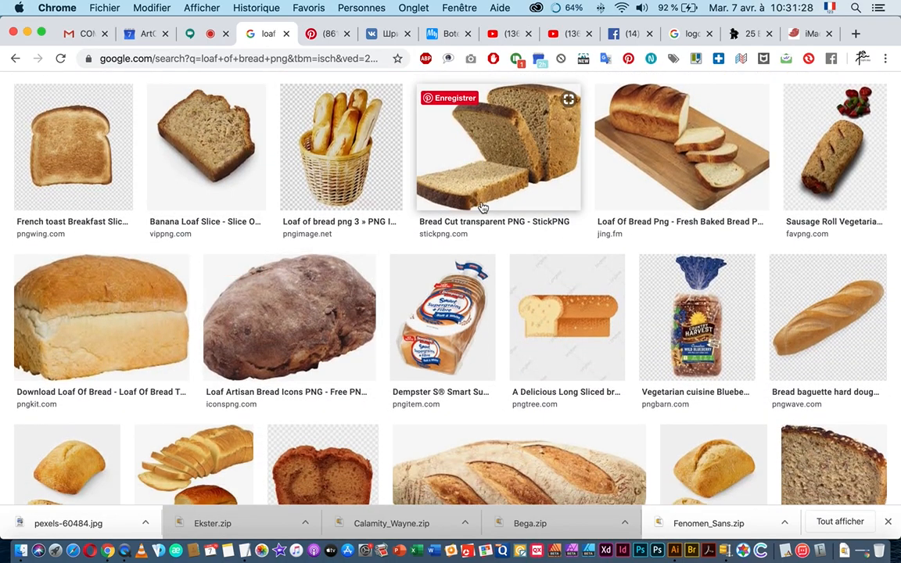
scroll(482, 208, "down", 5)
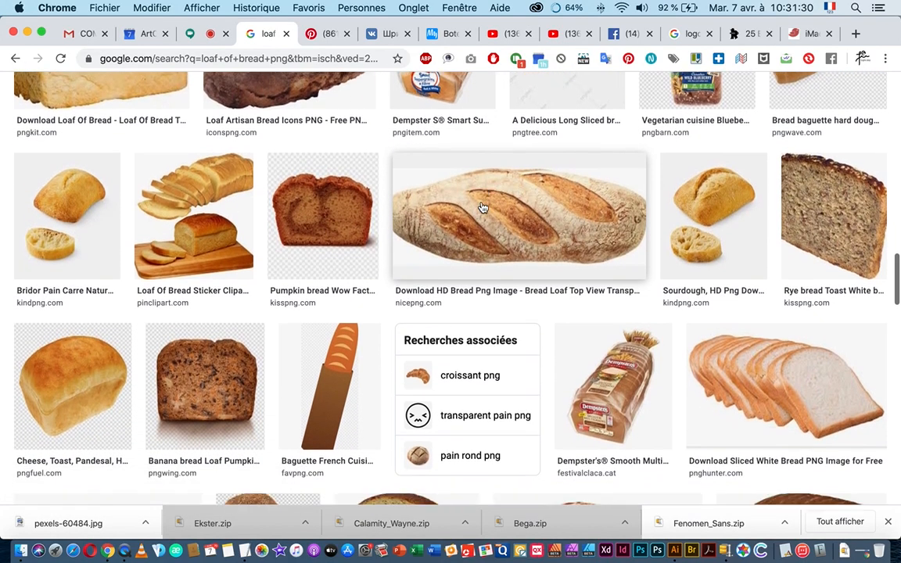
scroll(482, 207, "down", 2)
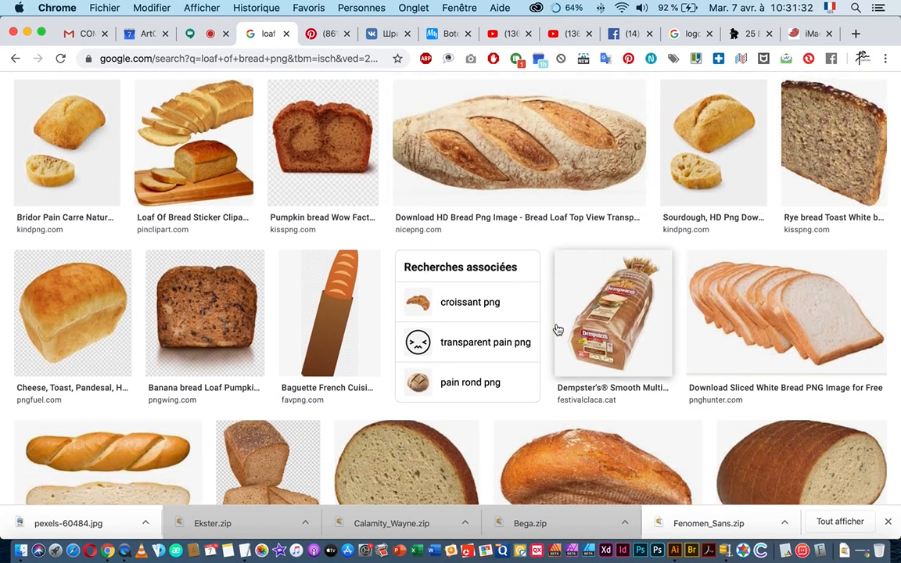
scroll(557, 328, "down", 3)
scroll(557, 329, "down", 1)
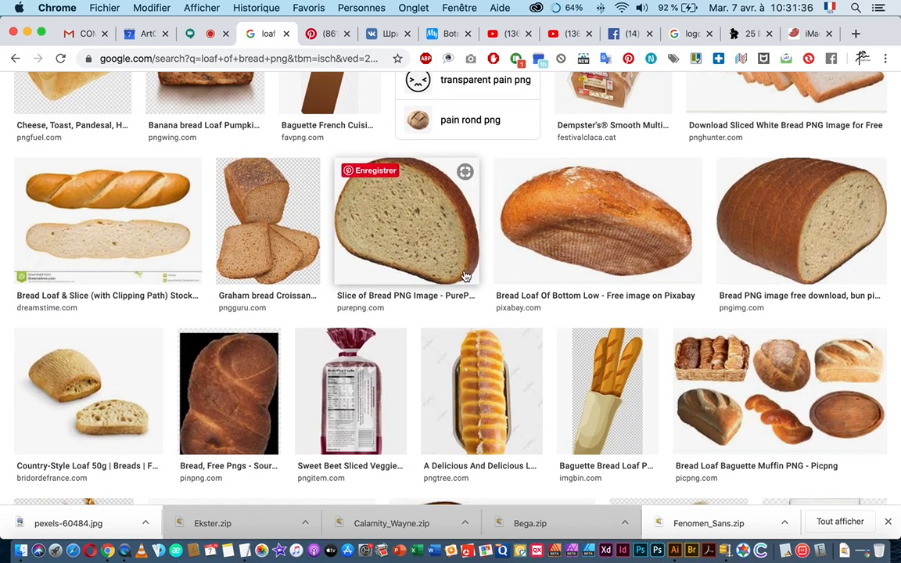
scroll(463, 267, "down", 1)
scroll(552, 349, "down", 1)
scroll(552, 350, "down", 3)
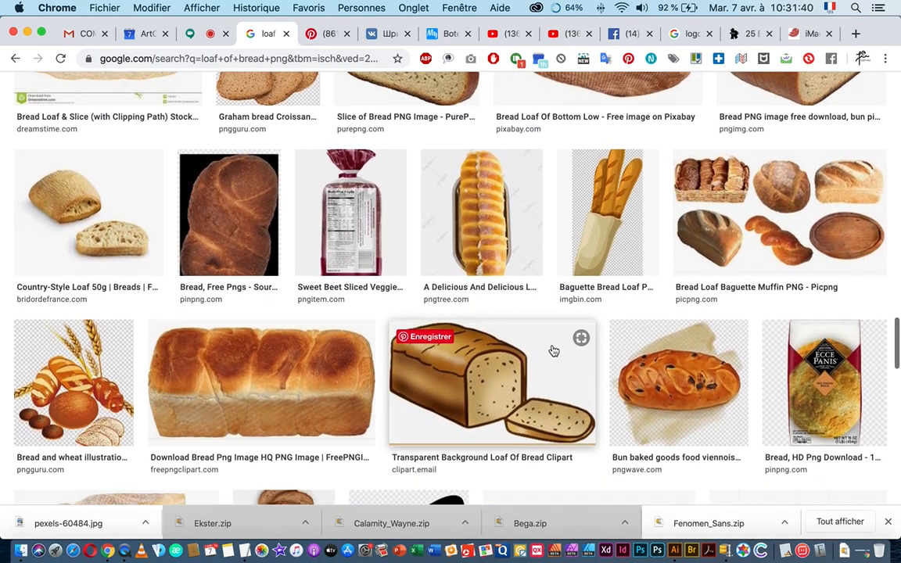
scroll(553, 350, "down", 7)
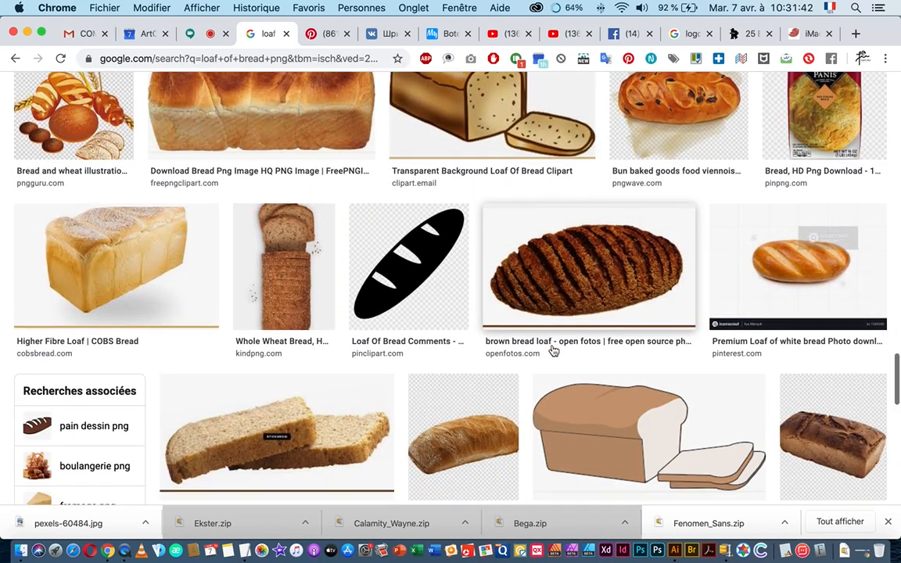
scroll(553, 351, "down", 7)
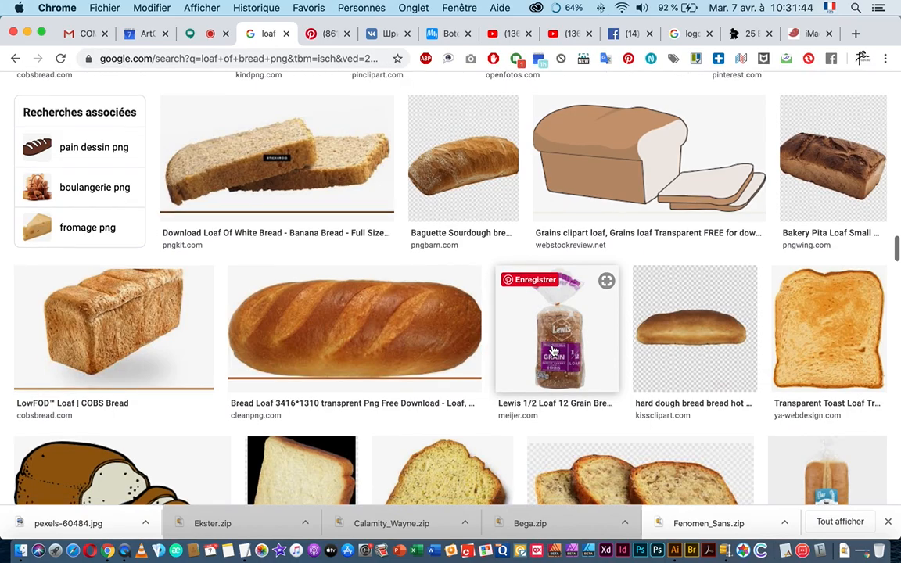
scroll(507, 400, "down", 4)
scroll(508, 401, "down", 2)
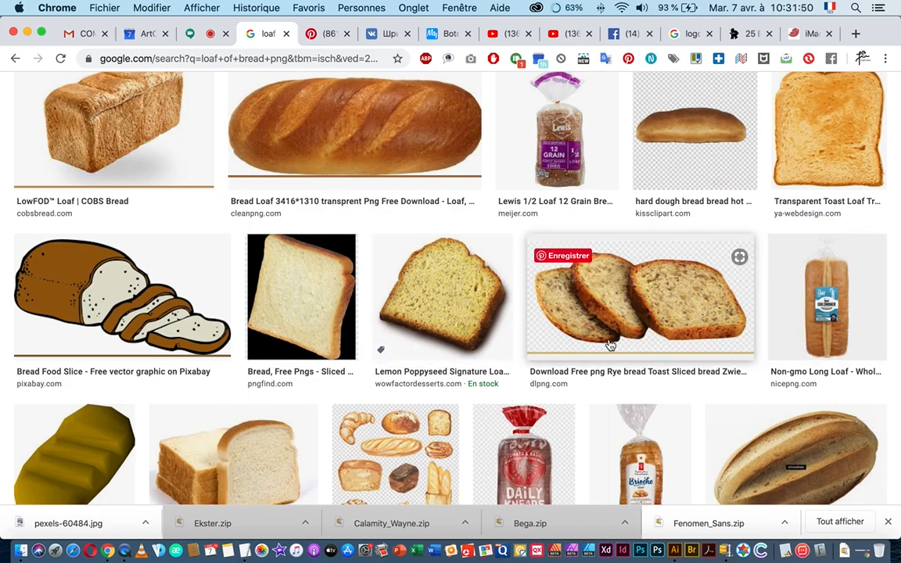
Open the DLPNG image of three rye bread slices on a checkered background and copy it
left_click(626, 314)
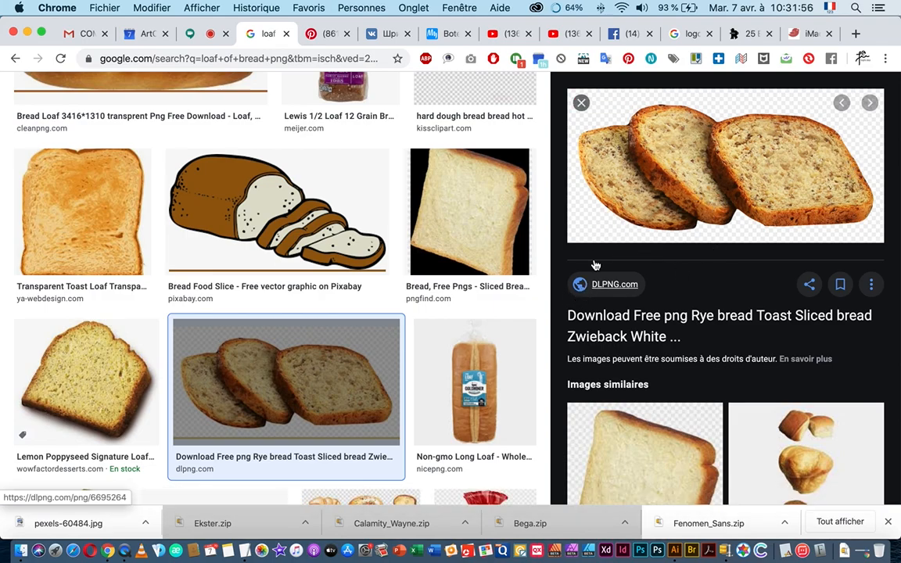
scroll(674, 170, "up", 8)
right_click(675, 166)
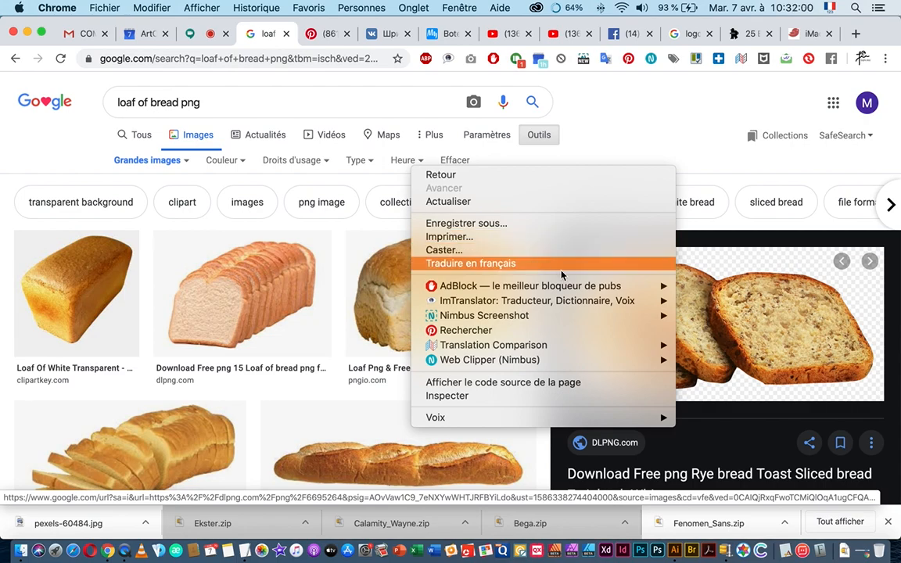
right_click(494, 256)
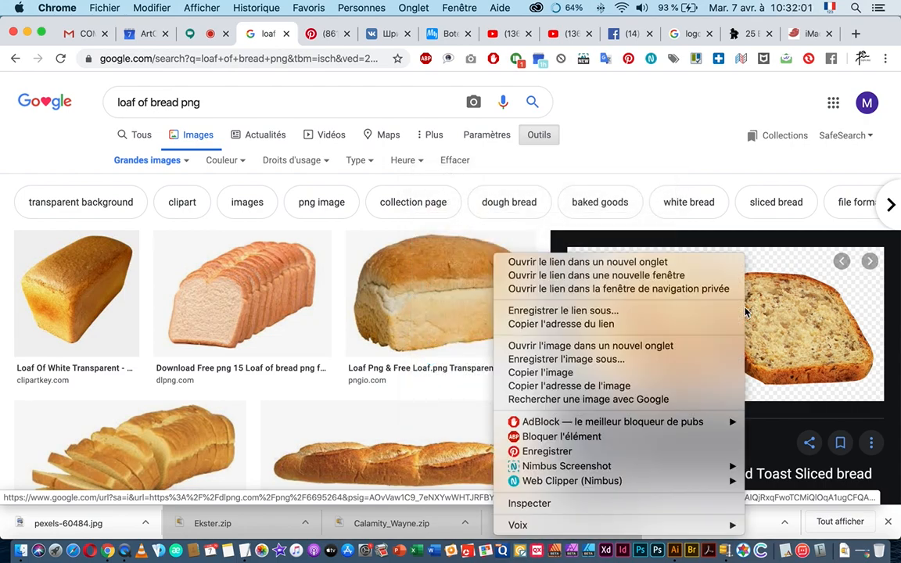
left_click(551, 375)
Switch to Illustrator, try pasting the sliced rye bread image over the artboard, and delete it
key("super+Tab")
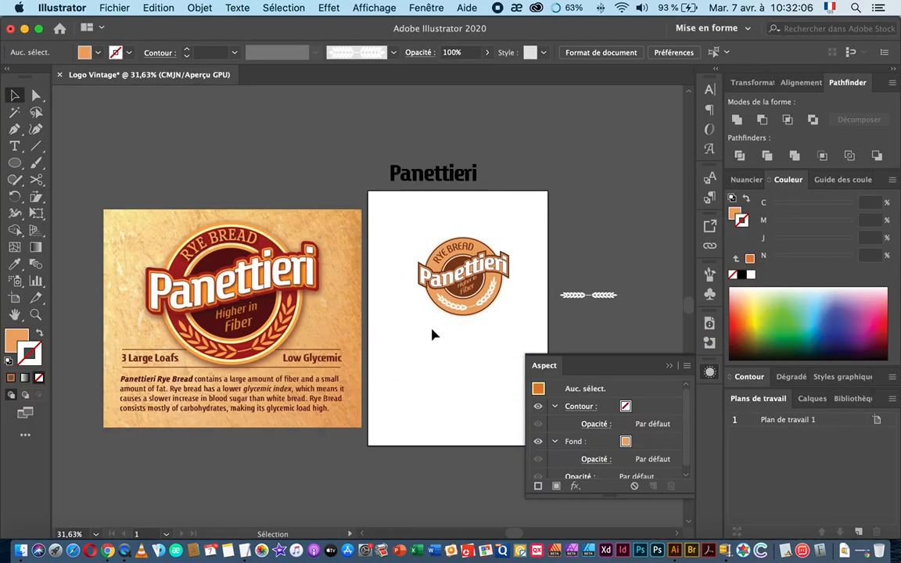
left_click_drag(435, 335, 340, 286)
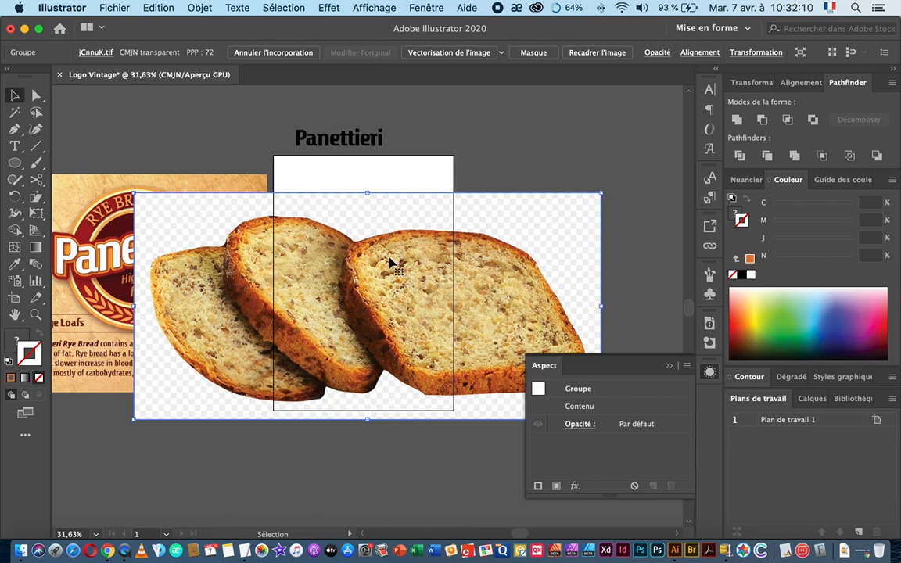
key("BackSpace")
Switch back to Chrome and examine the bread image results for a better cut-out loaf
key("super+Tab")
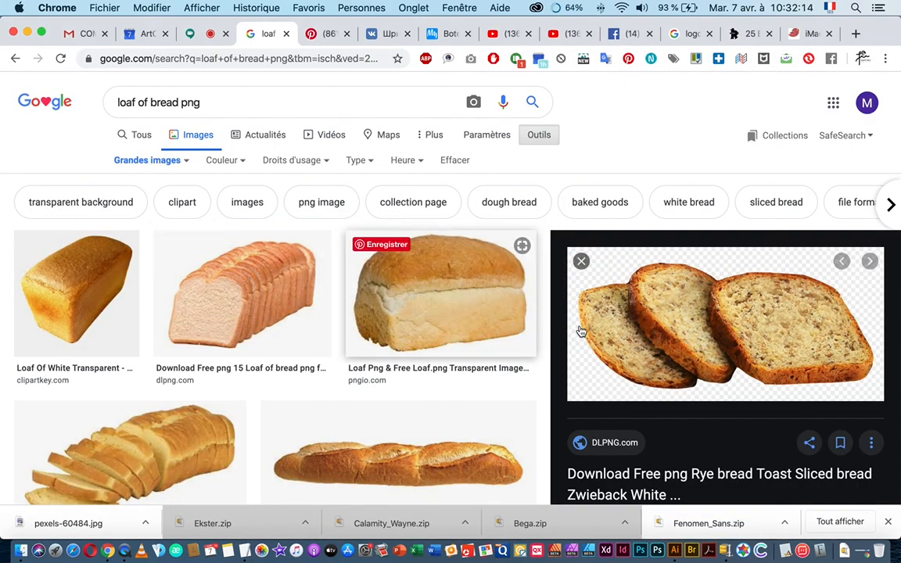
scroll(381, 347, "down", 10)
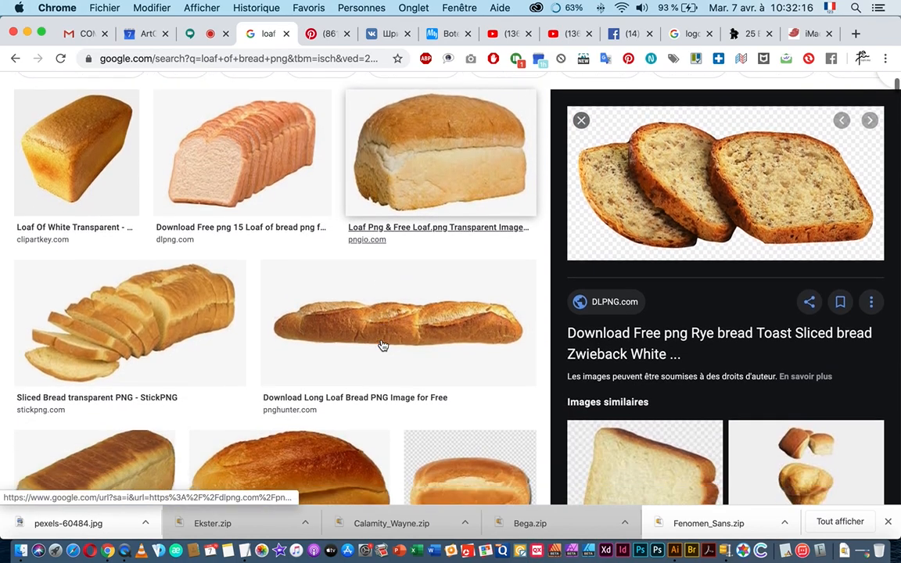
scroll(384, 344, "down", 3)
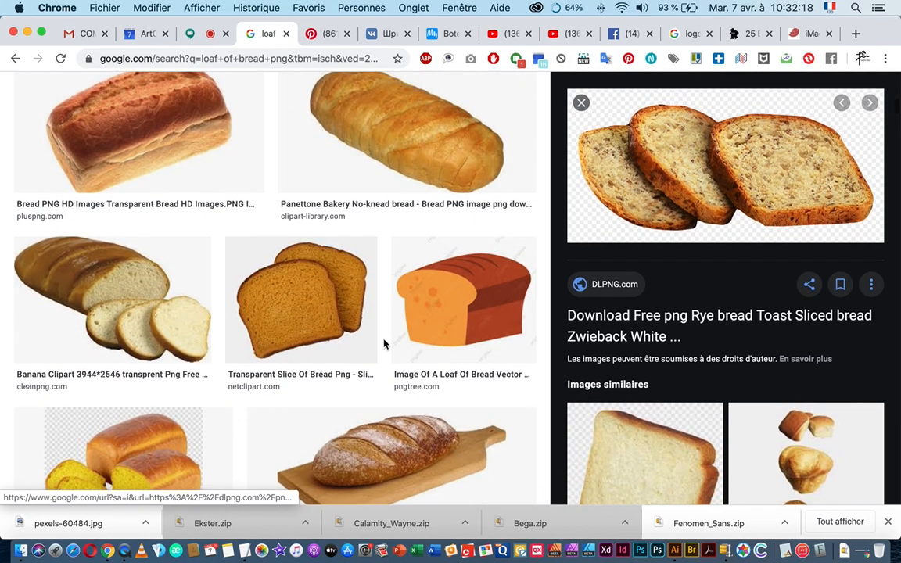
scroll(384, 344, "down", 8)
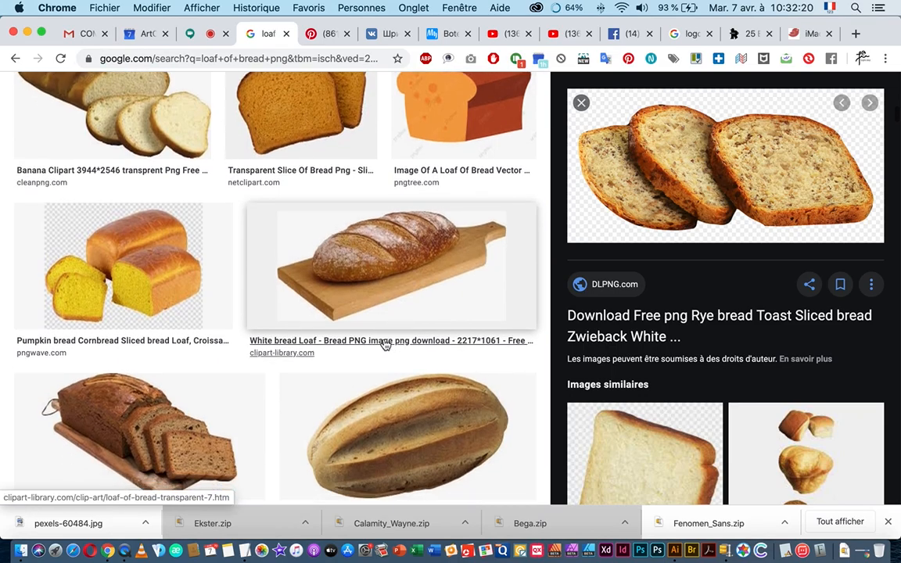
scroll(384, 344, "down", 10)
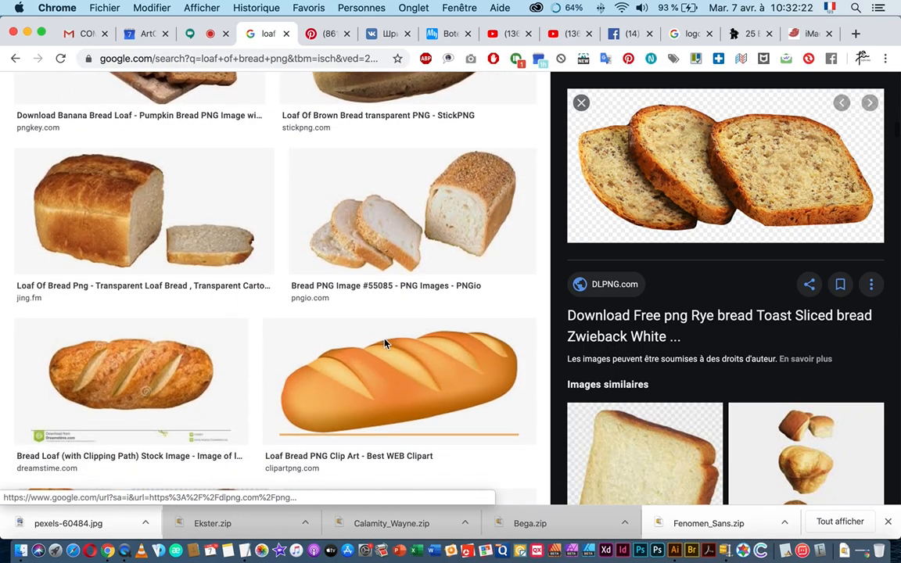
scroll(384, 344, "down", 4)
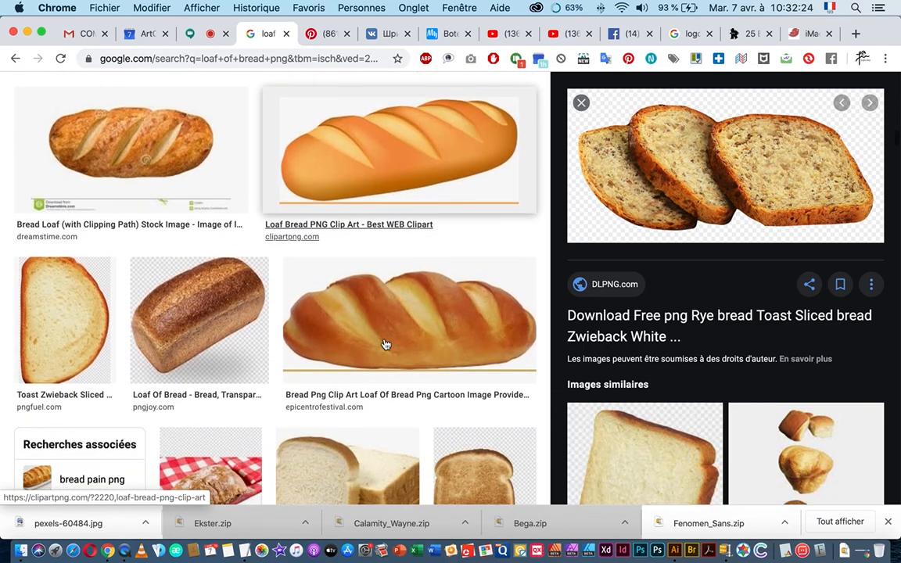
scroll(384, 344, "down", 6)
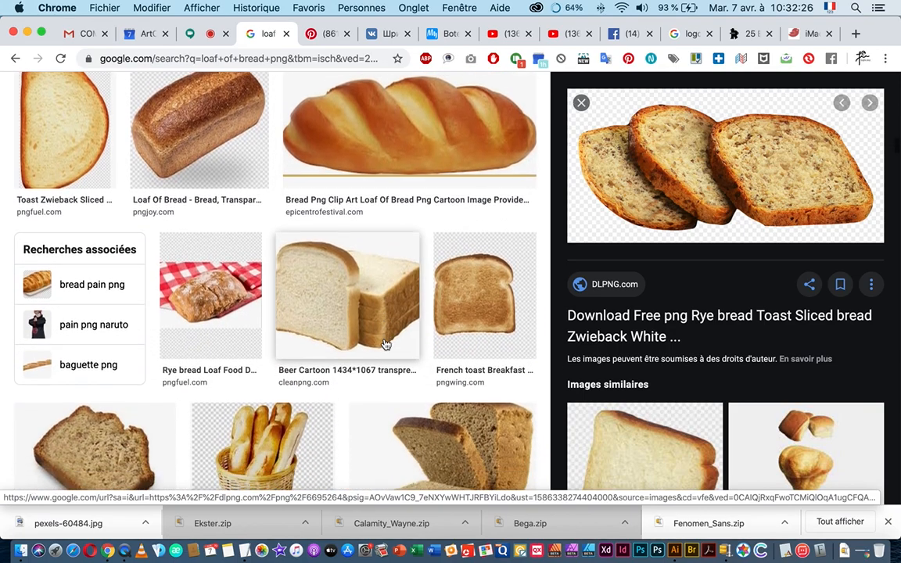
scroll(384, 344, "down", 1)
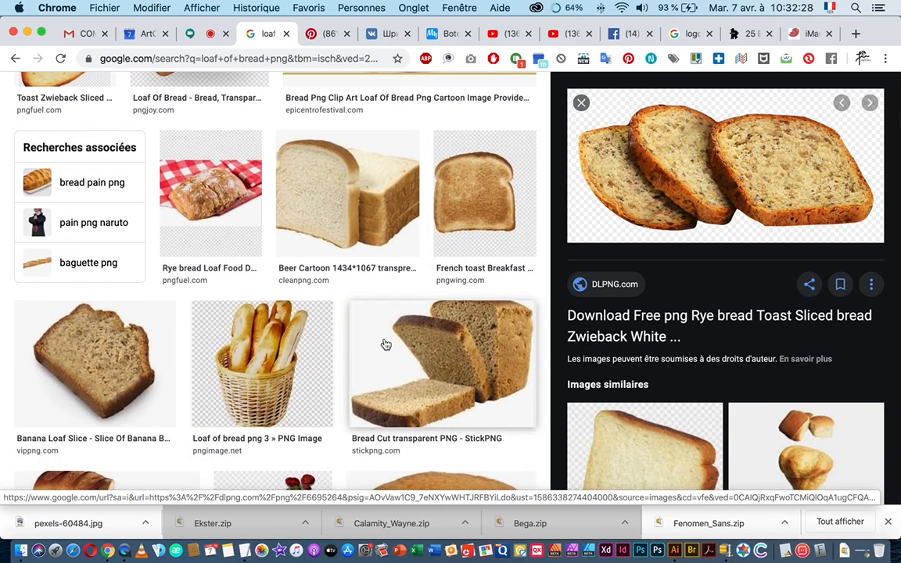
scroll(384, 344, "down", 1)
scroll(79, 335, "up", 1)
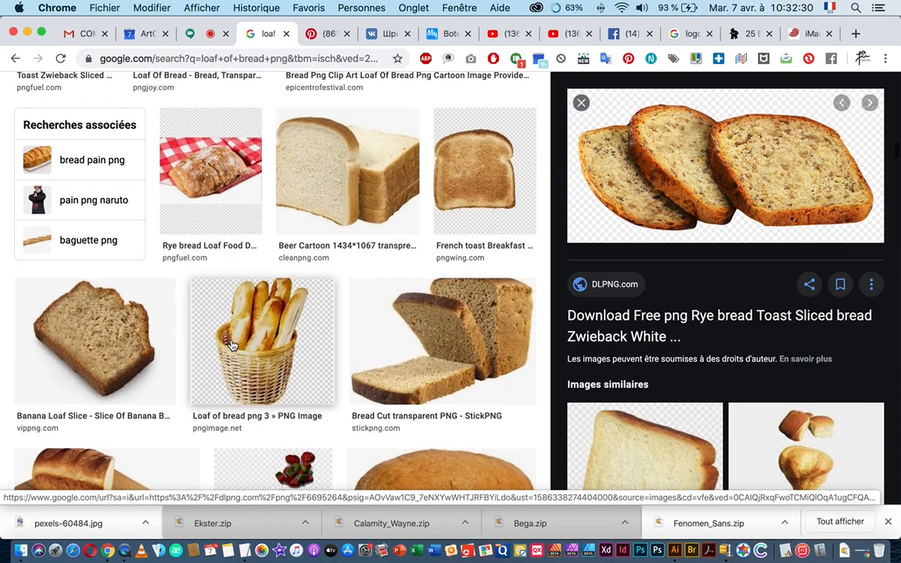
scroll(231, 346, "down", 7)
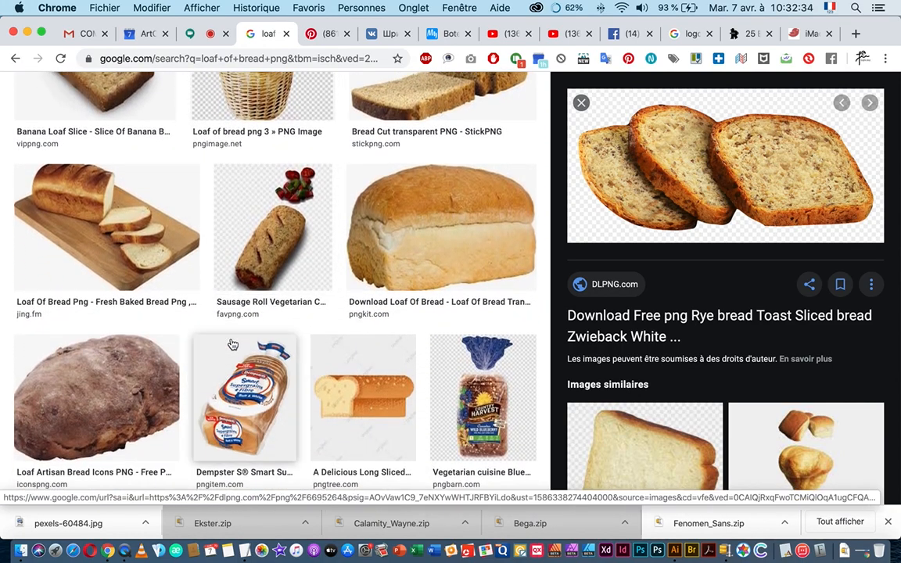
scroll(233, 345, "up", 10)
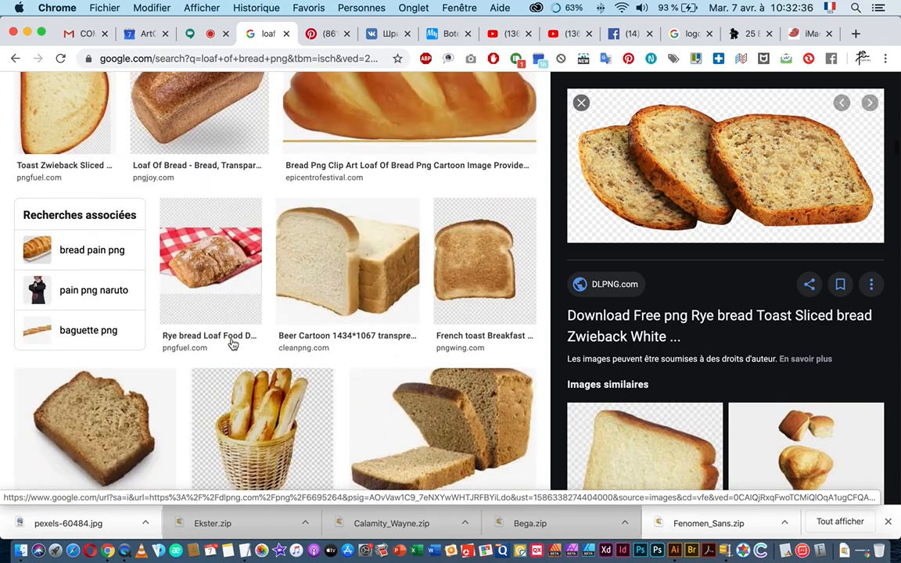
scroll(233, 345, "up", 3)
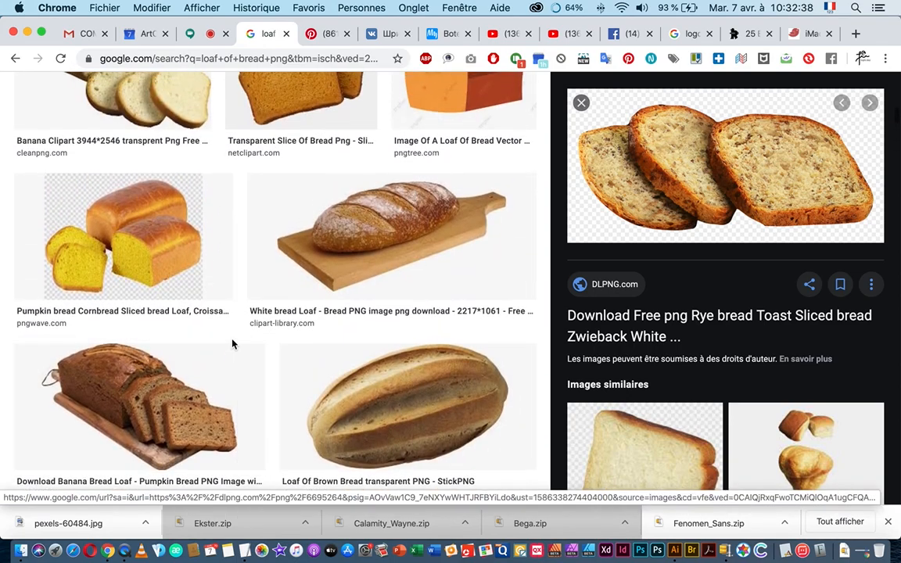
scroll(232, 344, "down", 2)
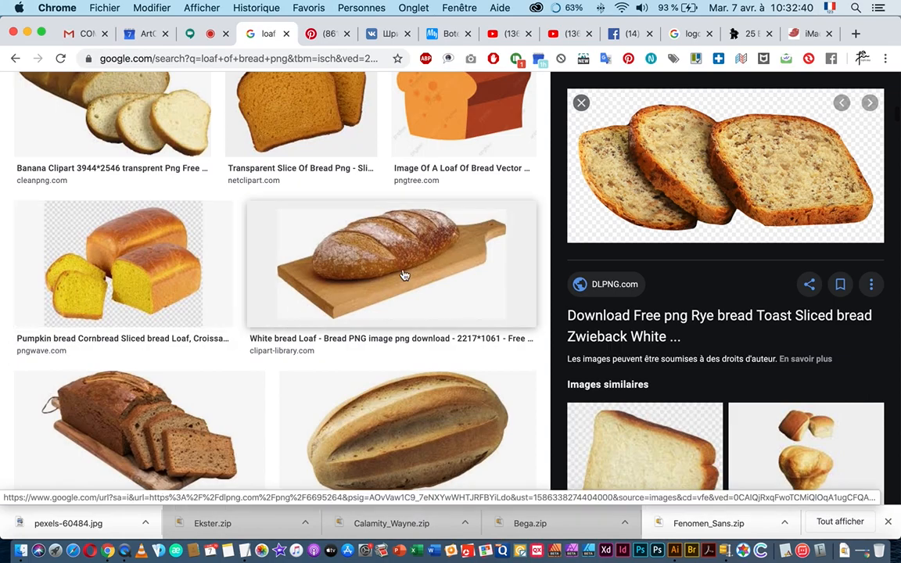
Open the Clipart Library image of a white bread loaf on a wooden board and copy it
left_click(376, 270)
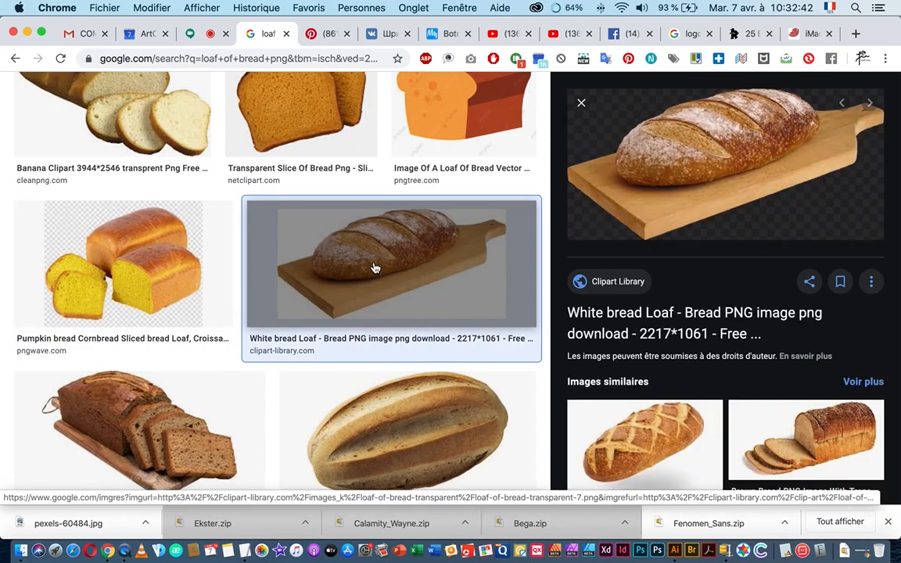
right_click(697, 157)
left_click(513, 268)
Switch to Illustrator, paste the loaf image and scale it down so it overlaps the badge's lower edge
key("super+Tab")
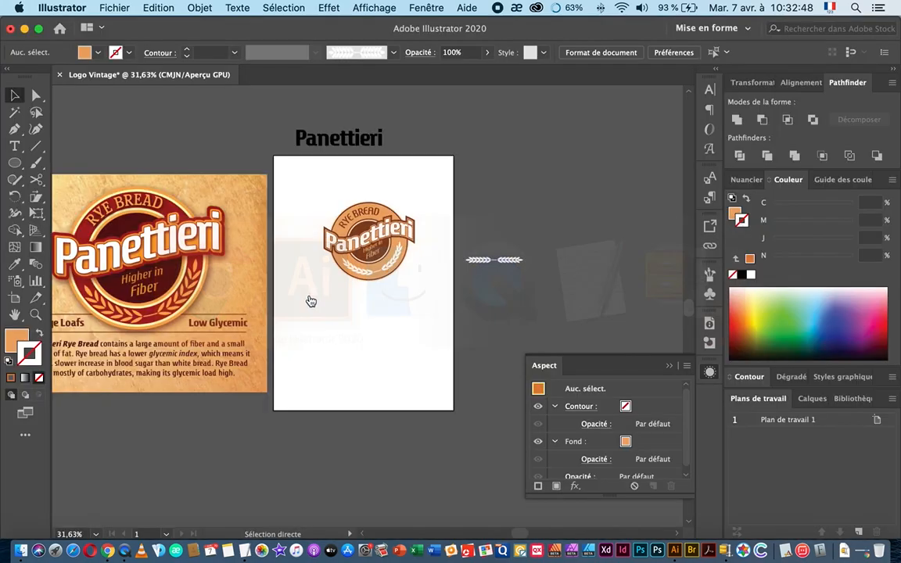
key("super+v")
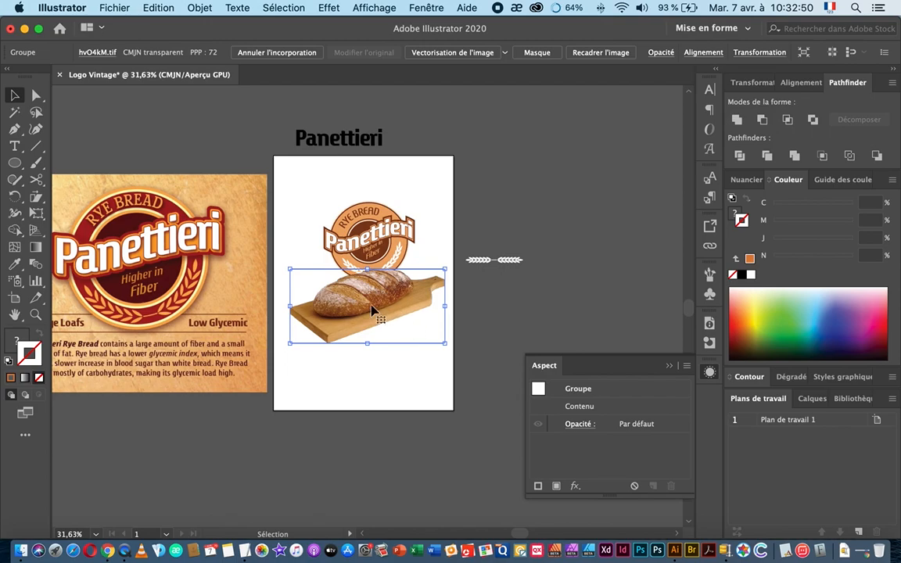
scroll(373, 312, "up", 5)
left_click_drag(385, 391, 393, 296)
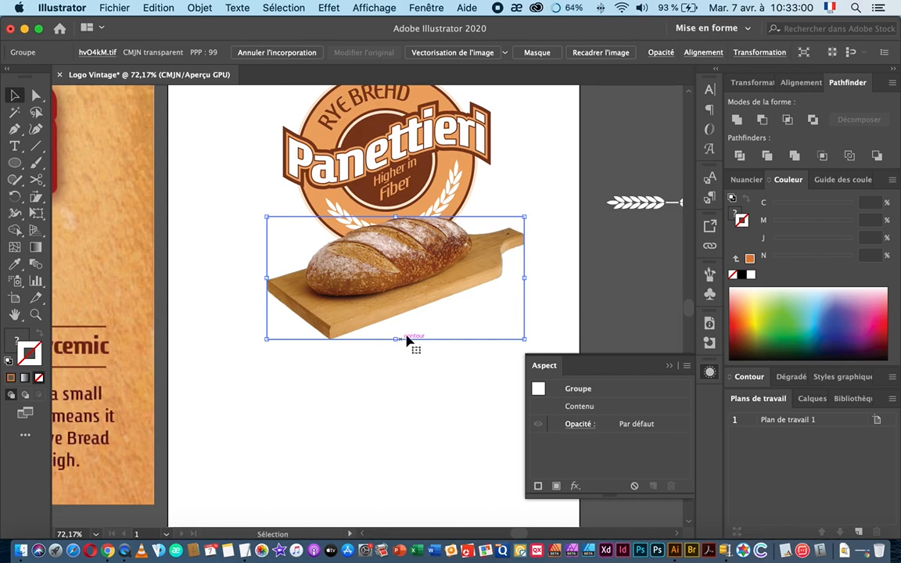
scroll(411, 279, "up", 3)
key("super+space")
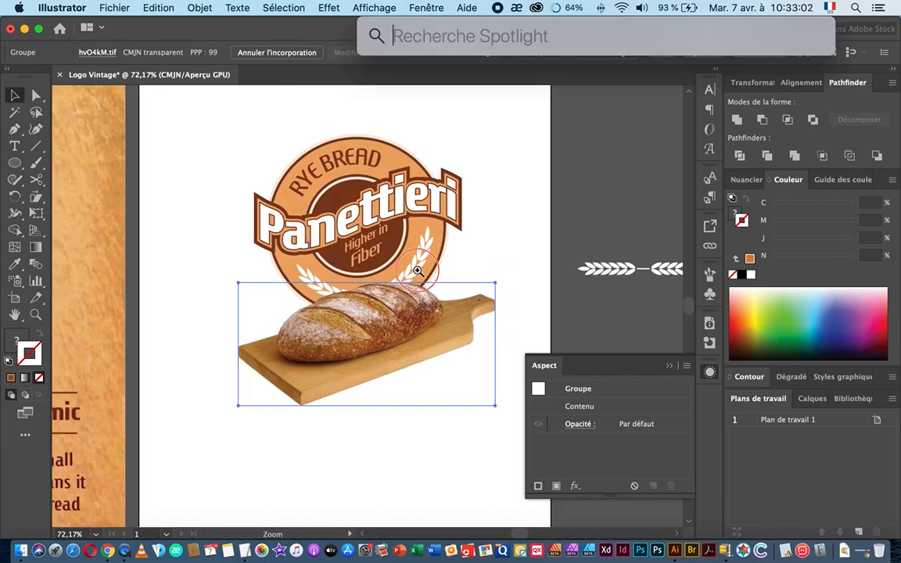
left_click_drag(421, 272, 251, 286)
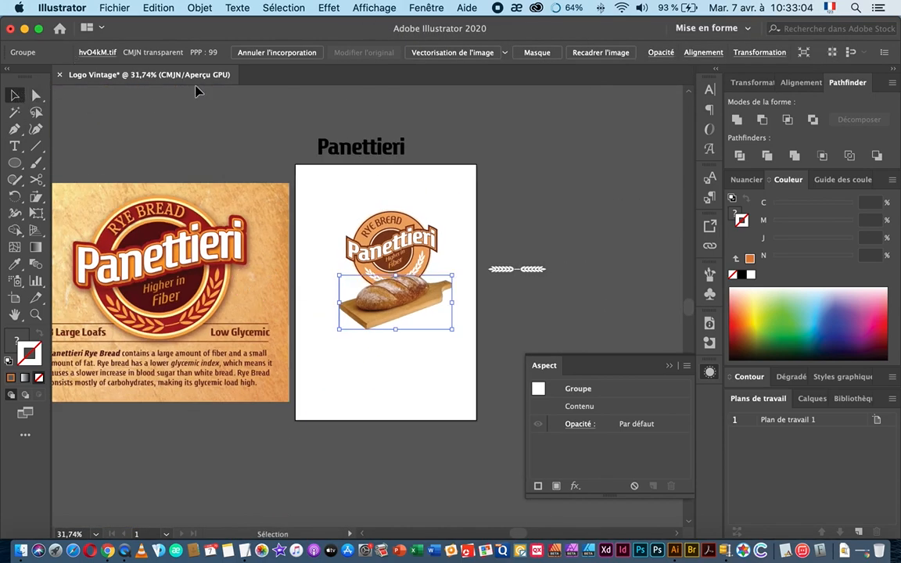
Switch to Finder and place pexels-60484.jpg from the Panettieri folder into the Illustrator document
key("super+Tab")
key("super+Tab")
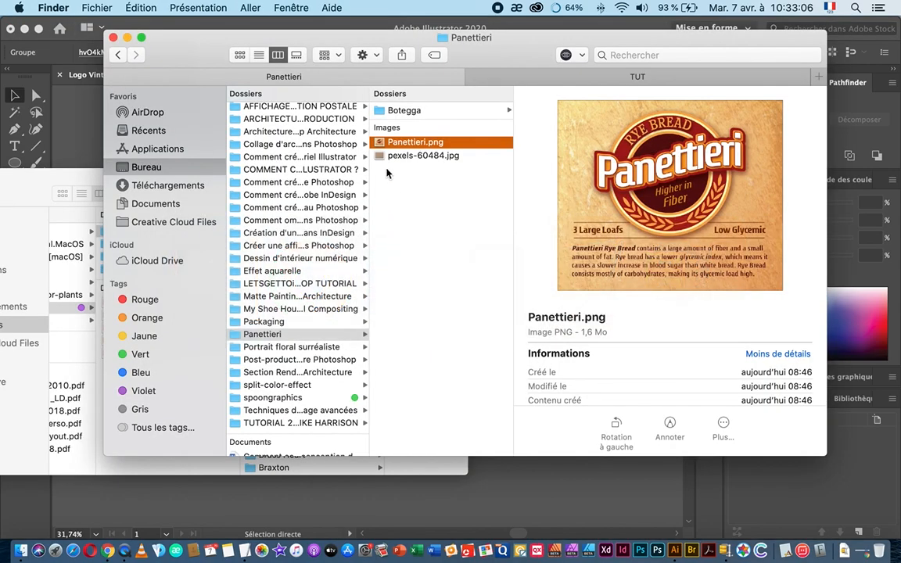
left_click(393, 157)
left_click_drag(377, 159, 513, 481)
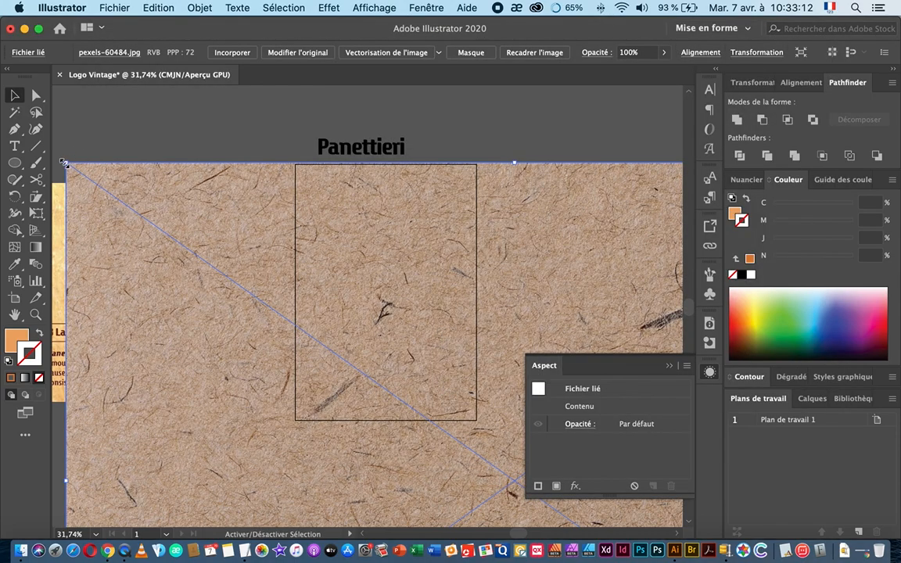
Scale down the paper texture, move it over the artboard and send it to the back
left_click_drag(64, 163, 316, 342)
left_click_drag(392, 386, 280, 188)
right_click(289, 191)
mouse_move(344, 310)
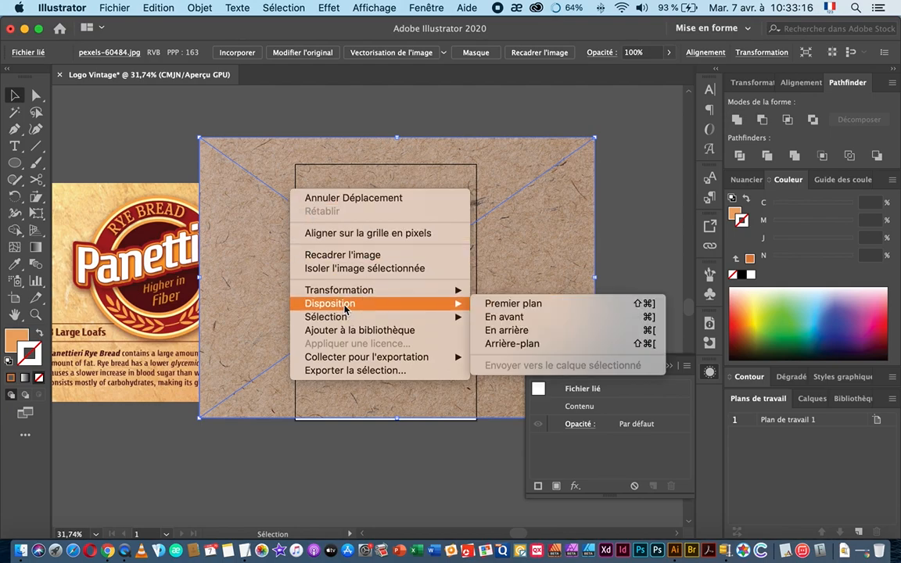
left_click(522, 344)
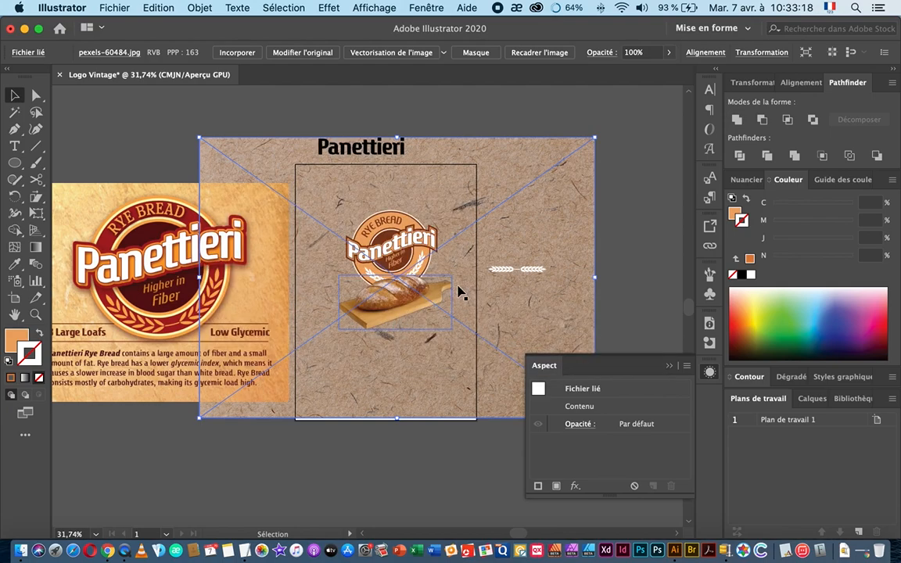
Shrink the paper texture further so it extends slightly past the artboard's width behind the badge and loaf
left_click_drag(594, 139, 512, 184)
scroll(454, 201, "up", 5)
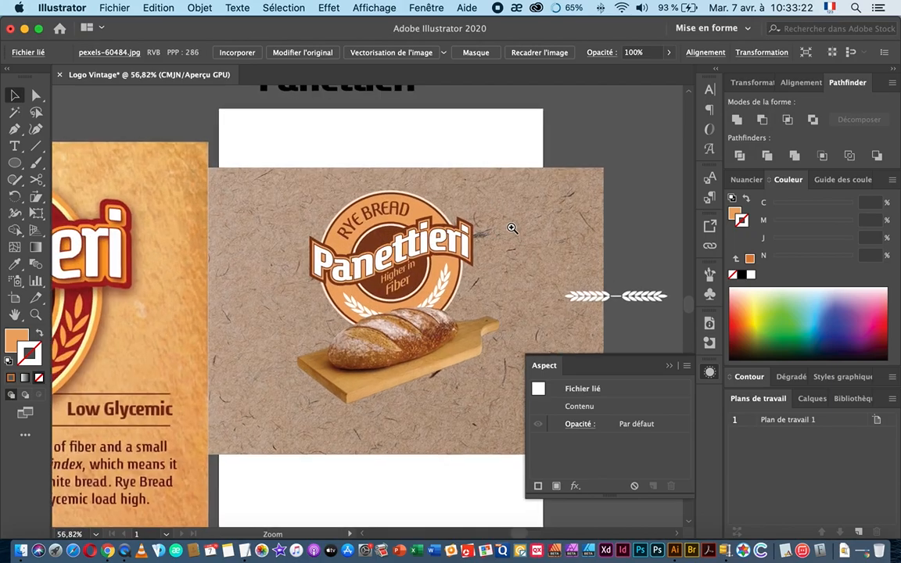
left_click_drag(222, 256, 210, 254)
scroll(296, 317, "up", 1)
left_click_drag(296, 316, 339, 316)
left_click_drag(298, 271, 261, 311)
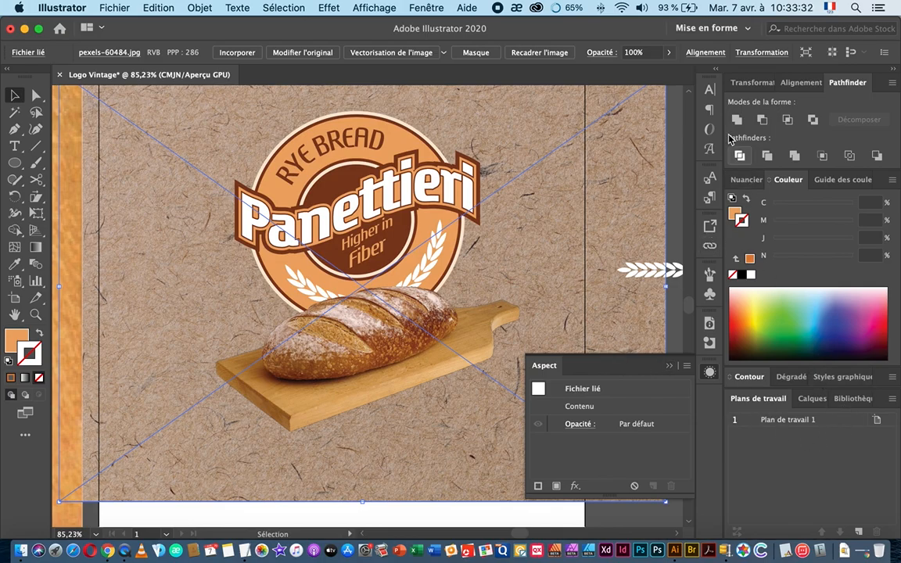
Show the Transparency panel with the paper texture selected
left_click(763, 52)
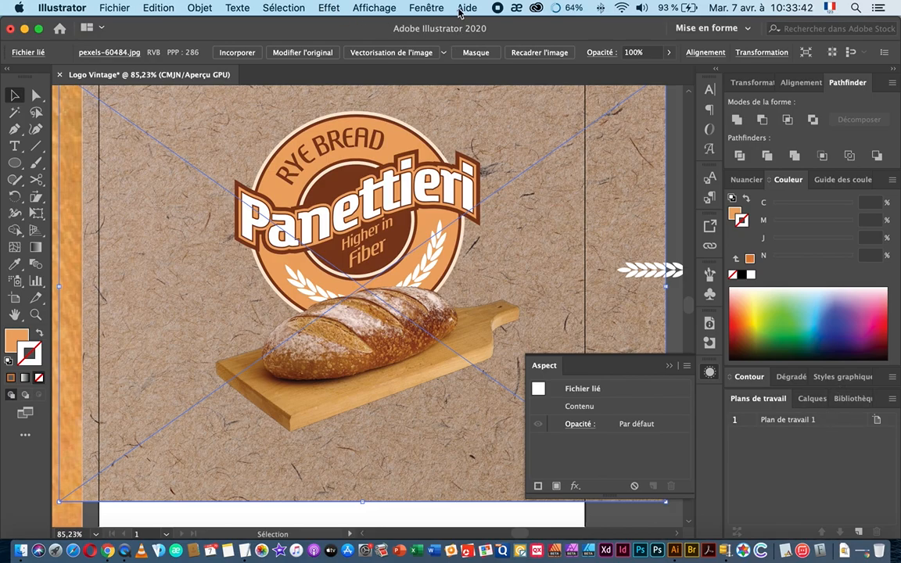
left_click(422, 10)
scroll(500, 492, "down", 3)
scroll(477, 469, "down", 3)
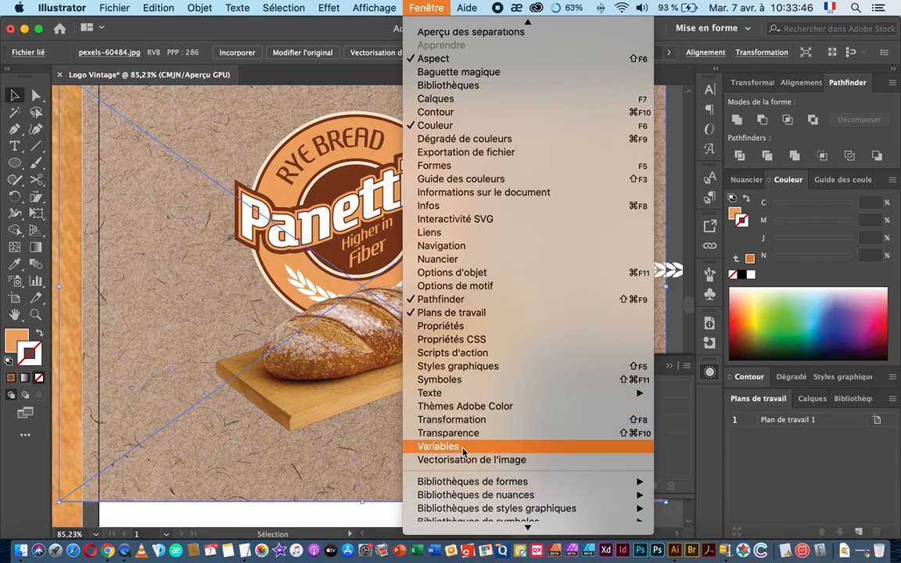
left_click(485, 435)
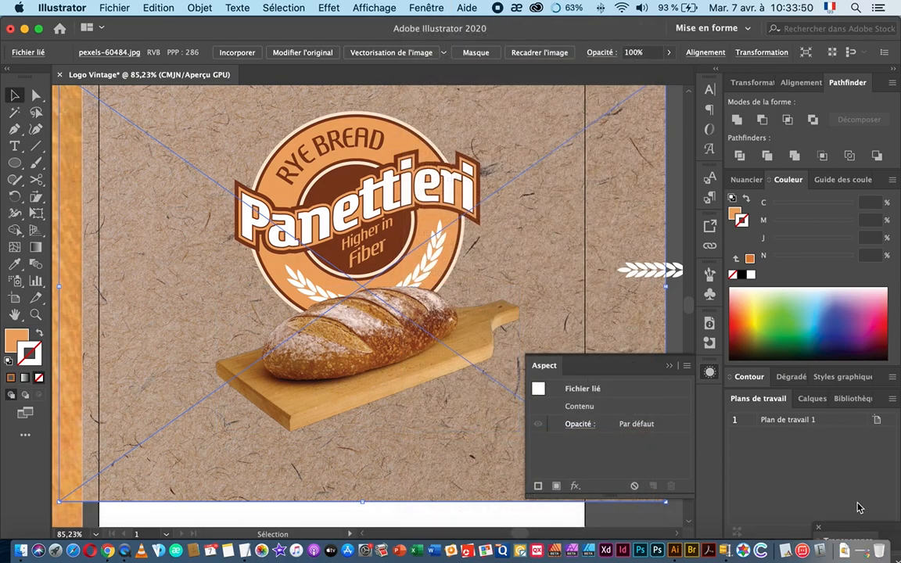
Collapse the Appearance panel, dock the Transparency panel in the icon column below it and expand it
left_click(670, 366)
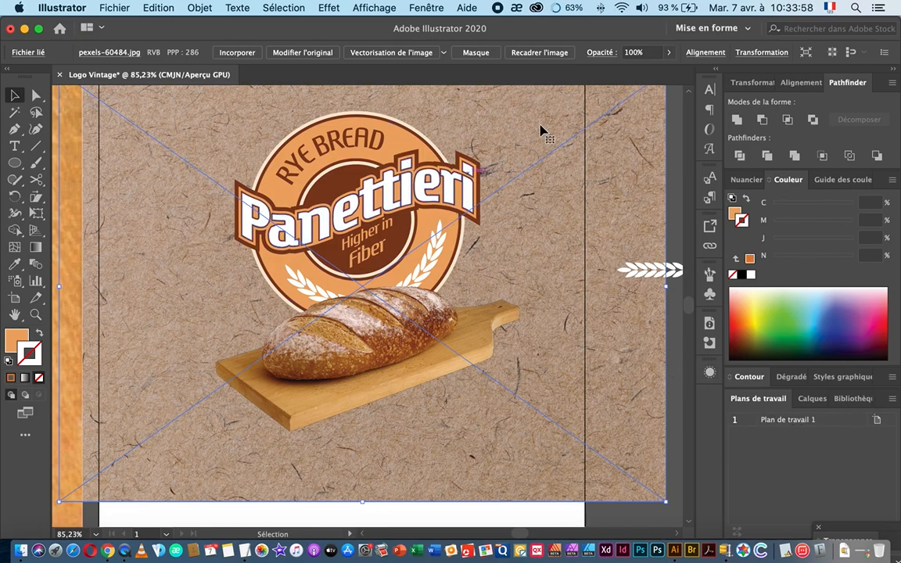
left_click(426, 8)
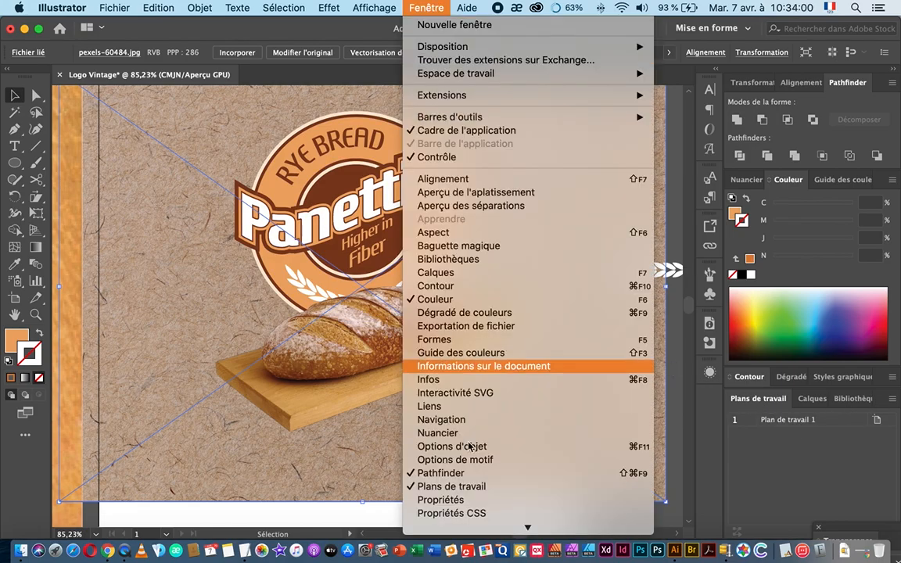
scroll(458, 473, "down", 5)
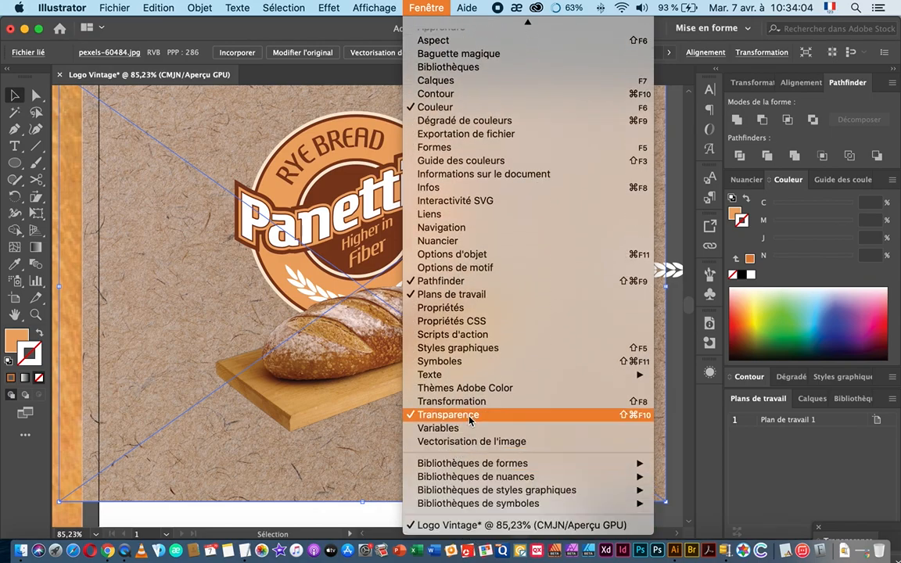
left_click(753, 488)
left_click_drag(857, 540, 618, 395)
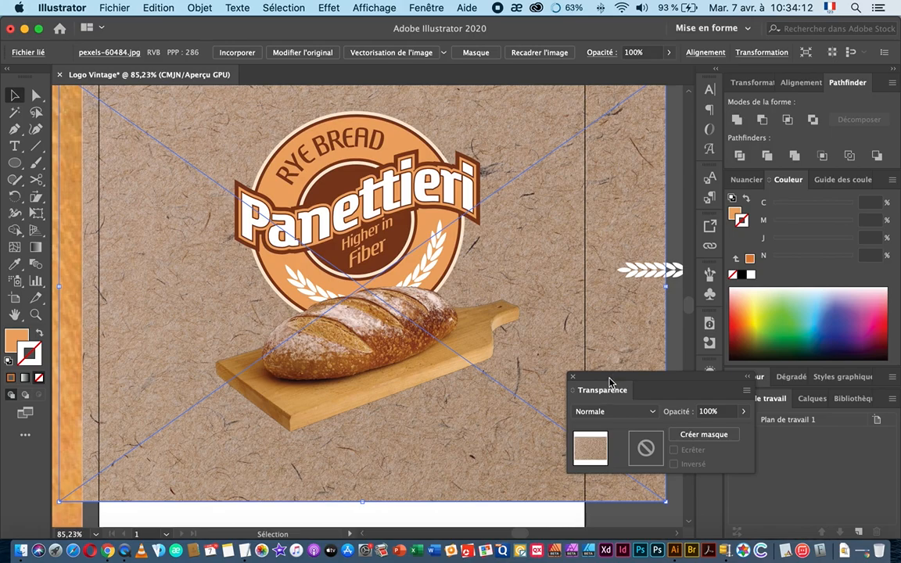
left_click_drag(611, 381, 711, 408)
left_click(709, 401)
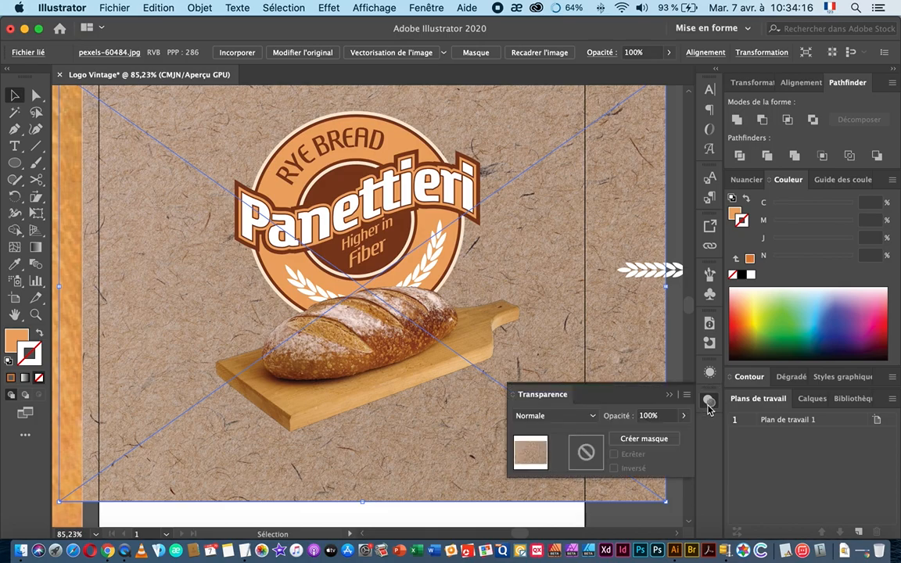
Lower the paper texture's opacity to 50%
left_click(682, 416)
left_click_drag(680, 434, 654, 436)
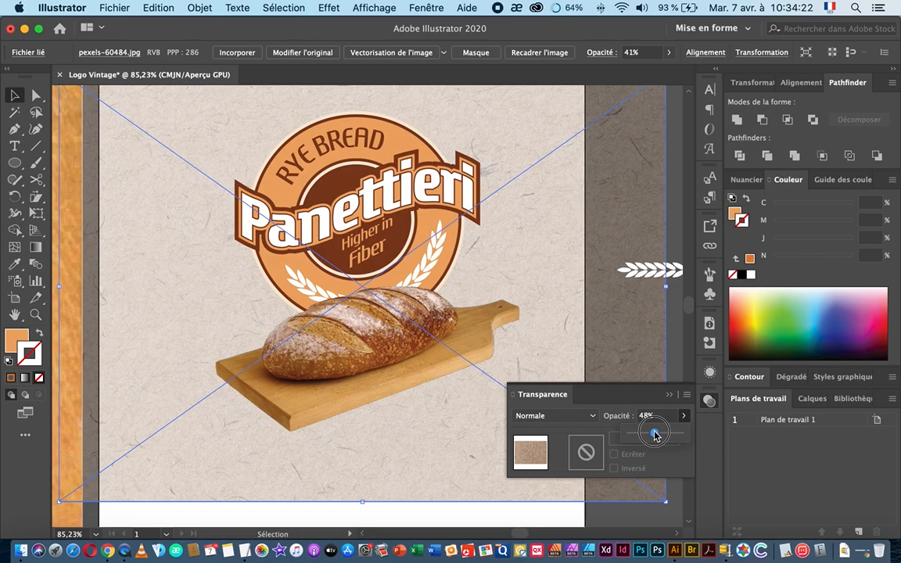
left_click_drag(656, 434, 655, 435)
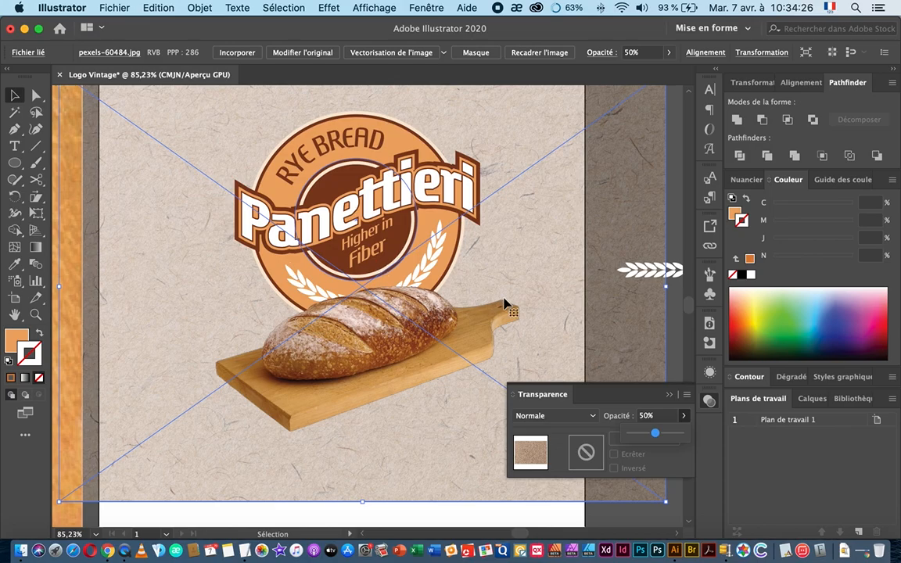
Collapse the Transparency panel and rotate the paper texture 90° to portrait orientation
left_click(670, 399)
key("super+space")
left_click_drag(454, 392, 266, 395)
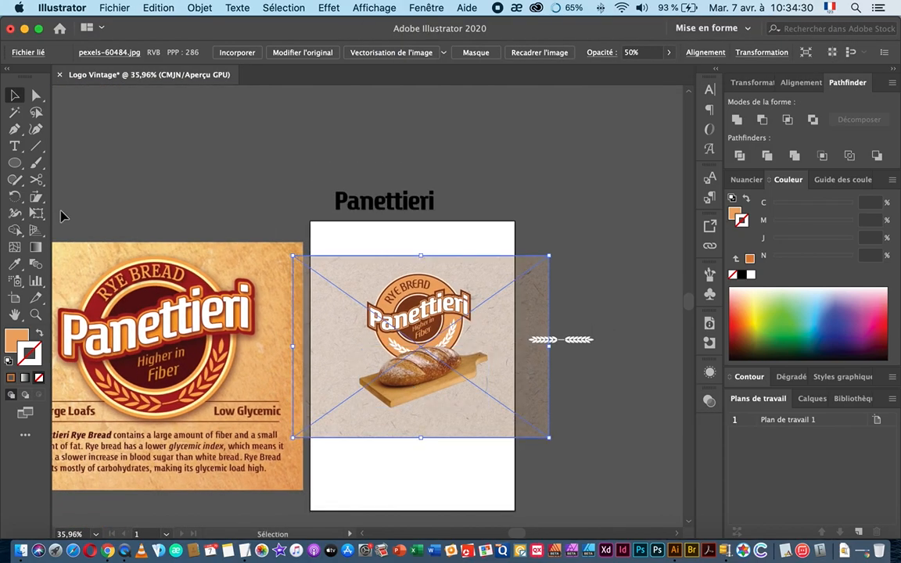
left_click(12, 164)
left_click_drag(11, 166, 60, 159)
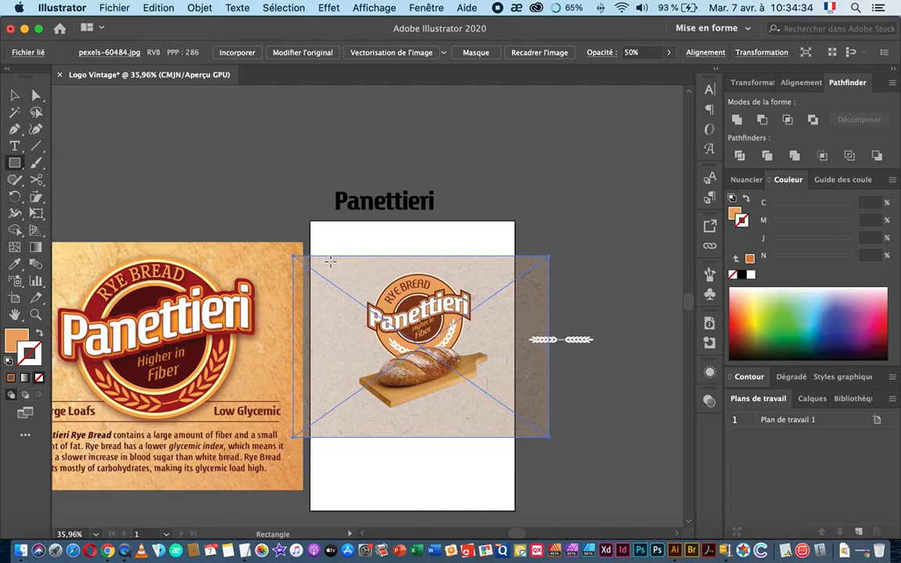
left_click(14, 96)
key("r")
left_click_drag(522, 301, 340, 213)
left_click(16, 95)
Move the loaf image down on the paper texture so it is clear of the badge
left_click_drag(311, 257, 459, 385)
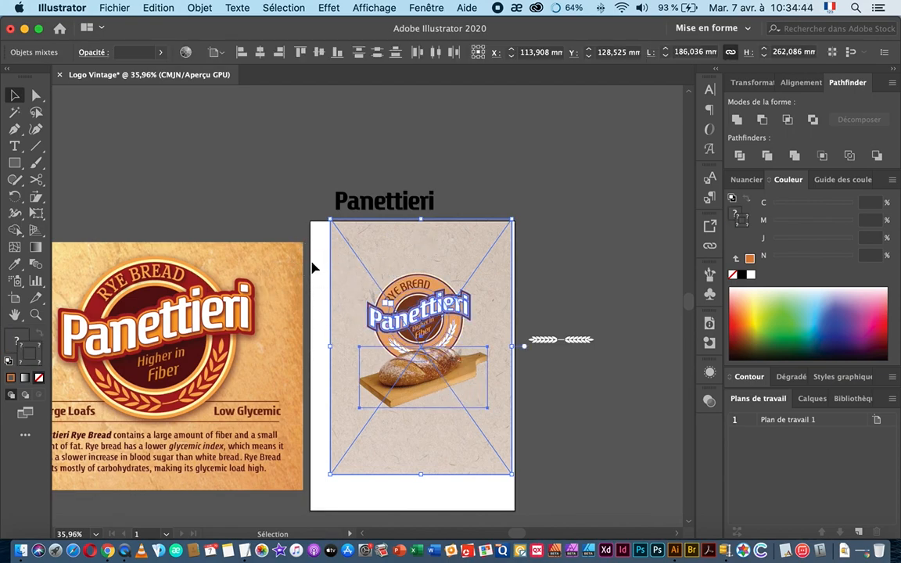
left_click_drag(319, 250, 625, 374)
left_click(337, 283, "shift")
key("super+space")
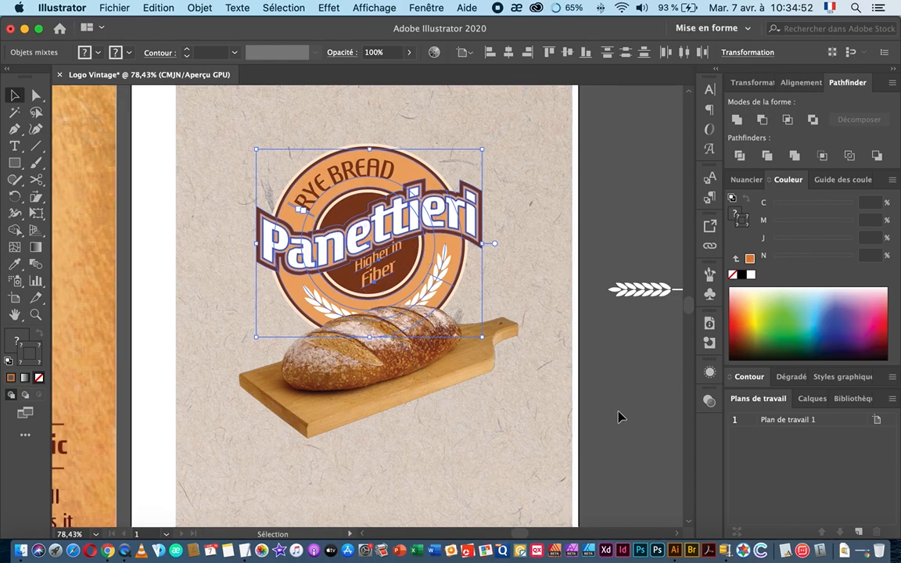
left_click(319, 304, "shift")
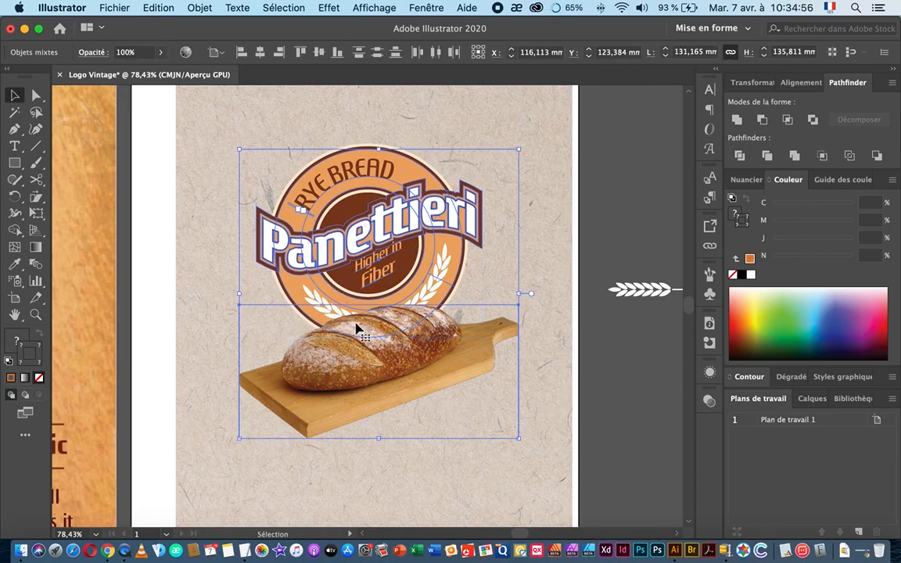
left_click(650, 416)
left_click_drag(509, 397, 524, 477)
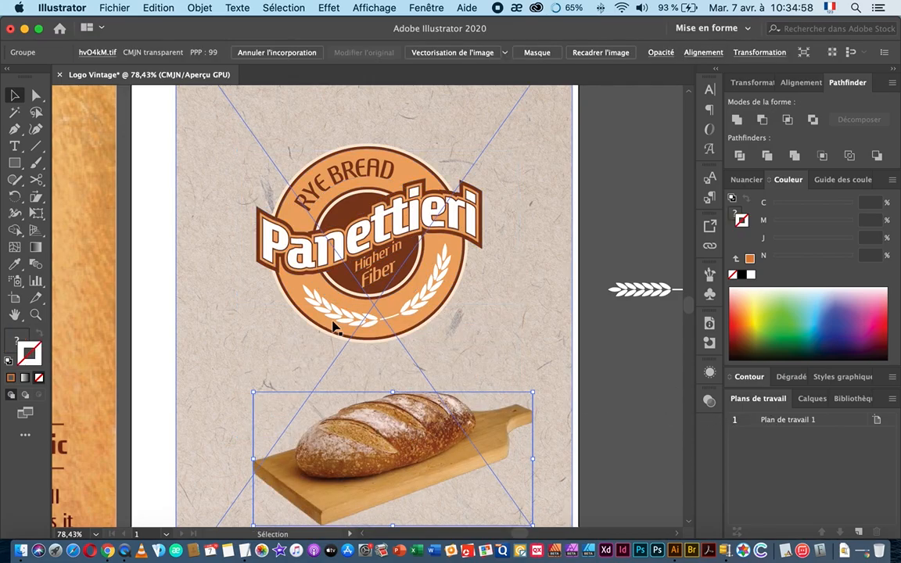
Select all the badge parts without the paper texture and convert their text to outlines
left_click_drag(154, 135, 524, 366)
left_click(564, 354, "shift")
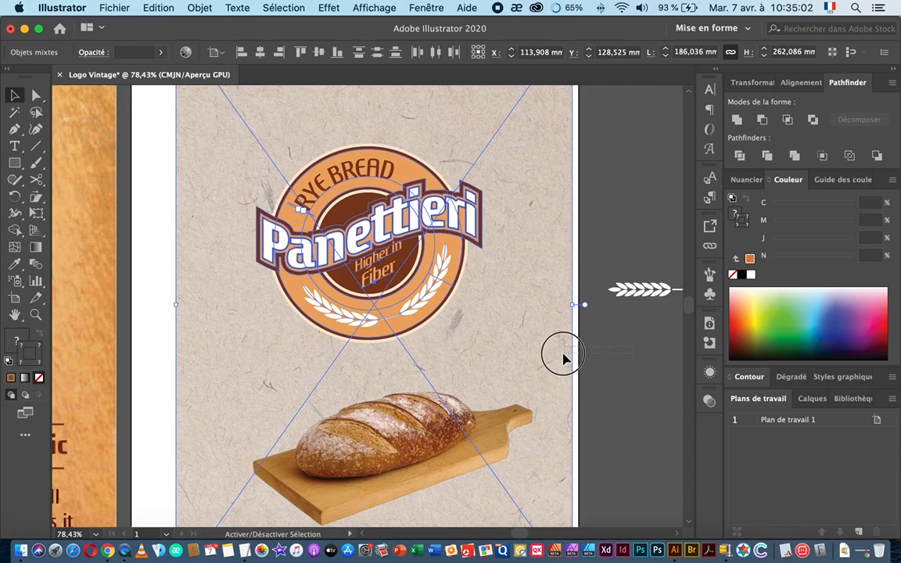
left_click(566, 216, "shift")
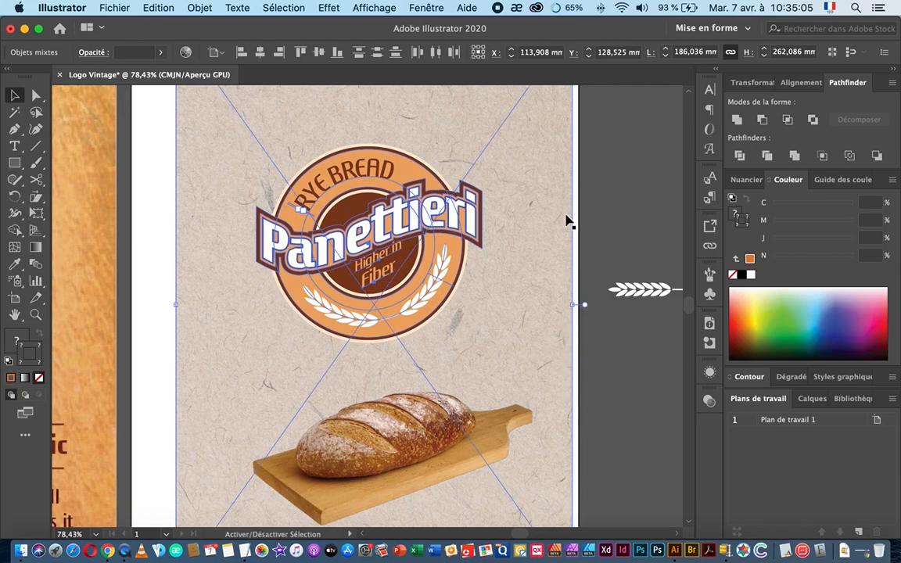
left_click(569, 283, "shift")
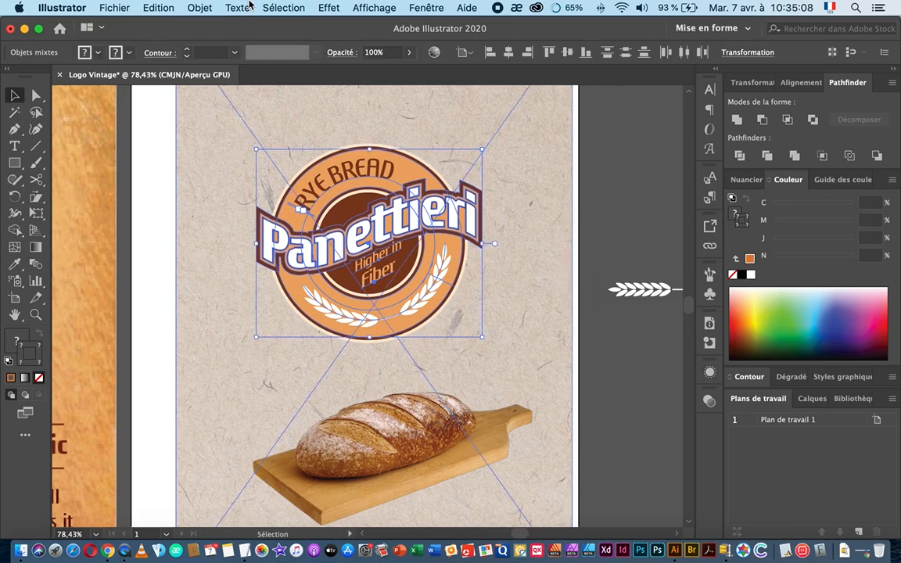
left_click(233, 9)
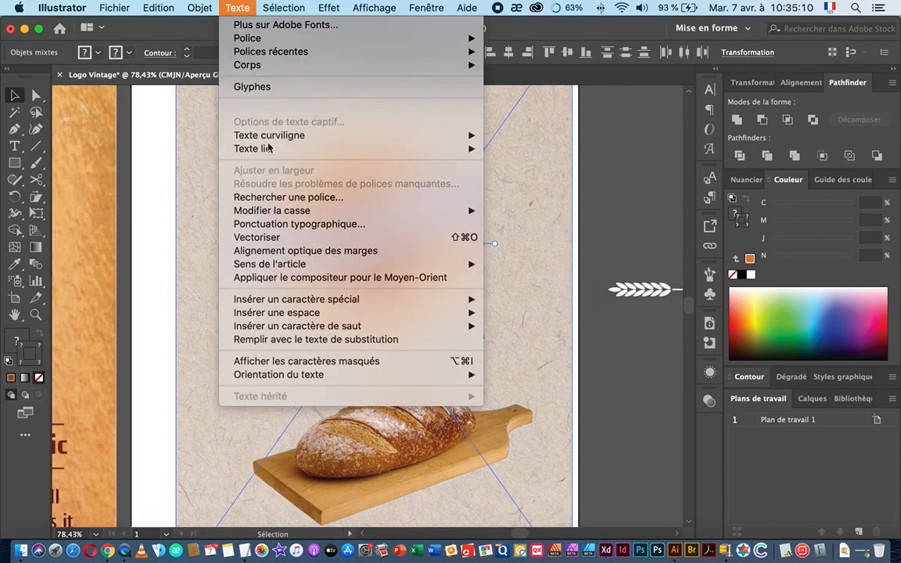
left_click(366, 241)
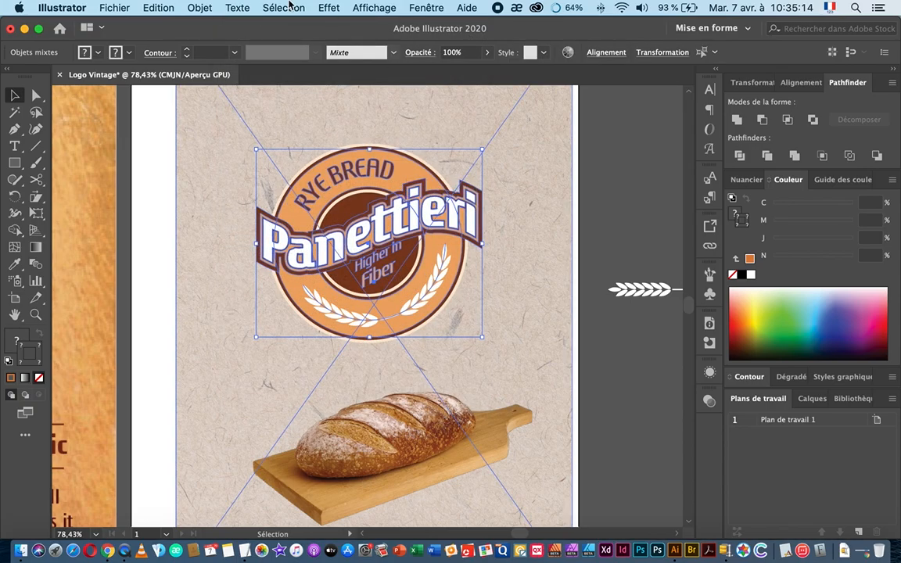
Expand the appearance of the selected badge artwork and group all its parts
left_click(198, 9)
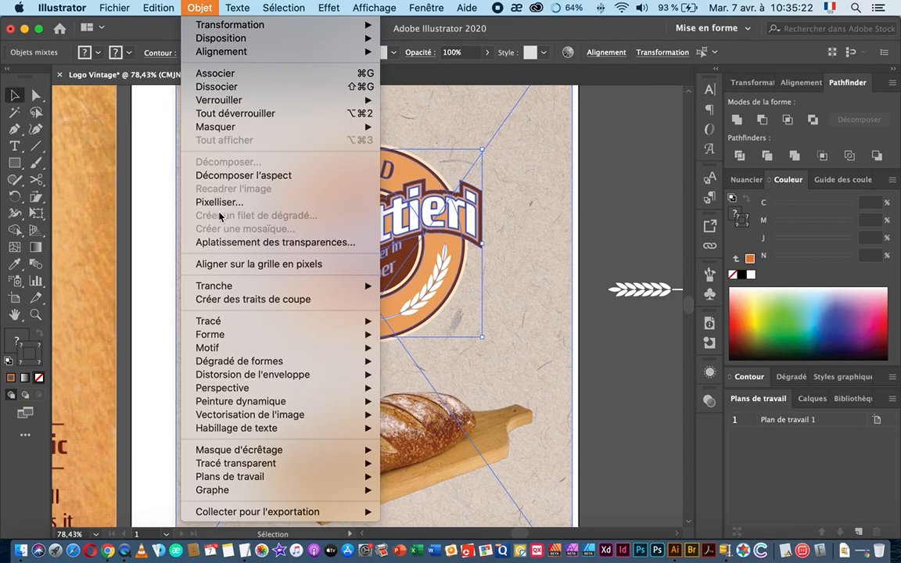
left_click(225, 184)
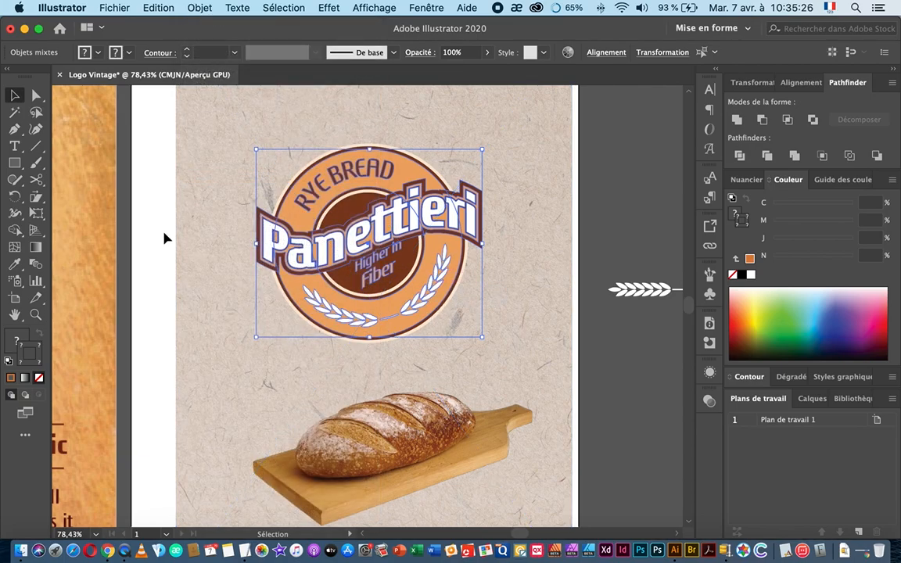
left_click(199, 8)
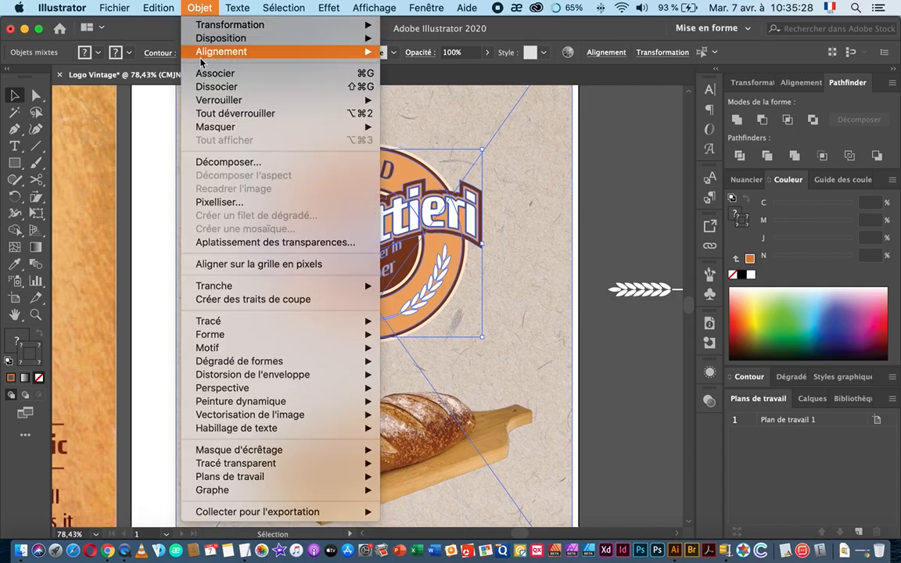
left_click(226, 79)
Try moving the grouped badge toward the artboard's upper right and undo the move
left_click(535, 222)
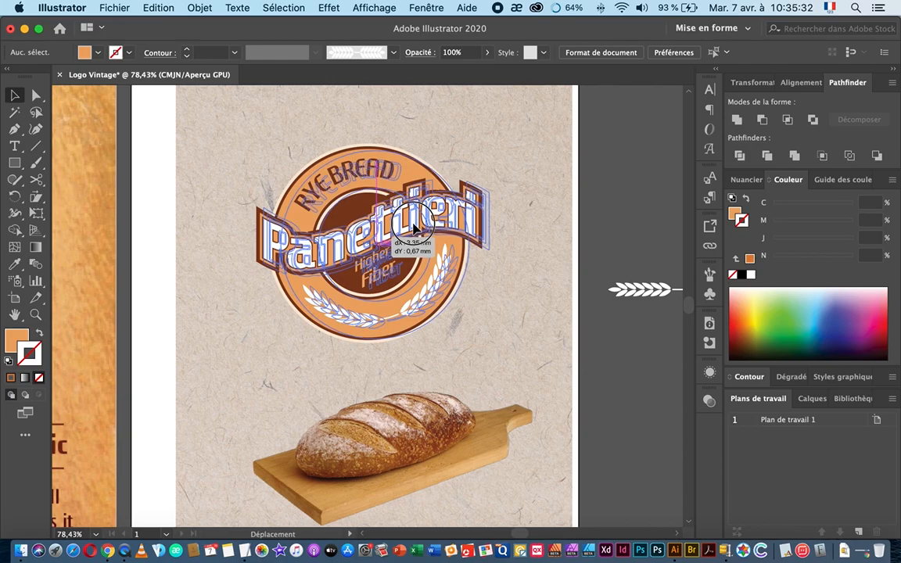
left_click_drag(378, 237, 550, 188)
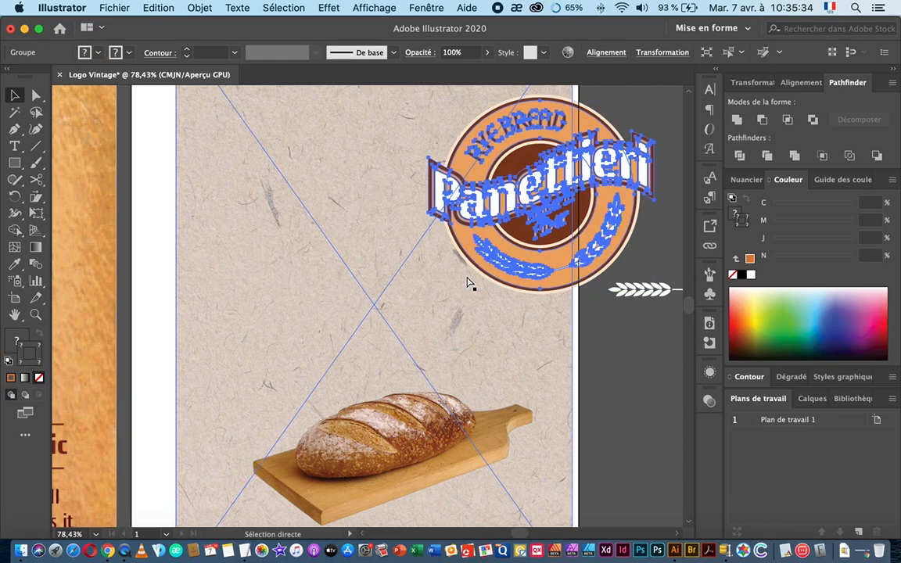
key("super+z")
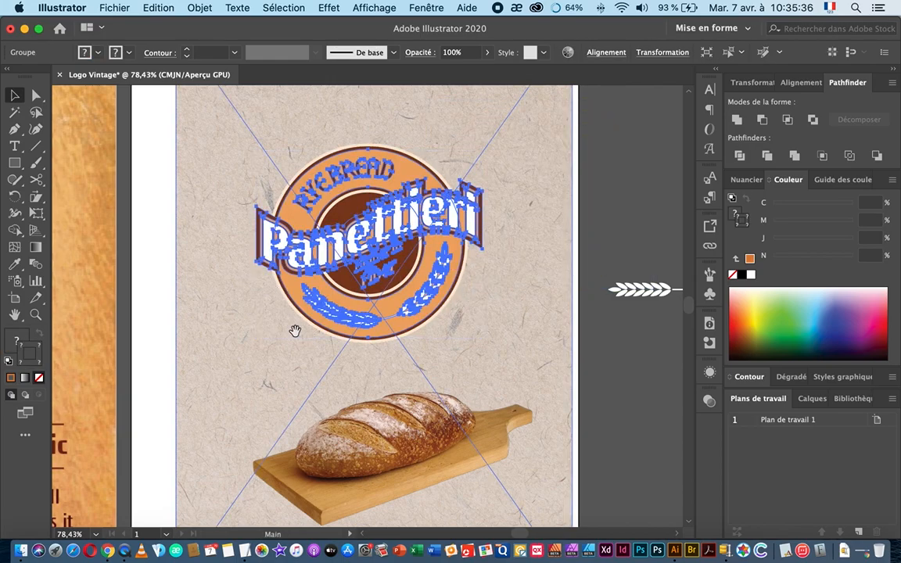
Center the badge, the loaf image and the paper texture horizontally on the artboard
left_click_drag(292, 325, 259, 289)
left_click_drag(115, 160, 368, 407)
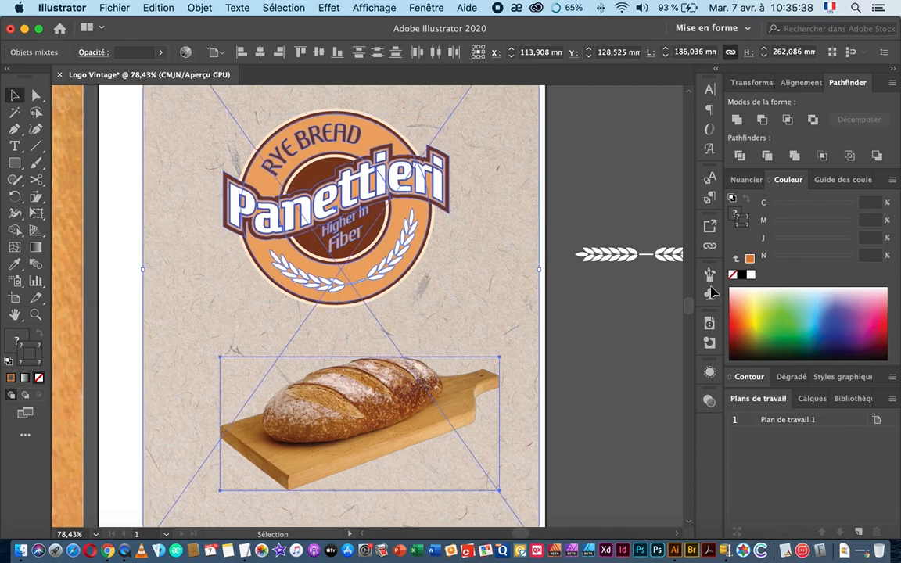
left_click(752, 83)
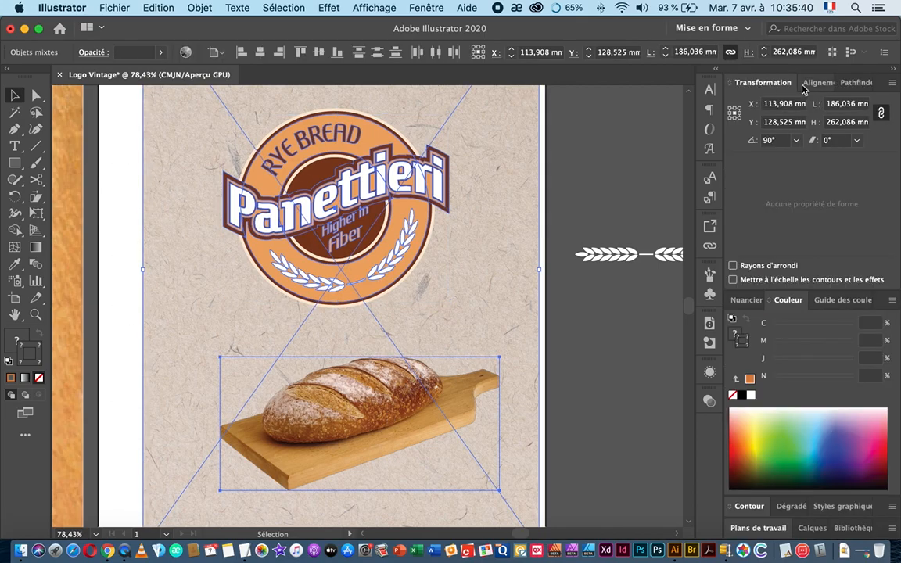
left_click(813, 83)
left_click(761, 121)
left_click(565, 218)
Center the paper texture vertically on the artboard and stretch it evenly from its center to cover the whole page
left_click_drag(479, 239, 461, 235)
left_click(485, 235)
left_click(860, 120)
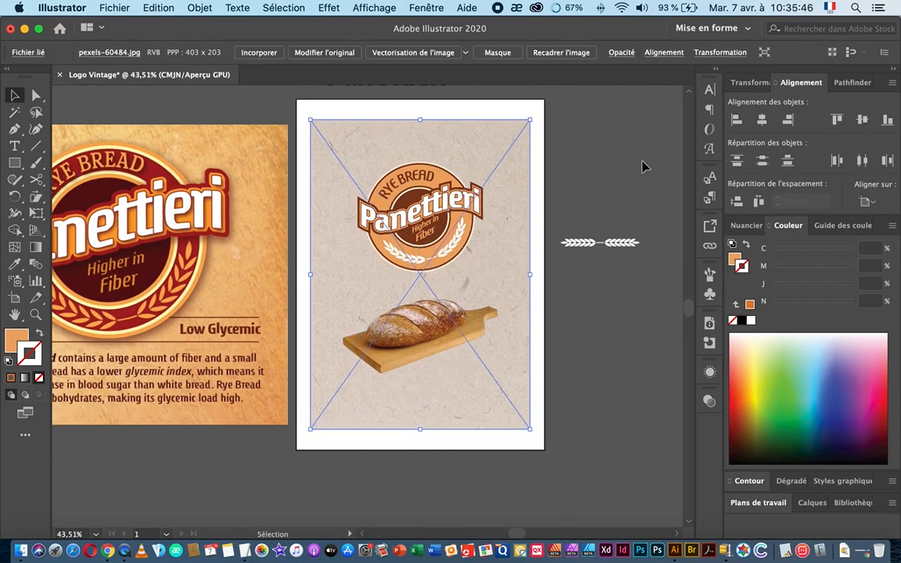
left_click_drag(310, 120, 296, 100)
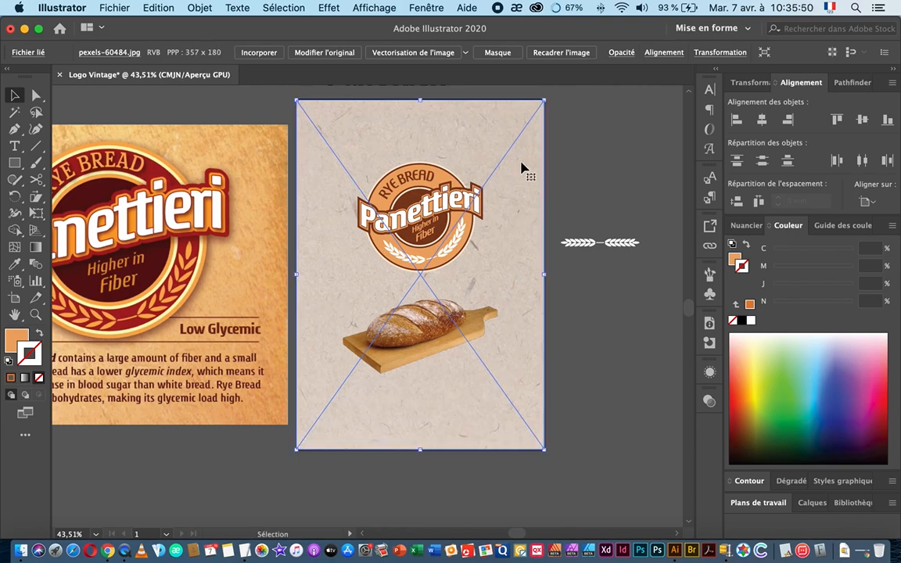
left_click(570, 163)
Move the loaf image back up so it overlaps the lower edge of the badge
left_click_drag(442, 276, 501, 261)
left_click_drag(391, 381, 405, 294)
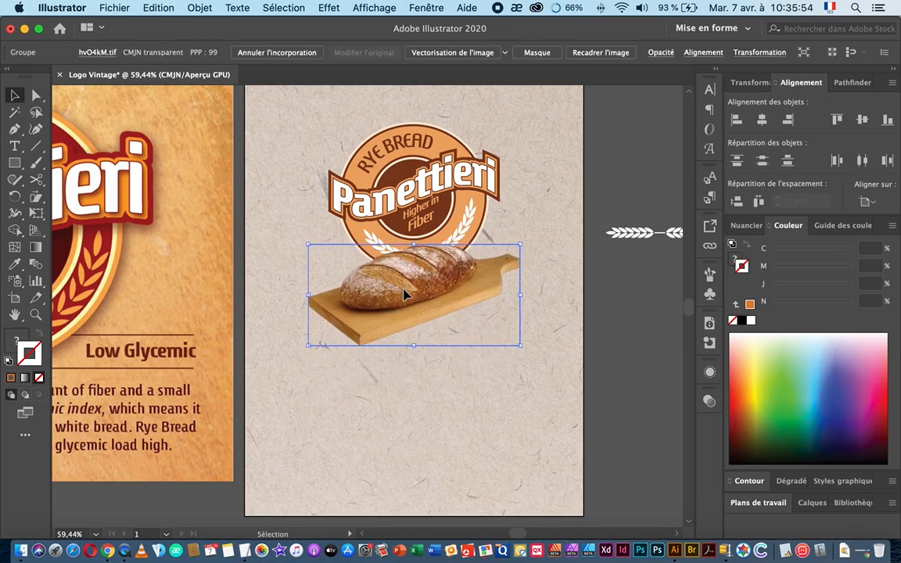
left_click_drag(450, 334, 402, 329)
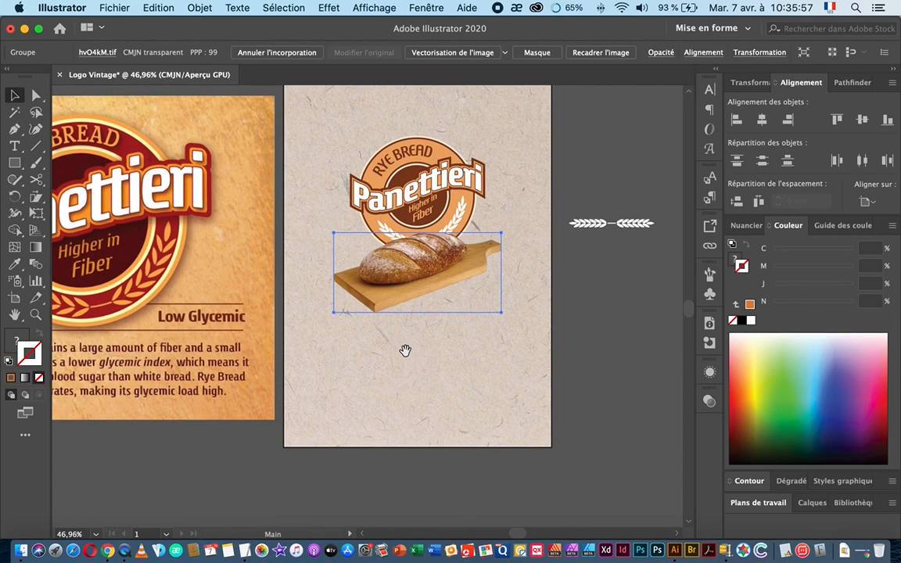
Try to bring the badge group to the front of the stacking order
left_click(428, 179)
right_click(428, 180)
mouse_move(501, 351)
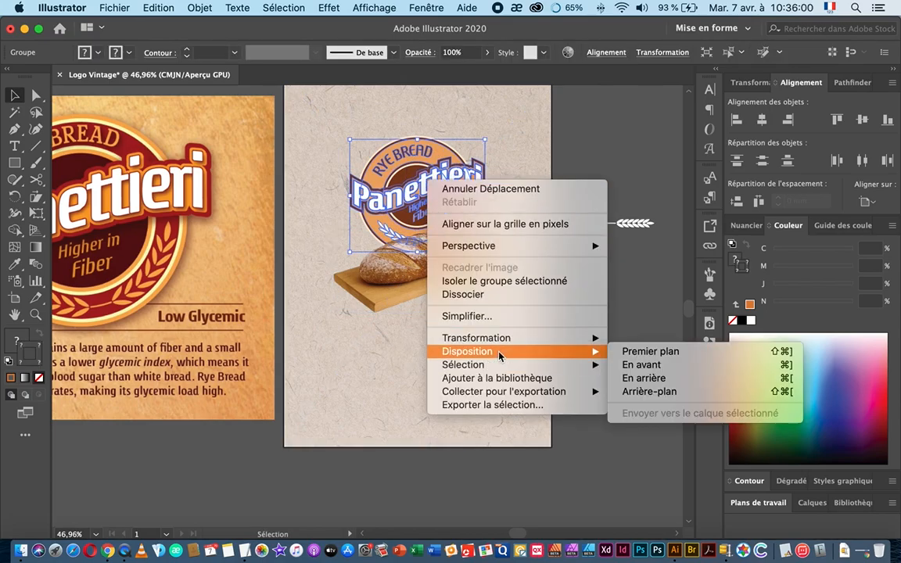
left_click(643, 355)
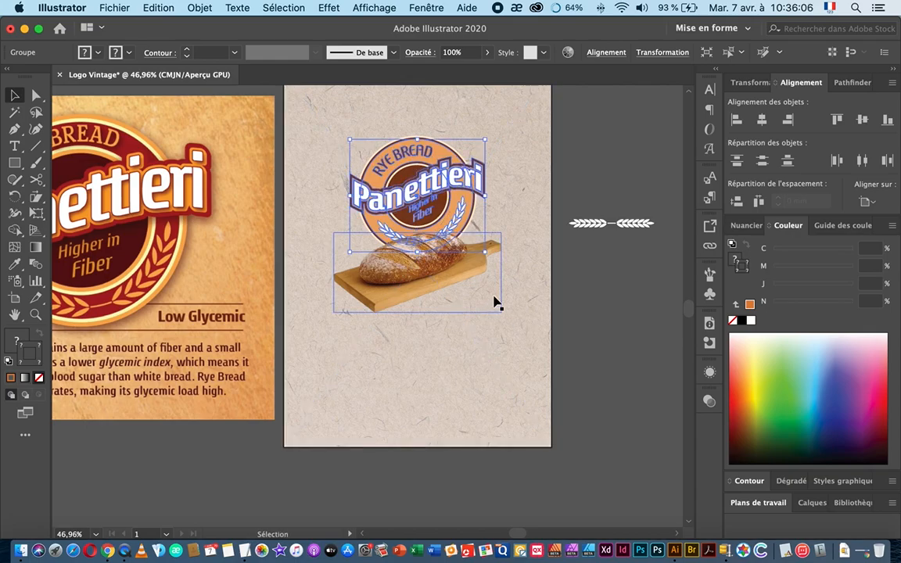
Apply a drop shadow to the badge group in Produit mode with 75% opacity, 2,47 mm X and Y offsets and 1,76 mm blur
key("super+space")
left_click_drag(458, 198, 580, 194)
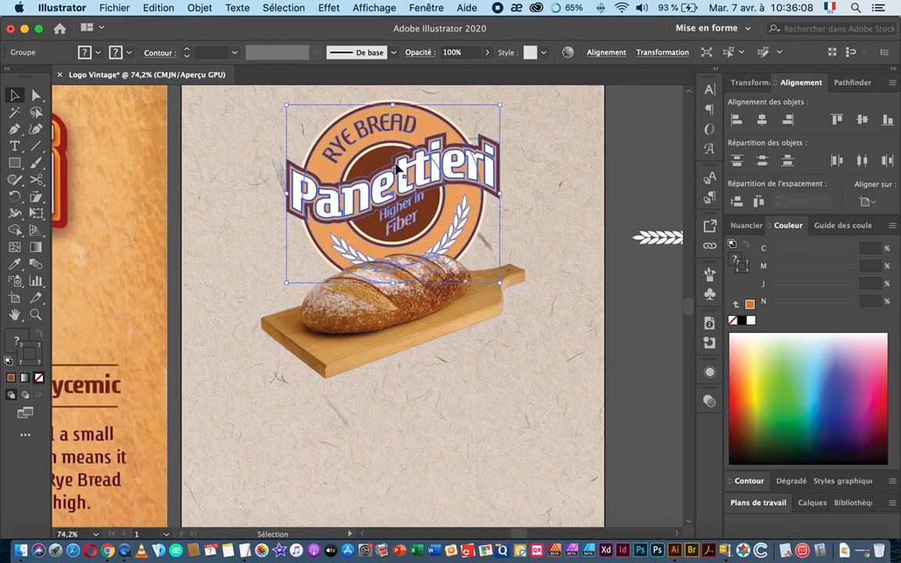
left_click(329, 8)
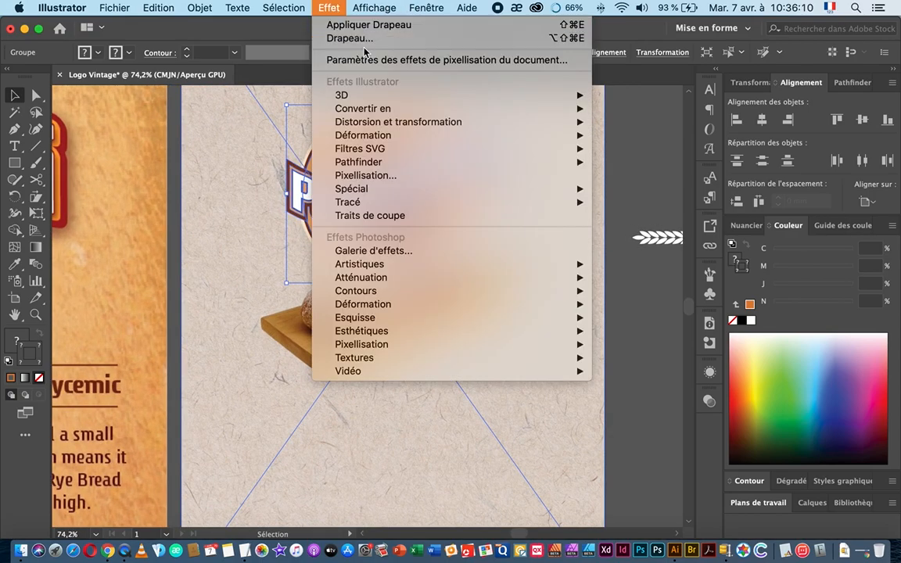
mouse_move(461, 195)
left_click(642, 256)
left_click_drag(356, 66, 610, 182)
left_click(521, 355)
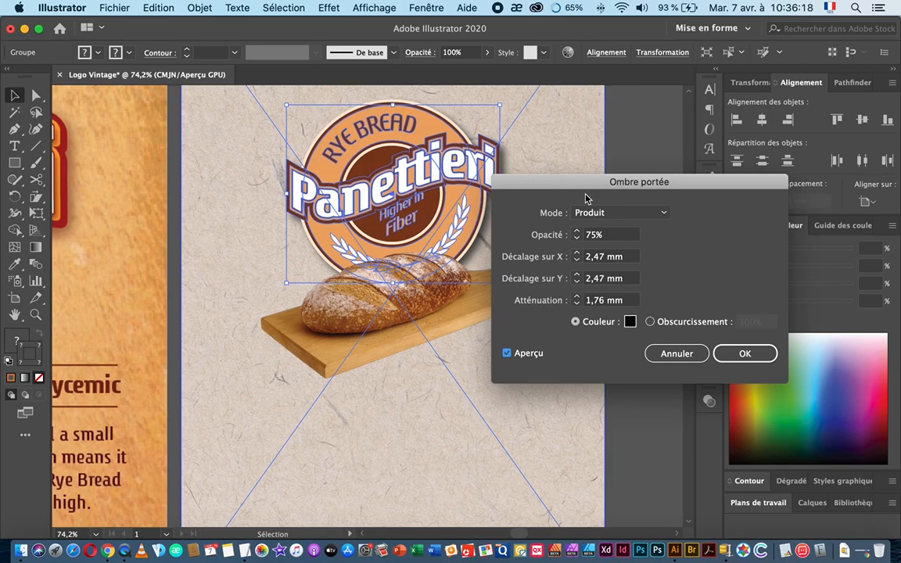
left_click_drag(584, 188, 659, 113)
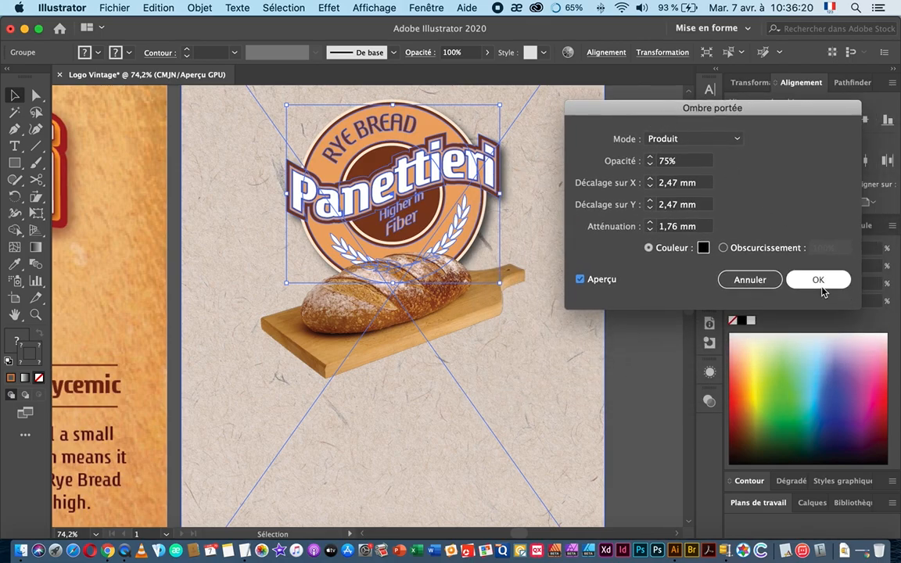
left_click(818, 280)
Apply the same drop shadow to the loaf image and deselect it
left_click(446, 326)
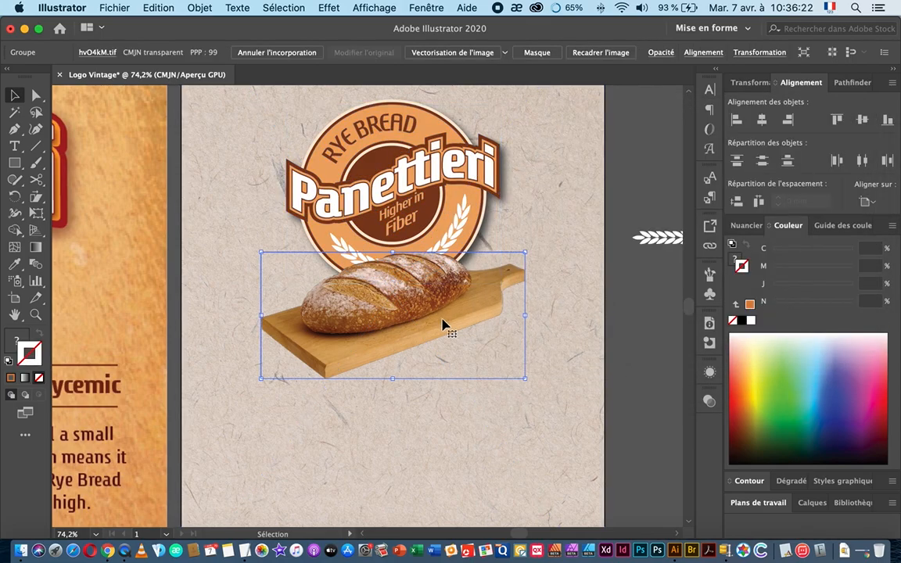
left_click(329, 9)
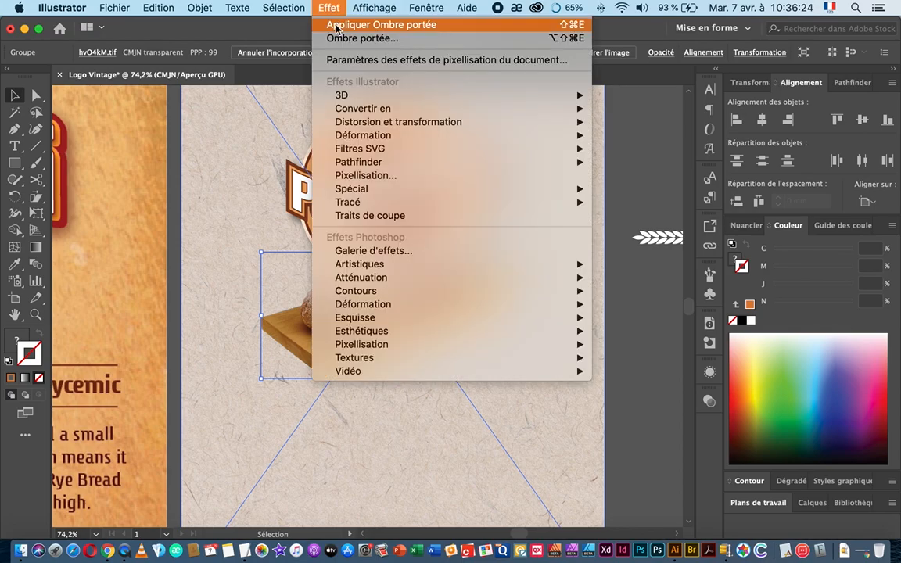
left_click(353, 26)
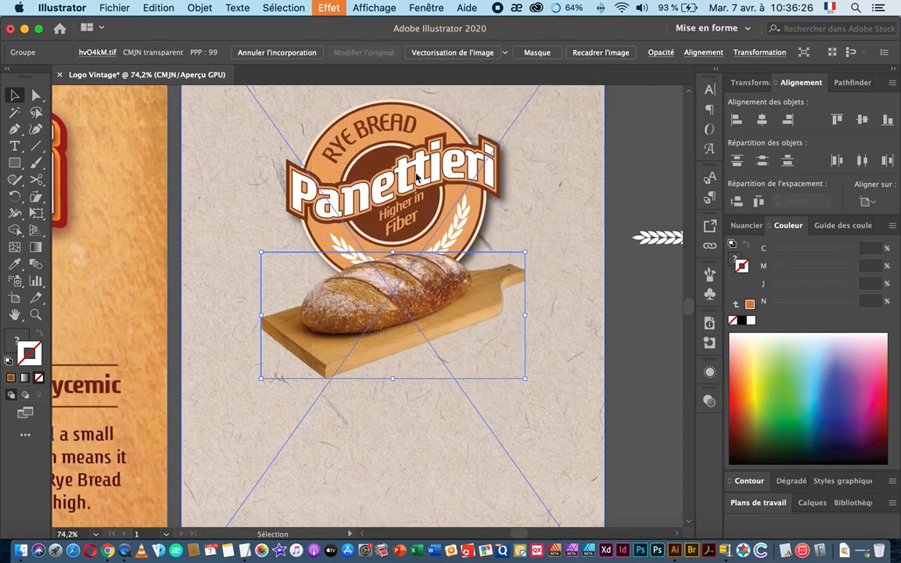
left_click(633, 341)
left_click_drag(507, 355, 388, 363)
left_click_drag(389, 363, 407, 313)
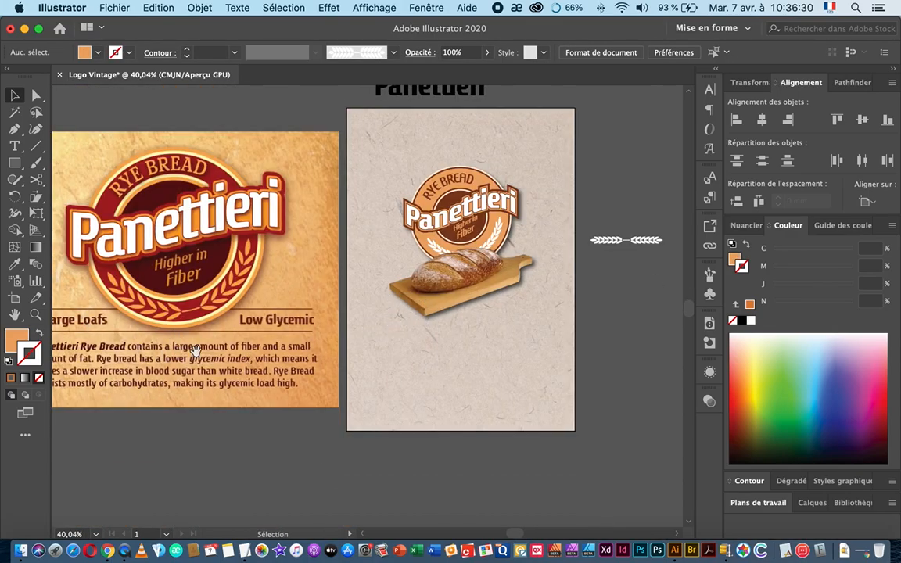
scroll(197, 355, "left", 5)
left_click_drag(496, 346, 438, 346)
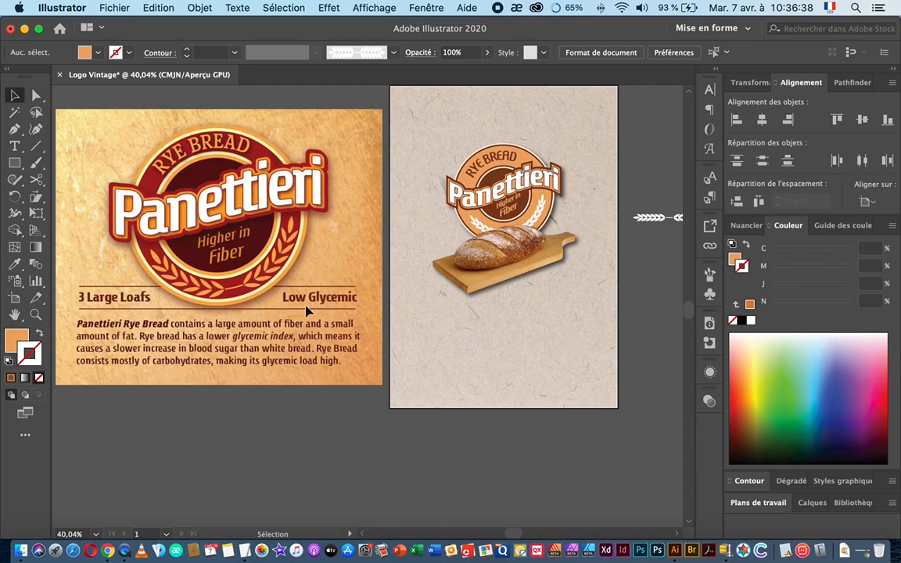
left_click_drag(410, 307, 286, 336)
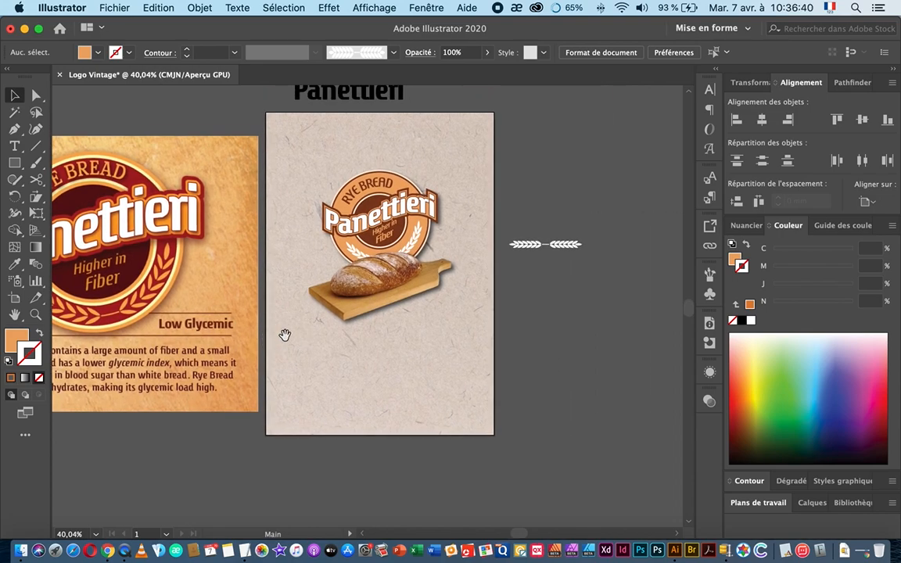
Delete the leftover white wheat ornament and the black Panettieri text lying outside the artboard
scroll(438, 313, "up", 3)
left_click(429, 342)
left_click_drag(530, 271, 604, 361)
key("Delete")
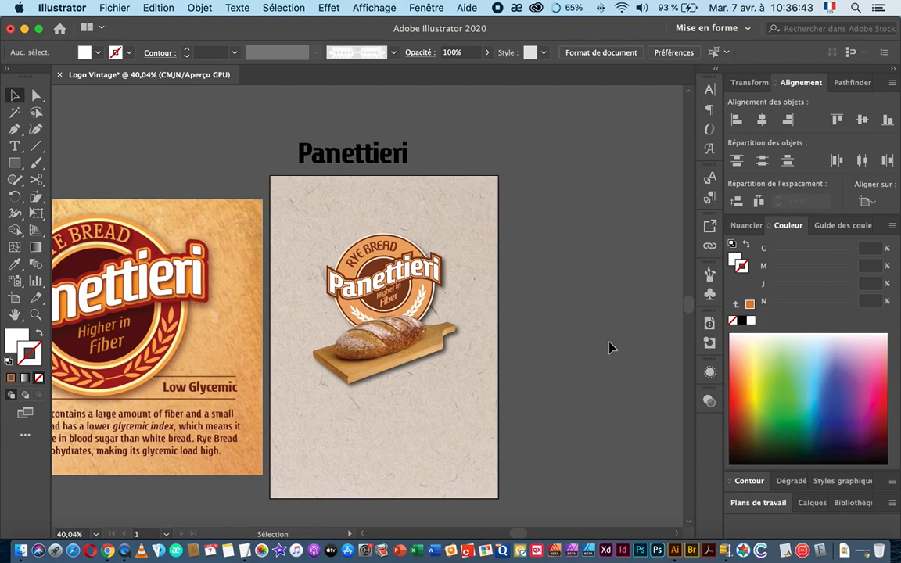
left_click(303, 143)
key("Delete")
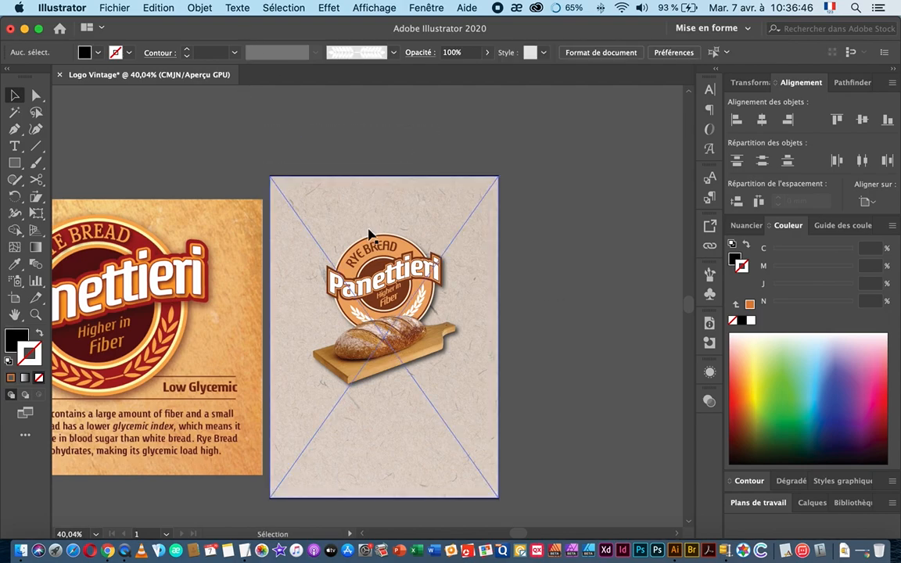
Lock the paper texture background image so it cannot be selected
left_click(332, 205)
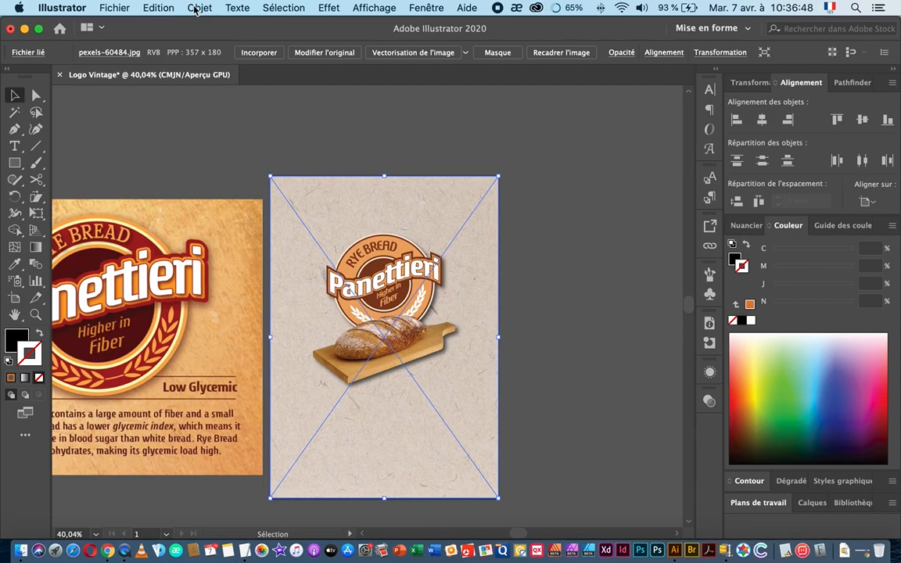
left_click(197, 8)
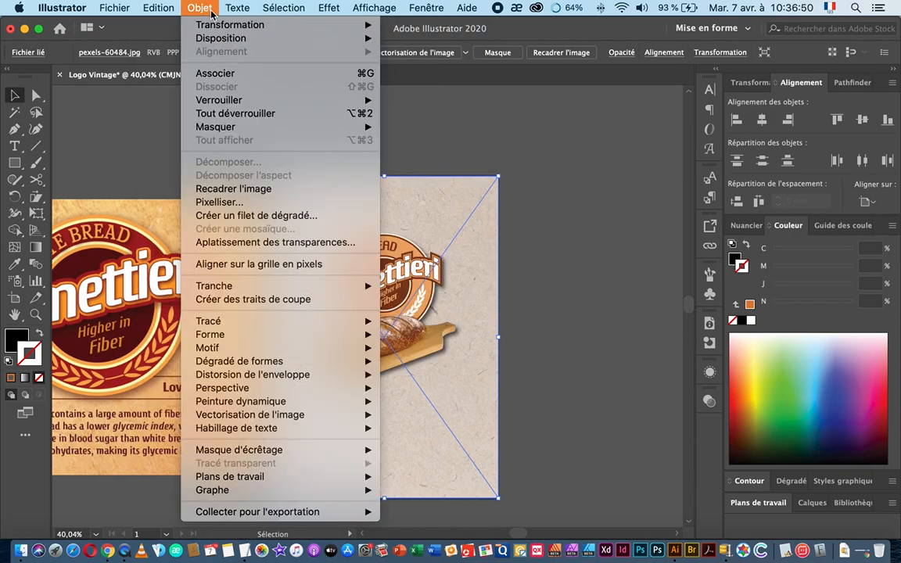
mouse_move(219, 103)
left_click(416, 101)
left_click(334, 146)
left_click(334, 185)
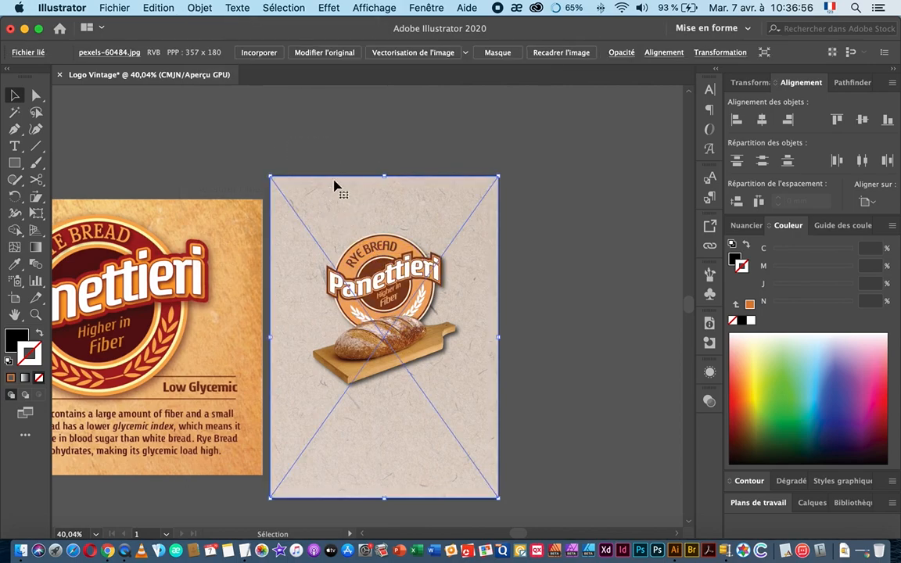
left_click(196, 10)
left_click(335, 160)
left_click(200, 8)
mouse_move(188, 98)
left_click(426, 102)
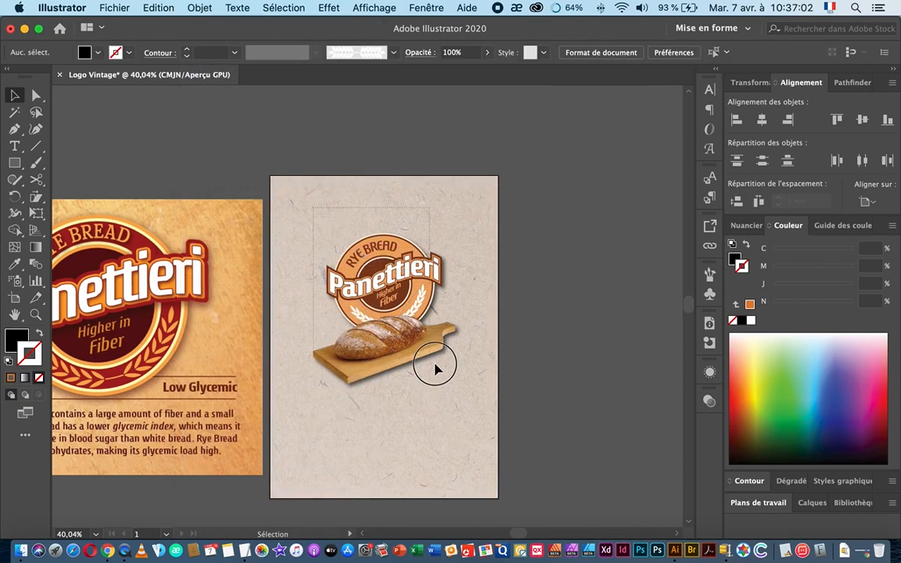
Select the badge and loaf together, move them up the page, and undo the trial resize
left_click_drag(431, 357, 448, 377)
left_click_drag(391, 316, 394, 290)
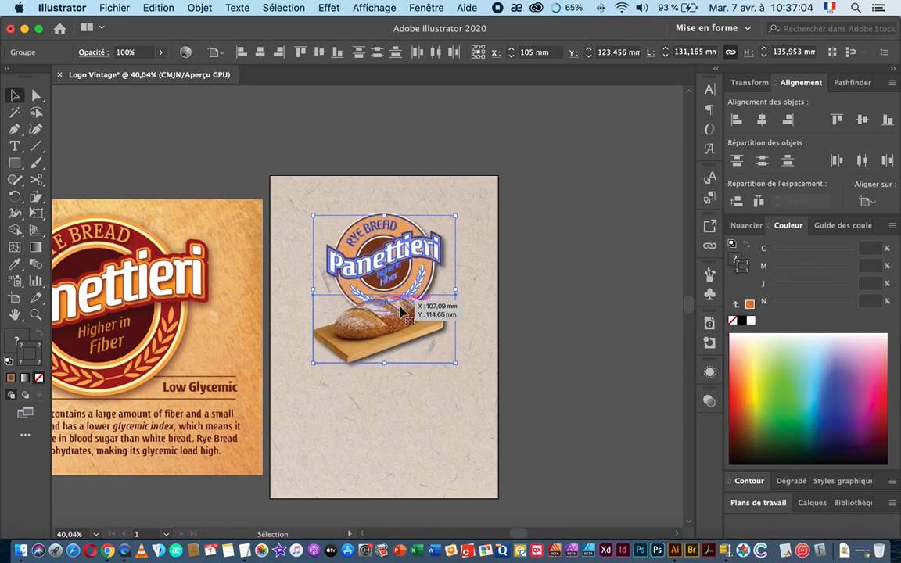
left_click_drag(385, 364, 386, 392)
key("super+z")
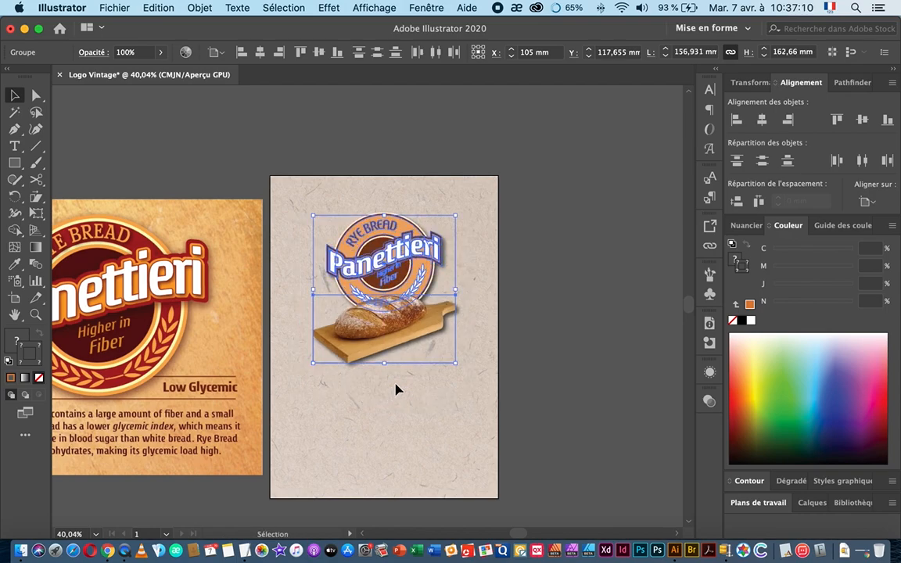
Scale the badge and loaf uniformly to 60% with the option to scale strokes and effects enabled
left_click(36, 197)
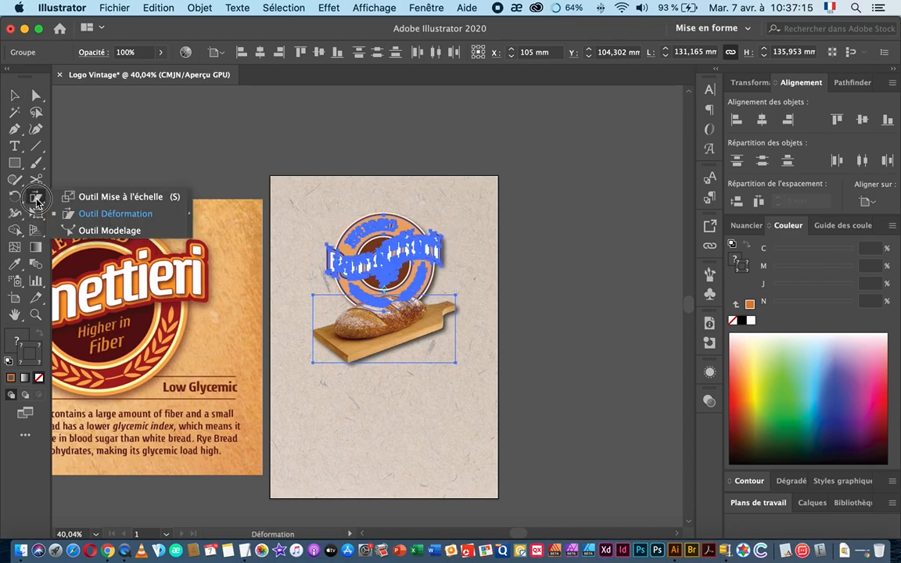
left_click(91, 202)
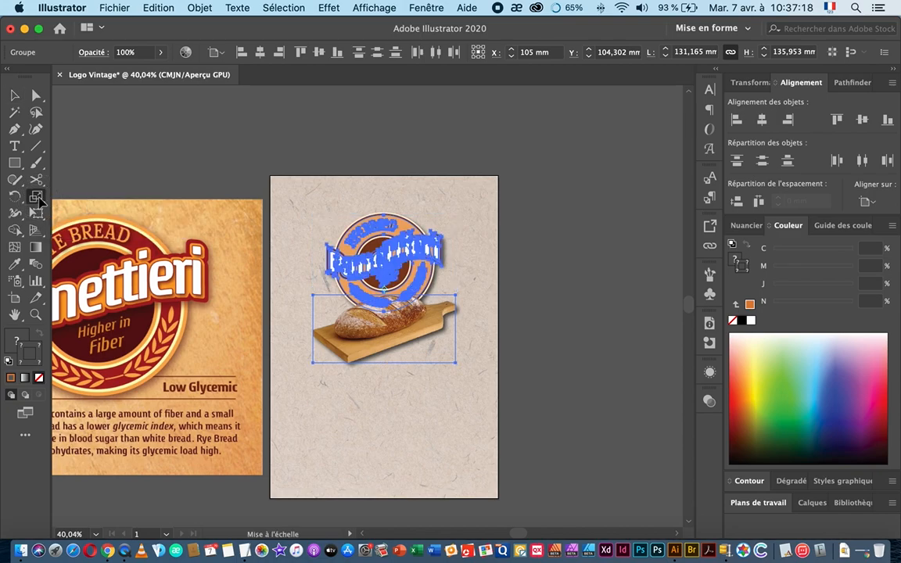
double_click(36, 196)
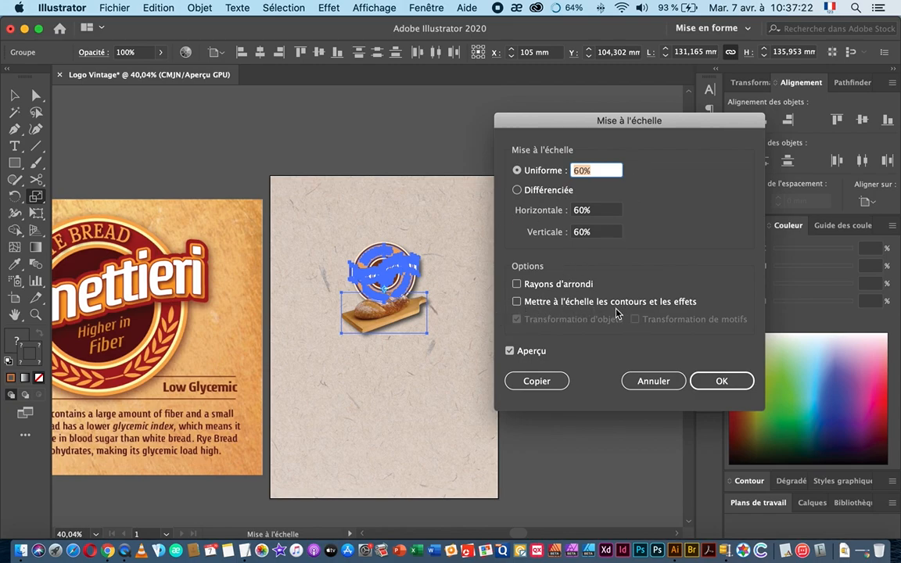
left_click(630, 303)
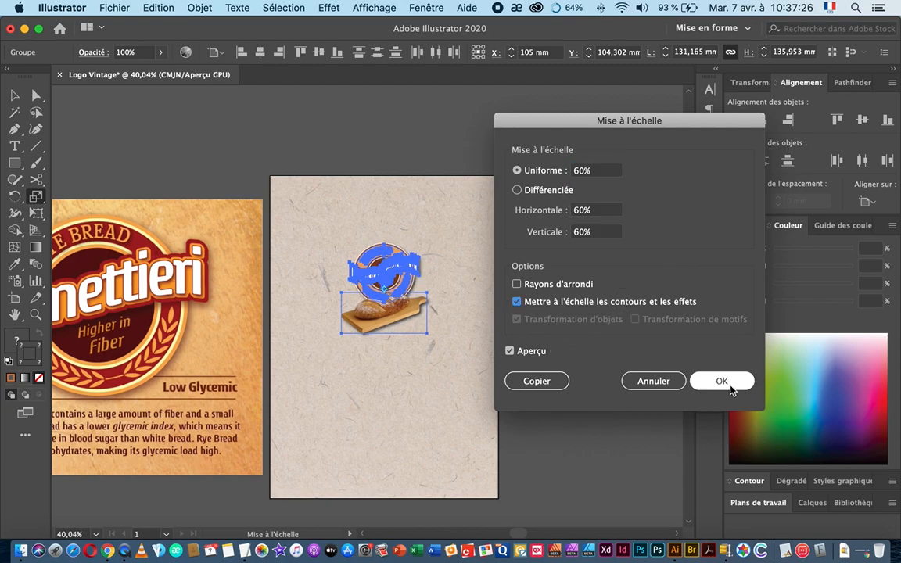
left_click(721, 382)
left_click(14, 95)
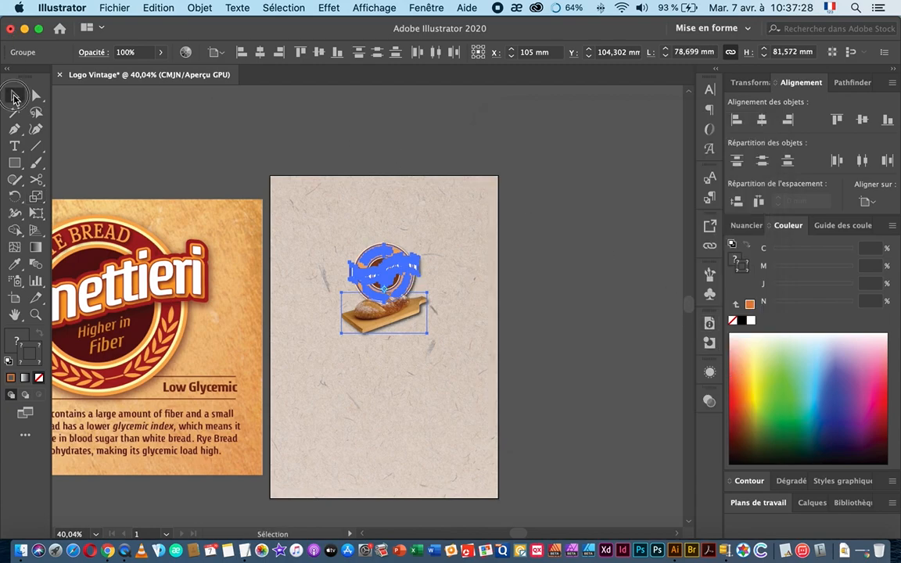
Enlarge the badge and loaf proportionally in the upper page until the cutting board spans most of its width, and deselect them
left_click_drag(384, 331, 389, 279)
left_click(577, 289)
left_click_drag(456, 369, 482, 259)
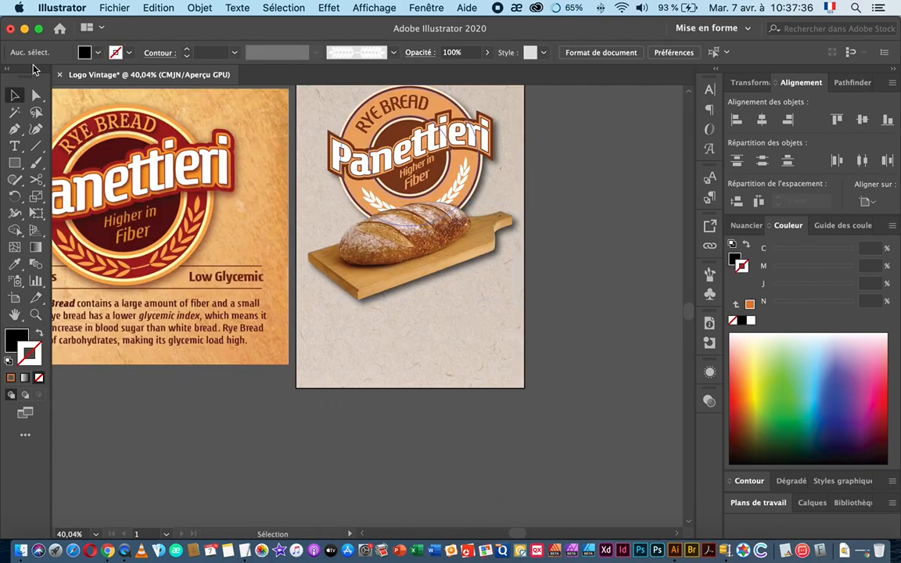
Draw a horizontal line as wide as the cutting board across the board's lower end
left_click(36, 146)
left_click_drag(418, 328, 466, 350)
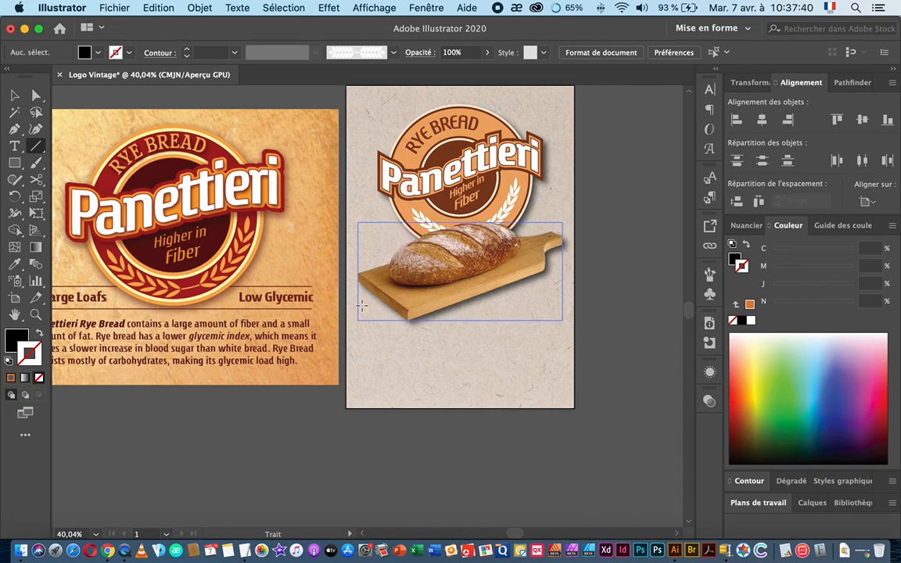
left_click_drag(357, 304, 562, 304)
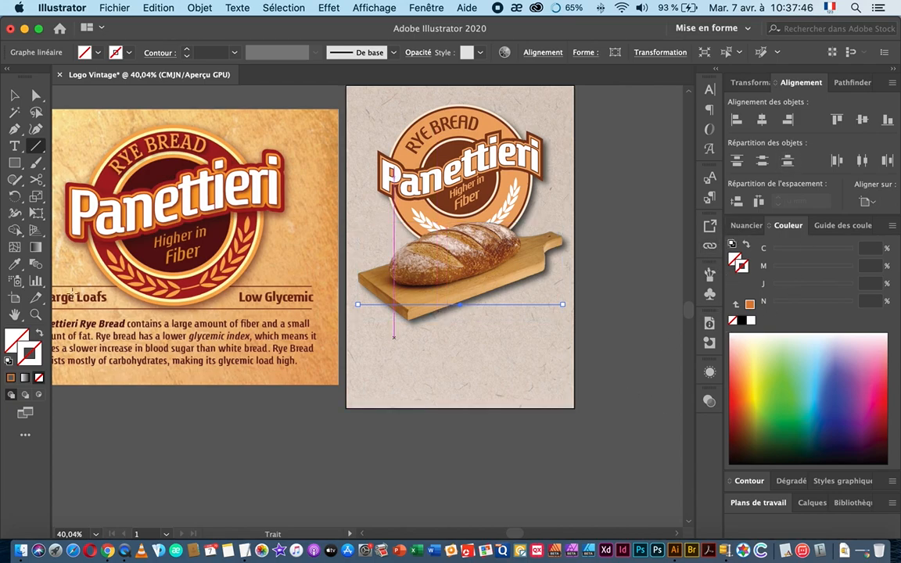
Give the line a 3 pt stroke in the dark brown sampled from the outer outline of the Panettieri lettering
left_click(12, 379)
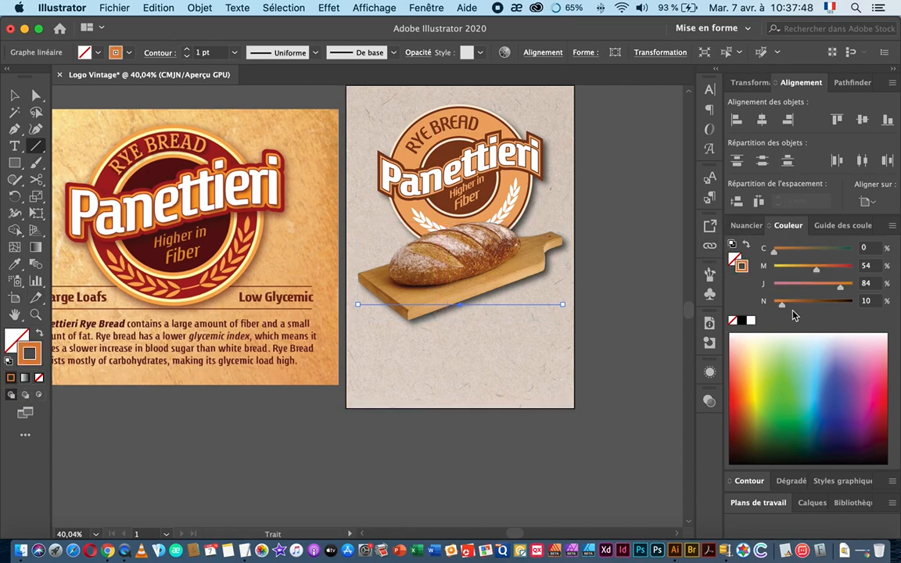
left_click_drag(369, 167, 482, 221)
left_click(14, 263)
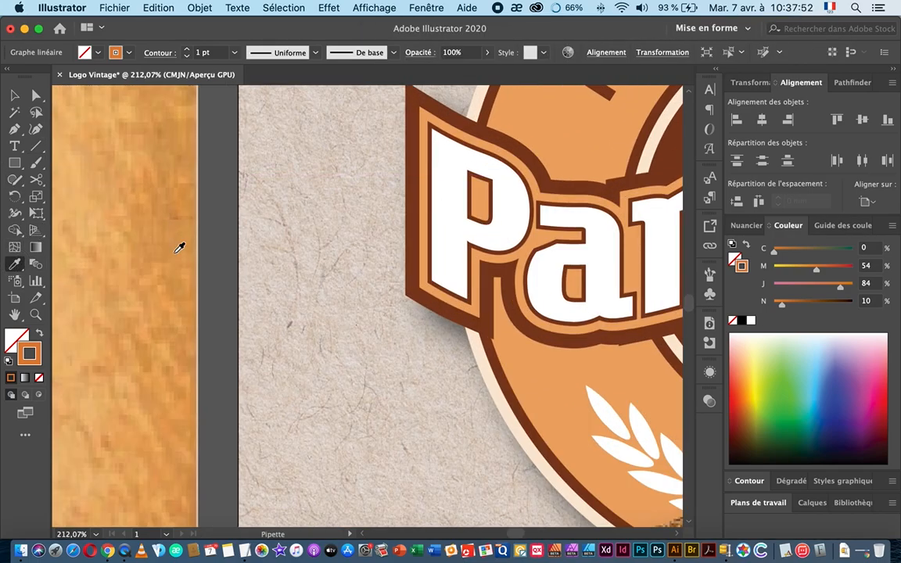
left_click(413, 134)
left_click_drag(506, 281, 301, 295)
left_click_drag(456, 290, 297, 298)
left_click_drag(503, 305, 393, 211)
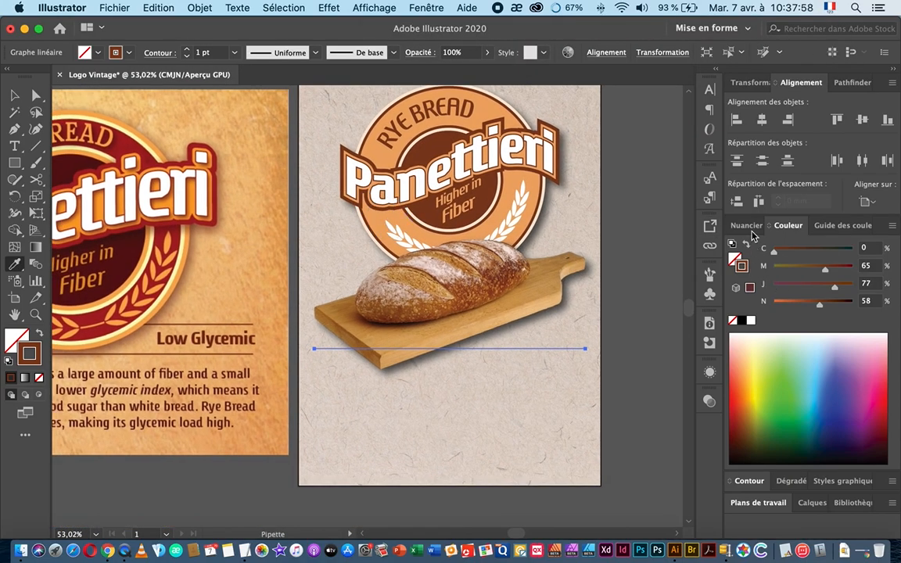
left_click(187, 50)
left_click(186, 49)
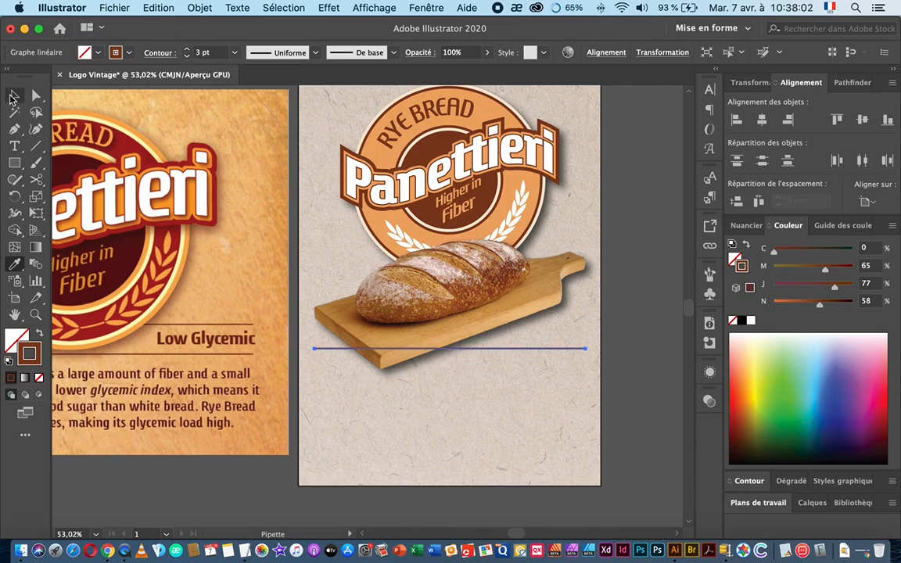
Duplicate the brown line a short distance below the original, leaving room for a row of text
left_click(13, 97)
left_click_drag(543, 354, 594, 379)
key("space")
left_click_drag(489, 410, 552, 383)
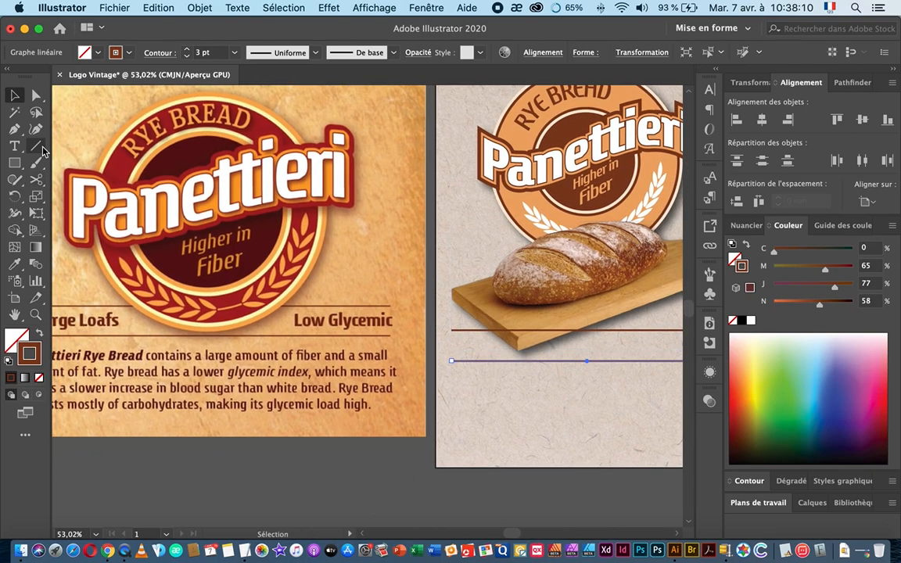
Add a Lorem ipsum placeholder text and place it between the two lines at their left end
left_click(15, 146)
key("space")
left_click_drag(477, 363, 349, 364)
left_click(643, 342)
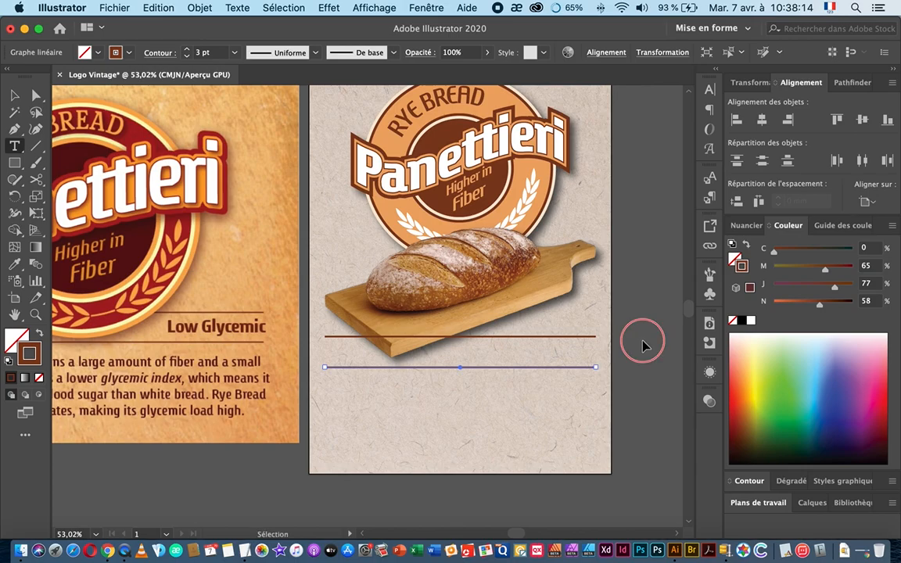
left_click(336, 399)
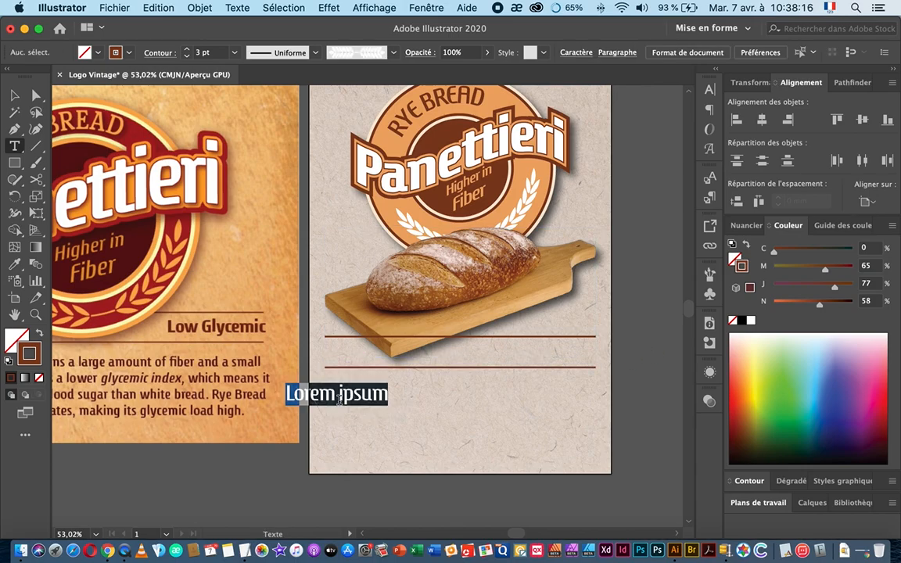
key("Escape")
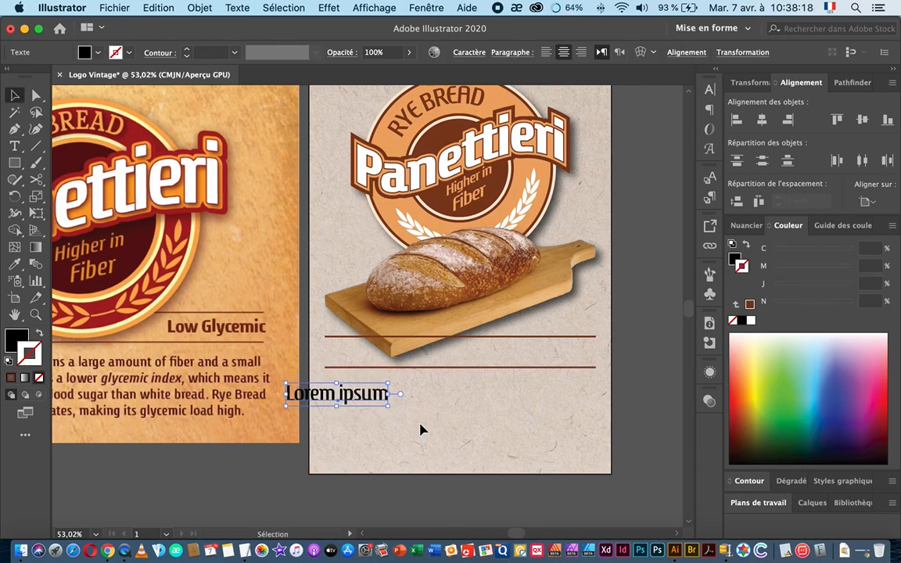
left_click_drag(348, 402, 336, 382)
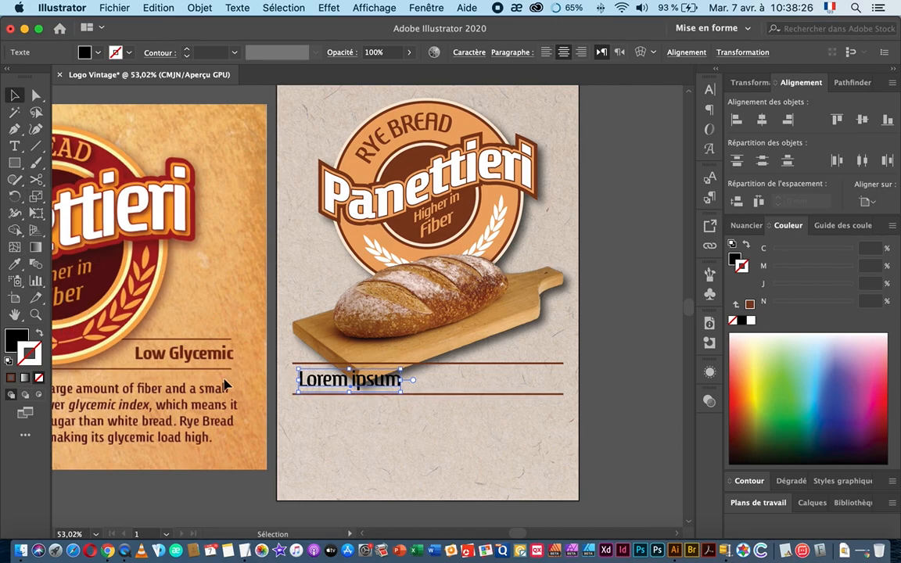
Fill the placeholder text with the dark brown, remove its stroke, and place a copy at the right end of the lines
left_click(11, 378)
left_click(39, 334)
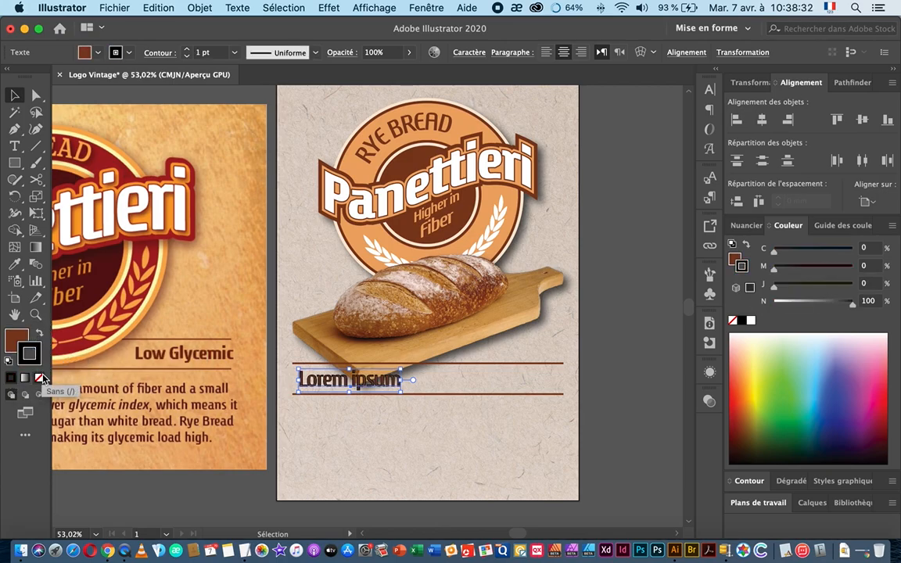
left_click(39, 377)
left_click(15, 338)
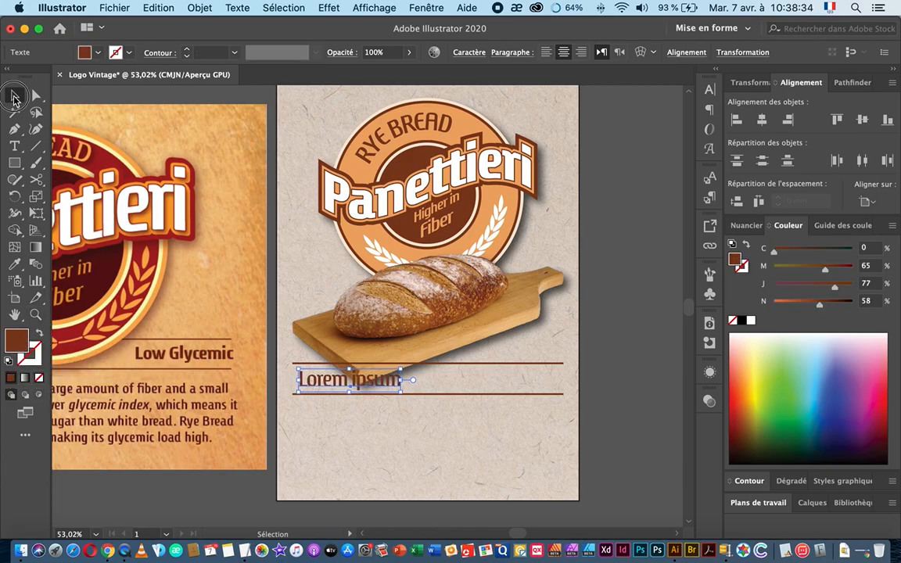
left_click_drag(350, 380, 491, 391)
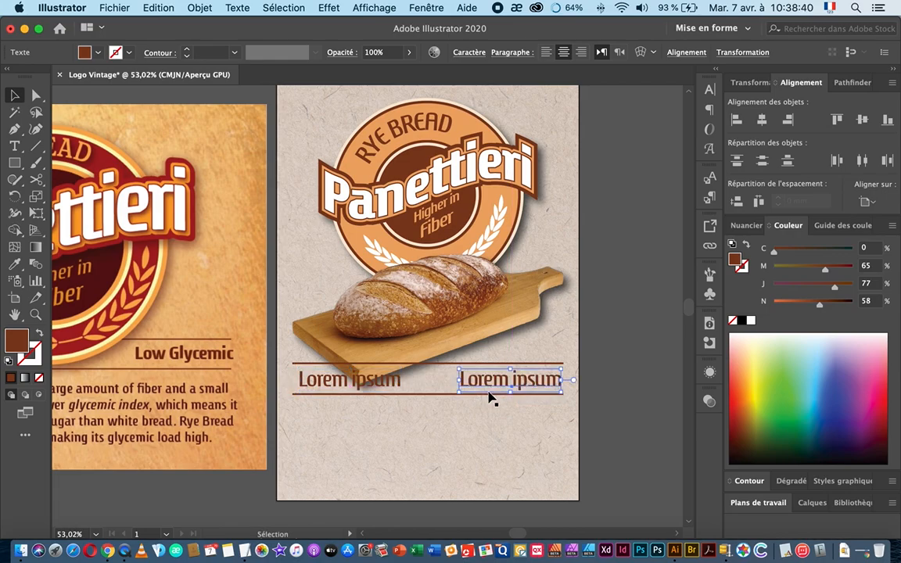
Draw a text area with placeholder text below the lower line, nearly as wide as the lines, and align its paragraph left
scroll(508, 335, "down", 5)
left_click(14, 145)
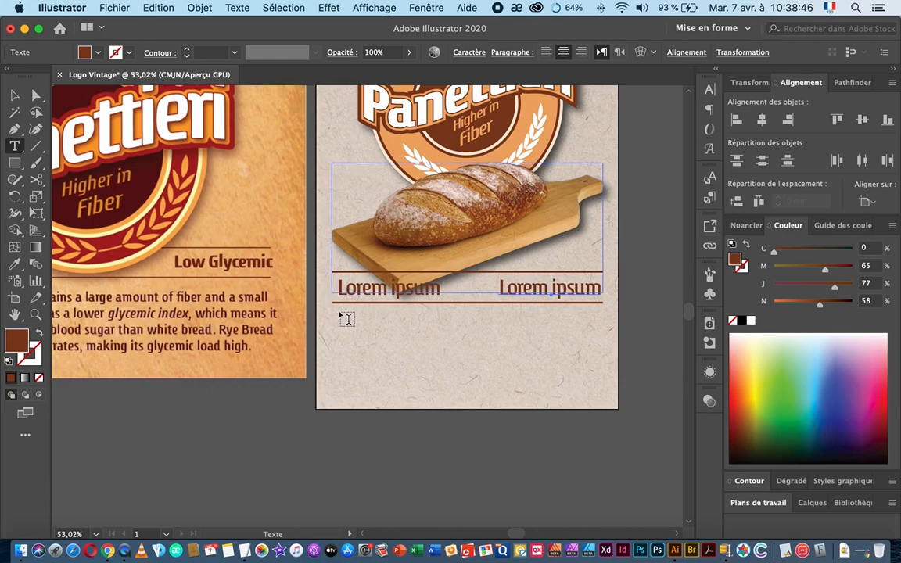
left_click_drag(337, 311, 557, 384)
left_click_drag(584, 388, 597, 385)
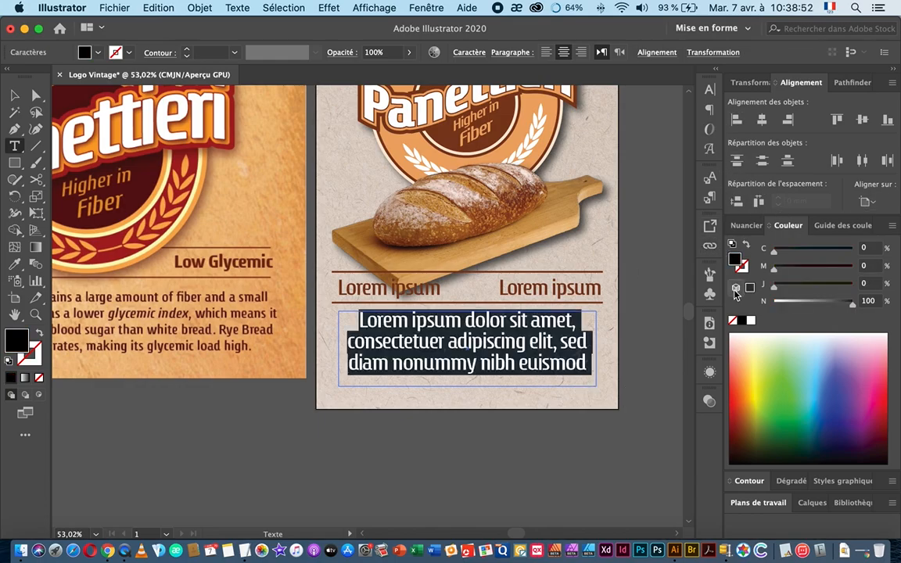
left_click(709, 89)
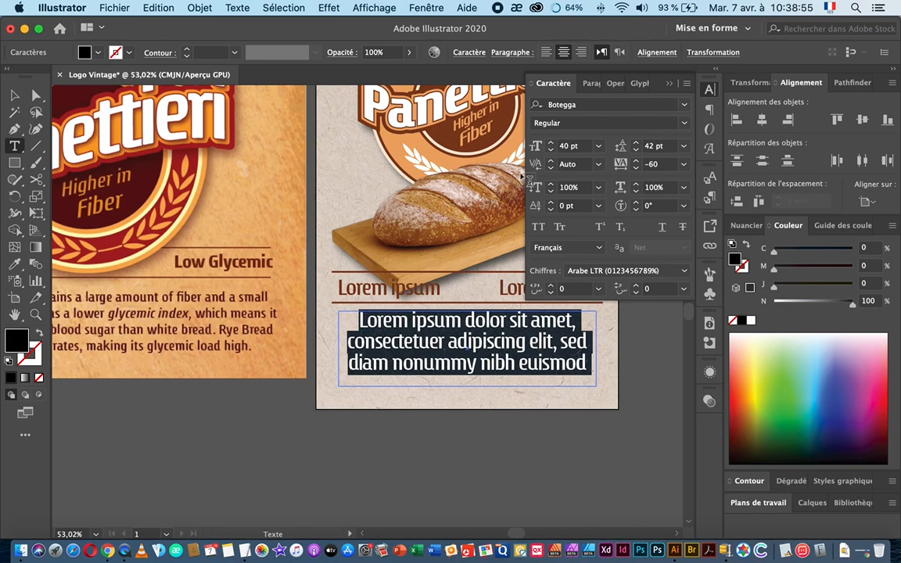
left_click(546, 53)
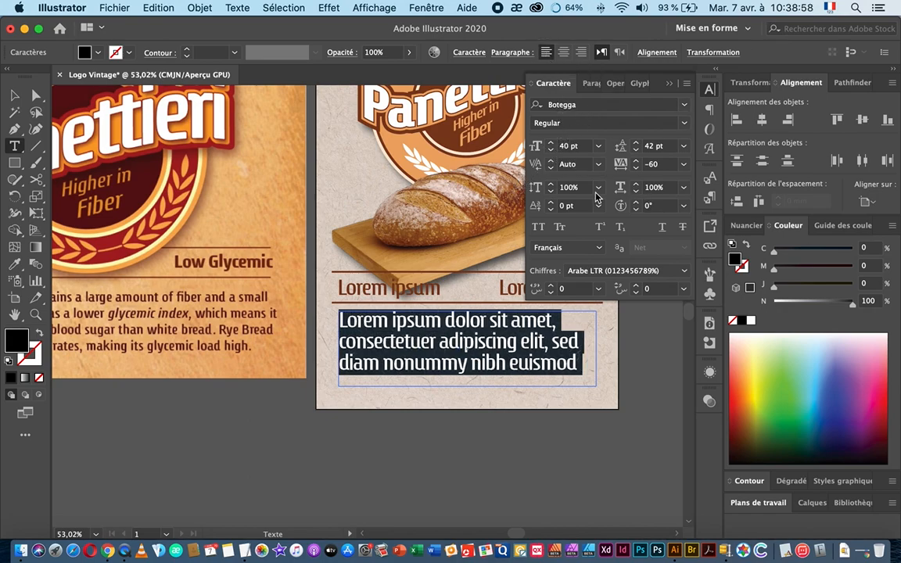
Reduce the placeholder paragraph's font size to 24 pt
left_click(551, 151)
left_click(551, 151)
left_click(551, 151)
left_click(551, 151)
left_click(550, 151)
left_click(550, 151)
left_click(551, 151)
left_click(551, 151)
left_click(550, 151)
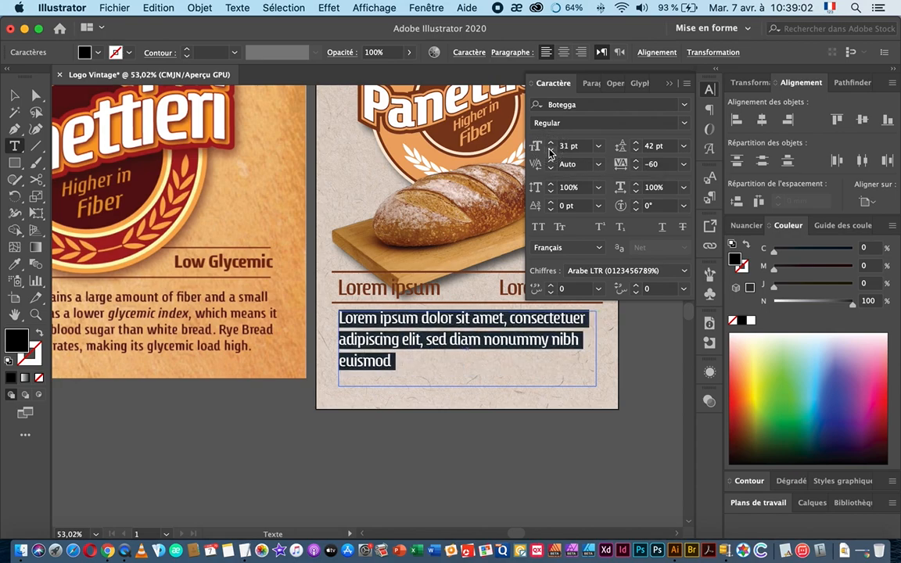
left_click(551, 151)
left_click(551, 151)
left_click(551, 151)
left_click(550, 151)
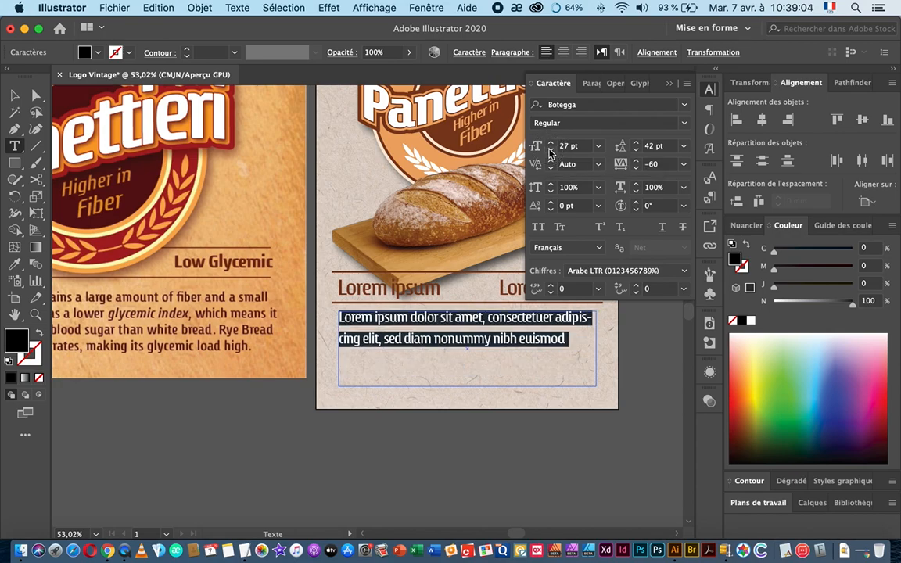
left_click(551, 151)
left_click(551, 151)
left_click(551, 150)
Reduce the placeholder paragraph's leading to 27 pt
left_click(636, 151)
left_click(635, 151)
left_click(636, 150)
left_click(635, 151)
left_click(636, 151)
left_click(636, 151)
left_click(636, 151)
left_click(636, 151)
left_click(636, 151)
left_click(636, 151)
left_click(636, 151)
left_click(635, 151)
left_click(636, 151)
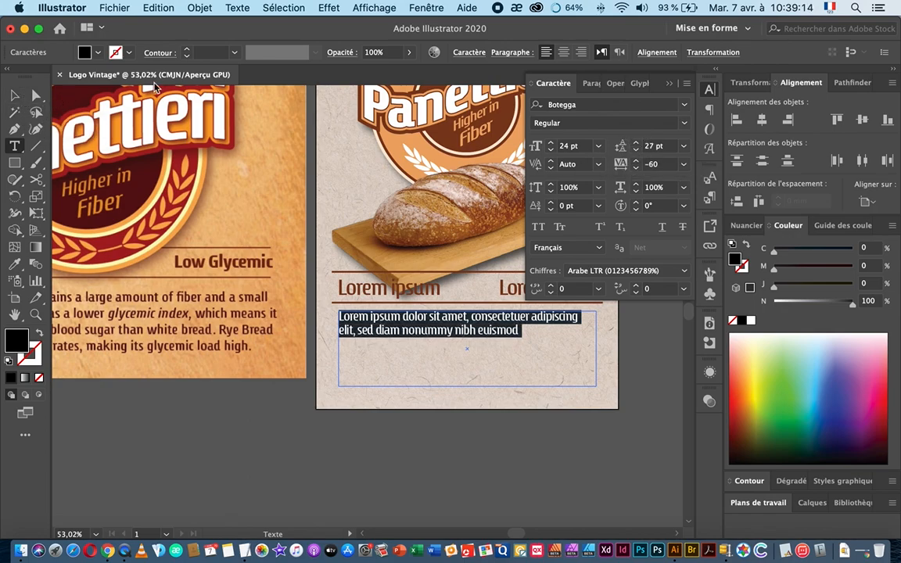
Fill the rest of the paragraph's text area with placeholder text and finish editing it
left_click(238, 9)
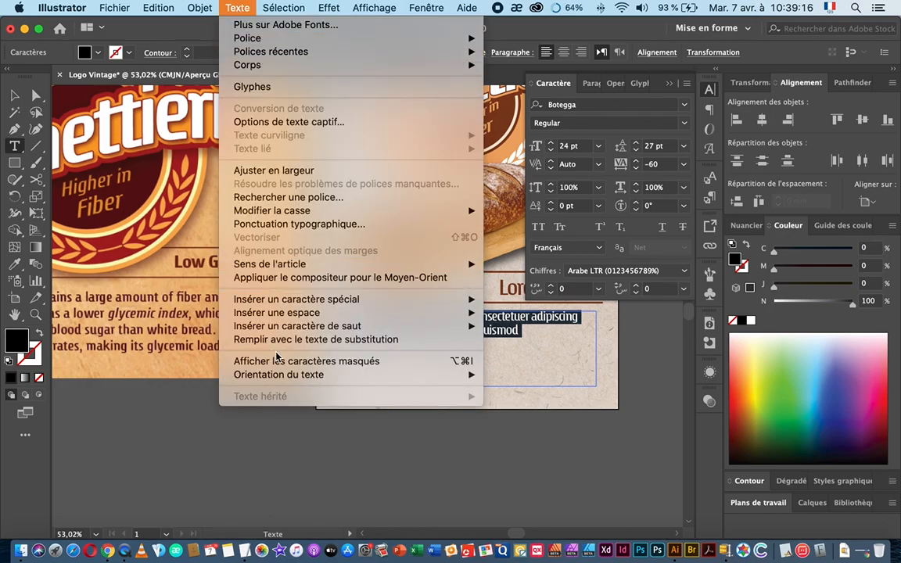
left_click(296, 340)
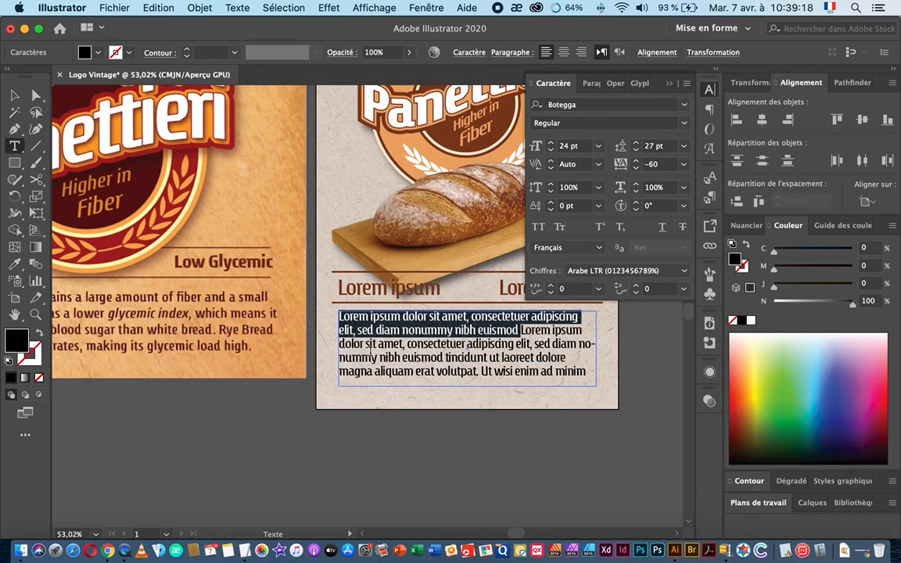
left_click(14, 95)
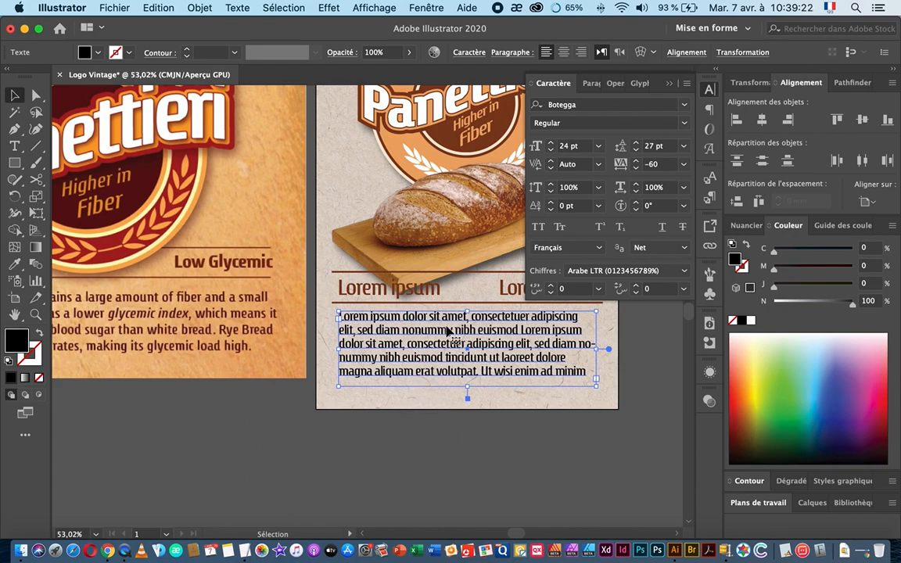
Colour the placeholder paragraph with the dark brown sampled from the "Lorem ipsum" heading above it, and deselect it
key("i")
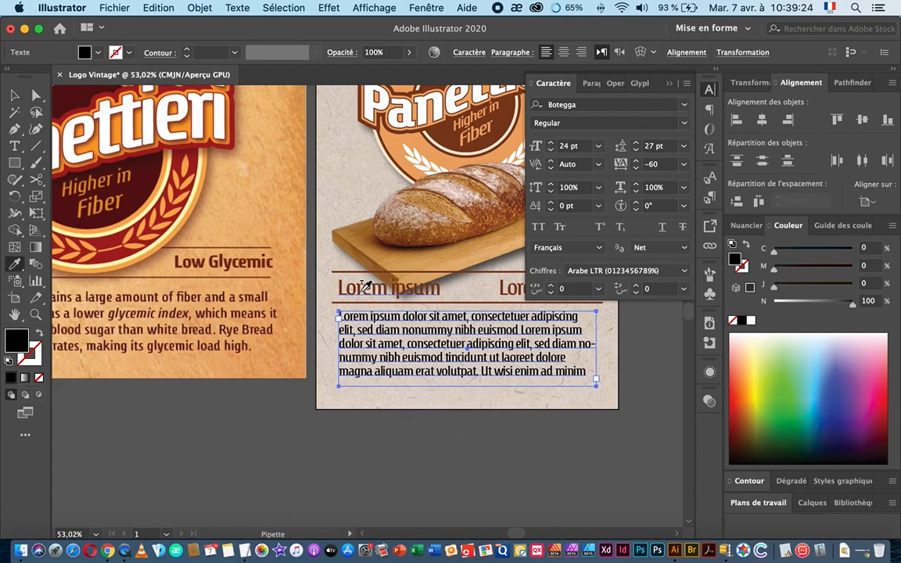
left_click(362, 283)
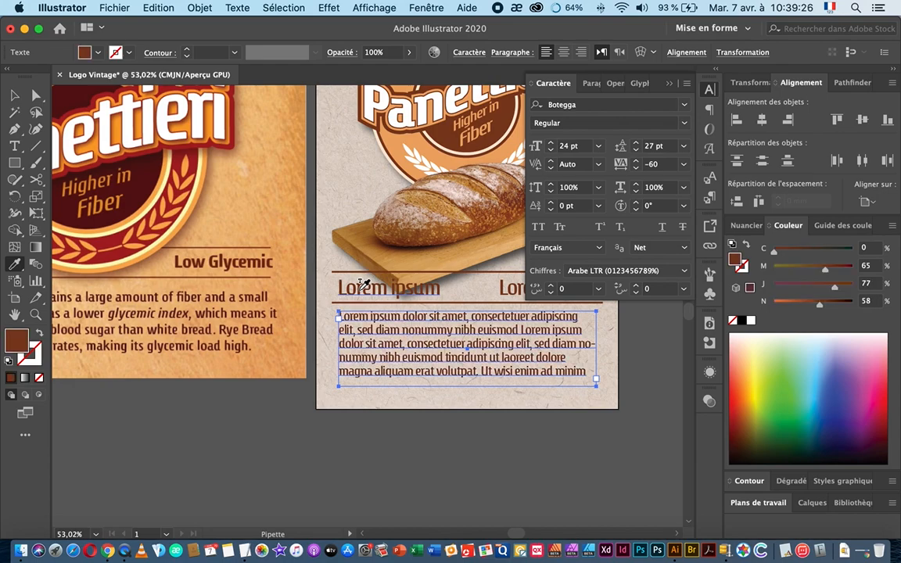
left_click(15, 97)
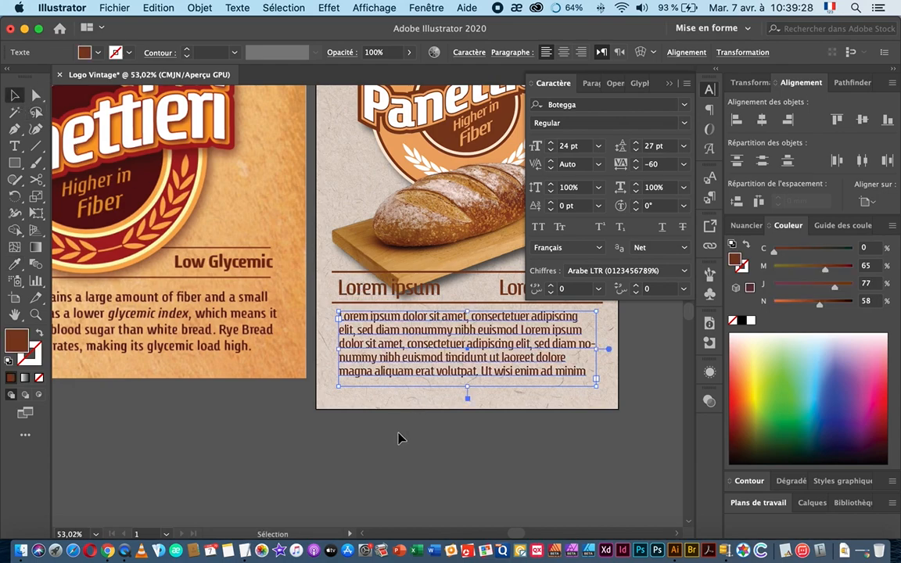
left_click(428, 416)
left_click_drag(368, 381, 455, 421)
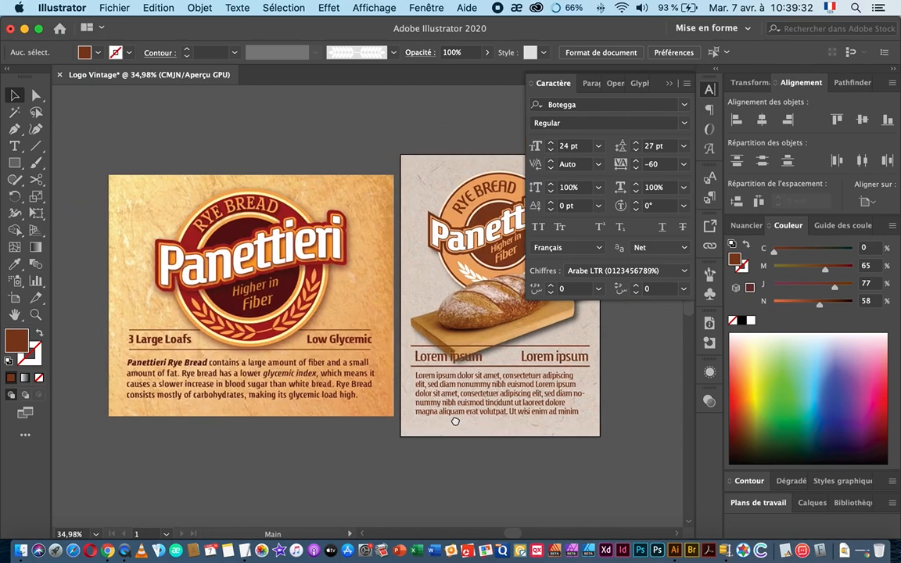
Unlock all objects and delete the reference Panettieri image beside the page
left_click(155, 8)
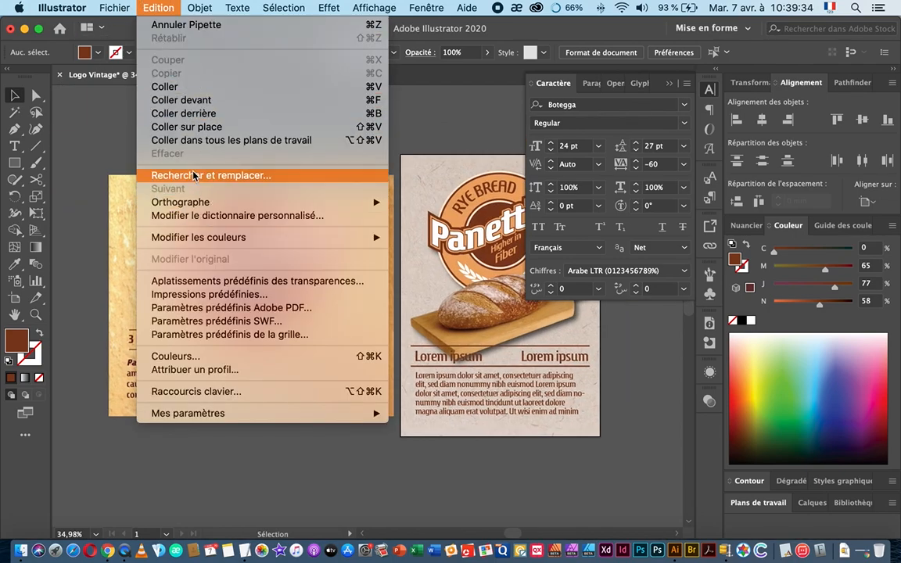
mouse_move(194, 243)
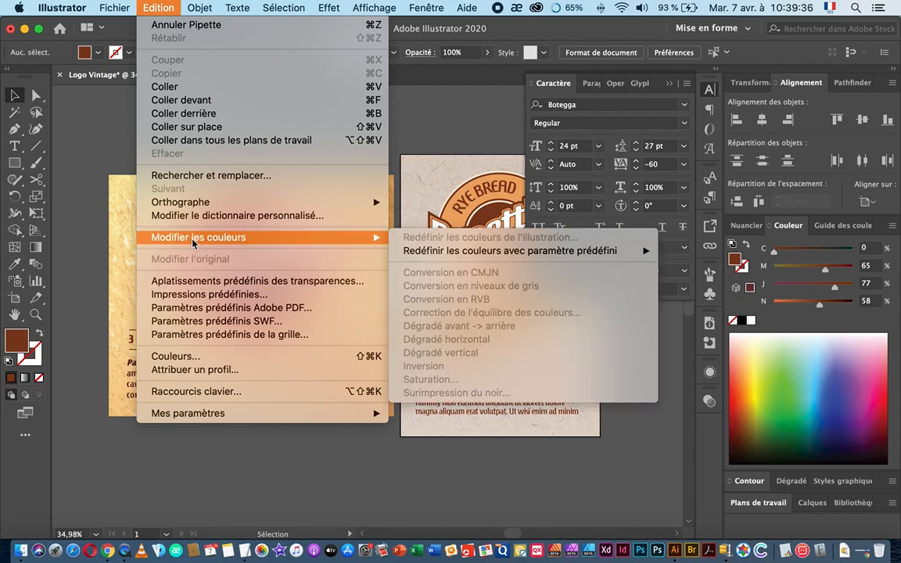
mouse_move(209, 13)
left_click(227, 113)
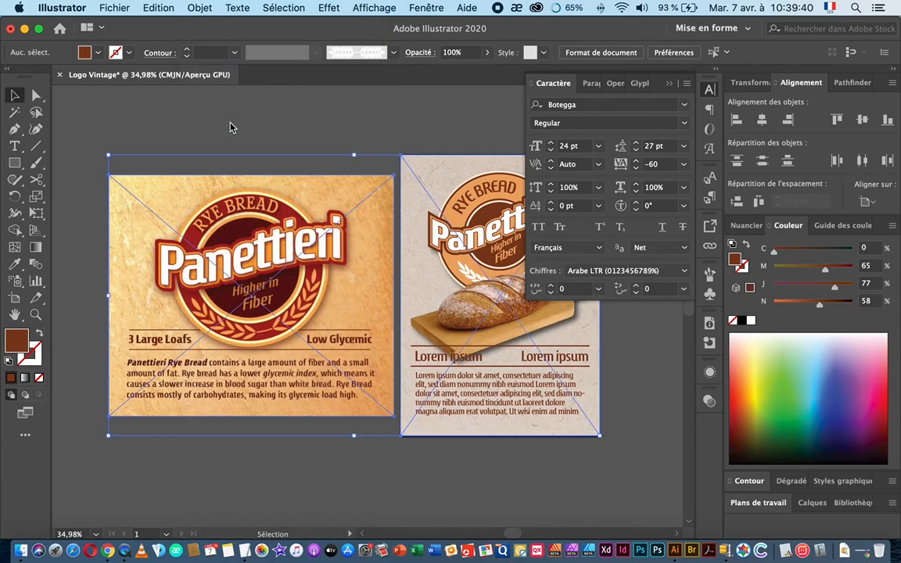
left_click(176, 122)
left_click(250, 250)
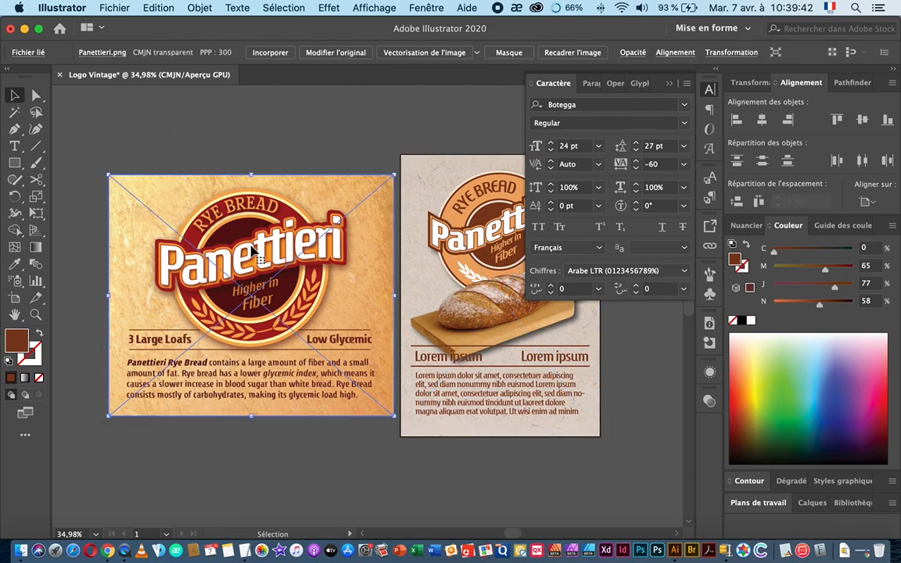
key("Delete")
Close the floating Character panel and examine the whole label page
key("space")
left_click_drag(405, 285, 169, 275)
key("super+space")
left_click_drag(255, 265, 370, 279)
key("space")
left_click(668, 86)
key("space")
key("super+space")
key("space")
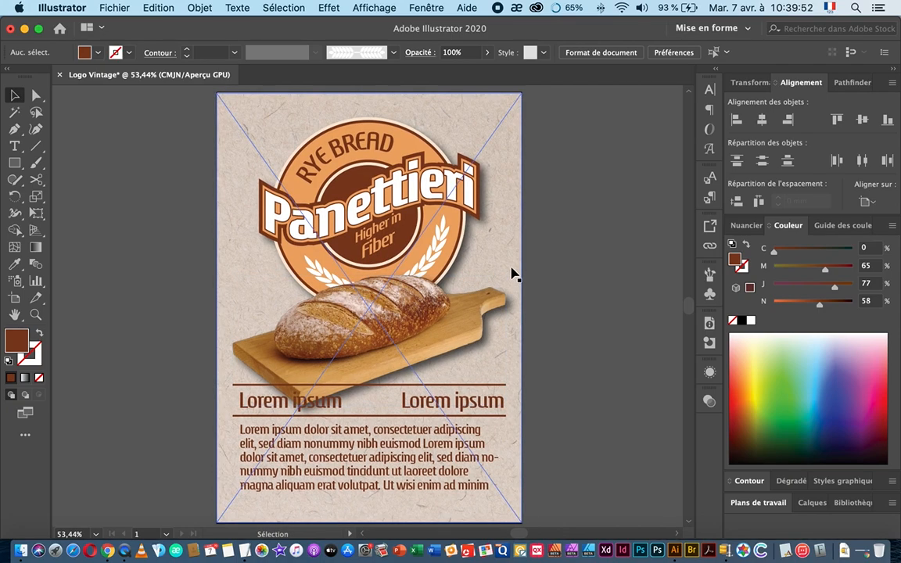